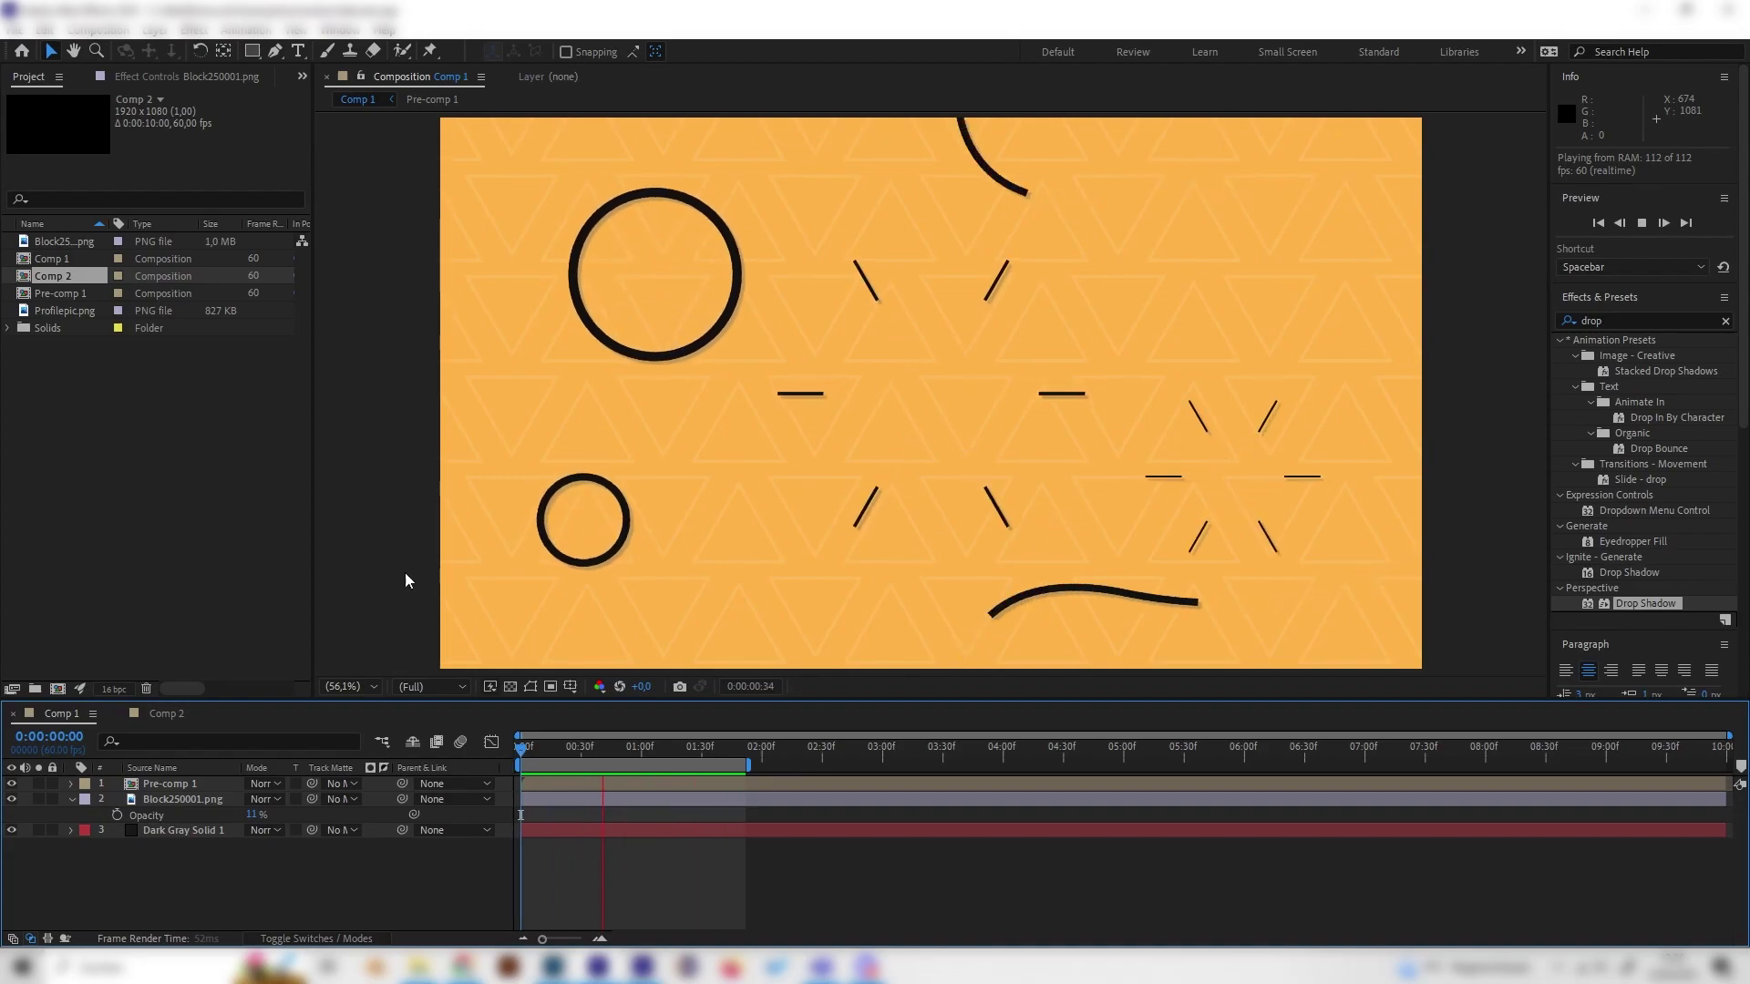
Review the finished line and circle elements in Comp 1, ending in the empty Comp 2.
click(169, 713)
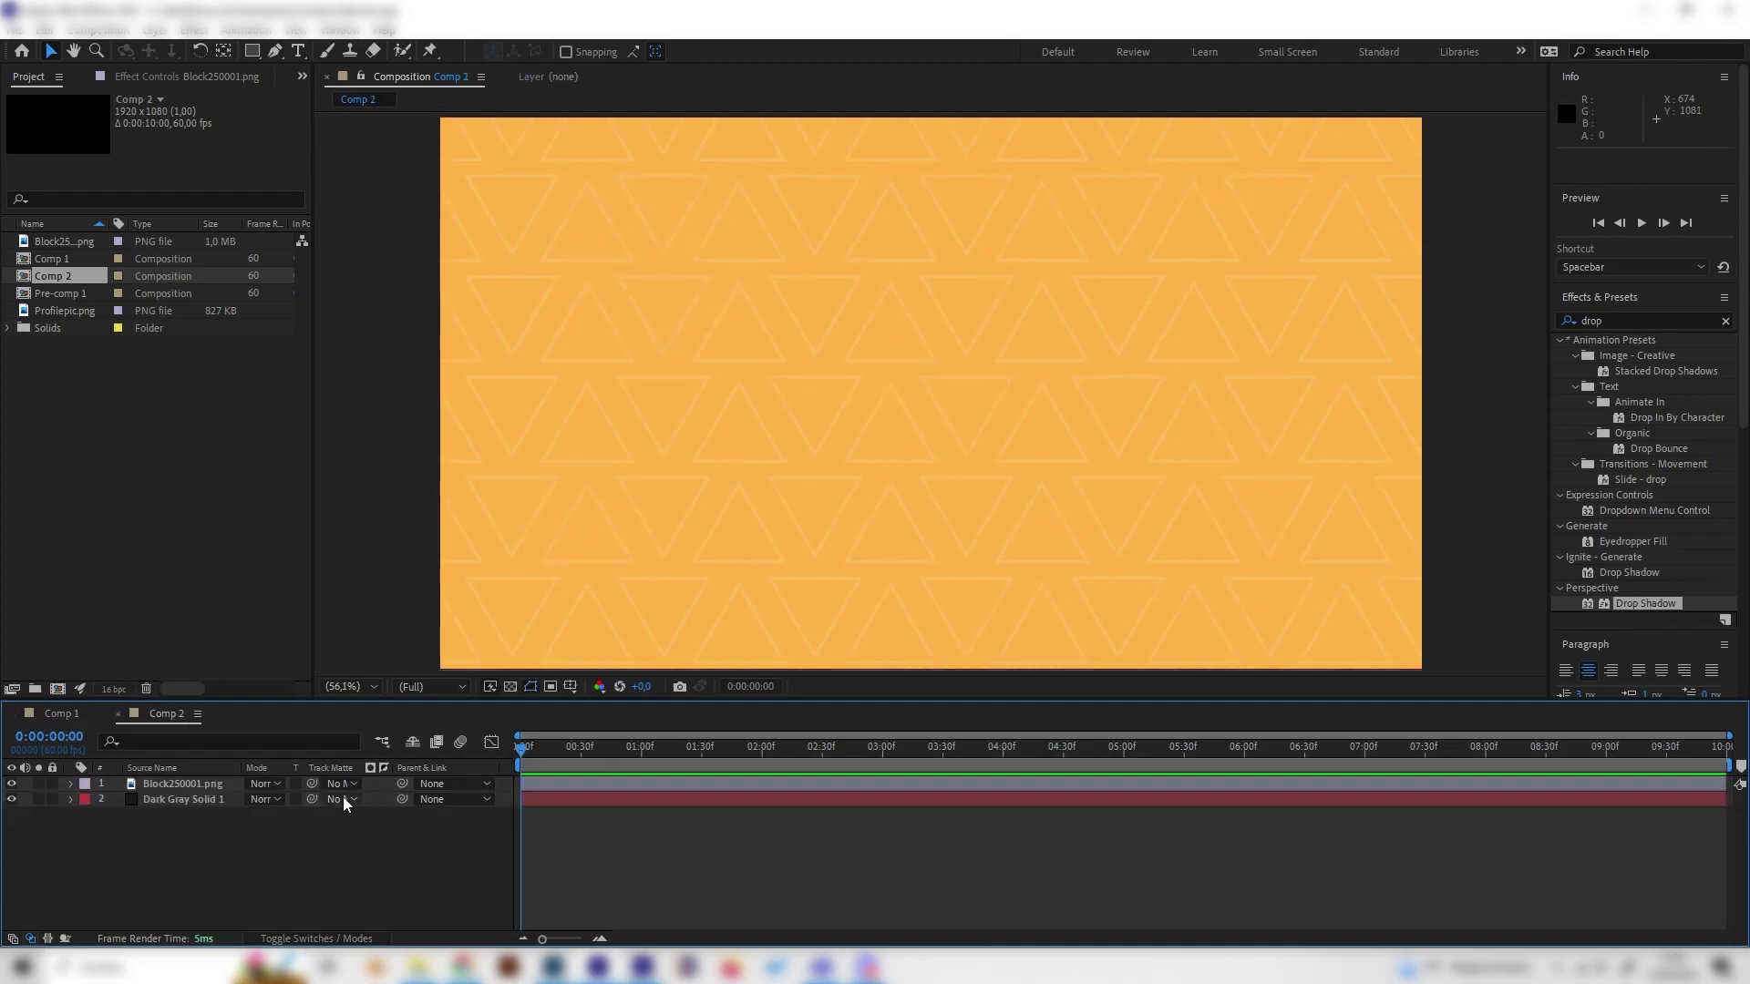
click(64, 713)
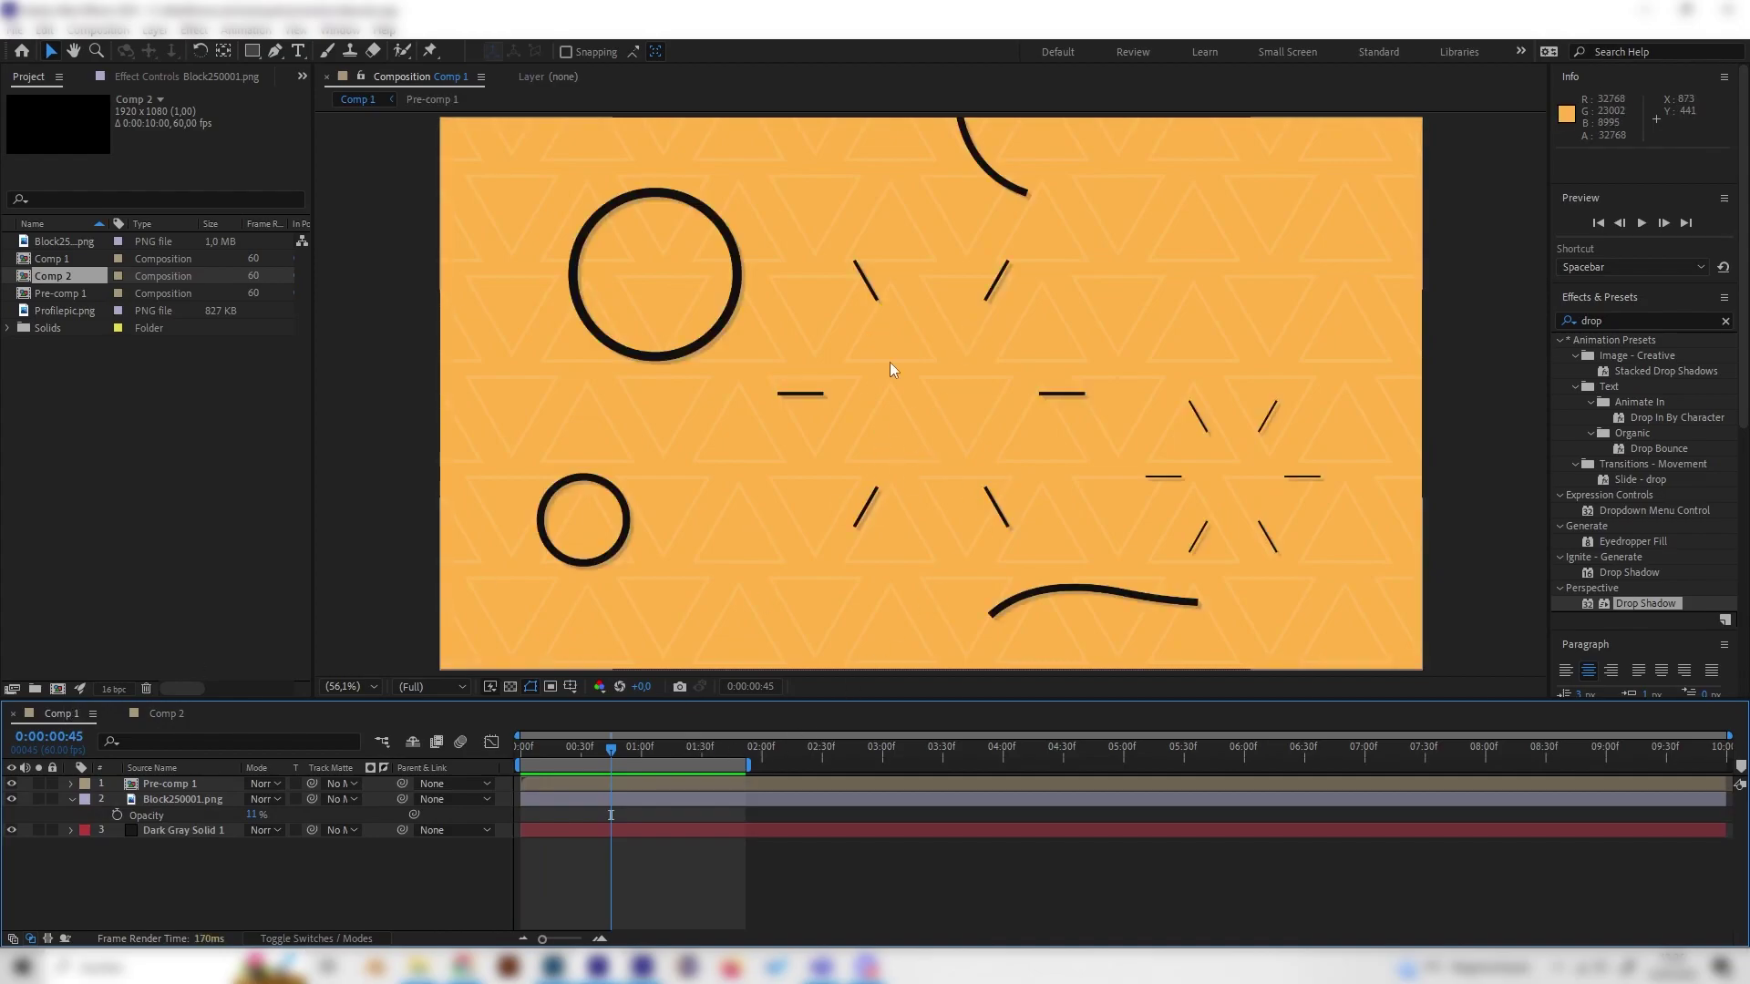
click(585, 755)
click(169, 713)
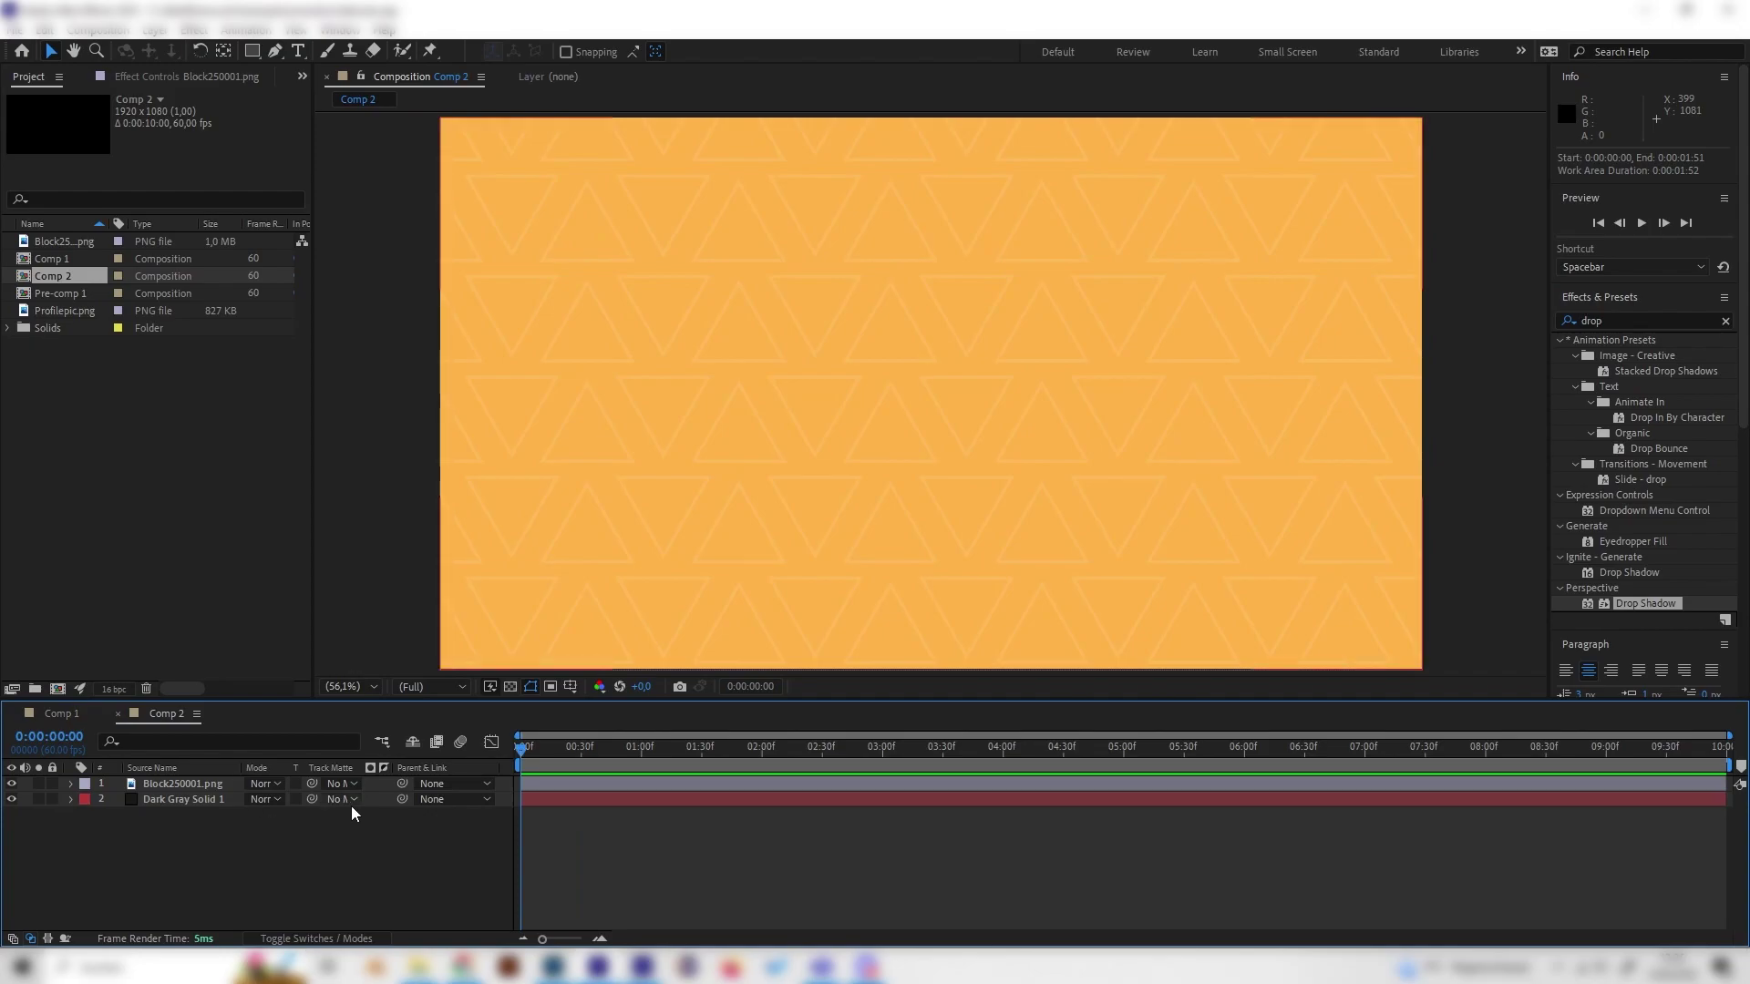
Show the proportional grid and draw a horizontal straight line about two grid cells long with the Pen tool, just right of the composition's centre.
click(570, 687)
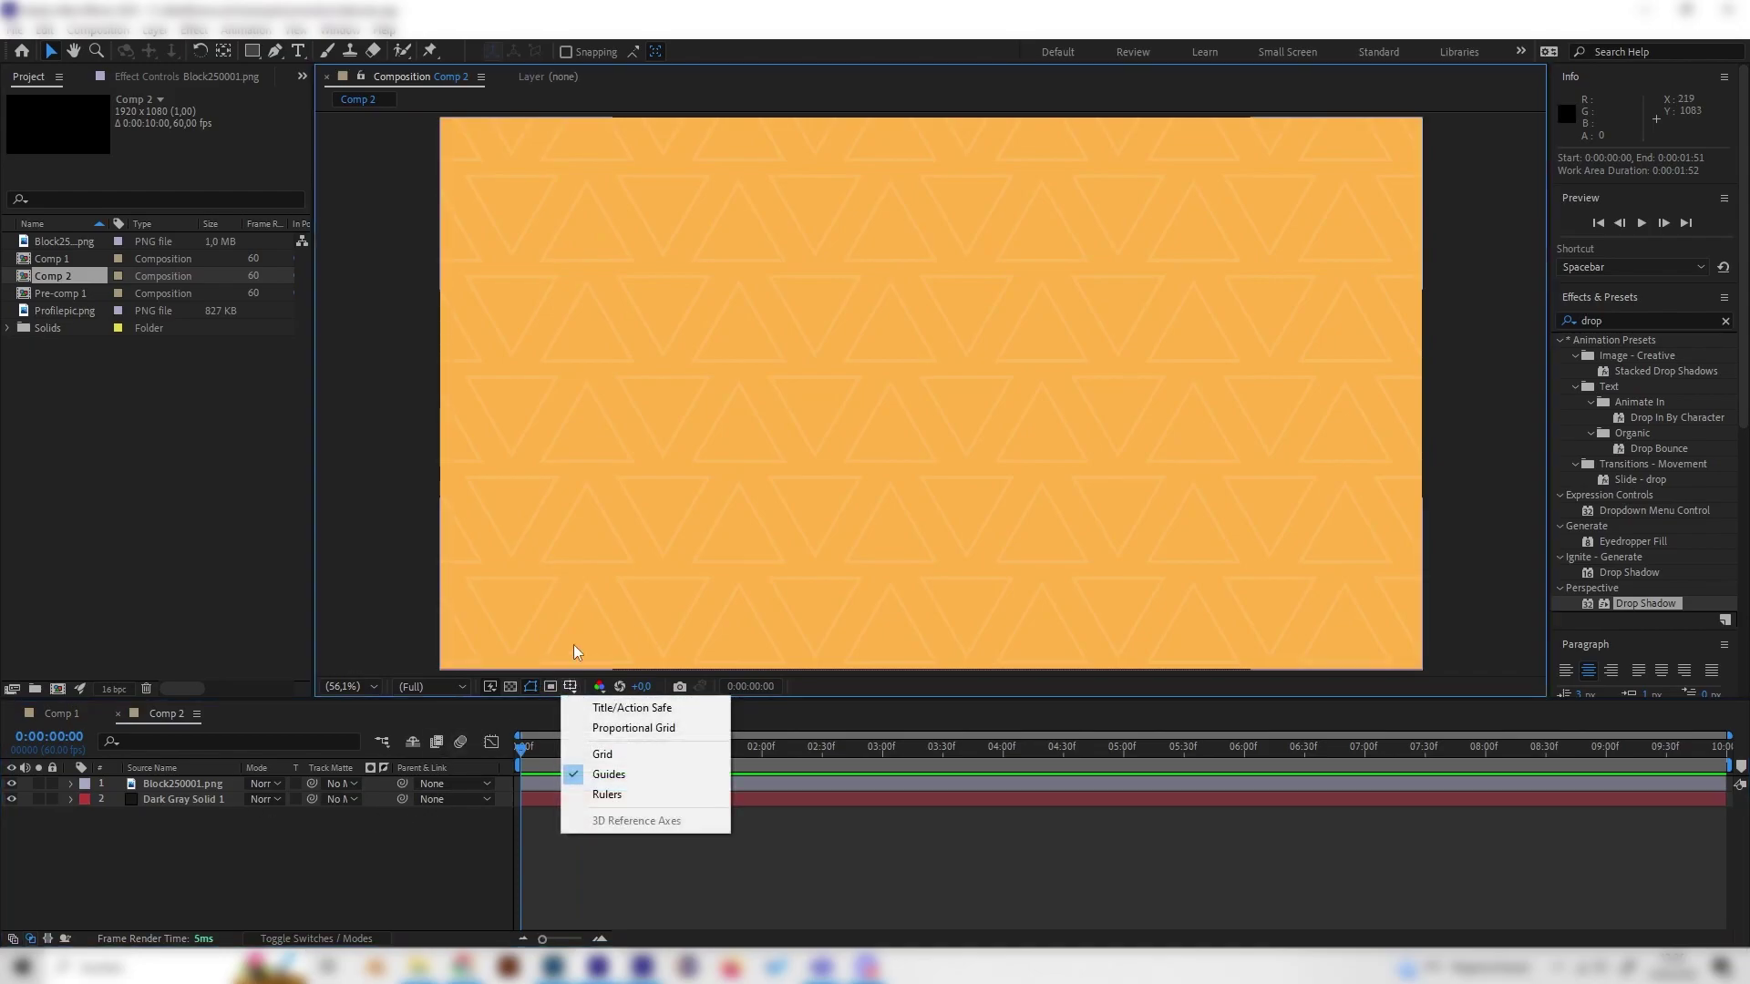
click(609, 727)
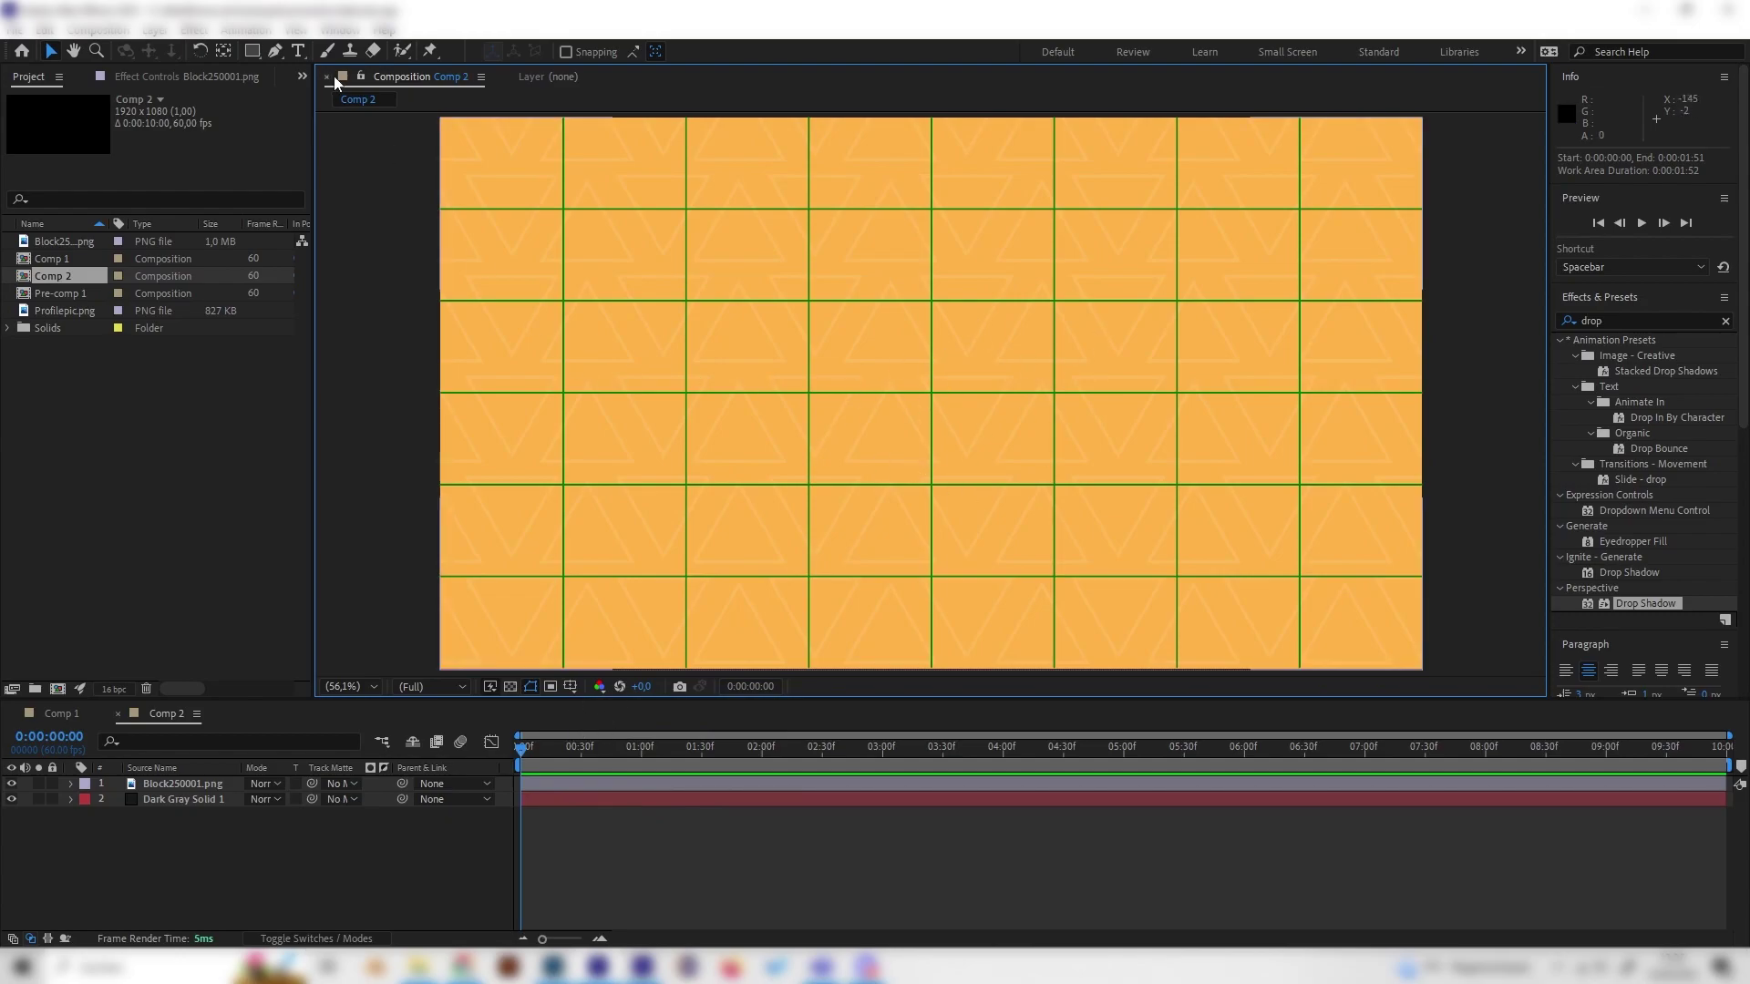
click(276, 52)
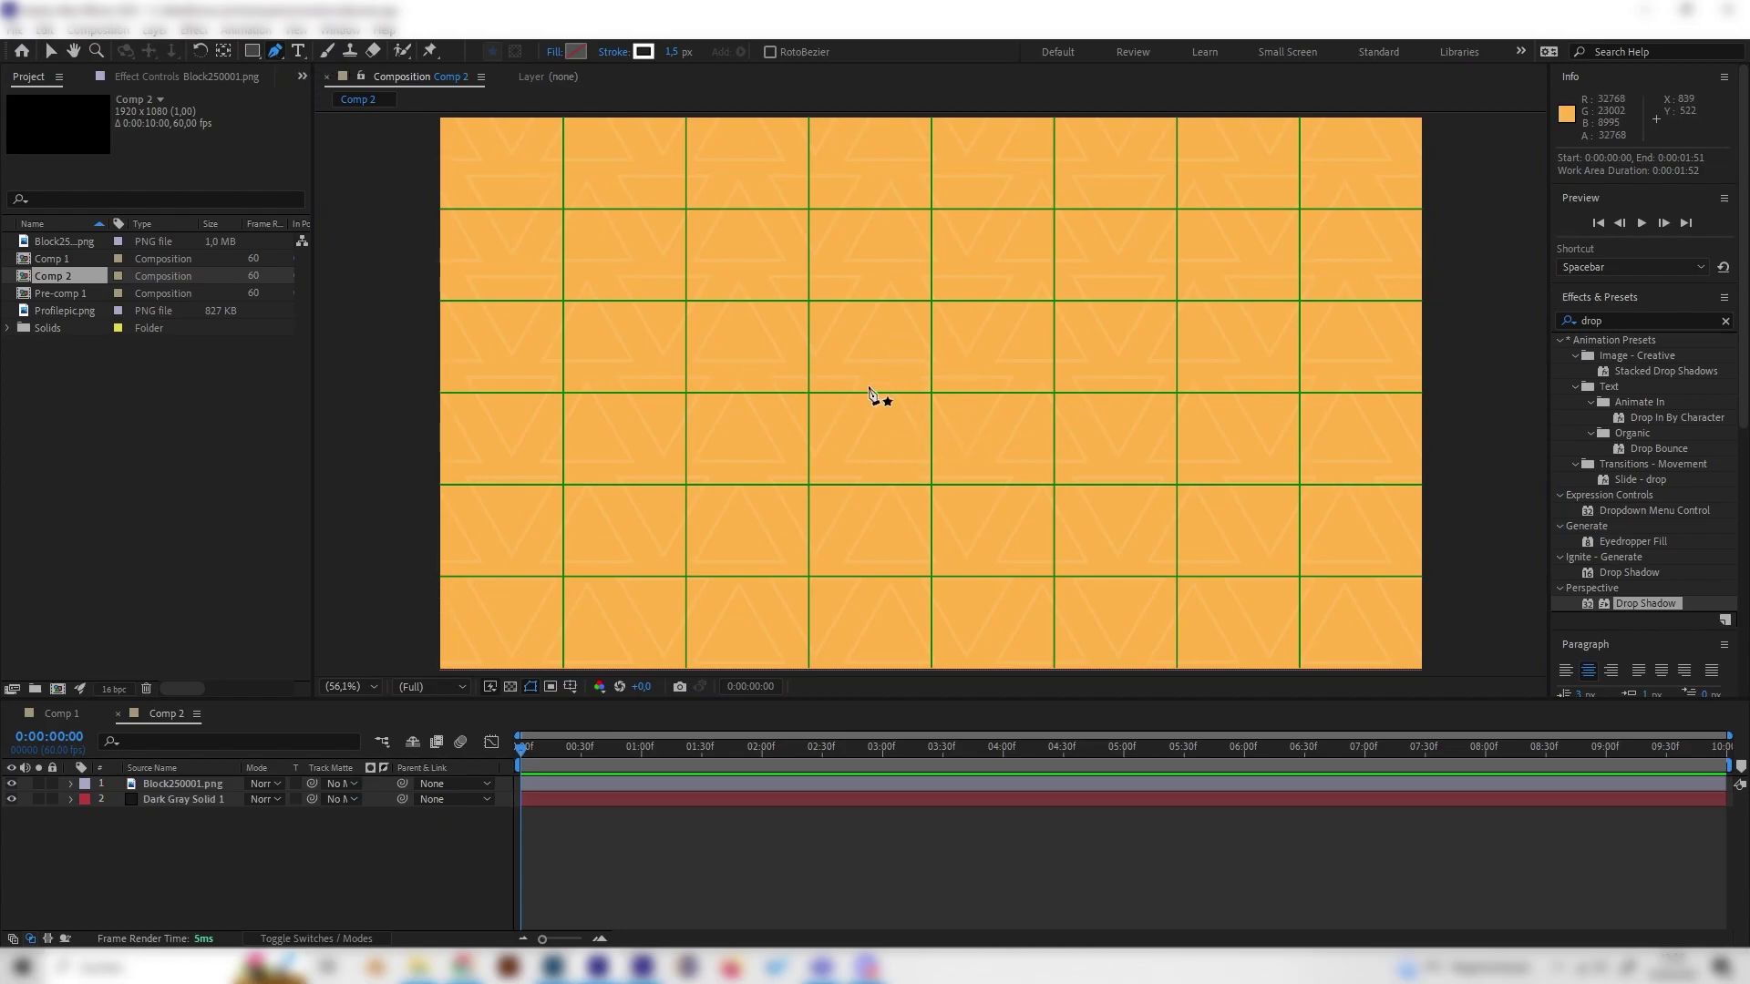
click(974, 391)
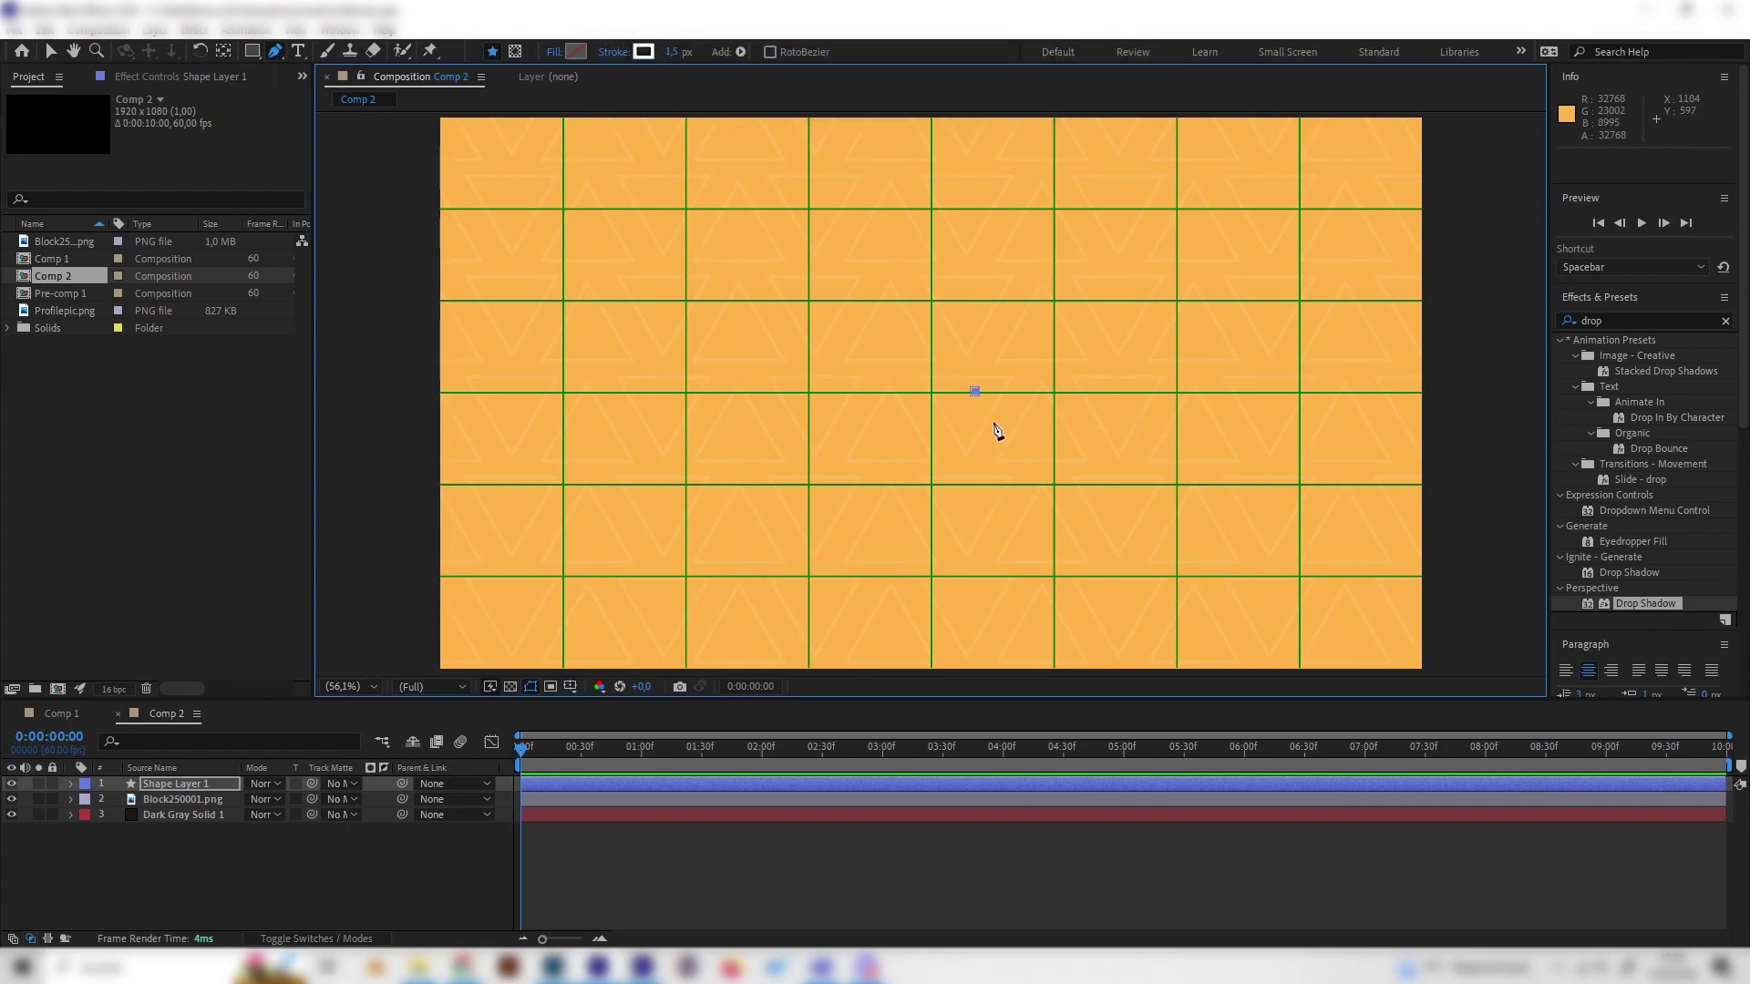
click(1223, 393)
key(comma)
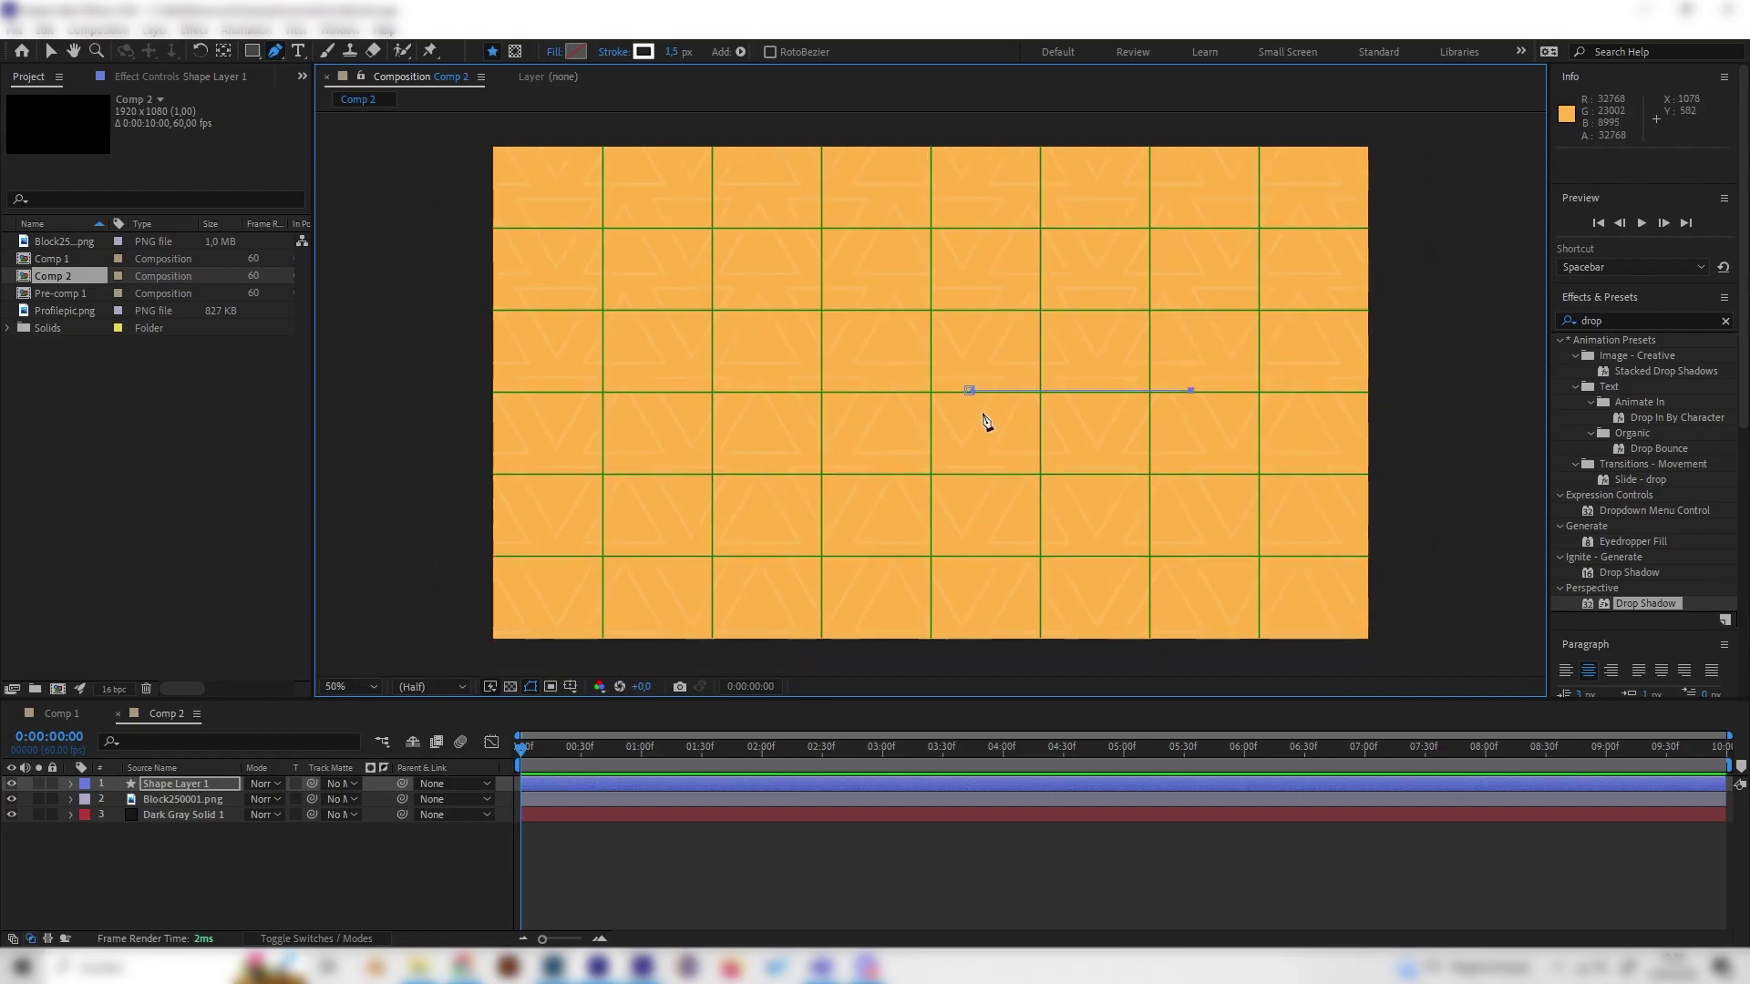
Hide the proportional grid and expand the properties of the line's shape layer.
click(69, 784)
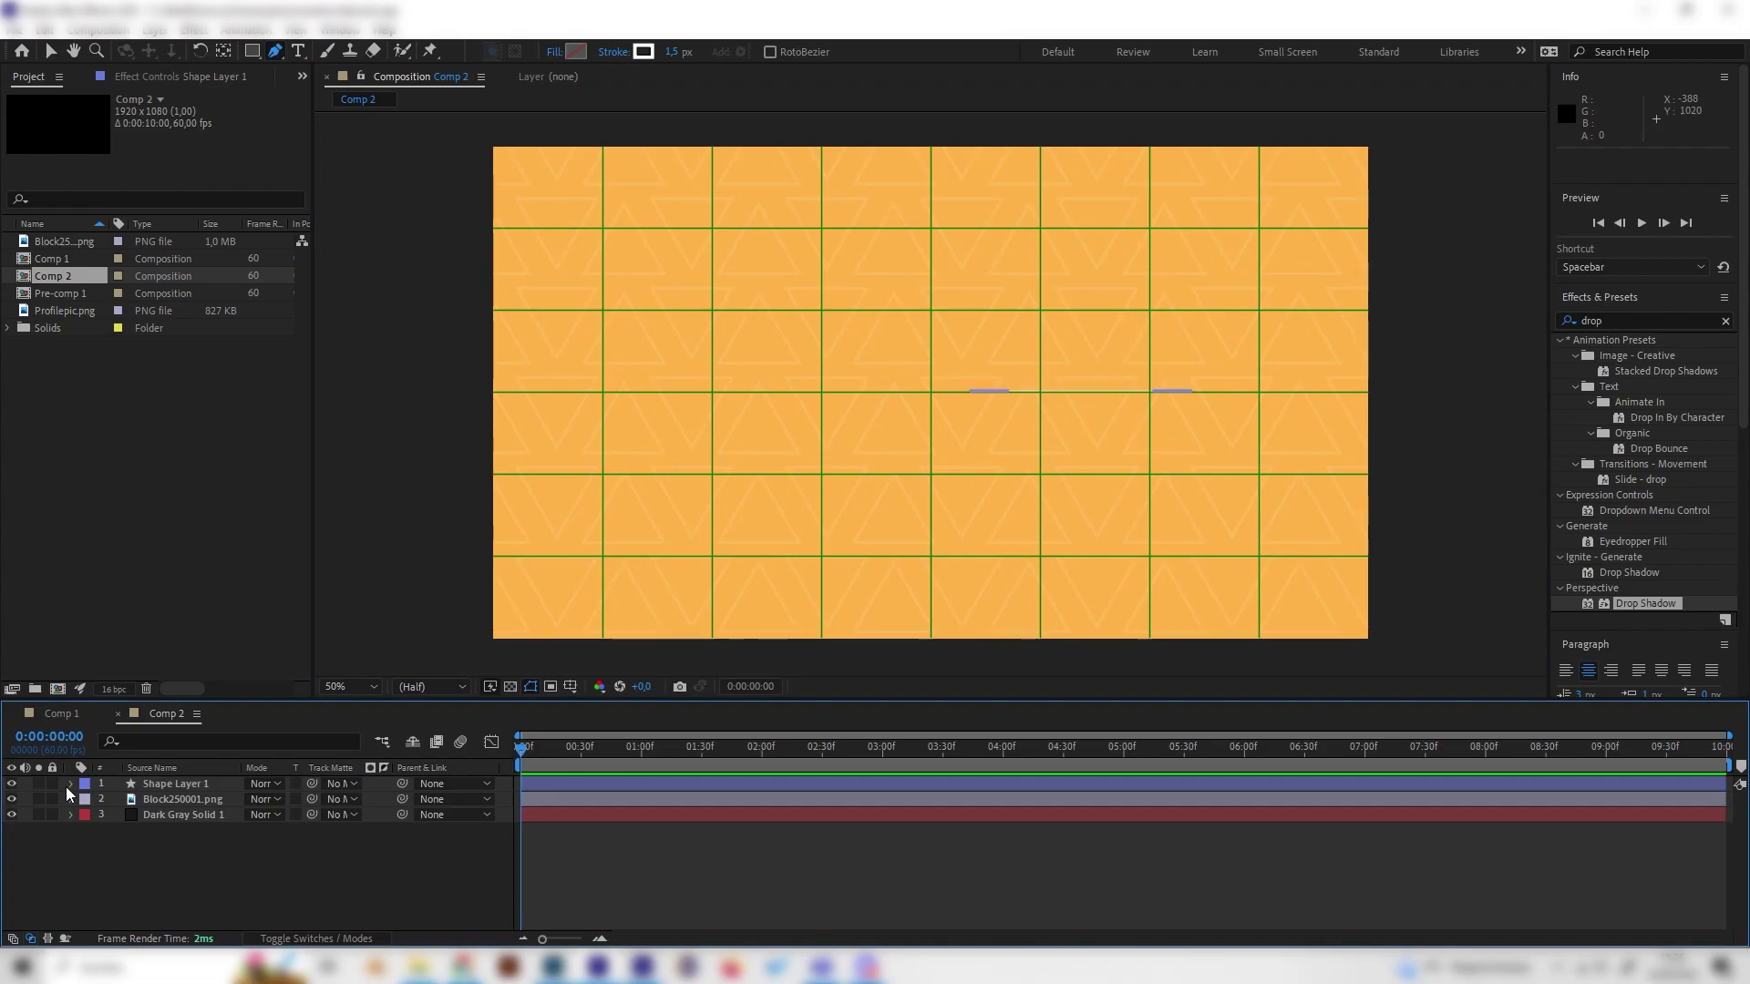
click(570, 686)
click(610, 729)
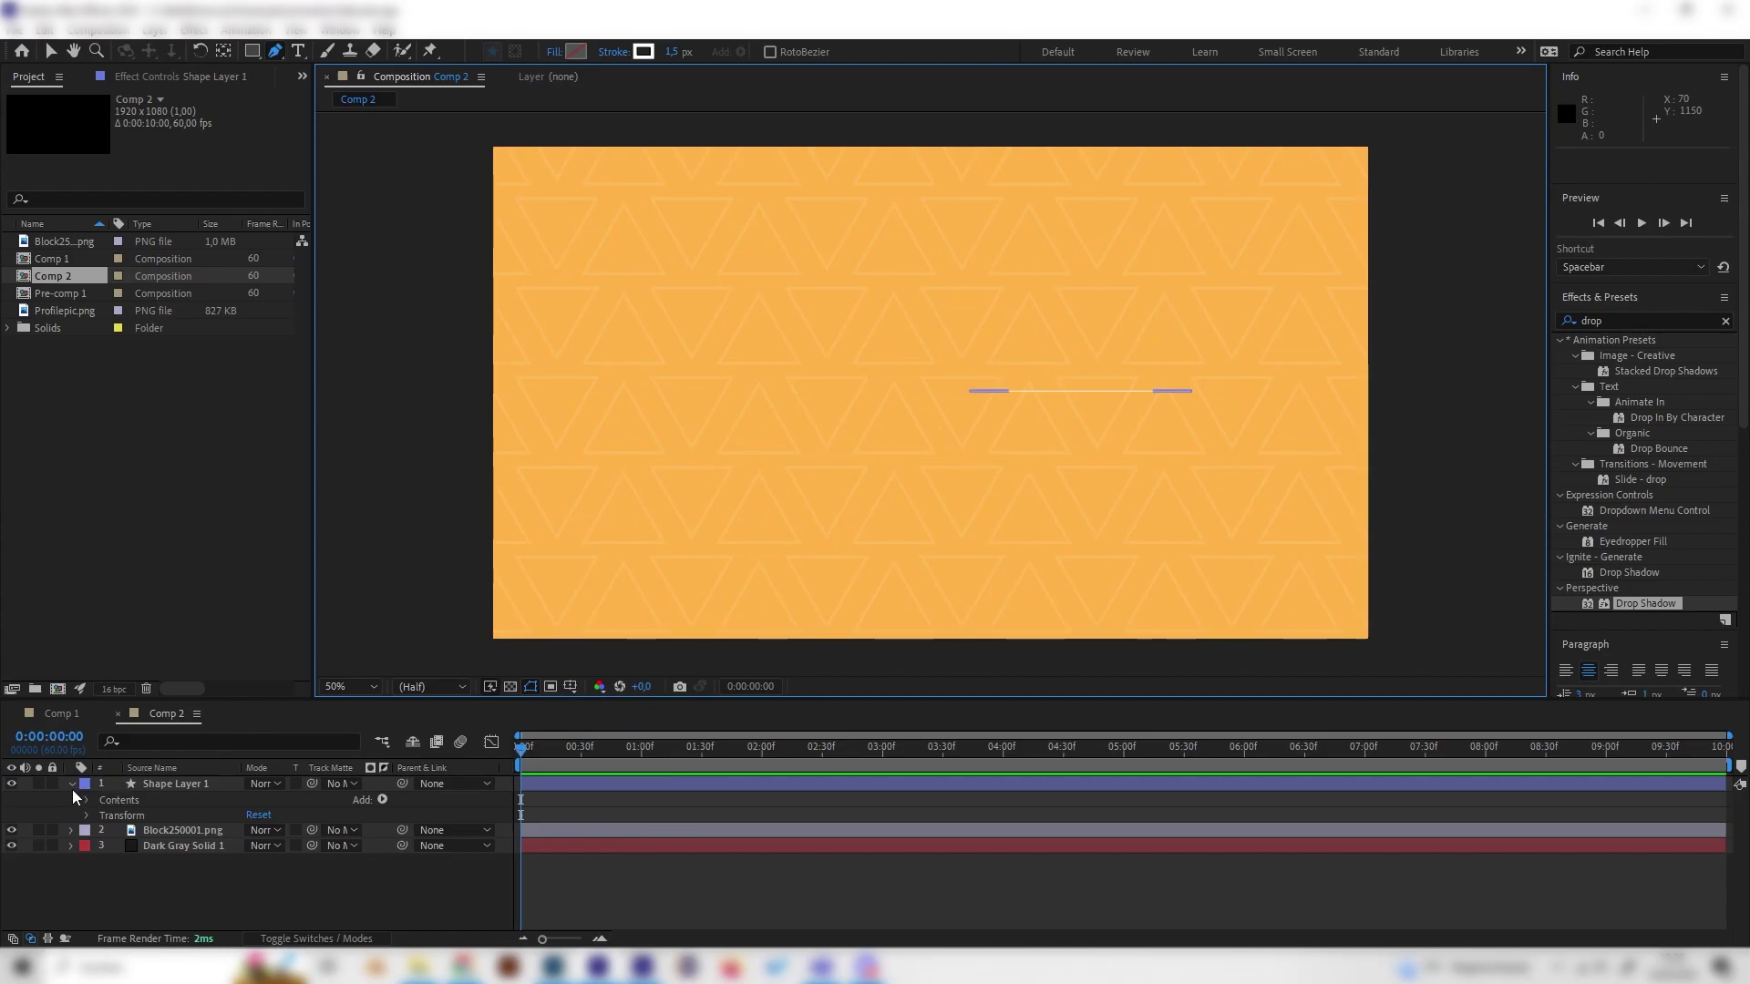
Set the stroke colour of Shape 1 in the line's shape layer to near-black #151515.
click(84, 799)
click(182, 768)
click(101, 816)
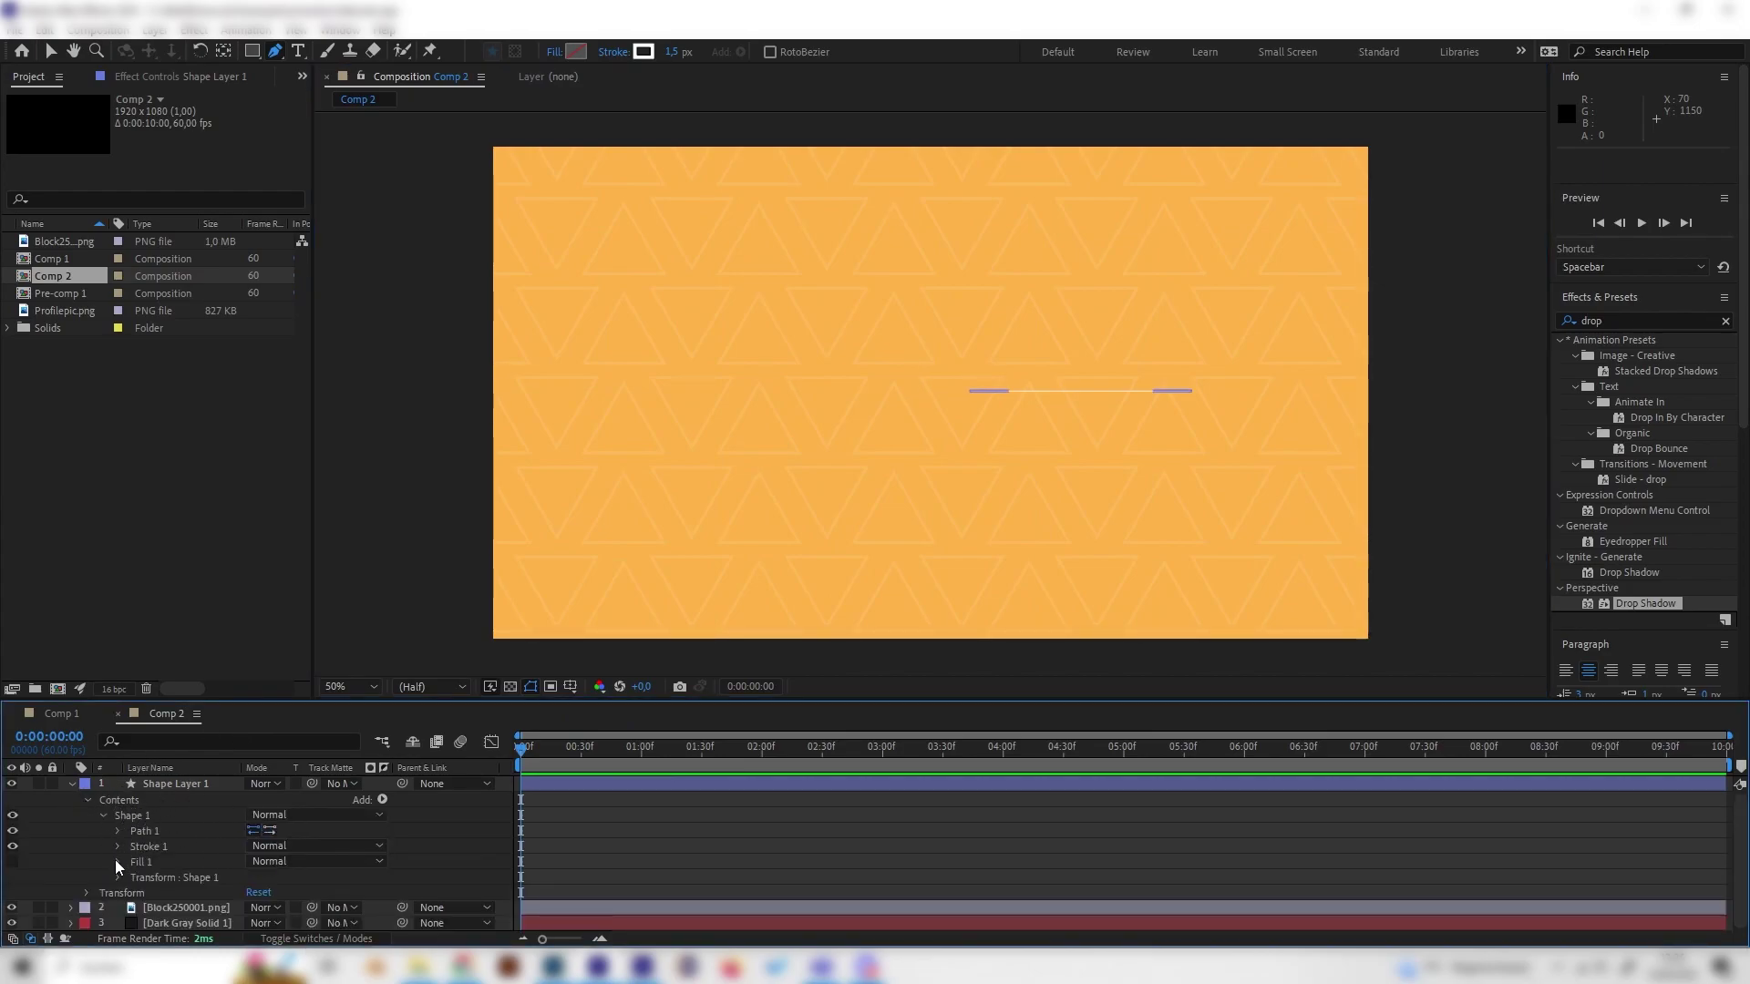
click(118, 846)
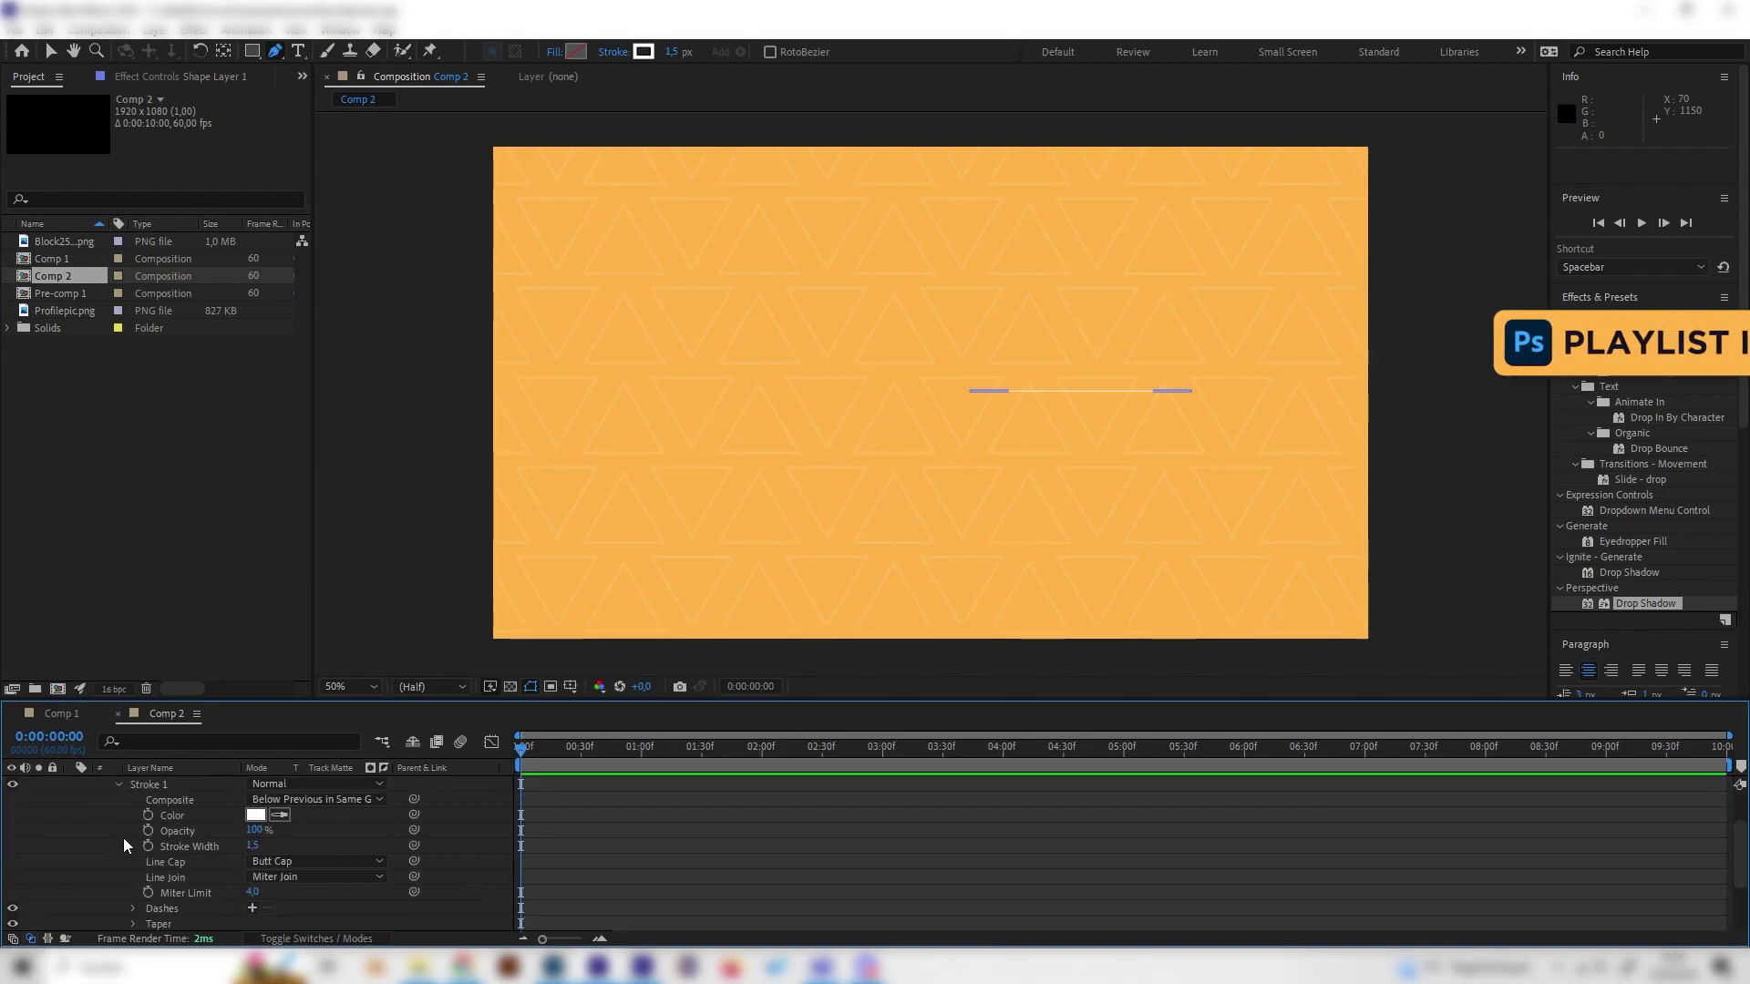
click(255, 814)
click(26, 261)
drag(2, 261, 2, 258)
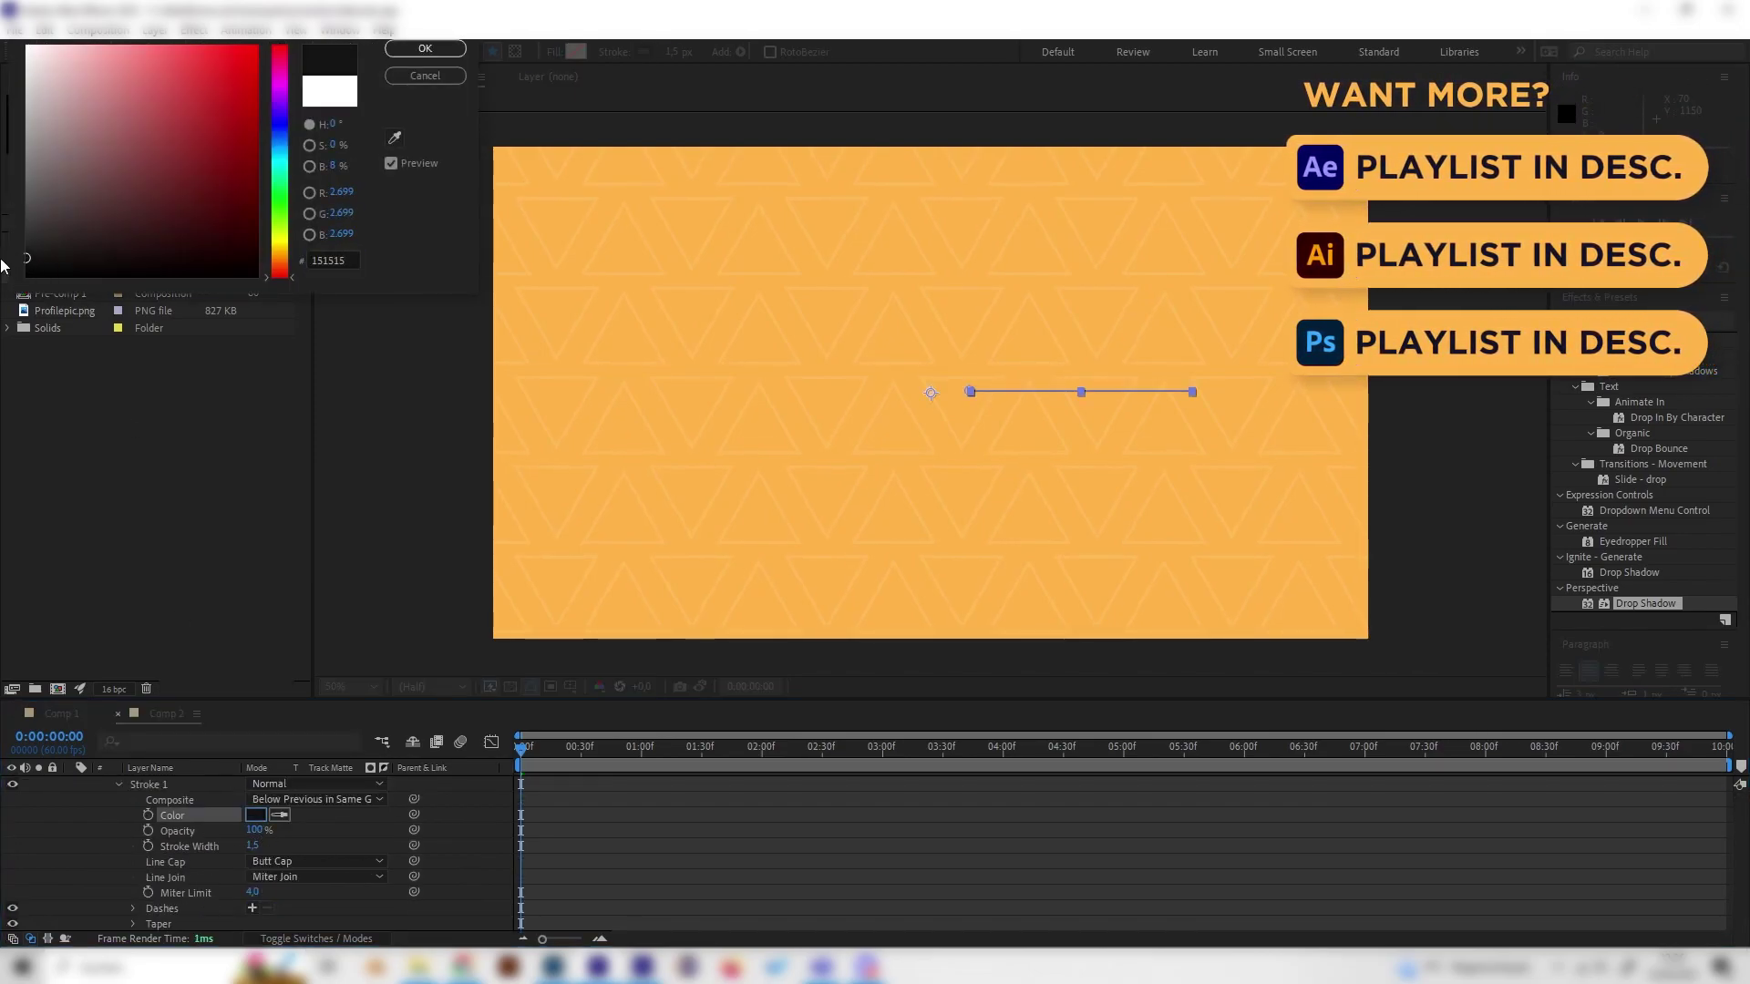
click(421, 49)
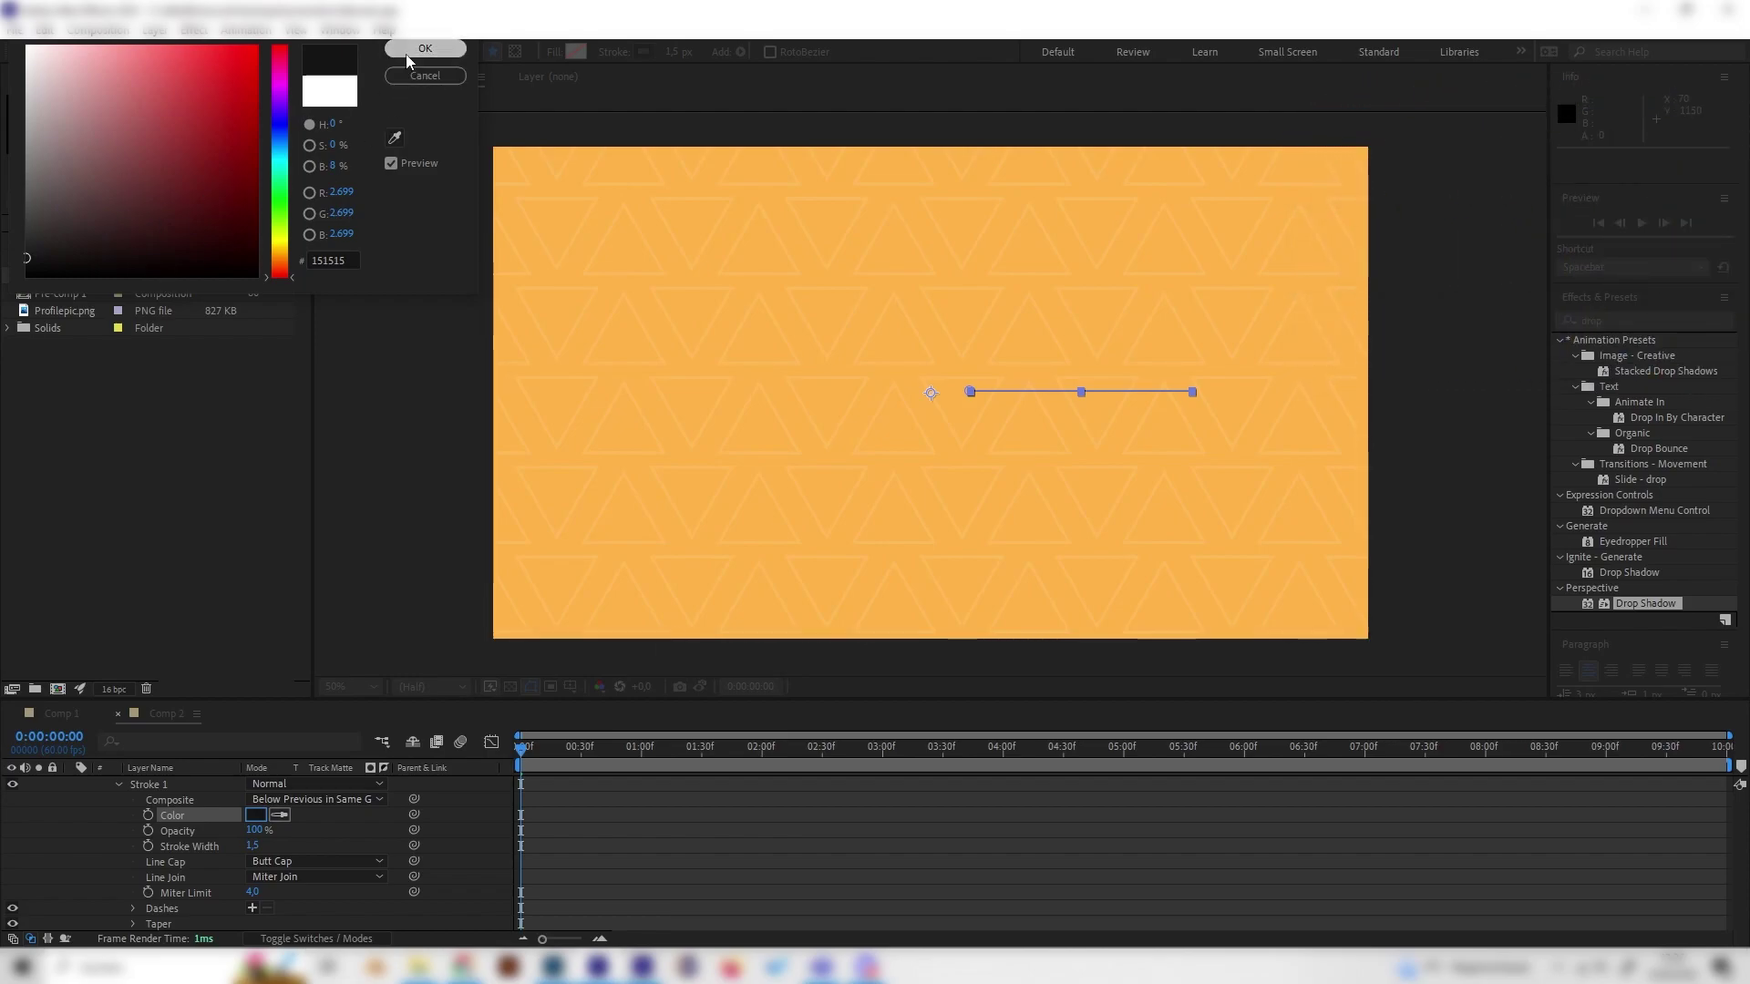
Try stroke widths of 6 and 15 on the line.
click(254, 847)
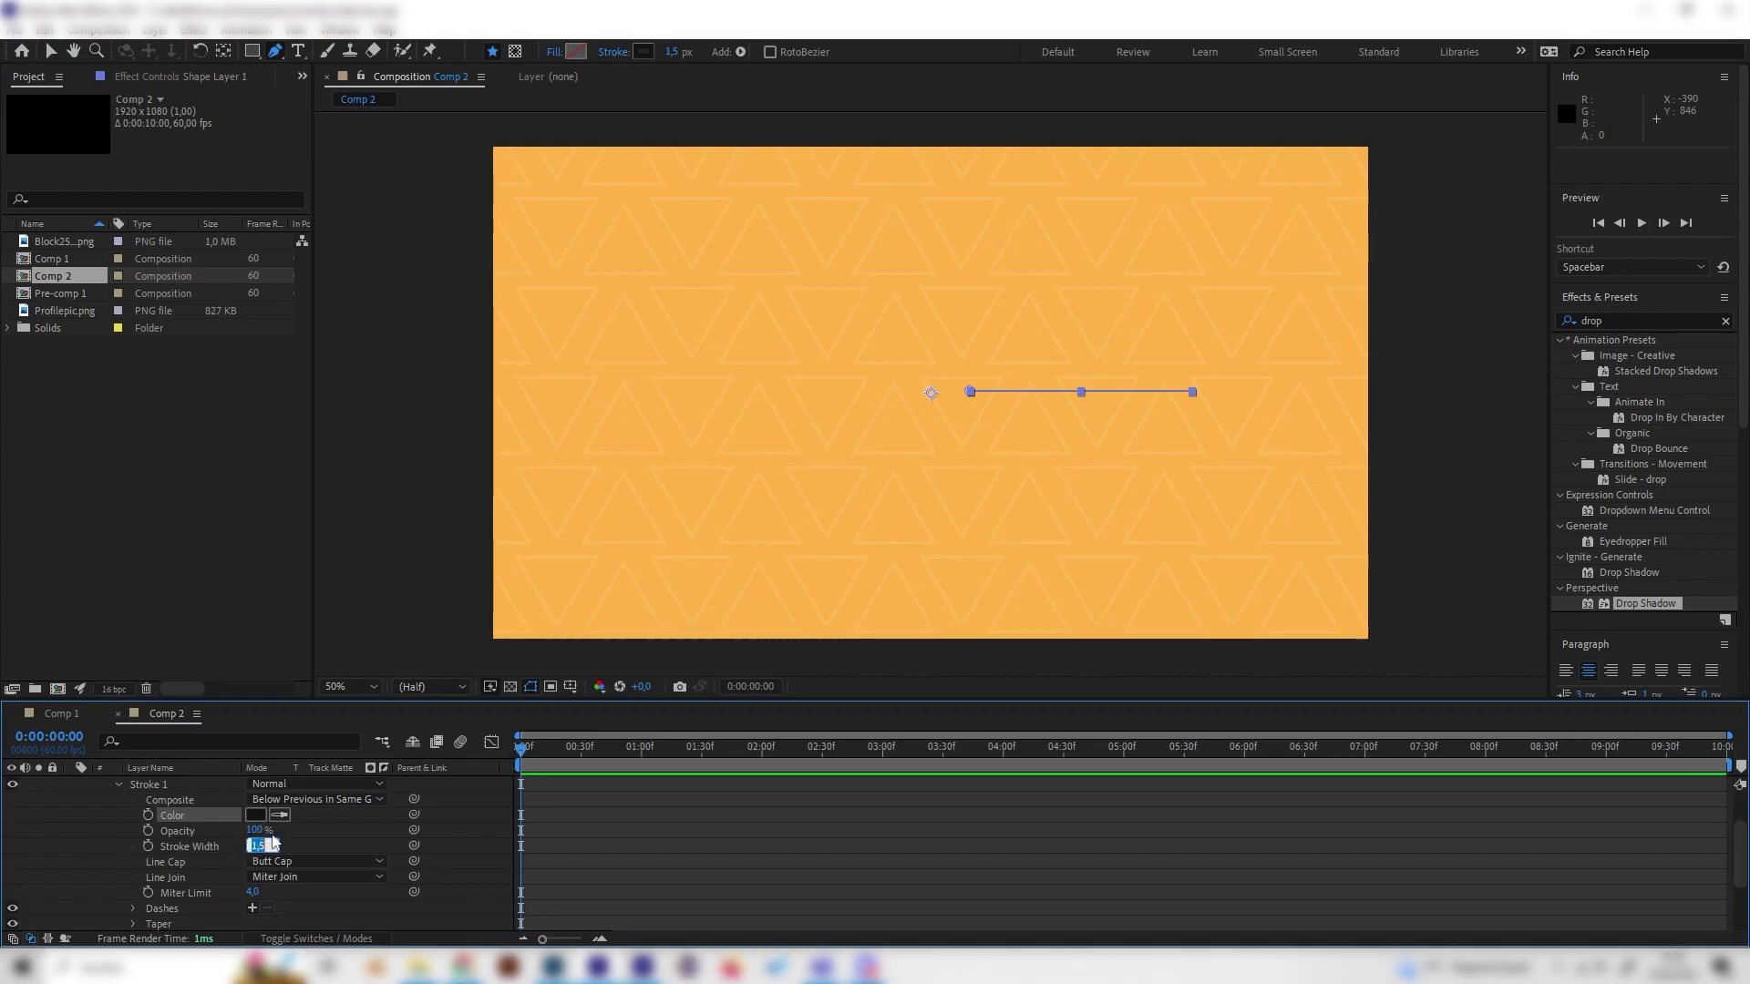
text(6)
key(Return)
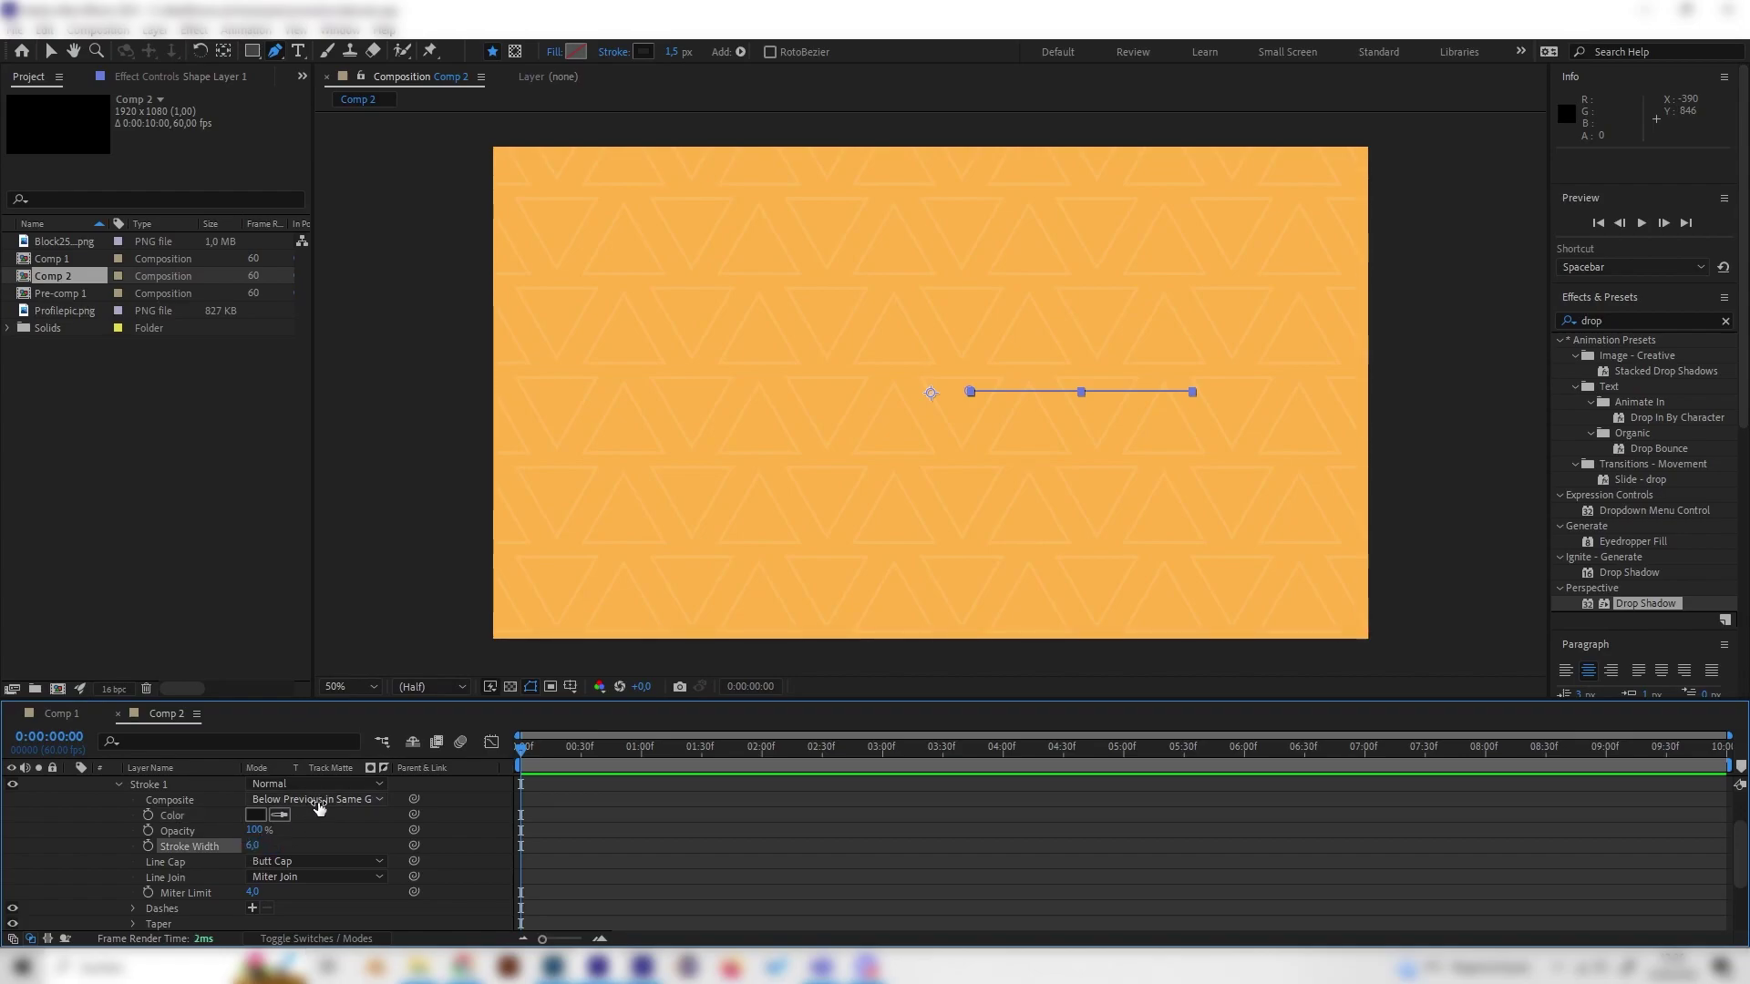
click(371, 859)
key(ctrl+z)
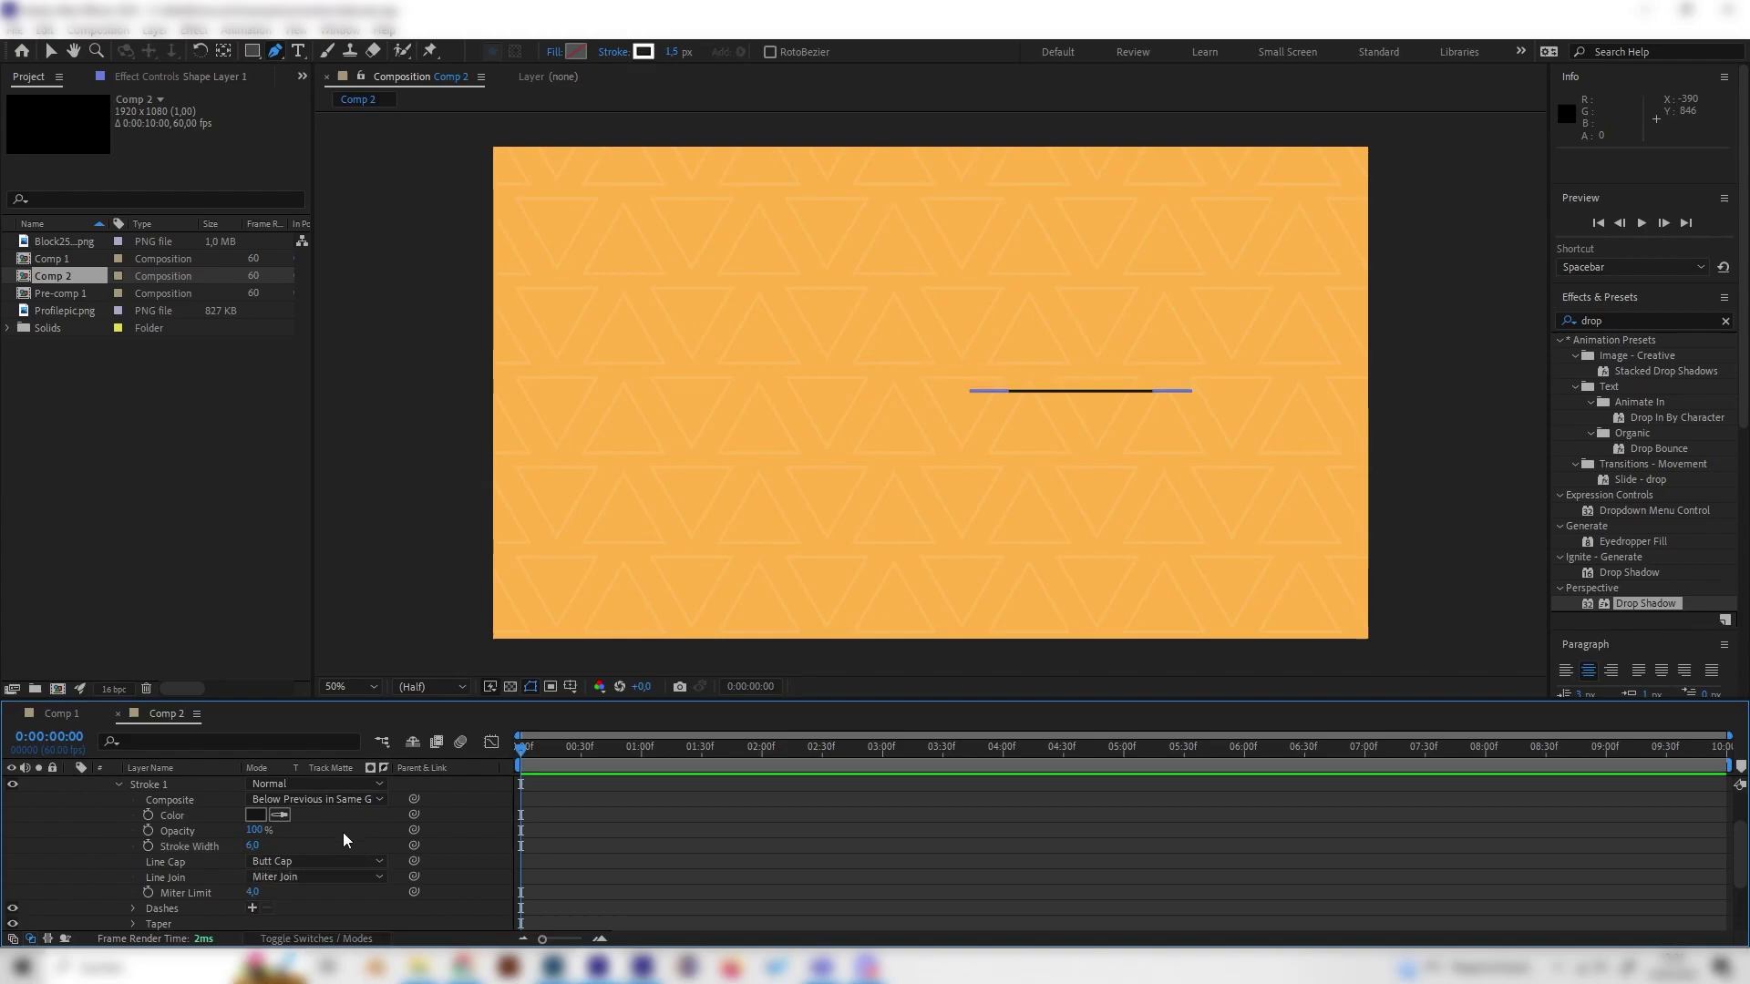
click(255, 847)
text(15)
key(Return)
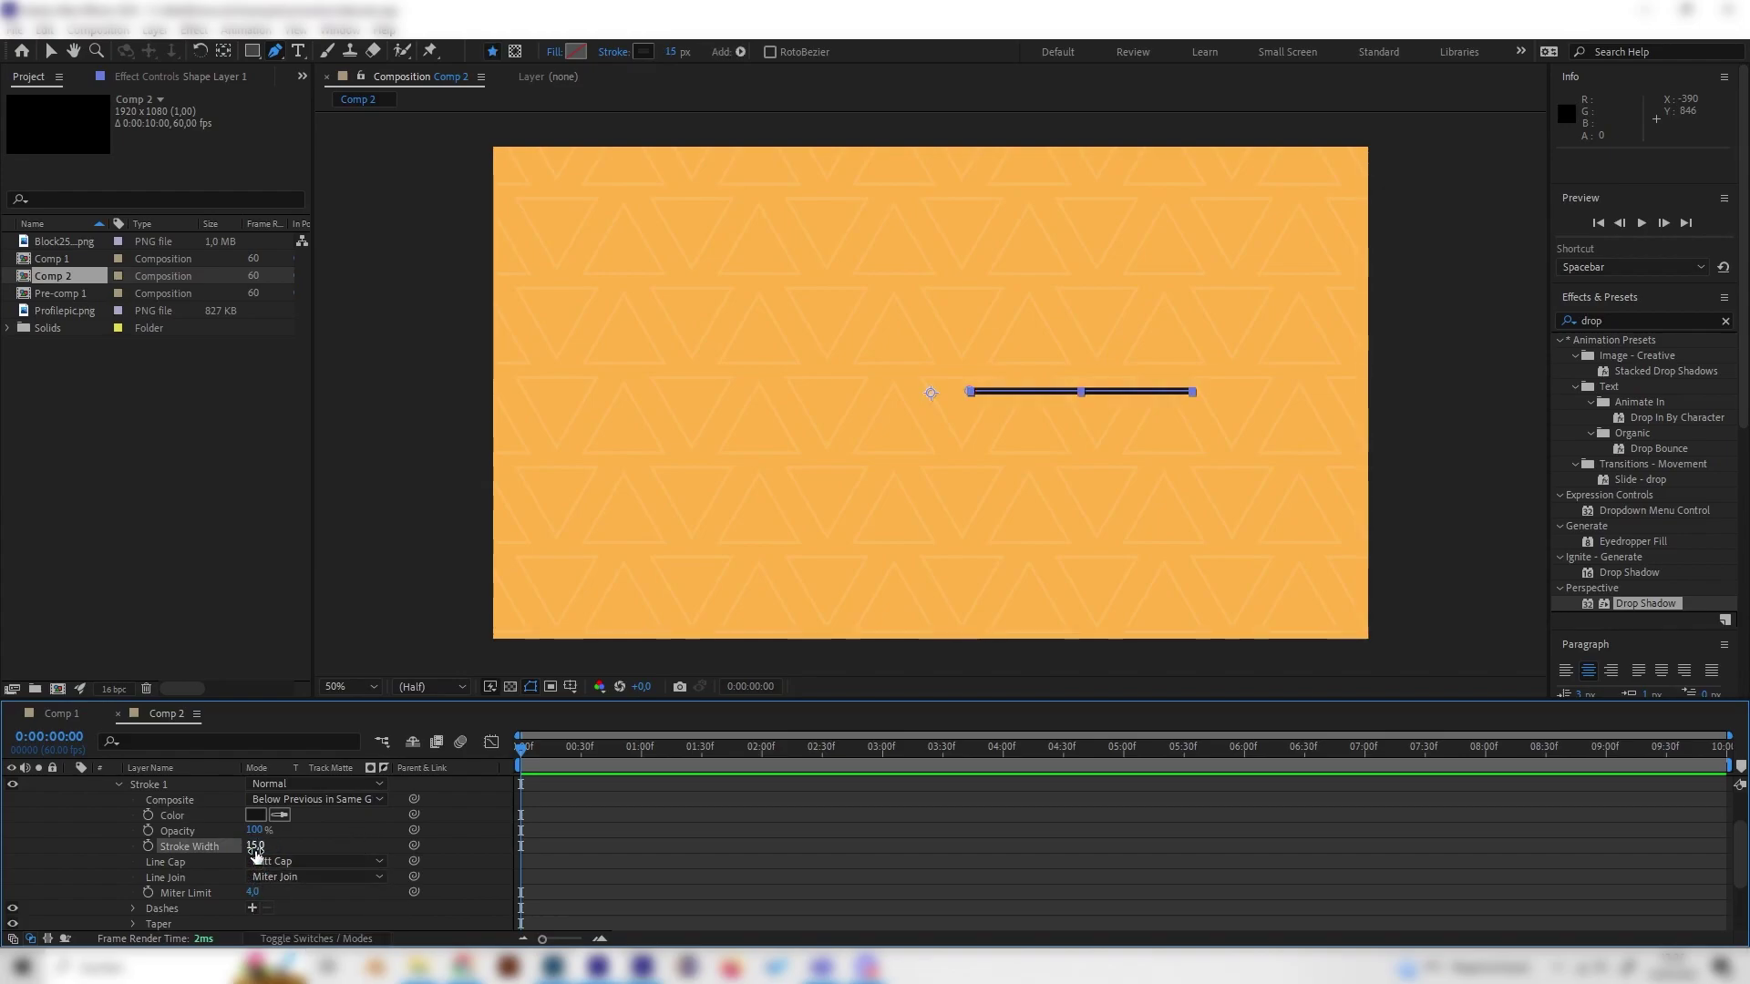
click(357, 838)
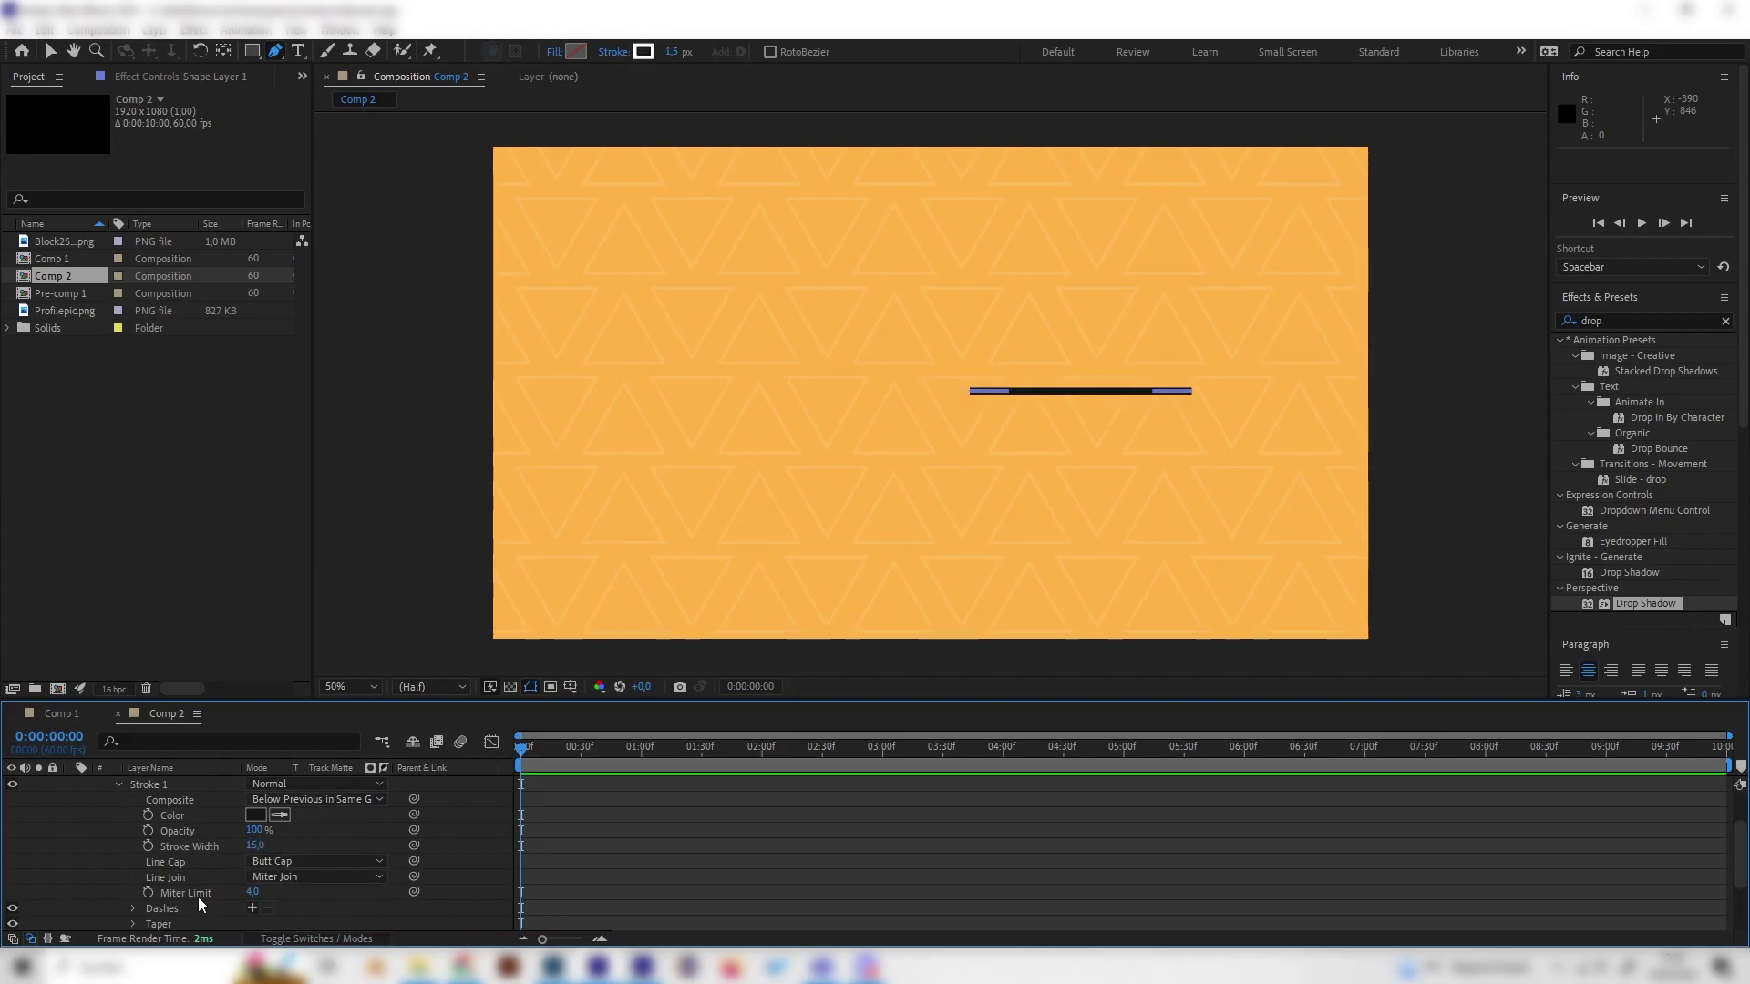
Set the line's stroke width to 10 and collapse its stroke properties.
click(259, 844)
text(10)
key(Return)
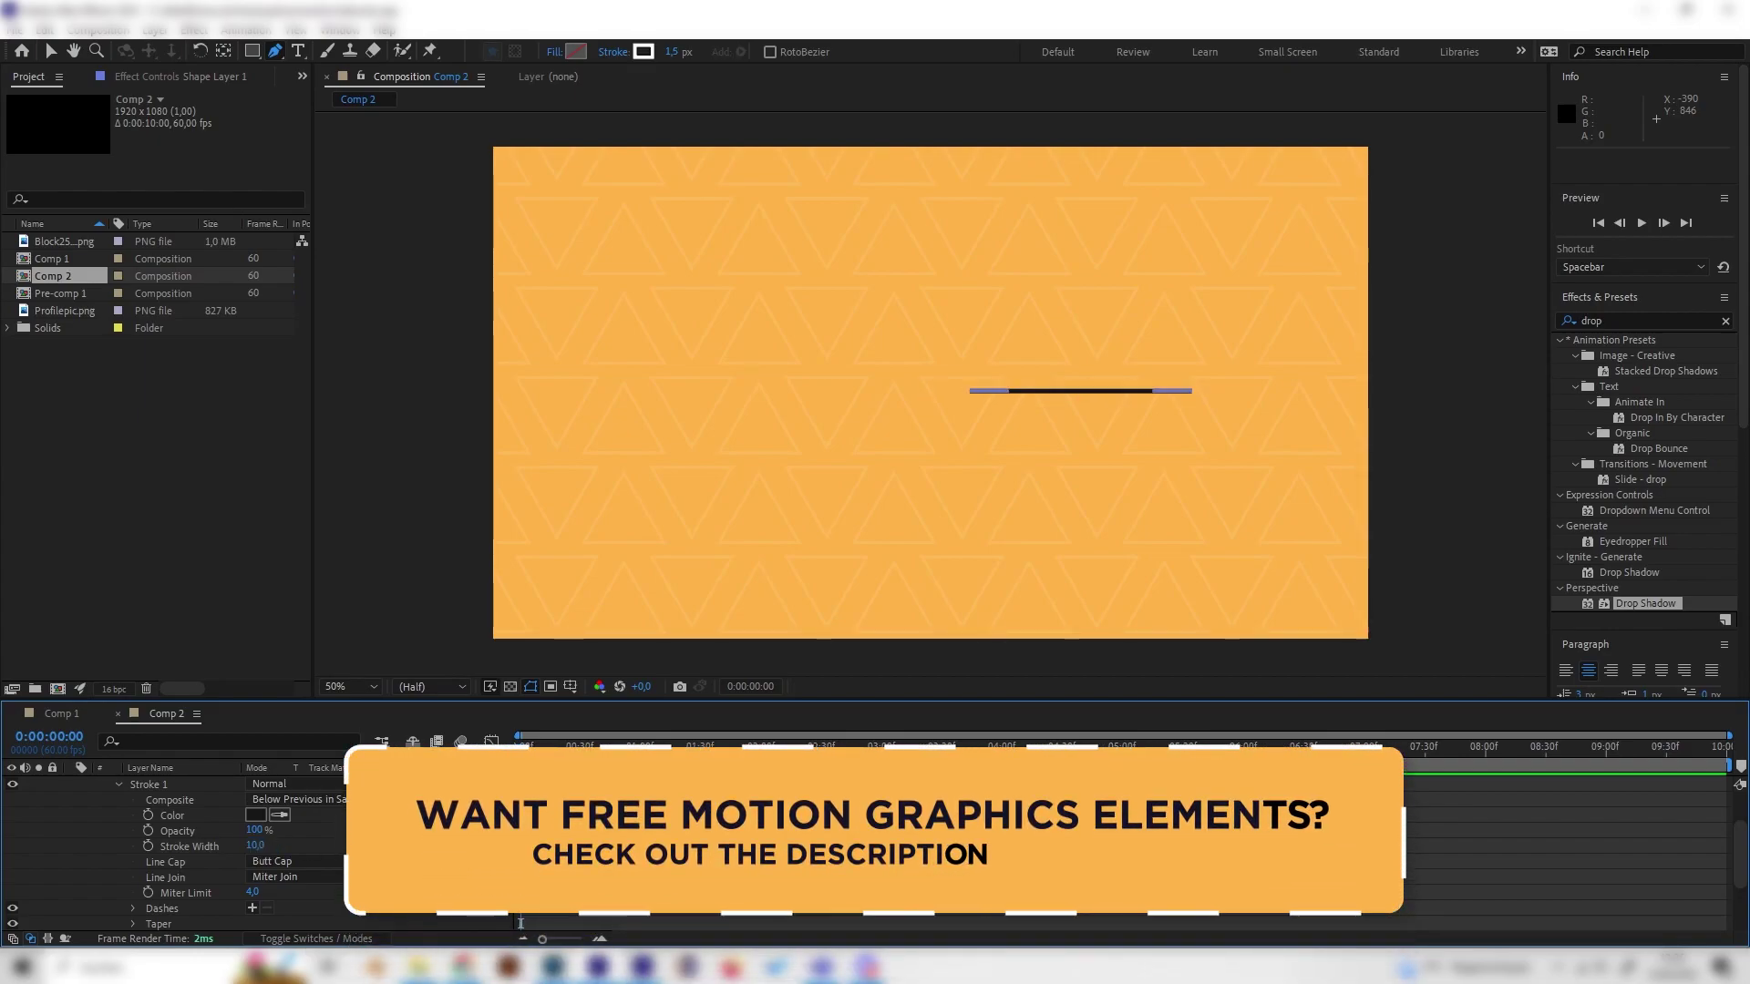
scroll(172, 861, up, 1)
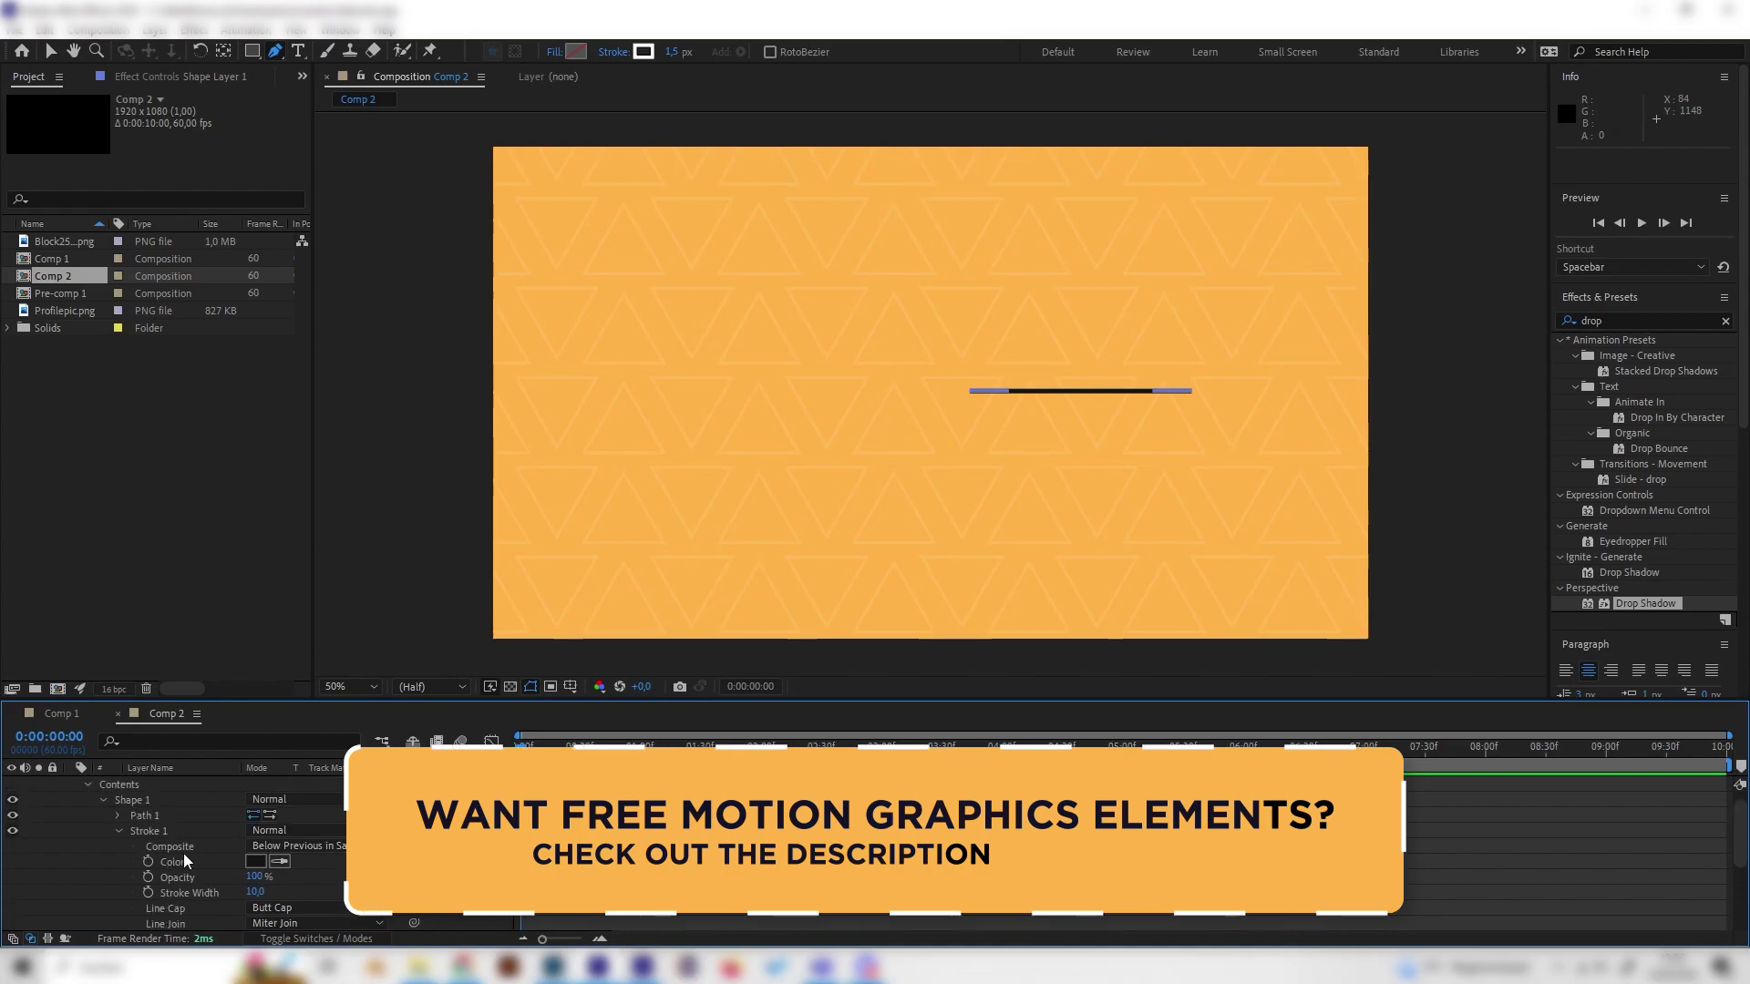
click(119, 831)
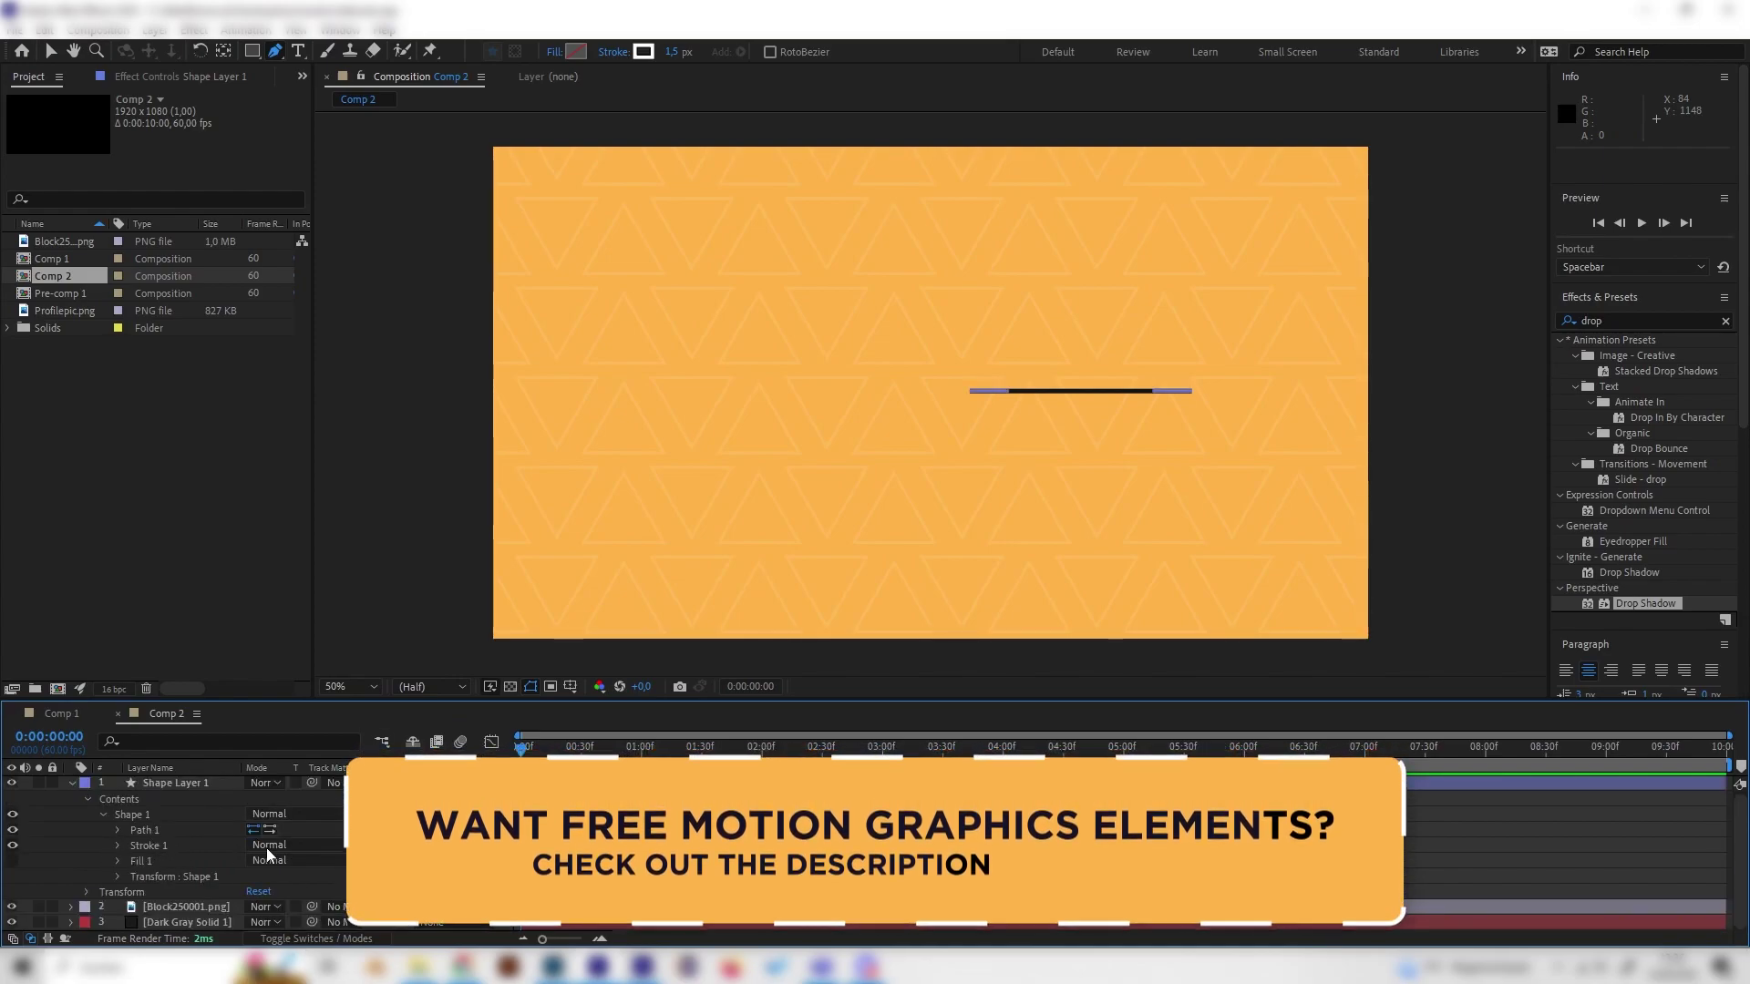
Add Trim Paths to the line's shape layer, place it inside Shape 1 directly below Stroke 1, and expand its properties.
click(381, 798)
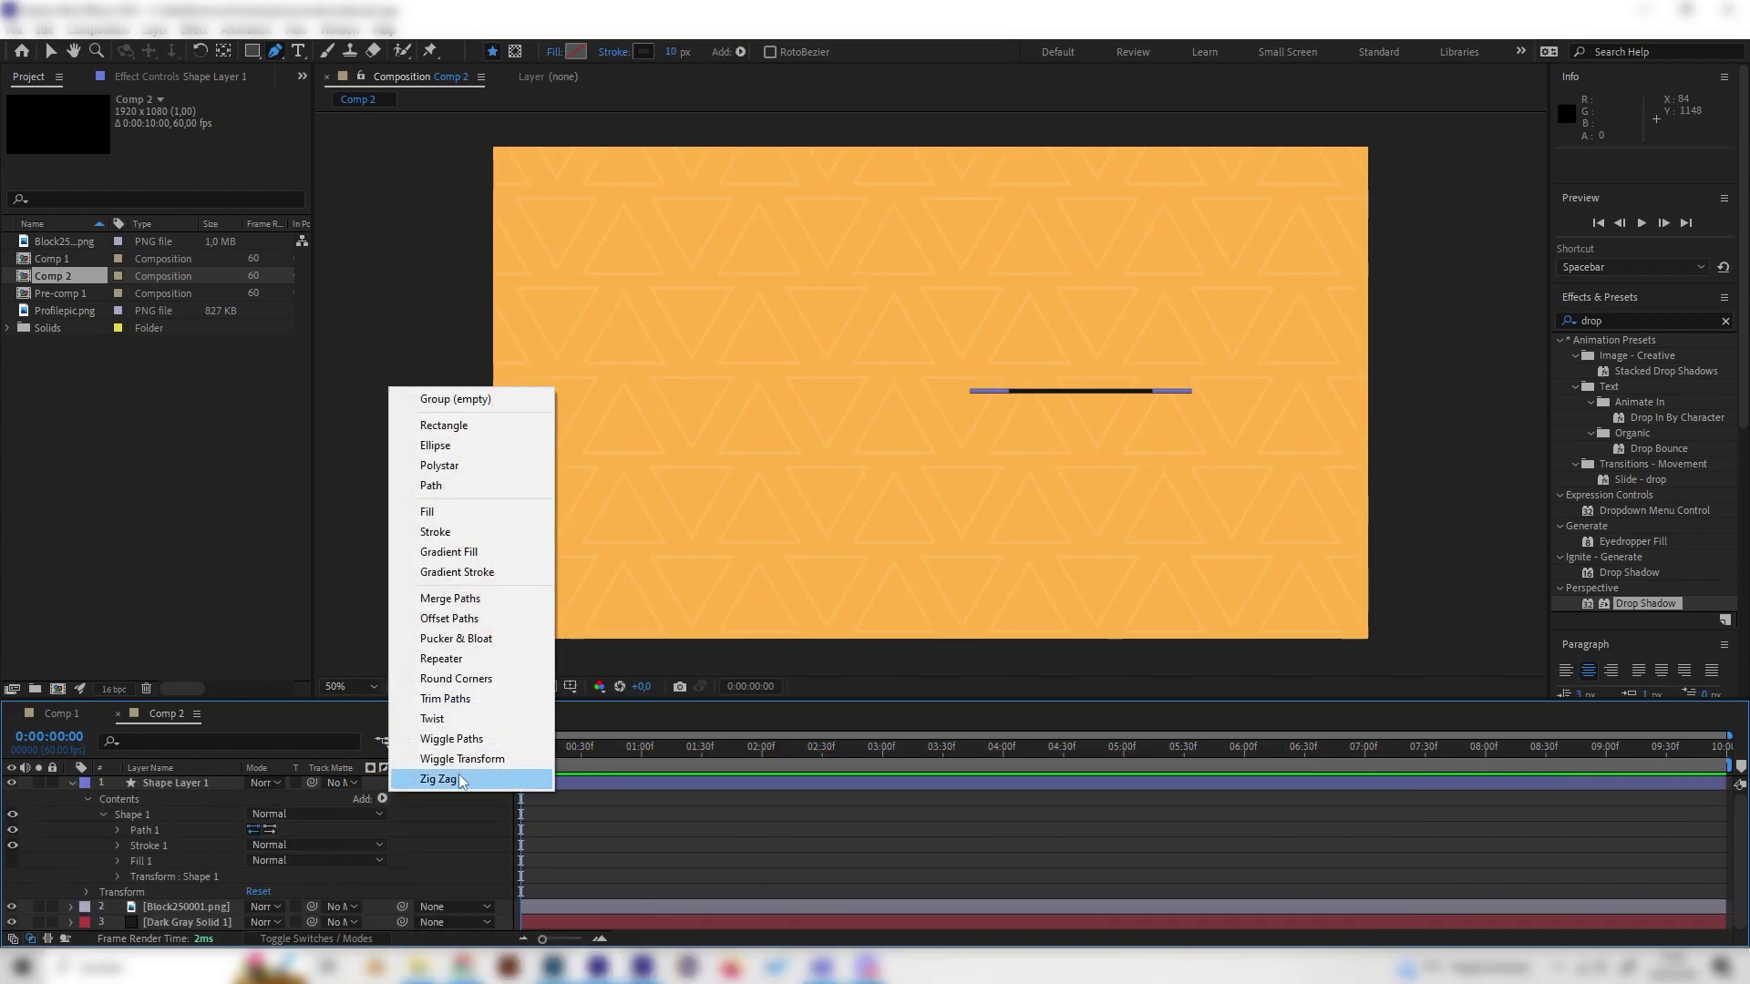
click(445, 699)
mouse_move(102, 893)
mouse_down()
mouse_move(137, 897)
mouse_move(150, 849)
mouse_move(145, 866)
mouse_up()
click(117, 861)
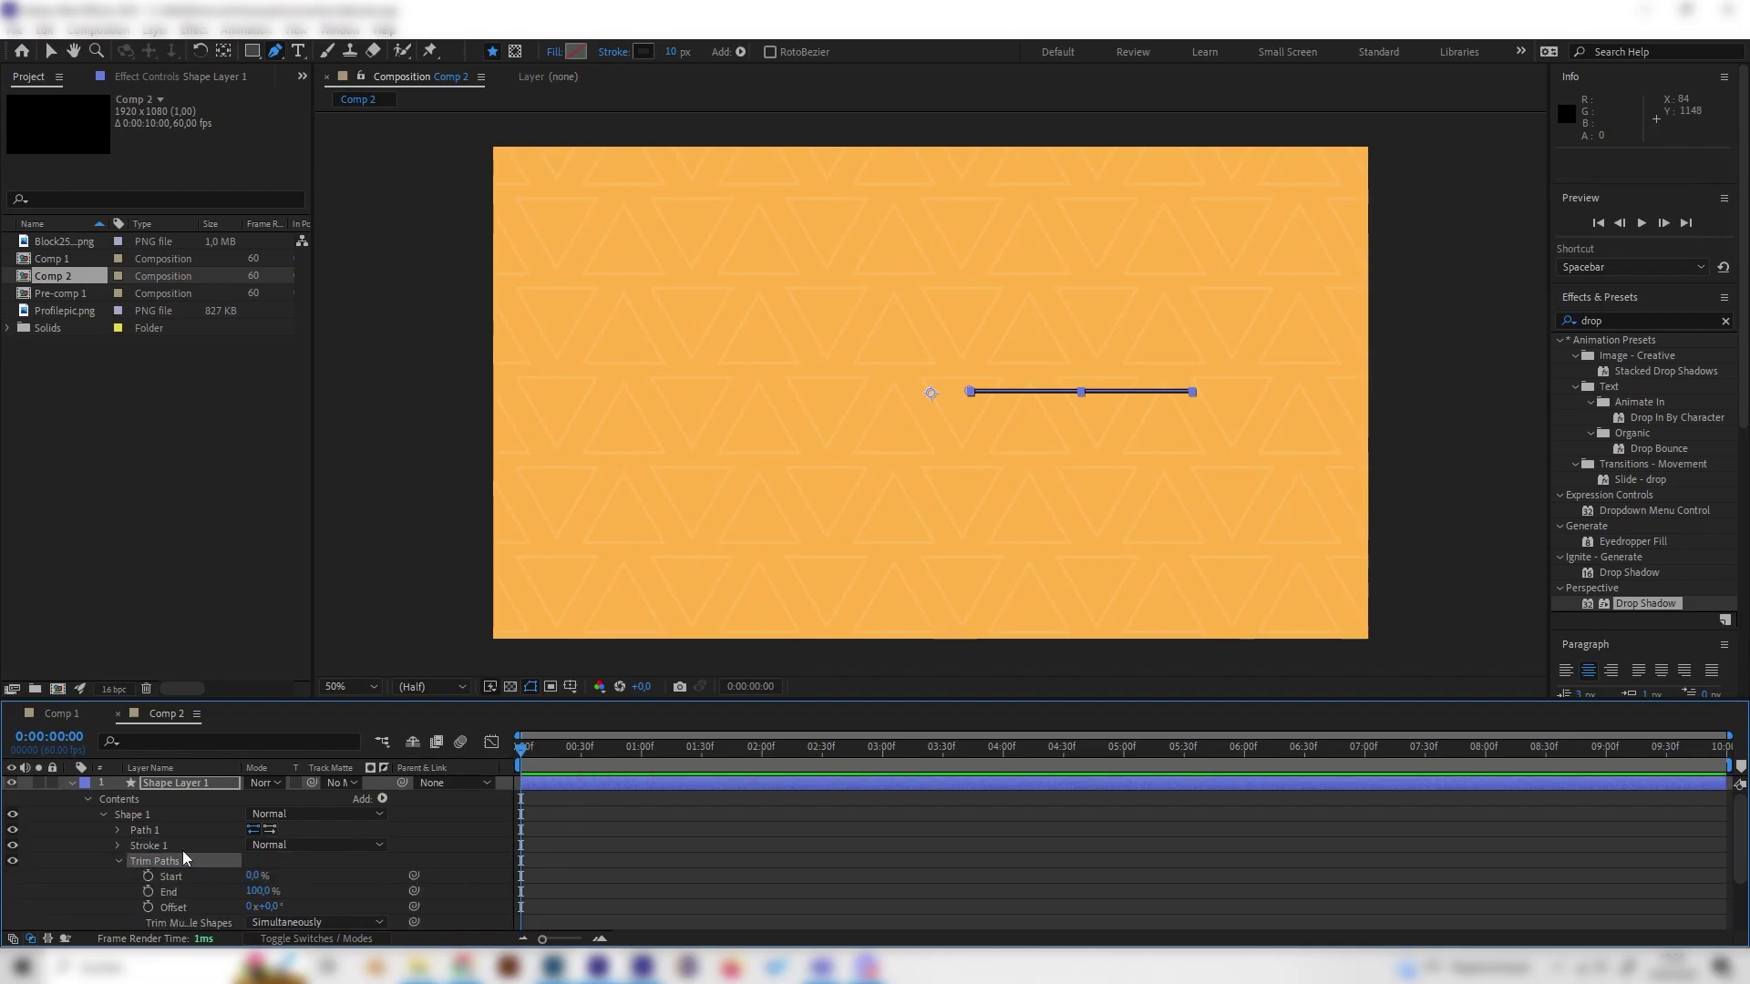
scroll(298, 872, down, 3)
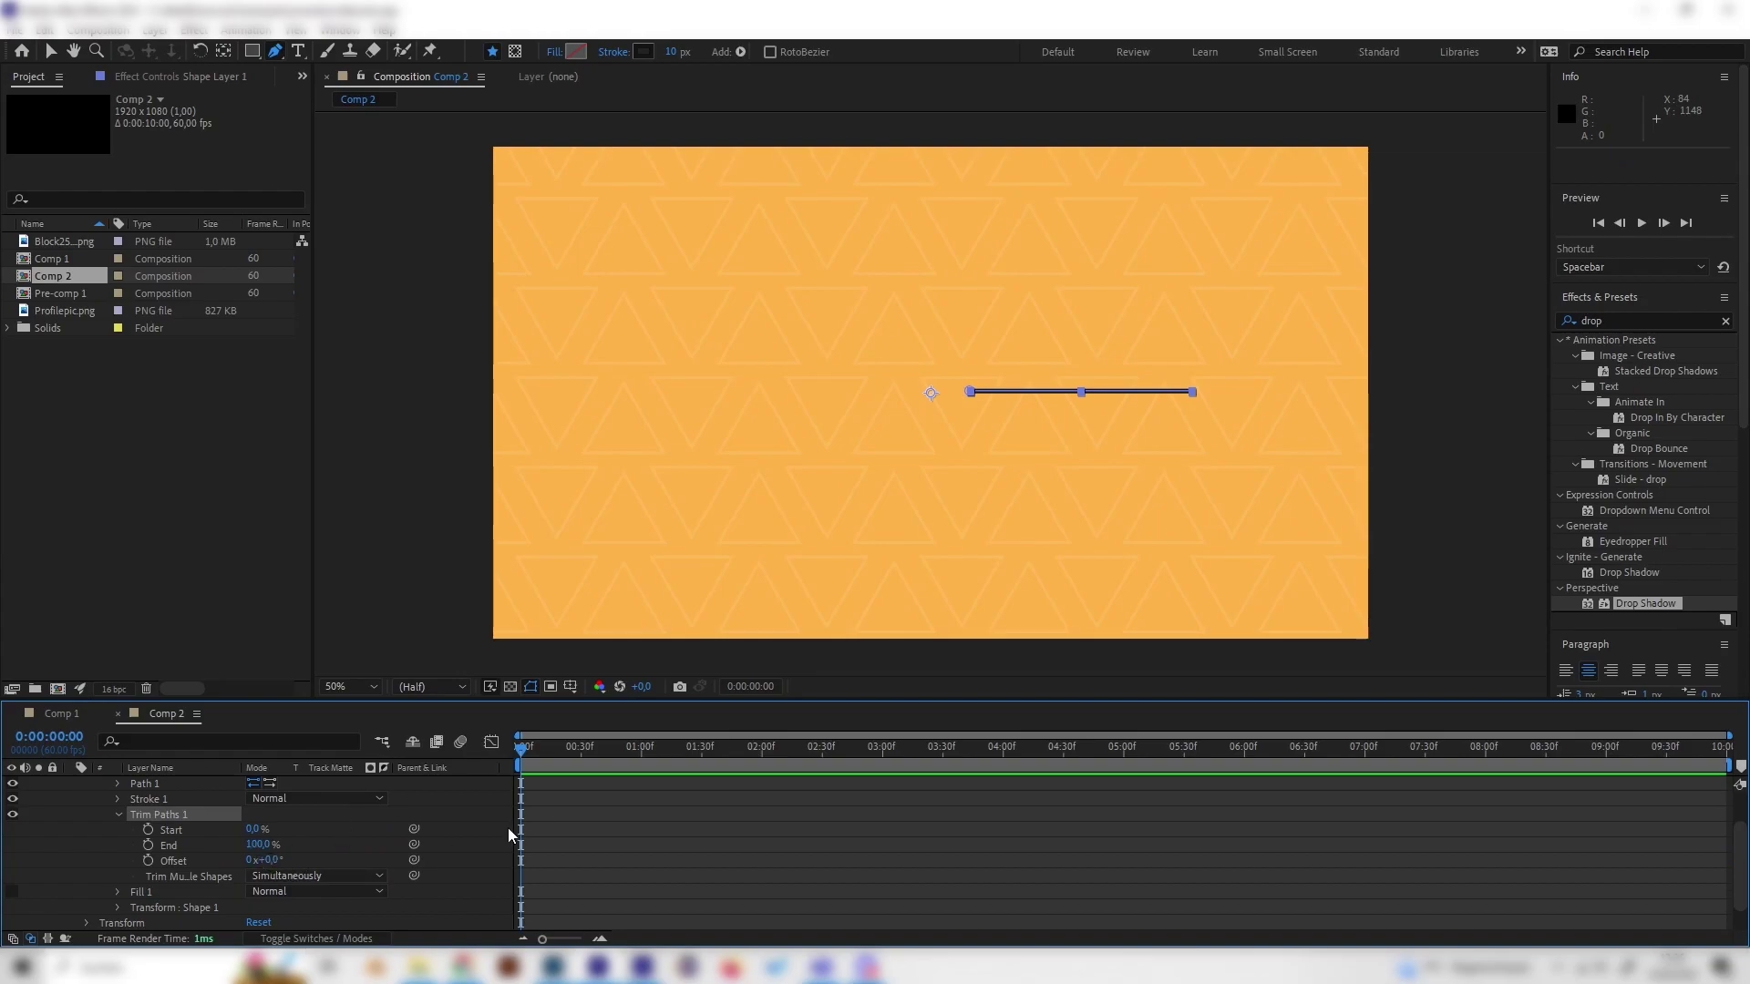
Keyframe the Trim Paths End from 0% at 0:00:00:00 to 100% at 0:00:01:30 and preview the line growing.
drag(261, 848, 117, 868)
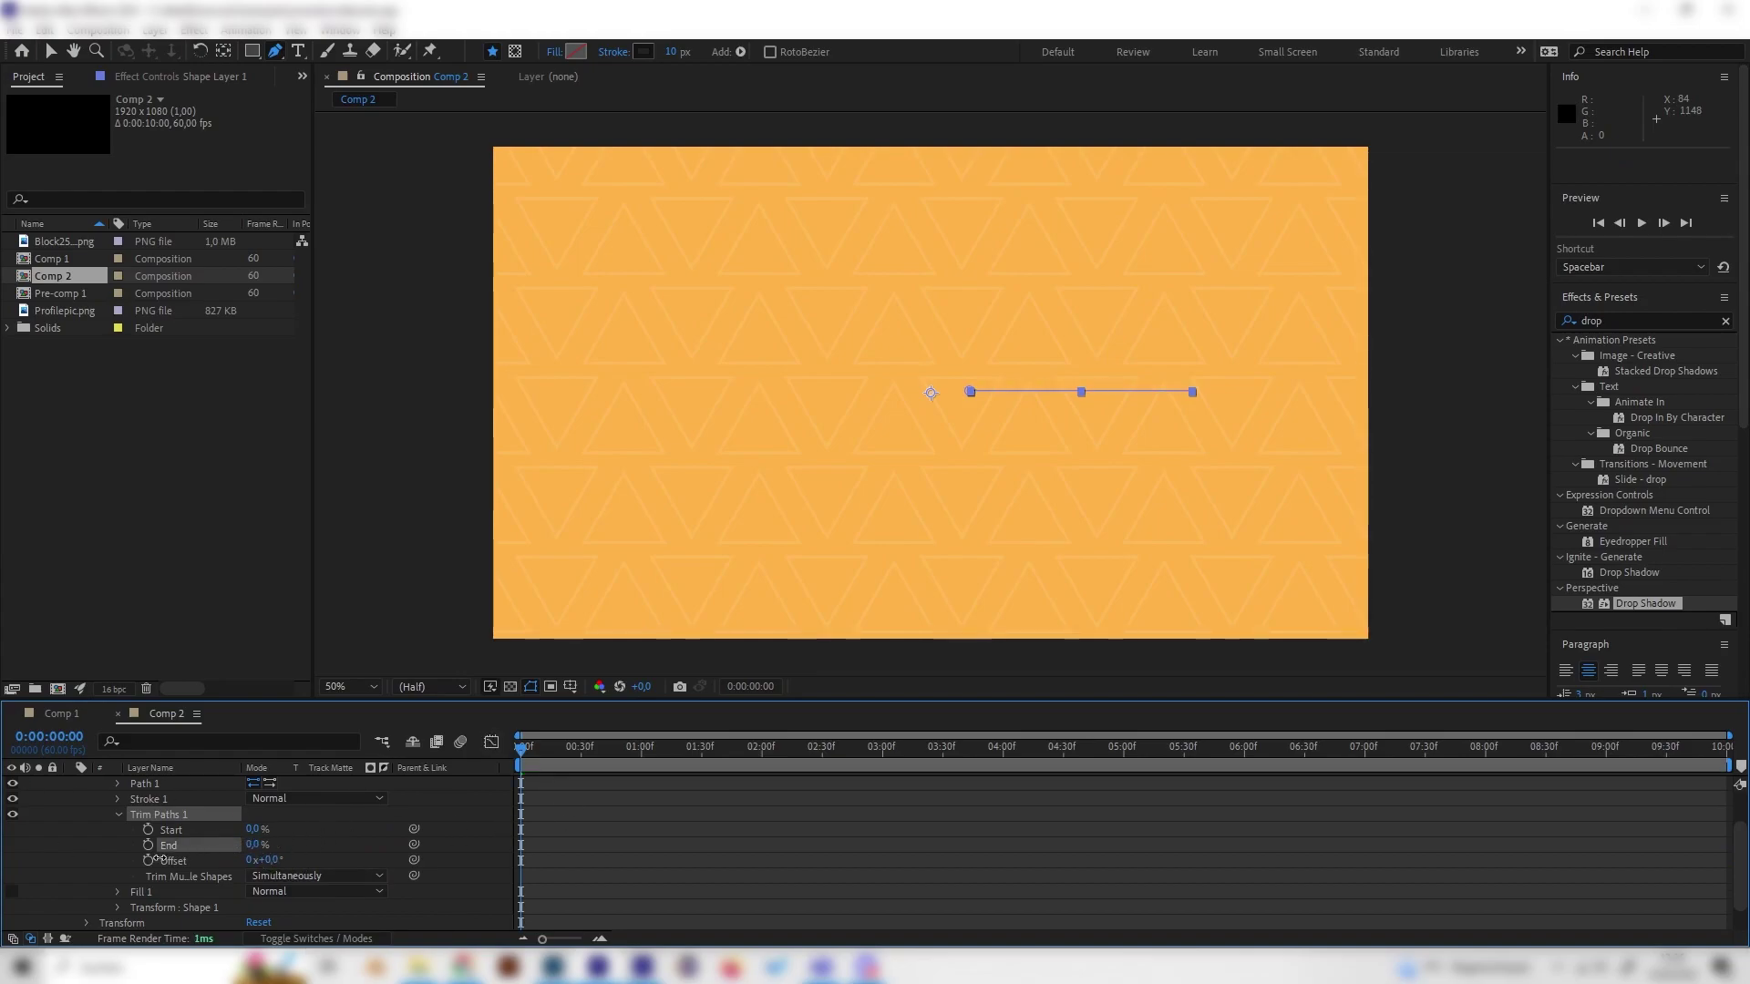
drag(637, 756, 701, 761)
drag(252, 844, 512, 835)
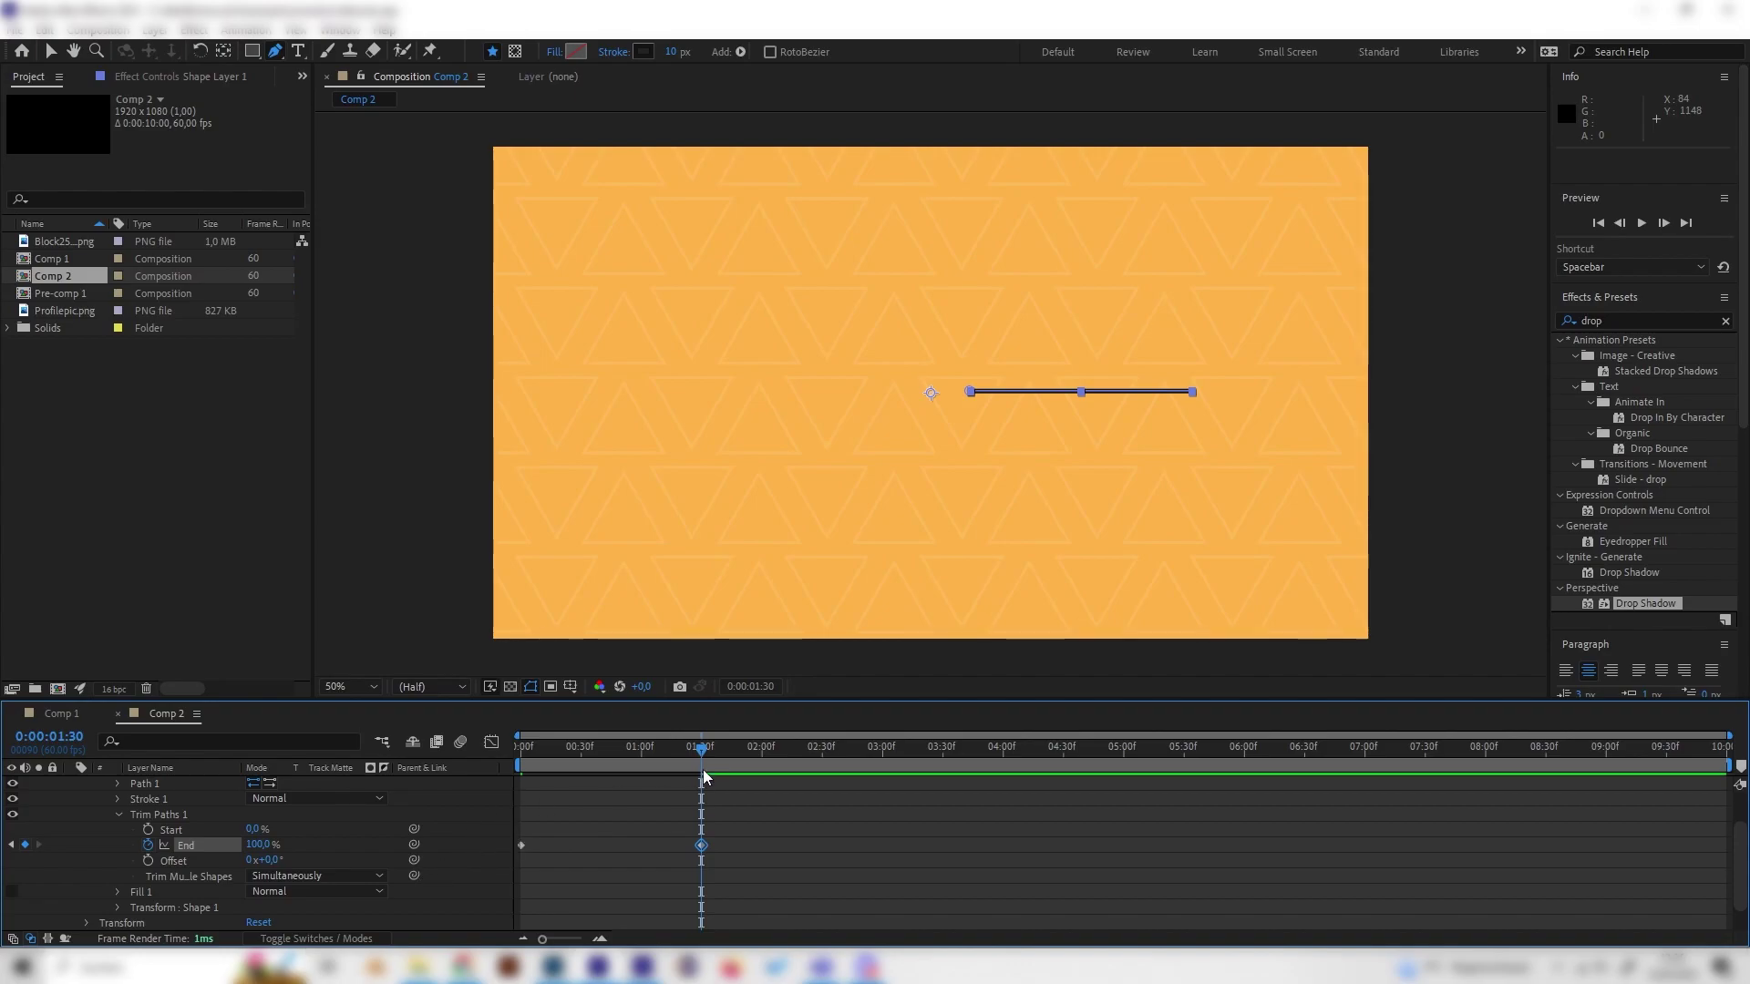
key(space)
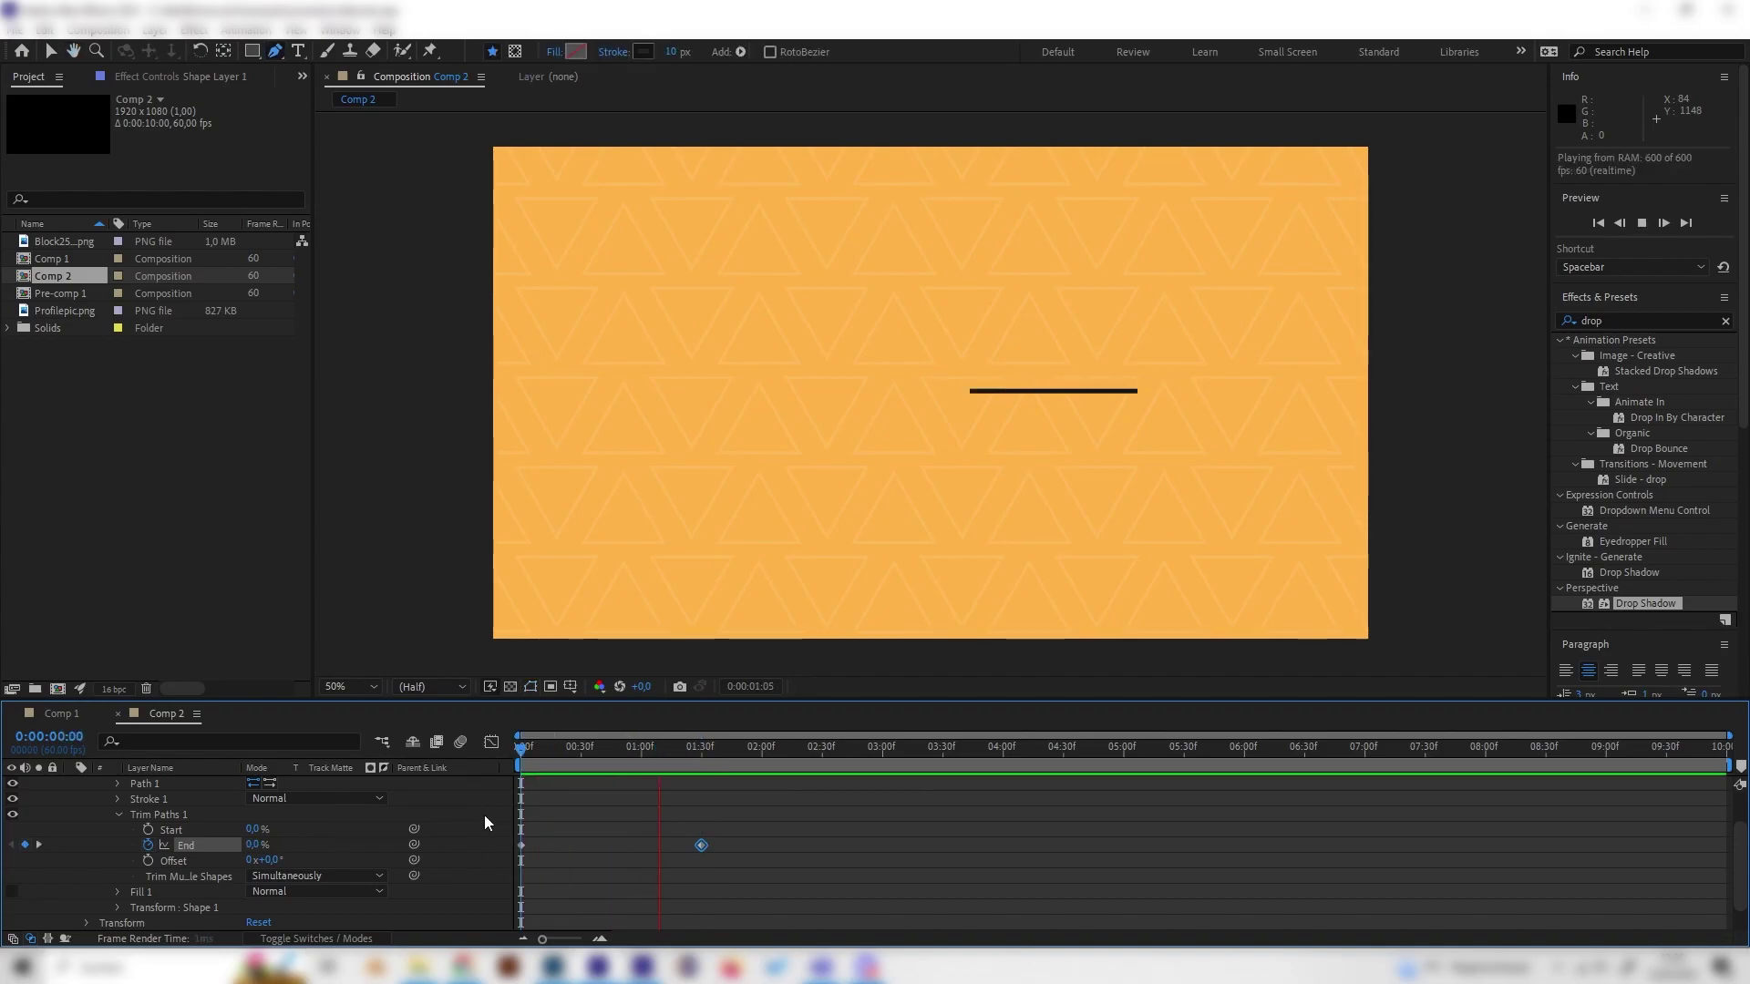
key(space)
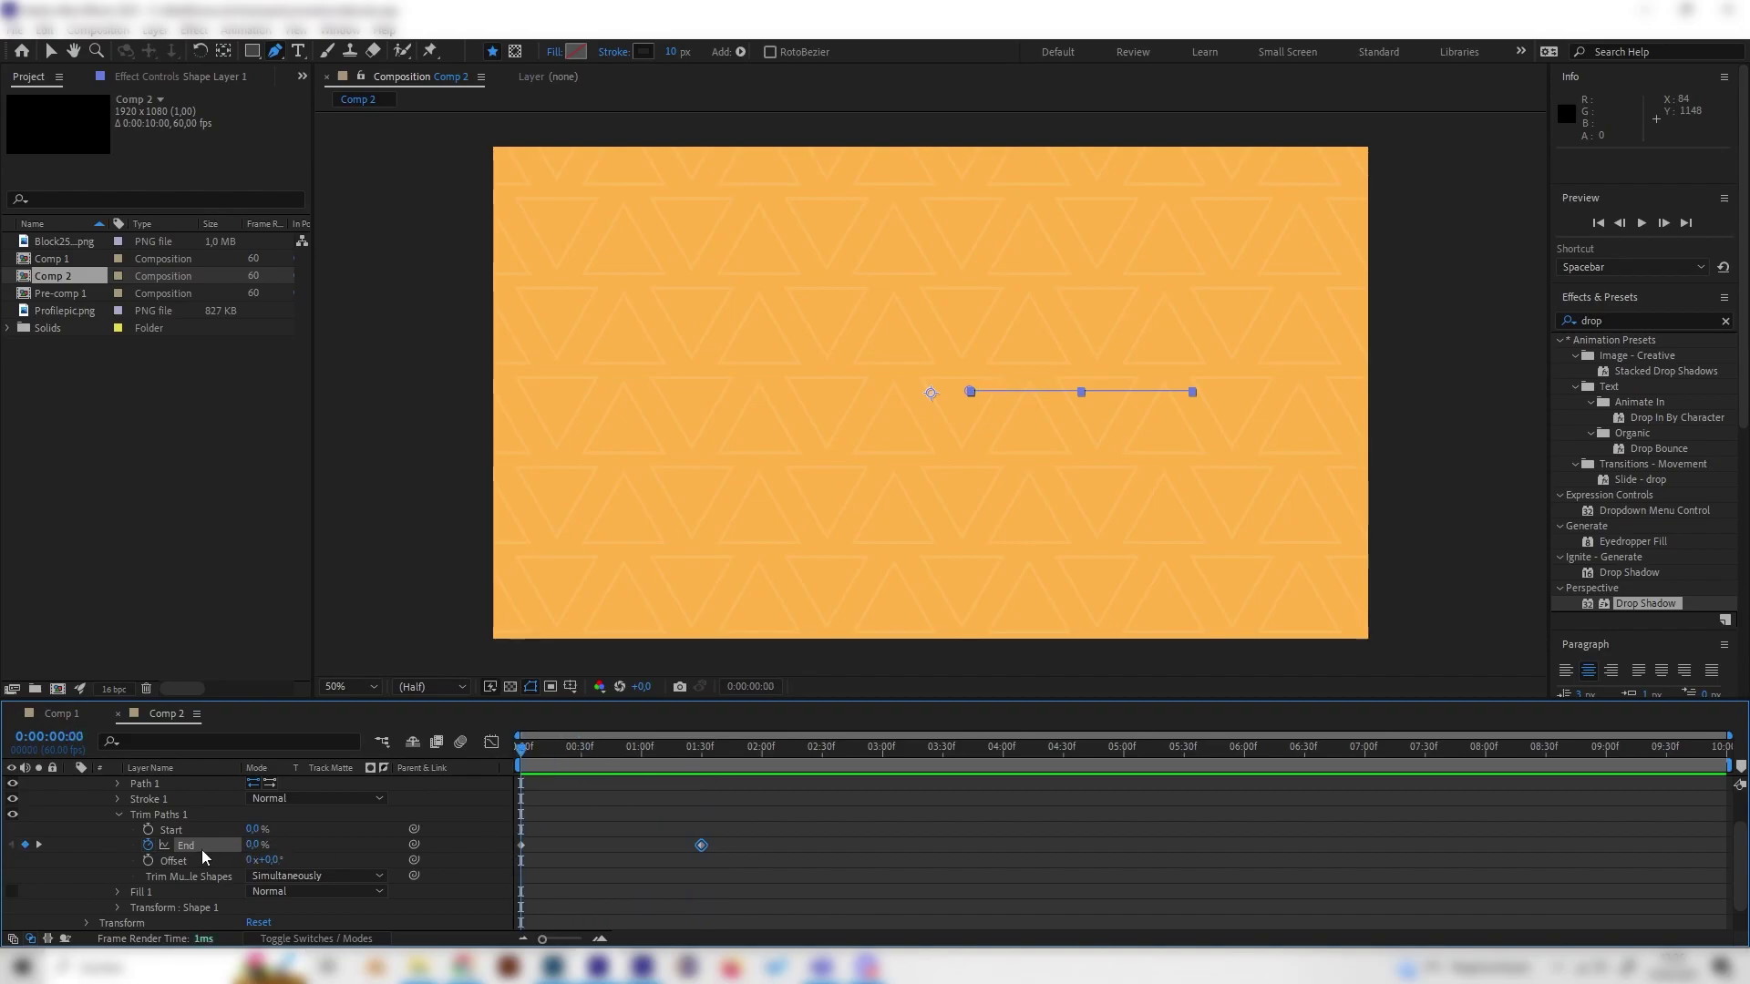
Apply Easy Ease to both Trim Paths End keyframes in the Graph Editor.
scroll(232, 888, up, 3)
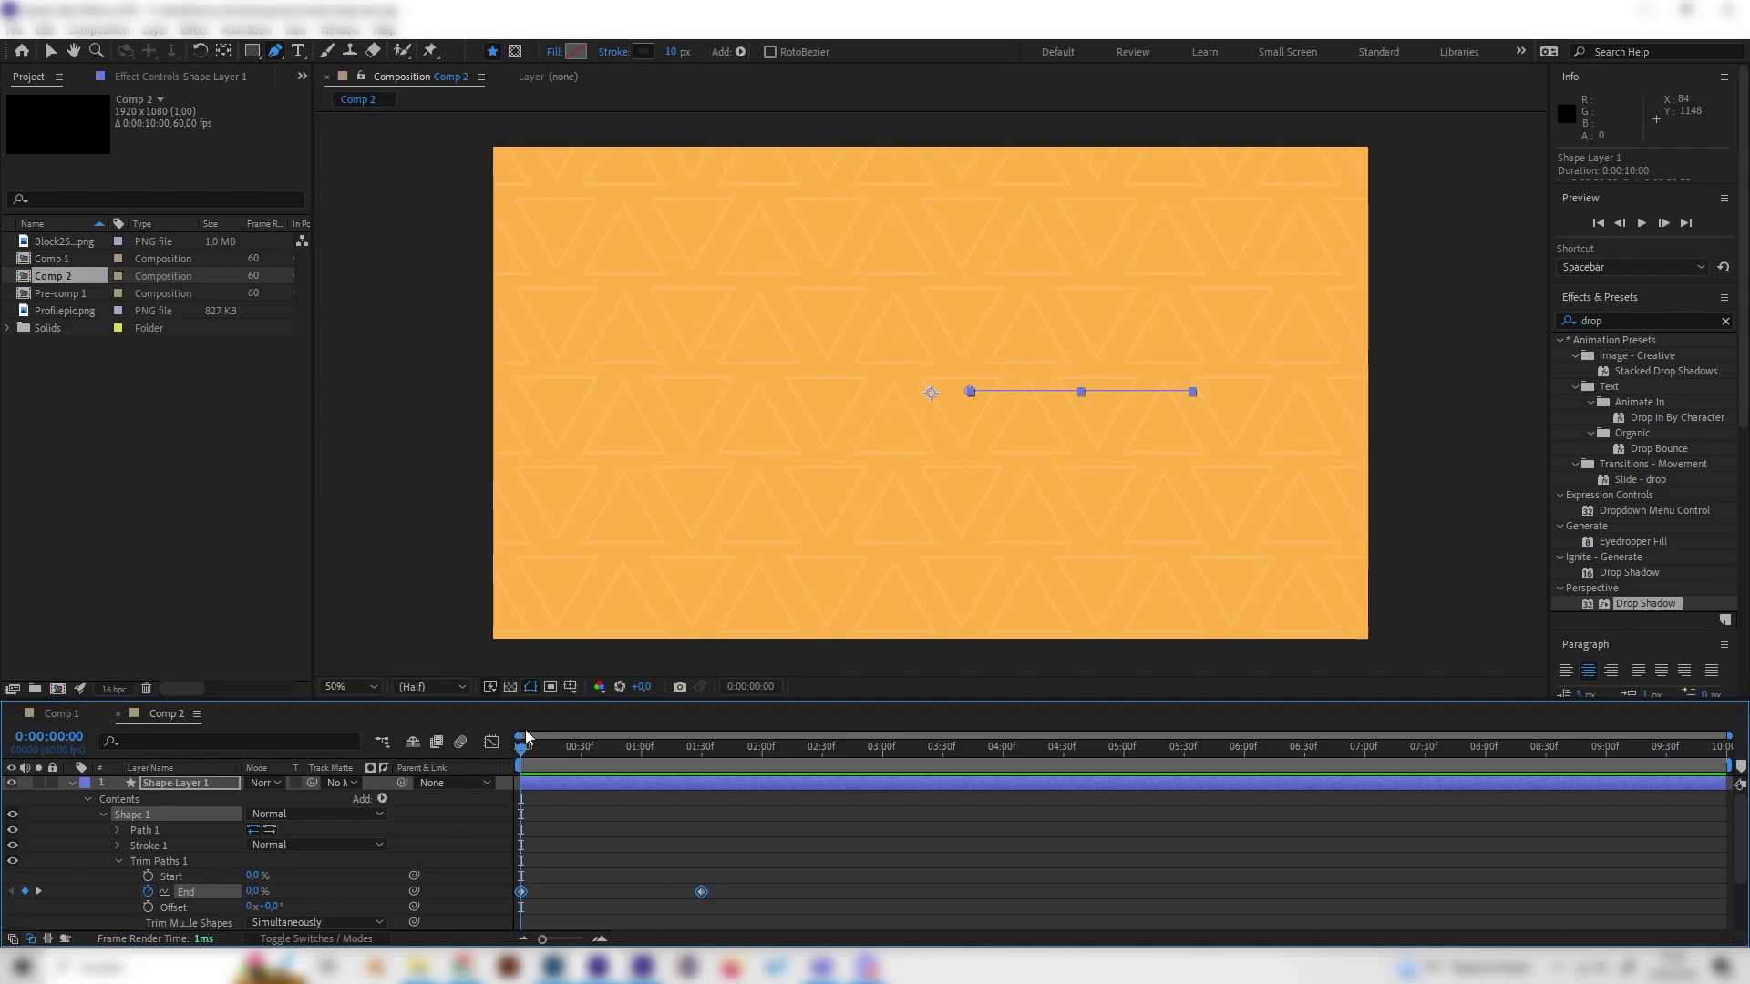
click(496, 743)
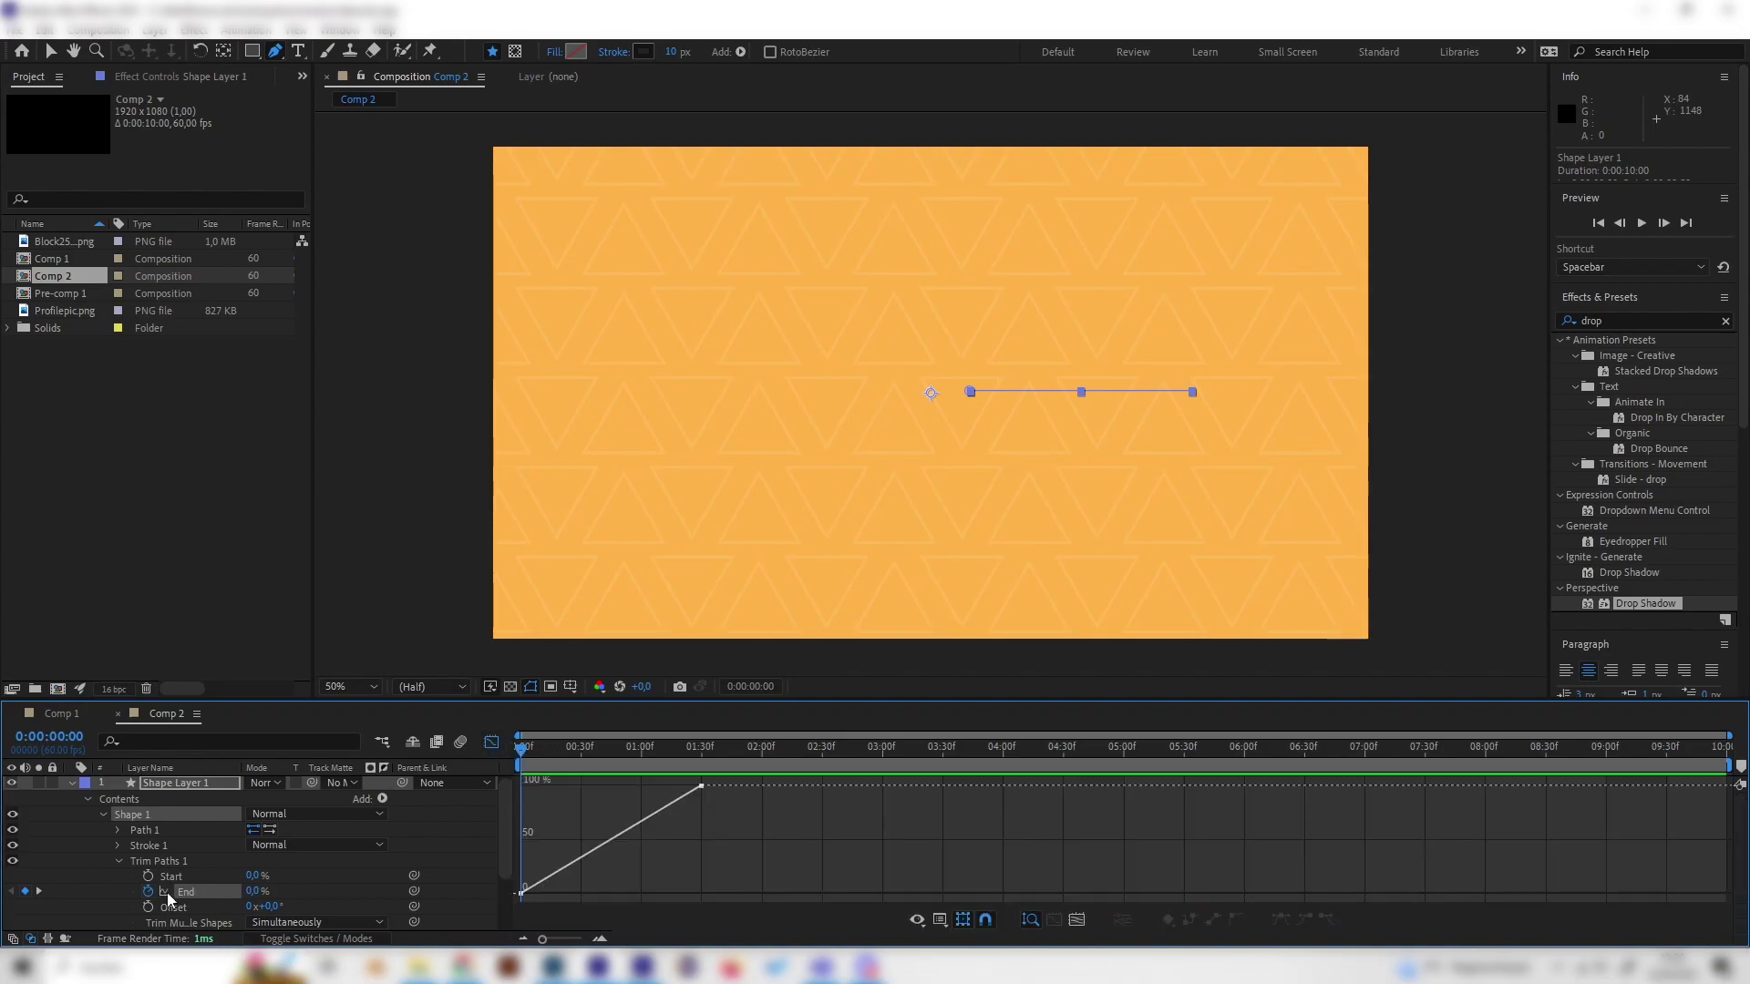
click(193, 889)
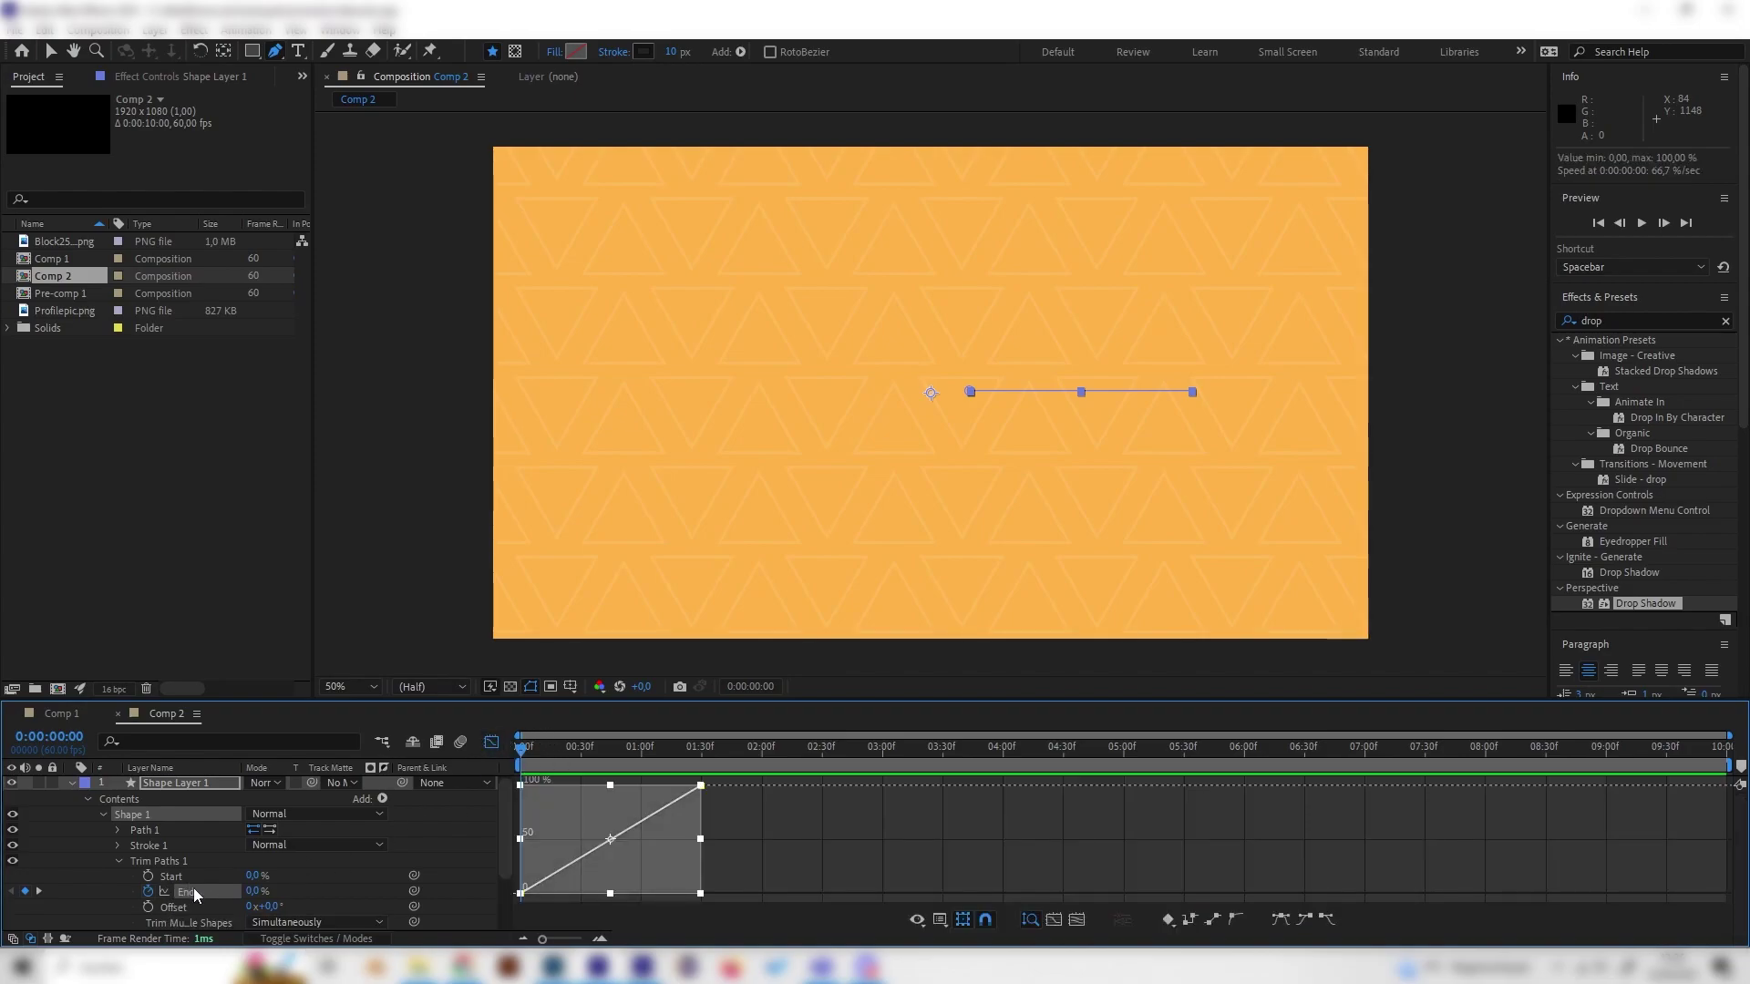
click(1280, 920)
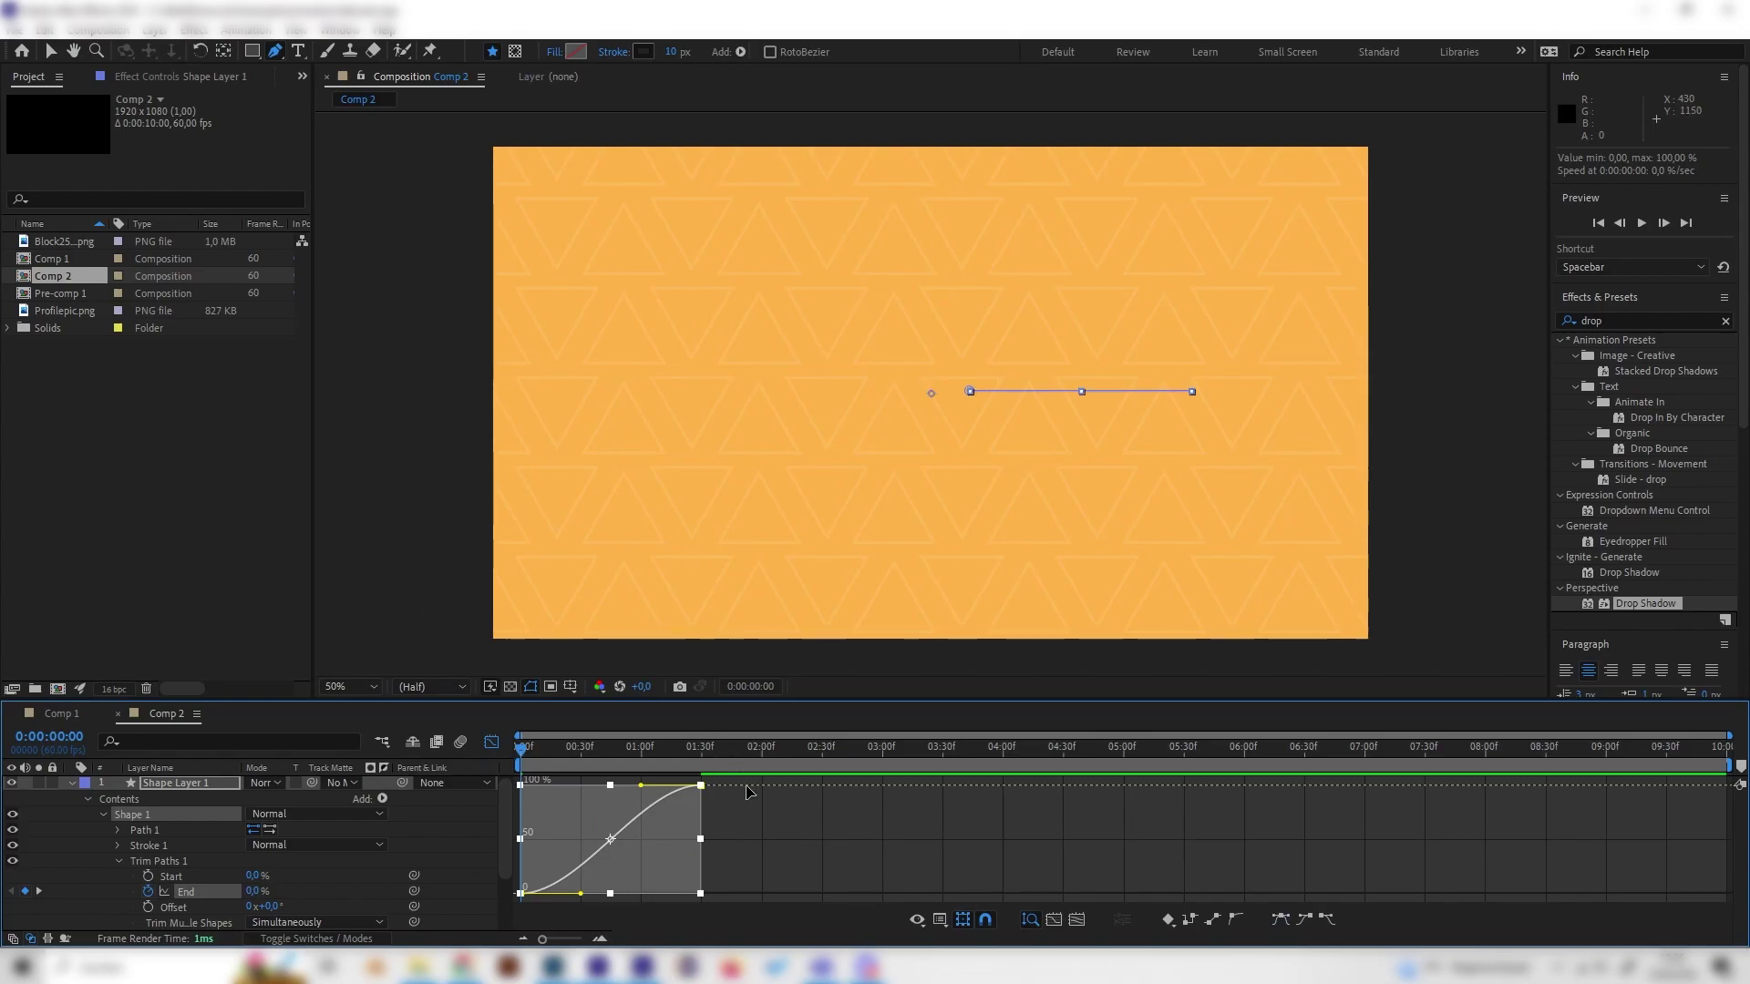
Reshape the End curve so it rises steeply from the first keyframe and eases gradually into the second.
key(v)
click(711, 802)
click(521, 894)
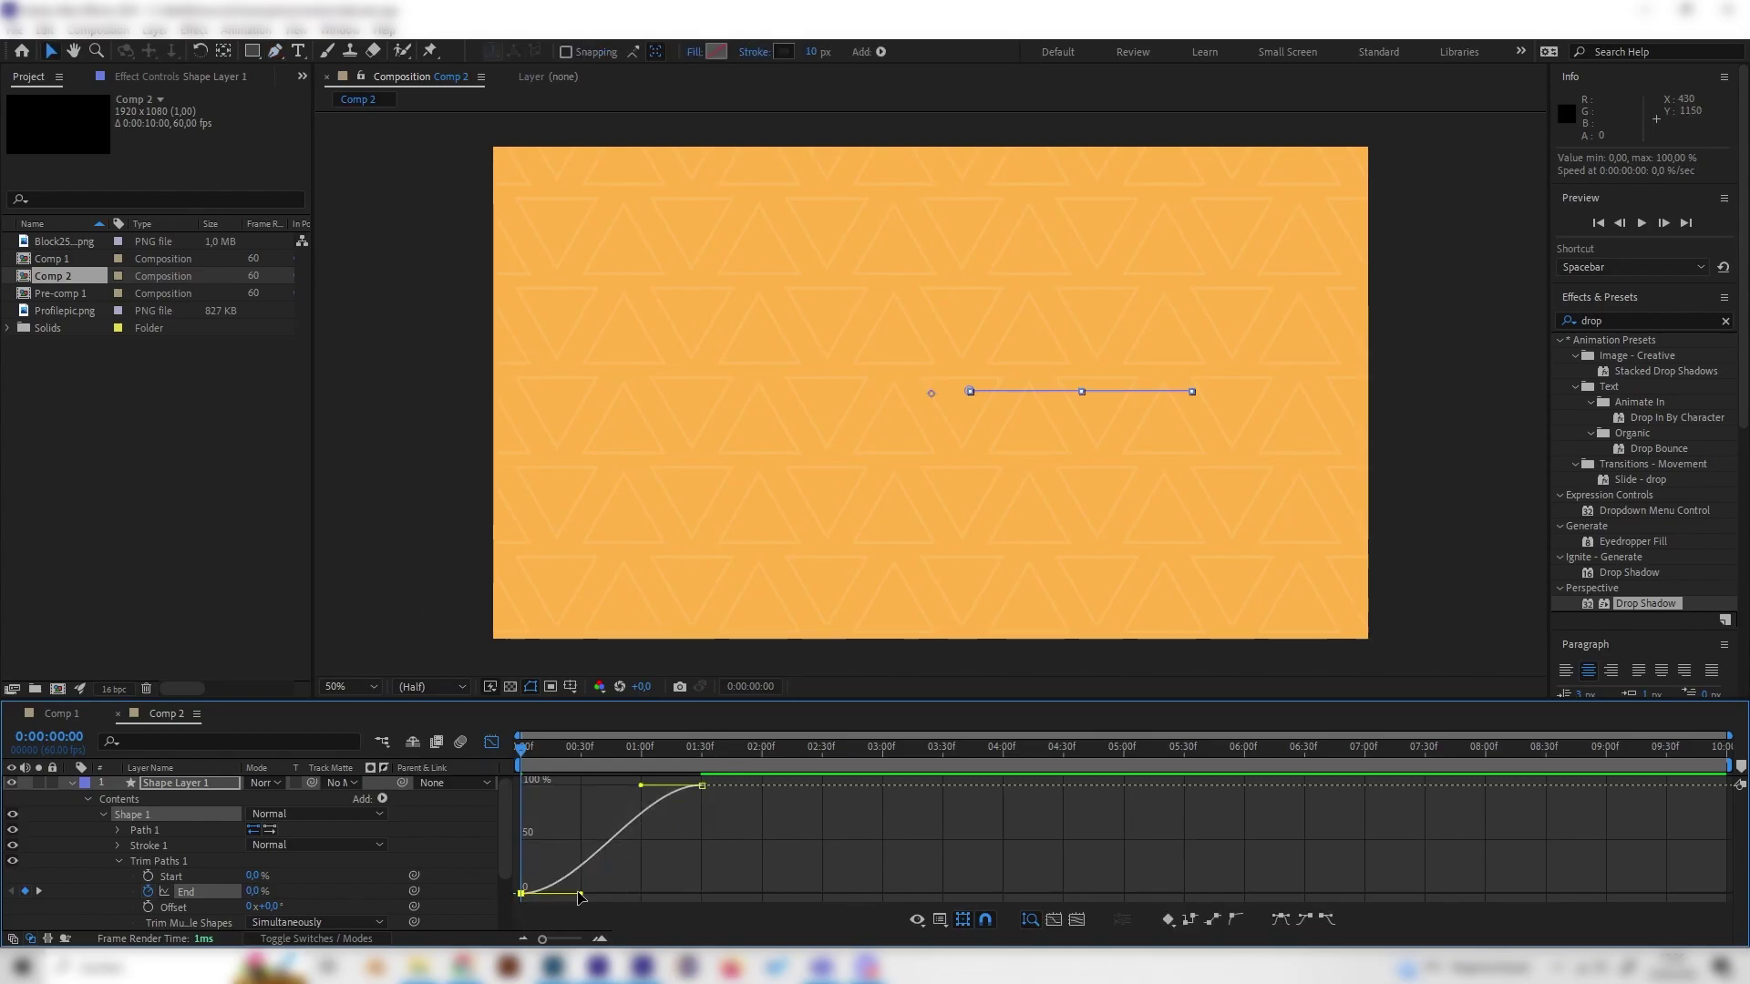
drag(581, 898, 521, 807)
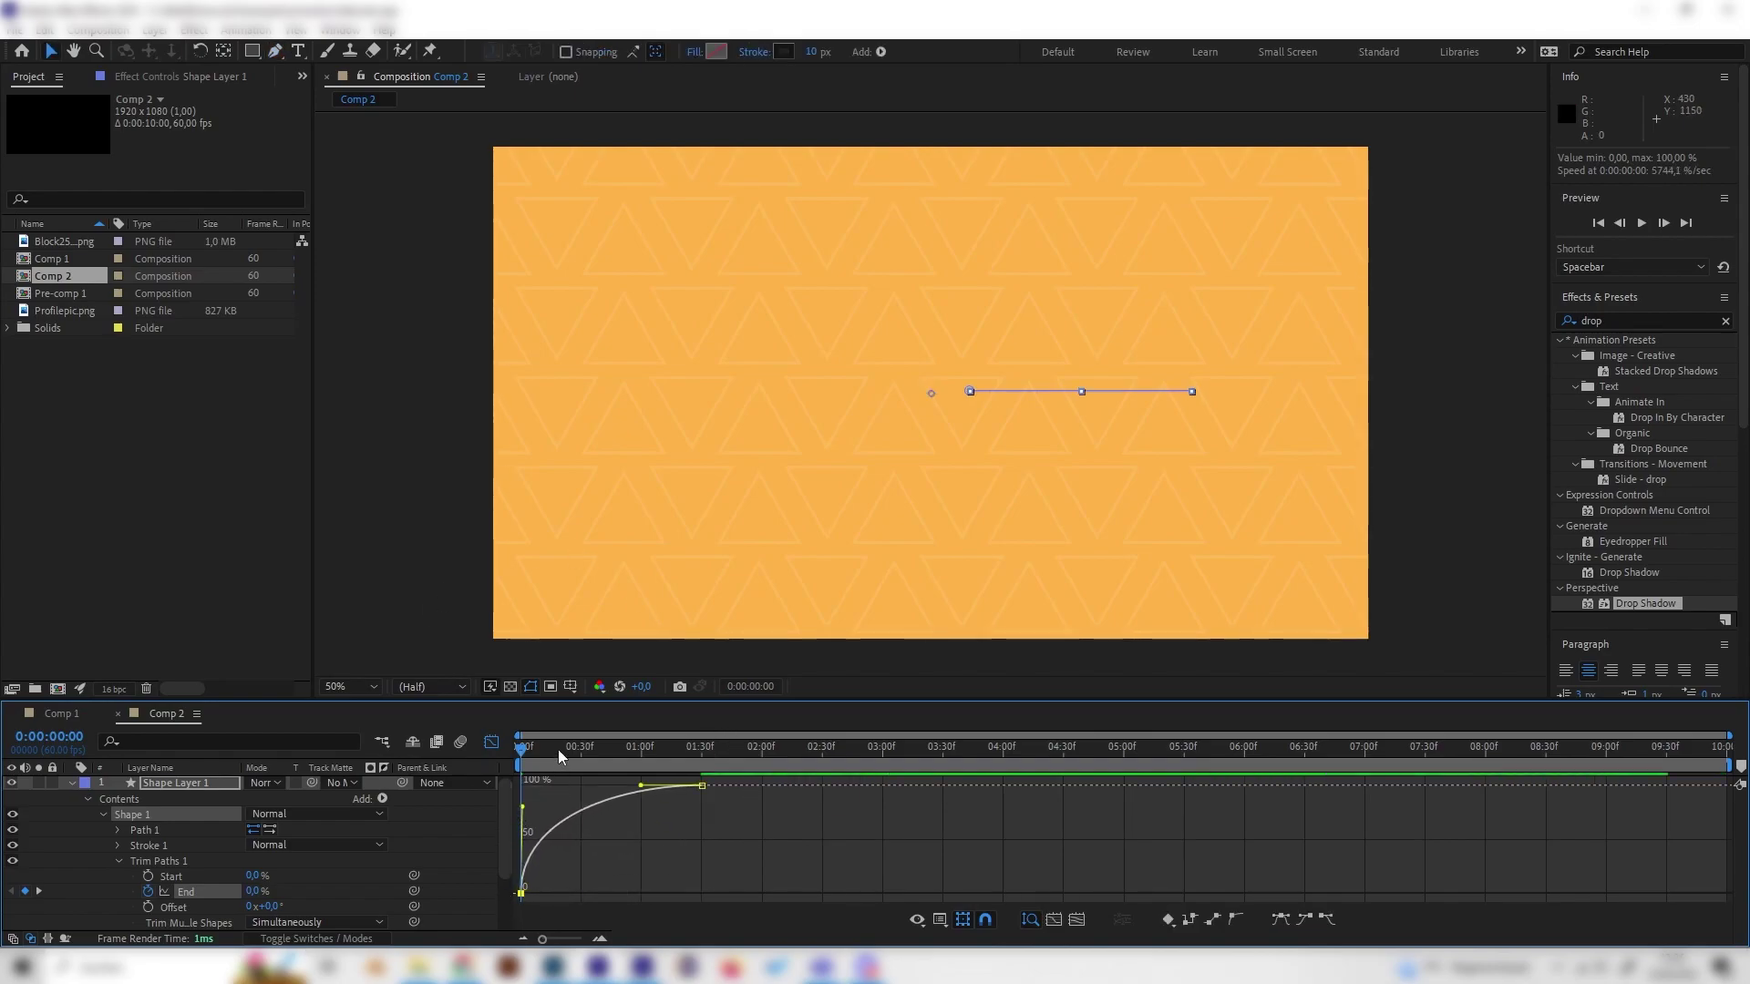
Preview the eased line growth and return the timeline from the Graph Editor to the keyframe view.
key(space)
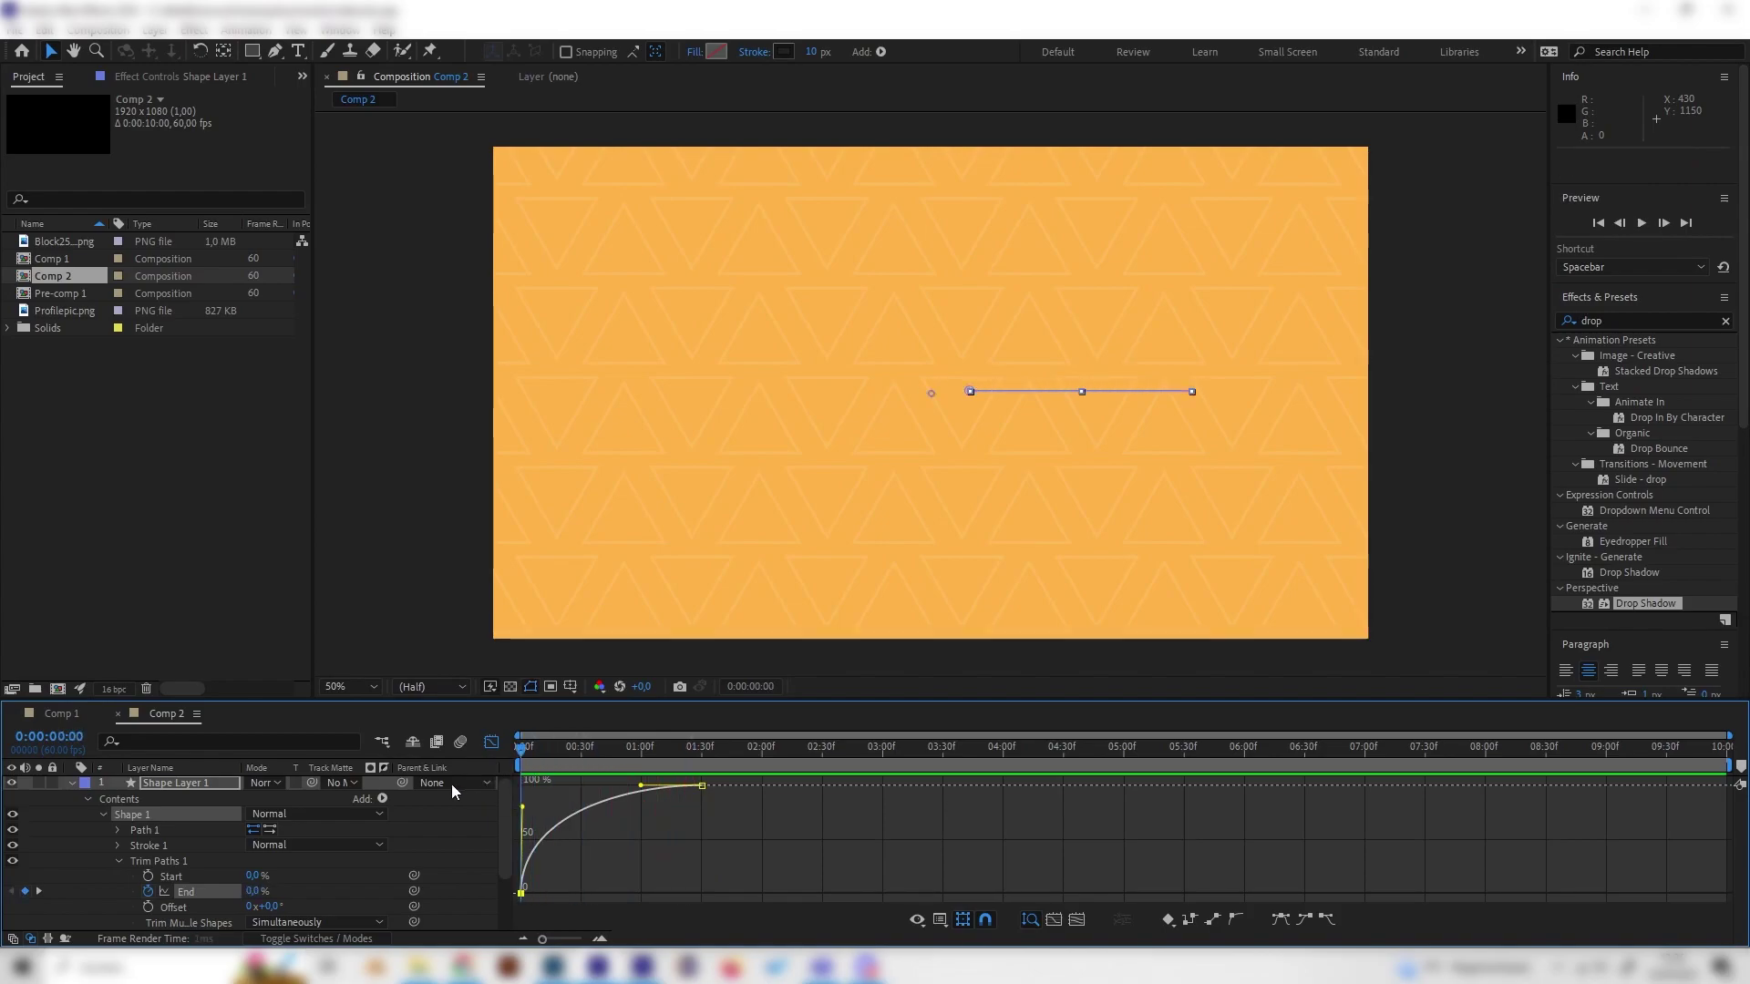
key(space)
click(491, 741)
Add a Trim Paths Start keyframe of 0% at 0:00:00:16.
drag(588, 755, 545, 845)
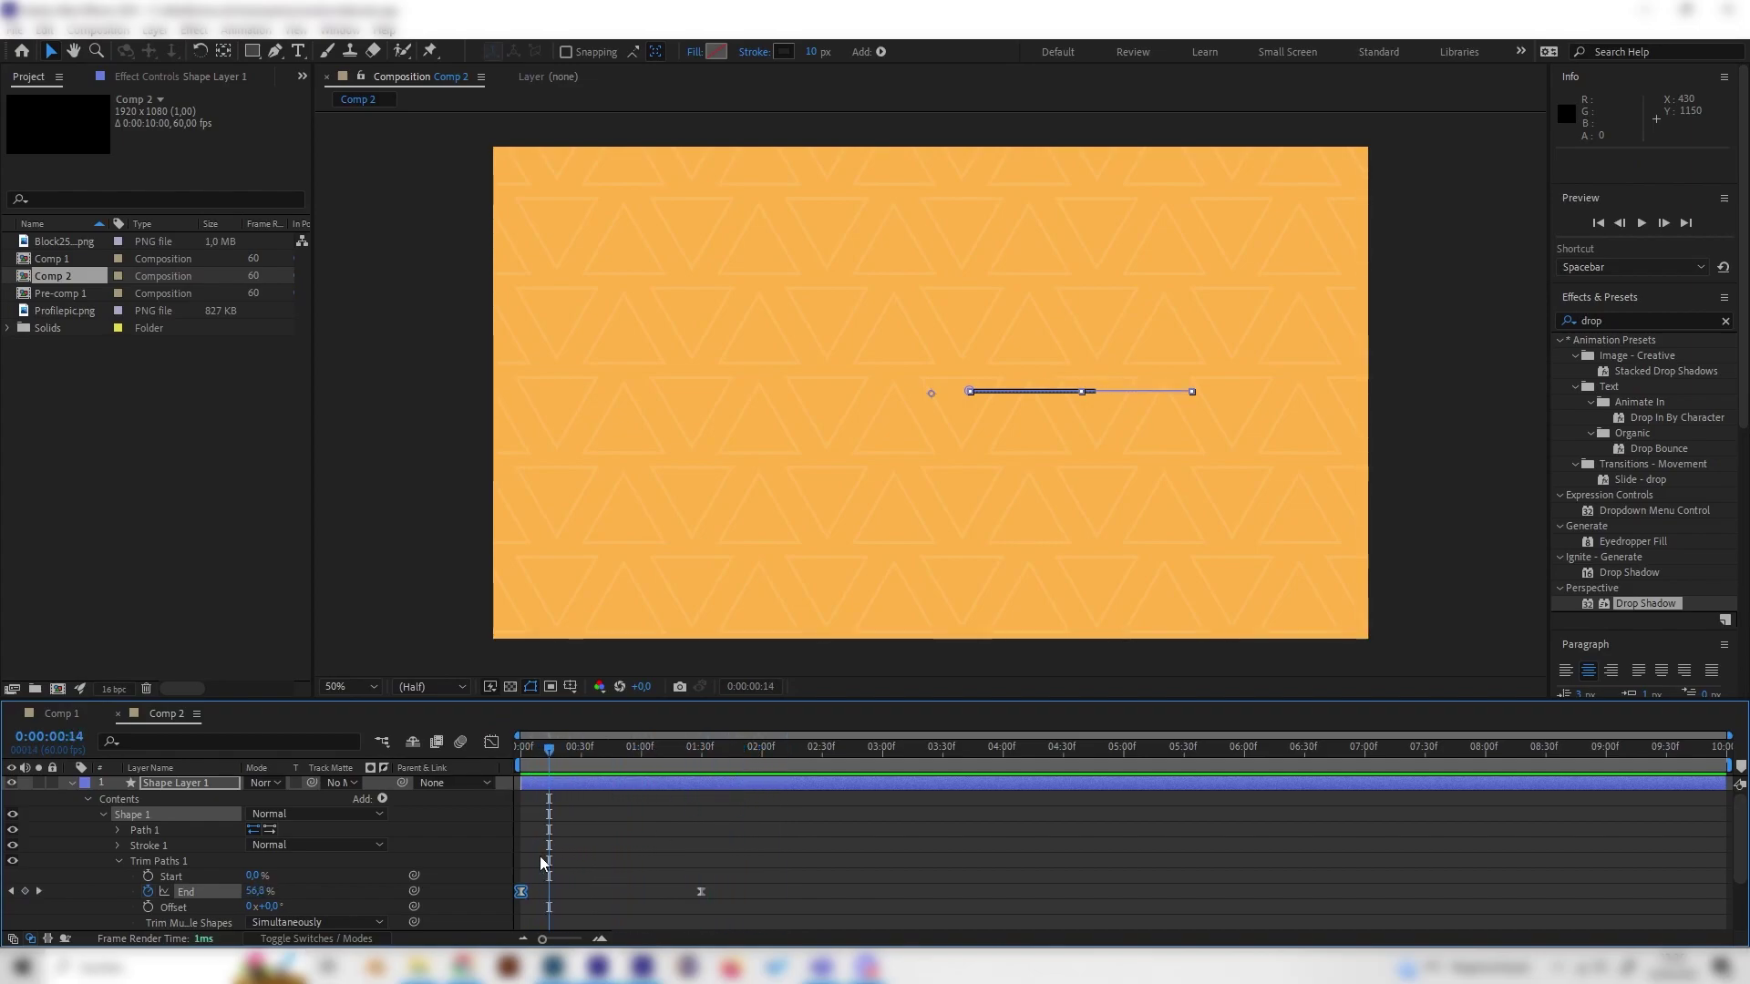
click(577, 882)
drag(511, 768, 555, 767)
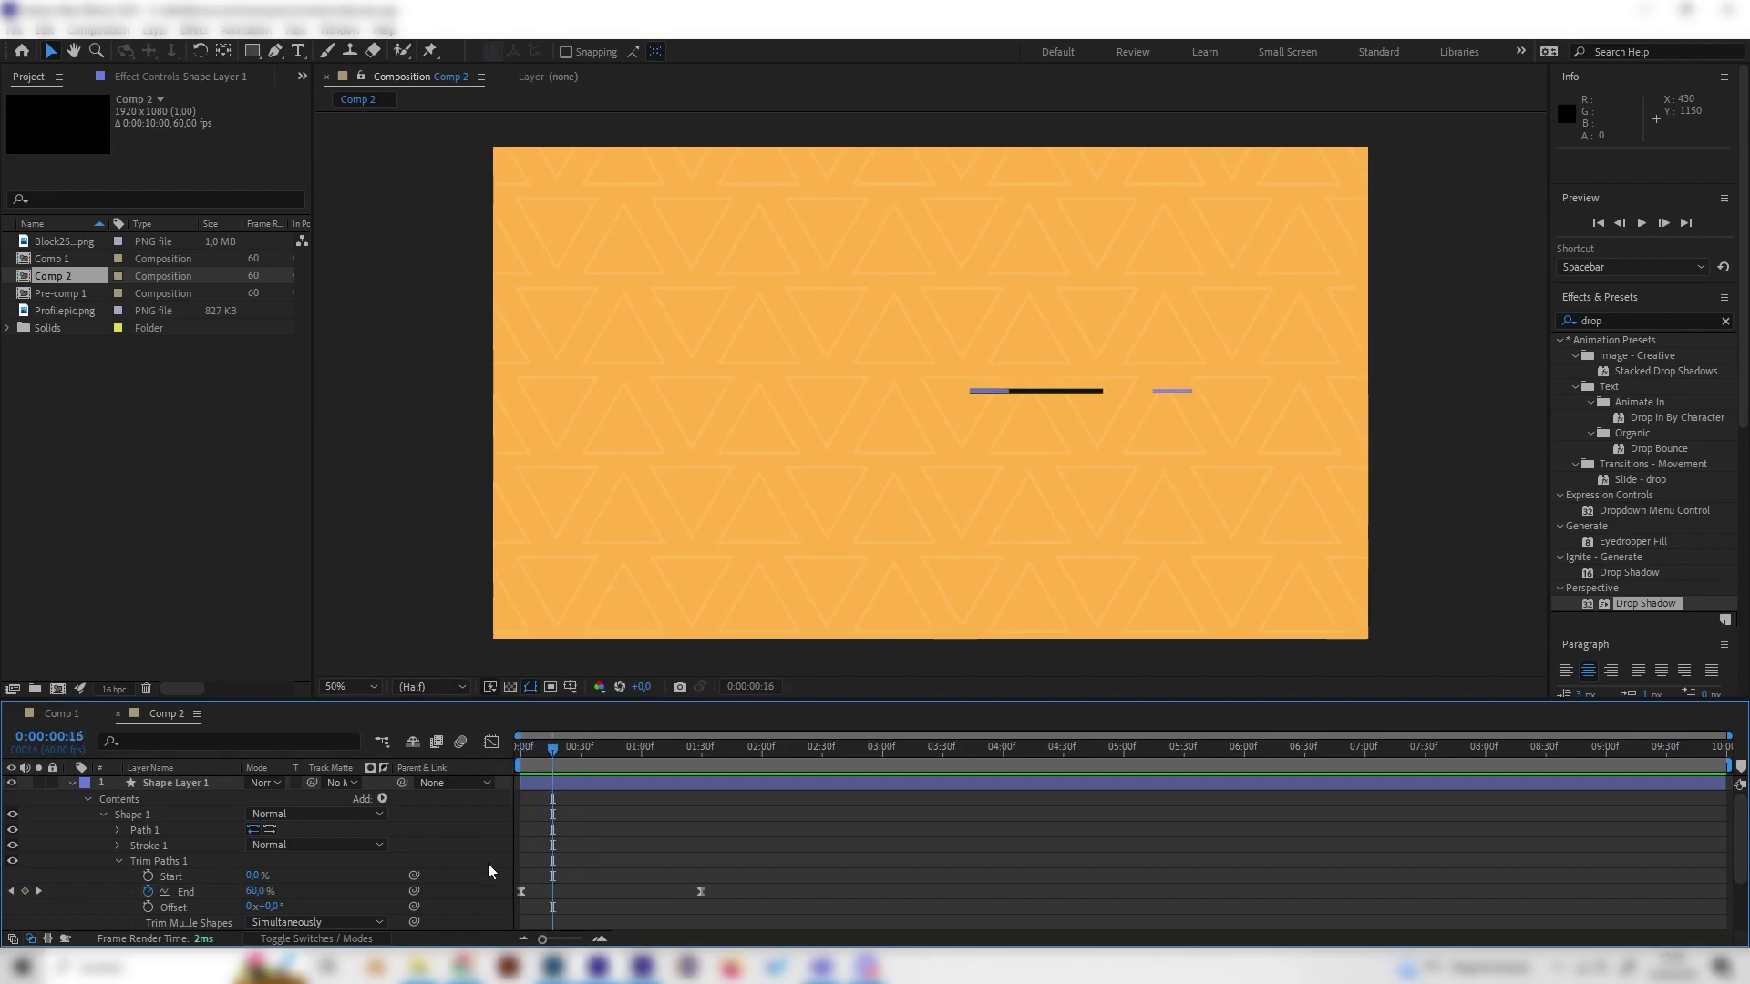
click(148, 876)
click(255, 876)
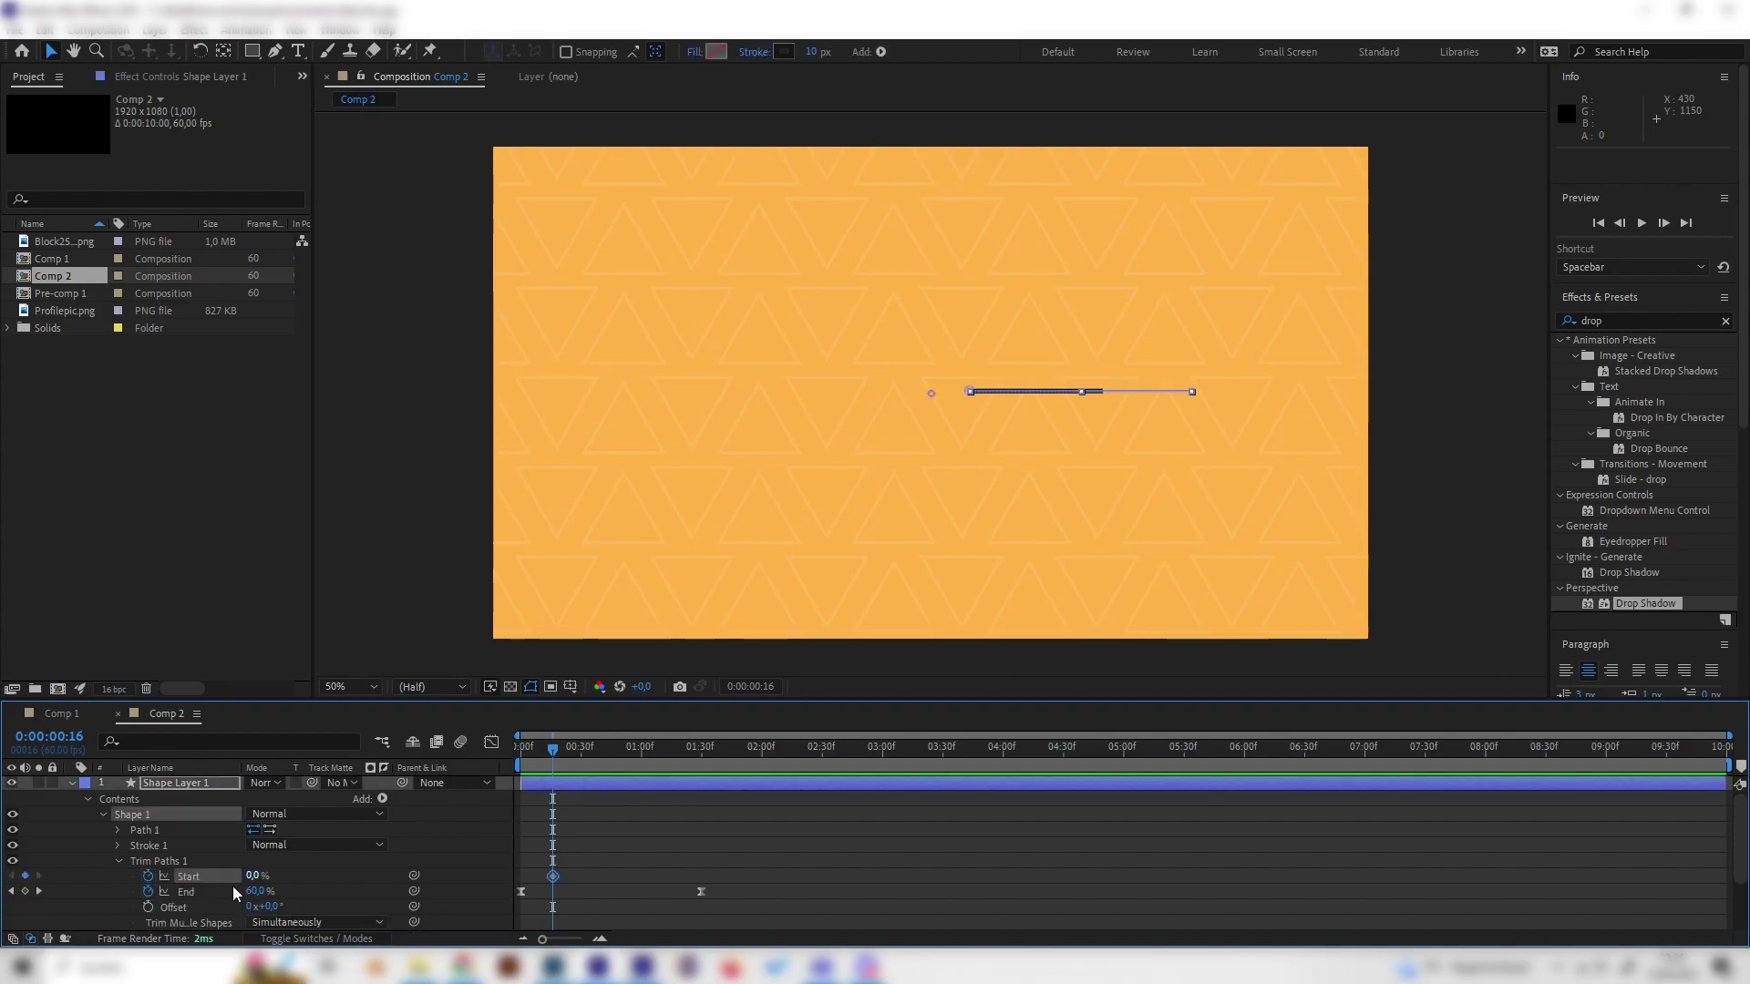
Keyframe the Trim Paths Start to 100% at 0:00:01:39 and preview the line growing and vanishing.
drag(684, 747, 719, 751)
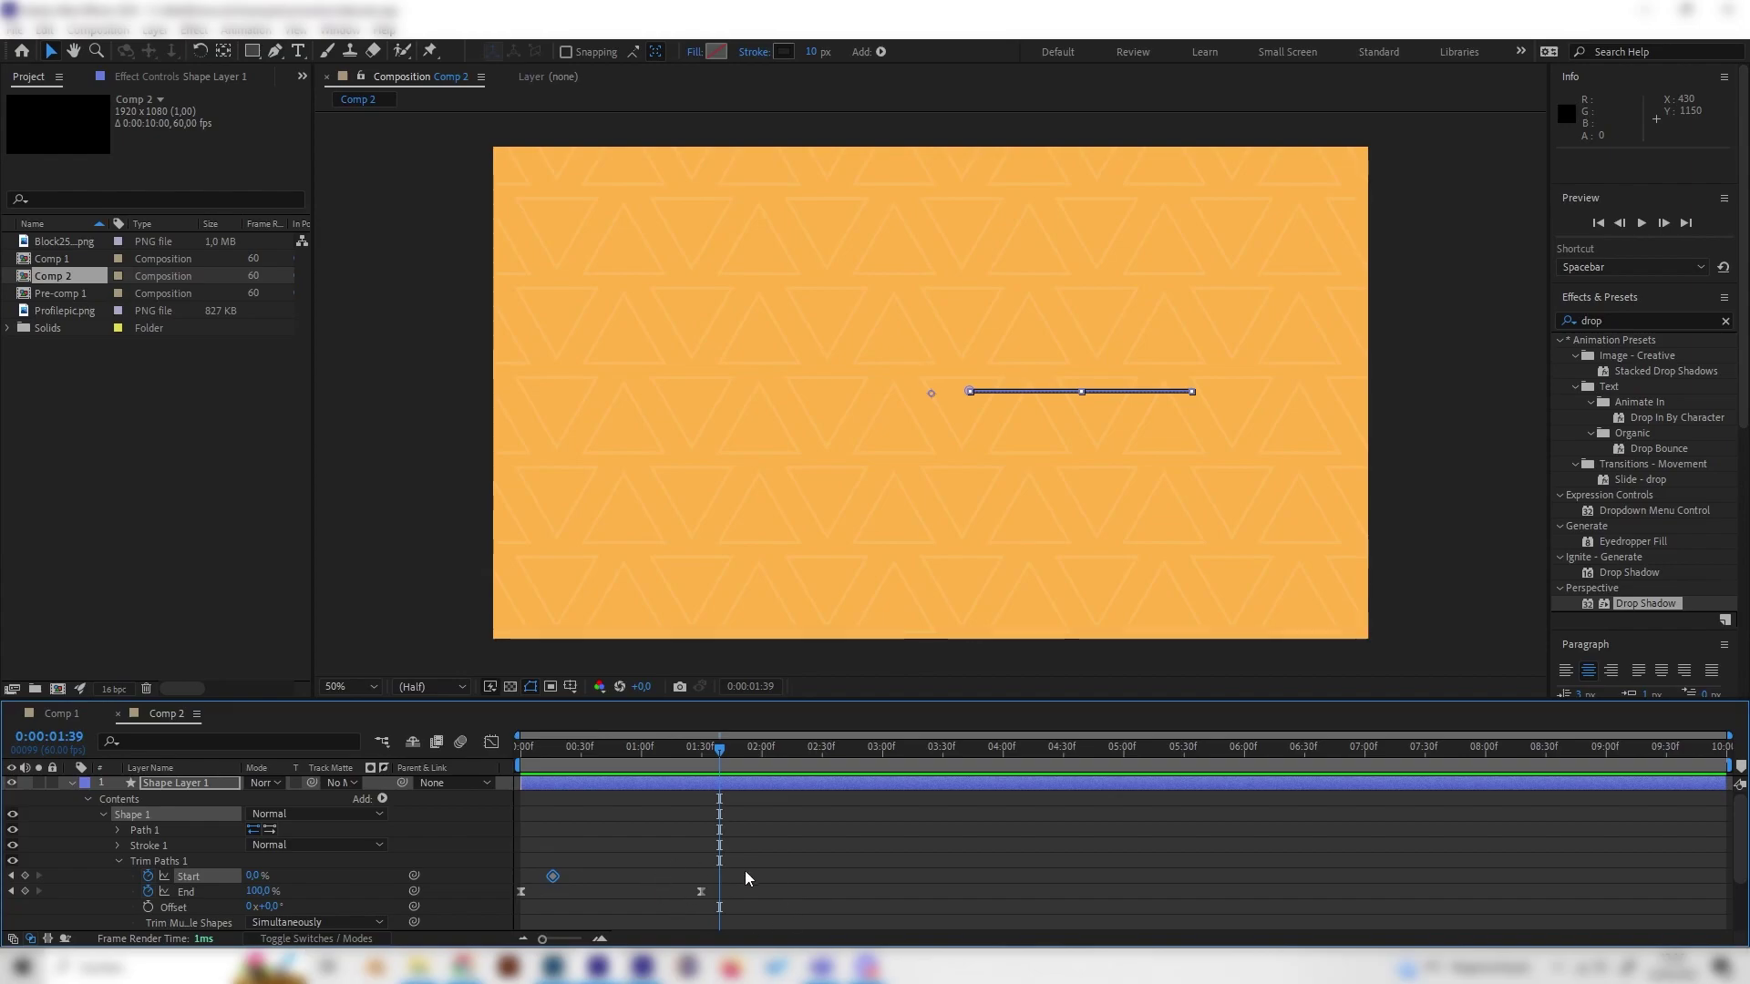
drag(261, 876, 369, 869)
key(space)
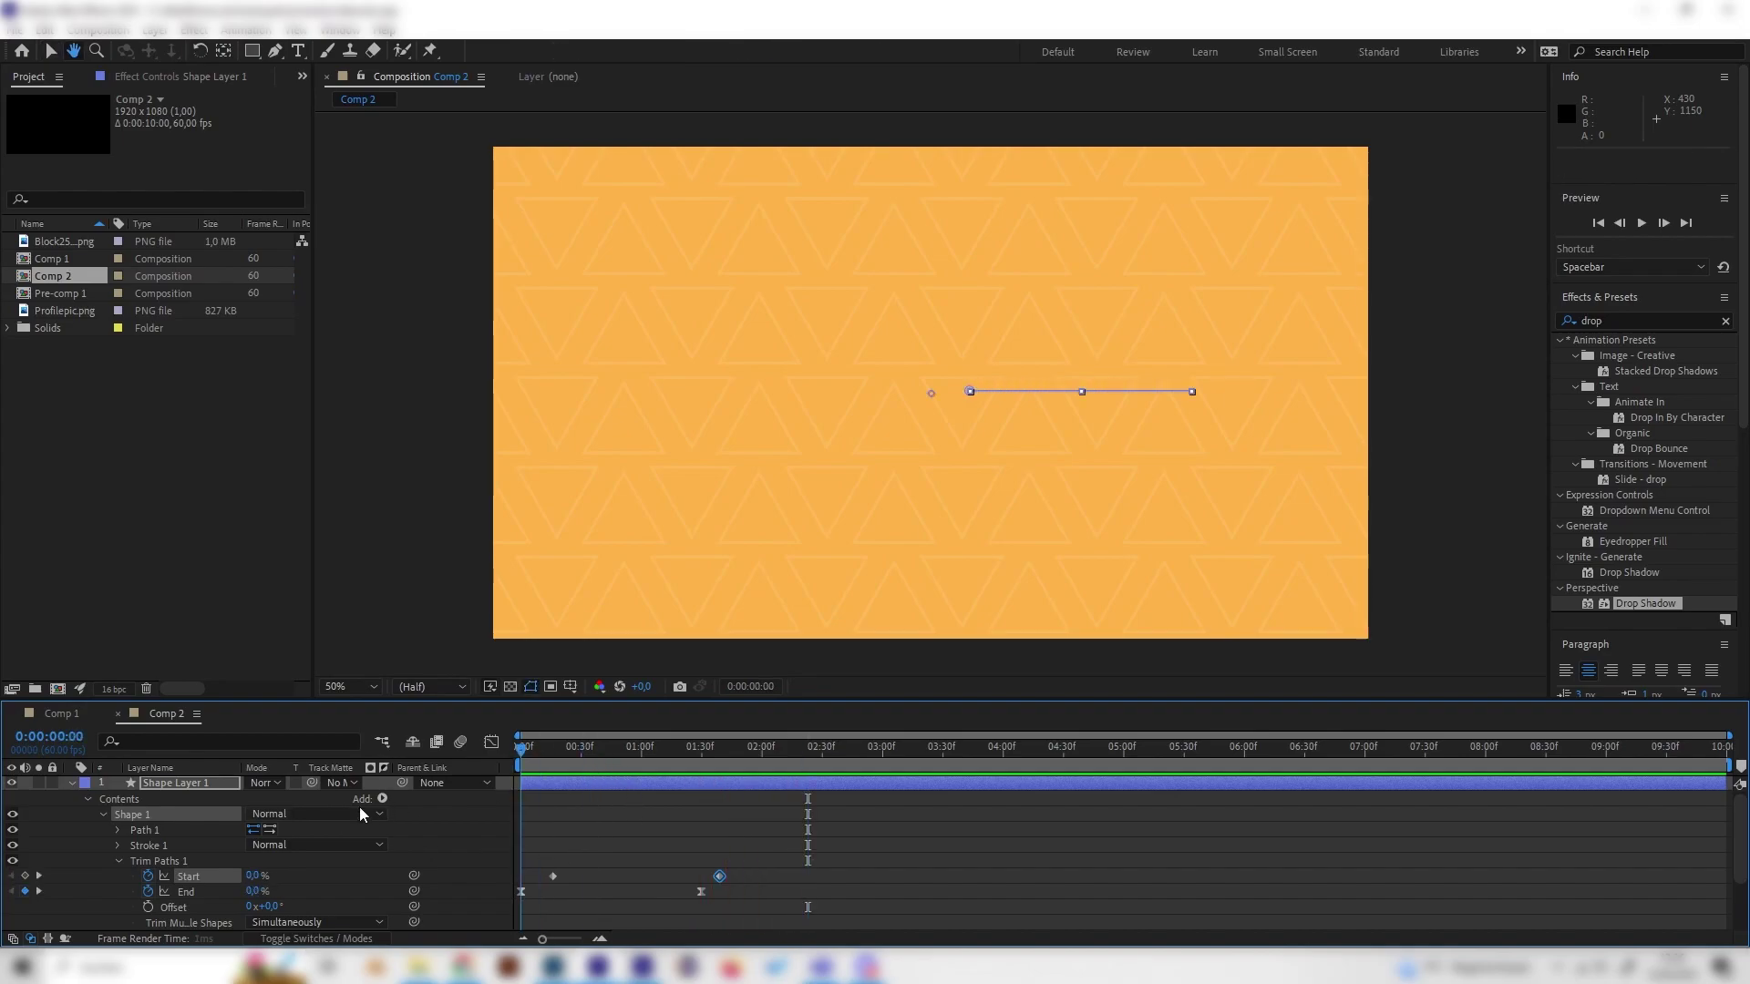
key(space)
drag(534, 750, 578, 753)
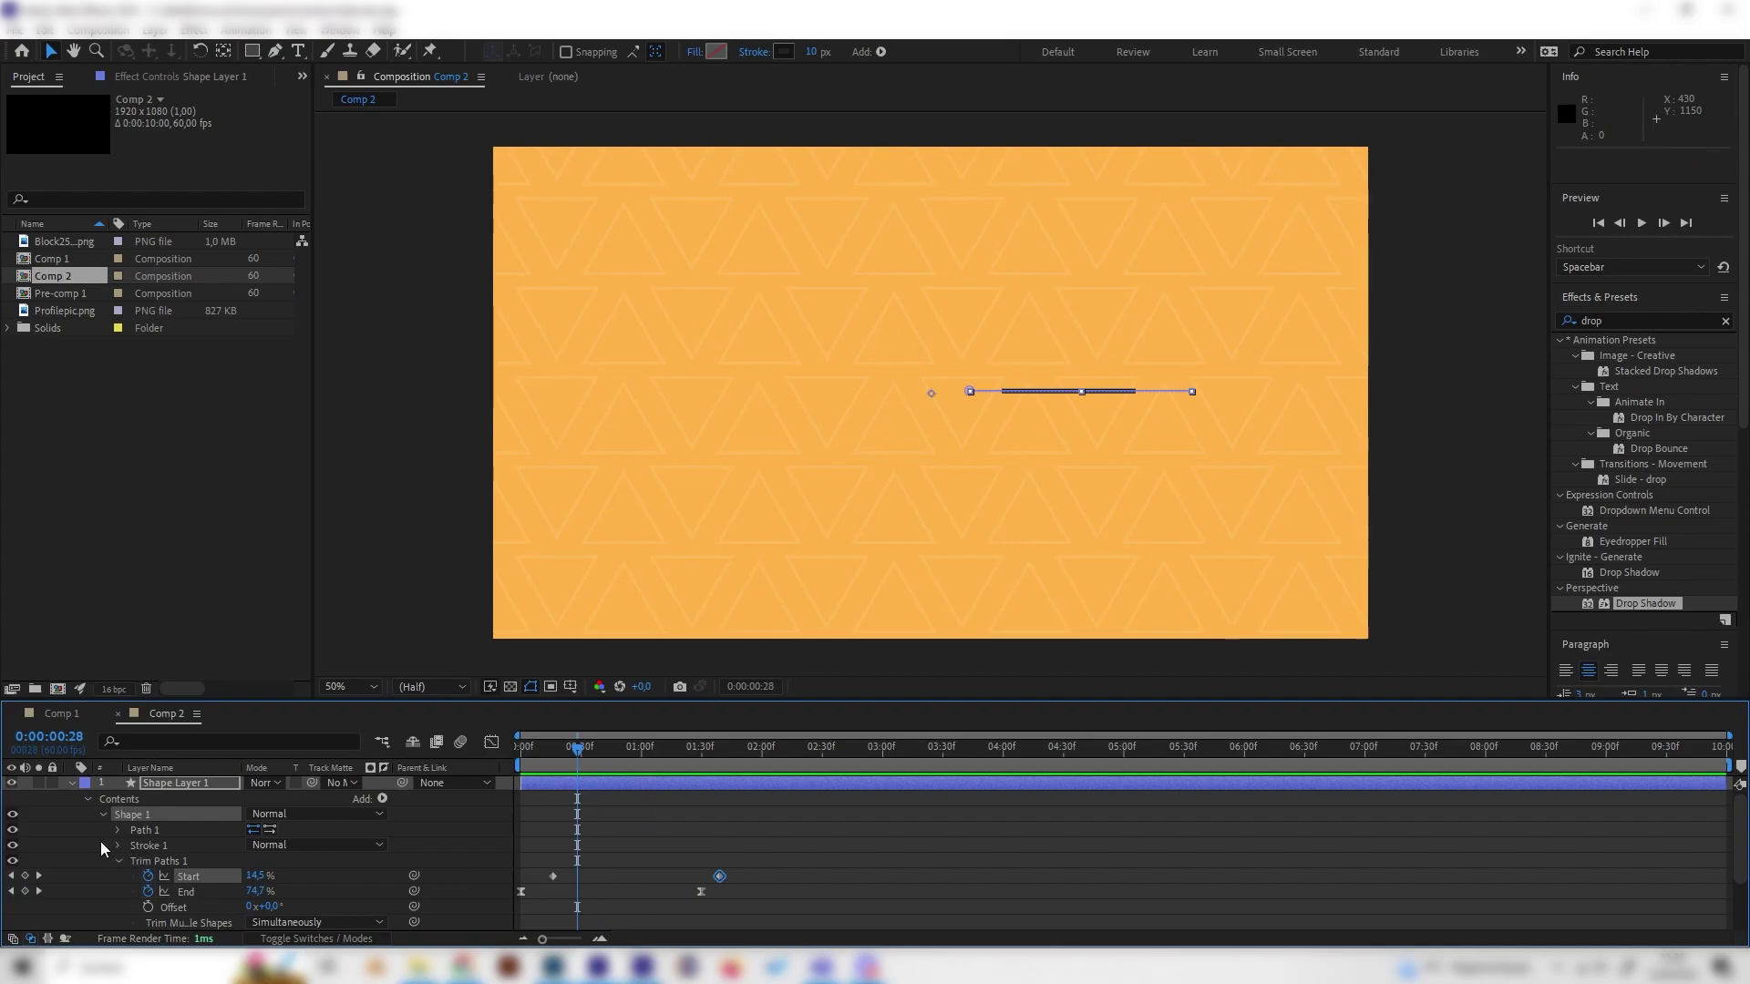
Collapse Trim Paths 1 and Shape 1, set the current time to 0:00:00:20, and add a Repeater to the shape layer's Contents.
key(F2)
click(118, 861)
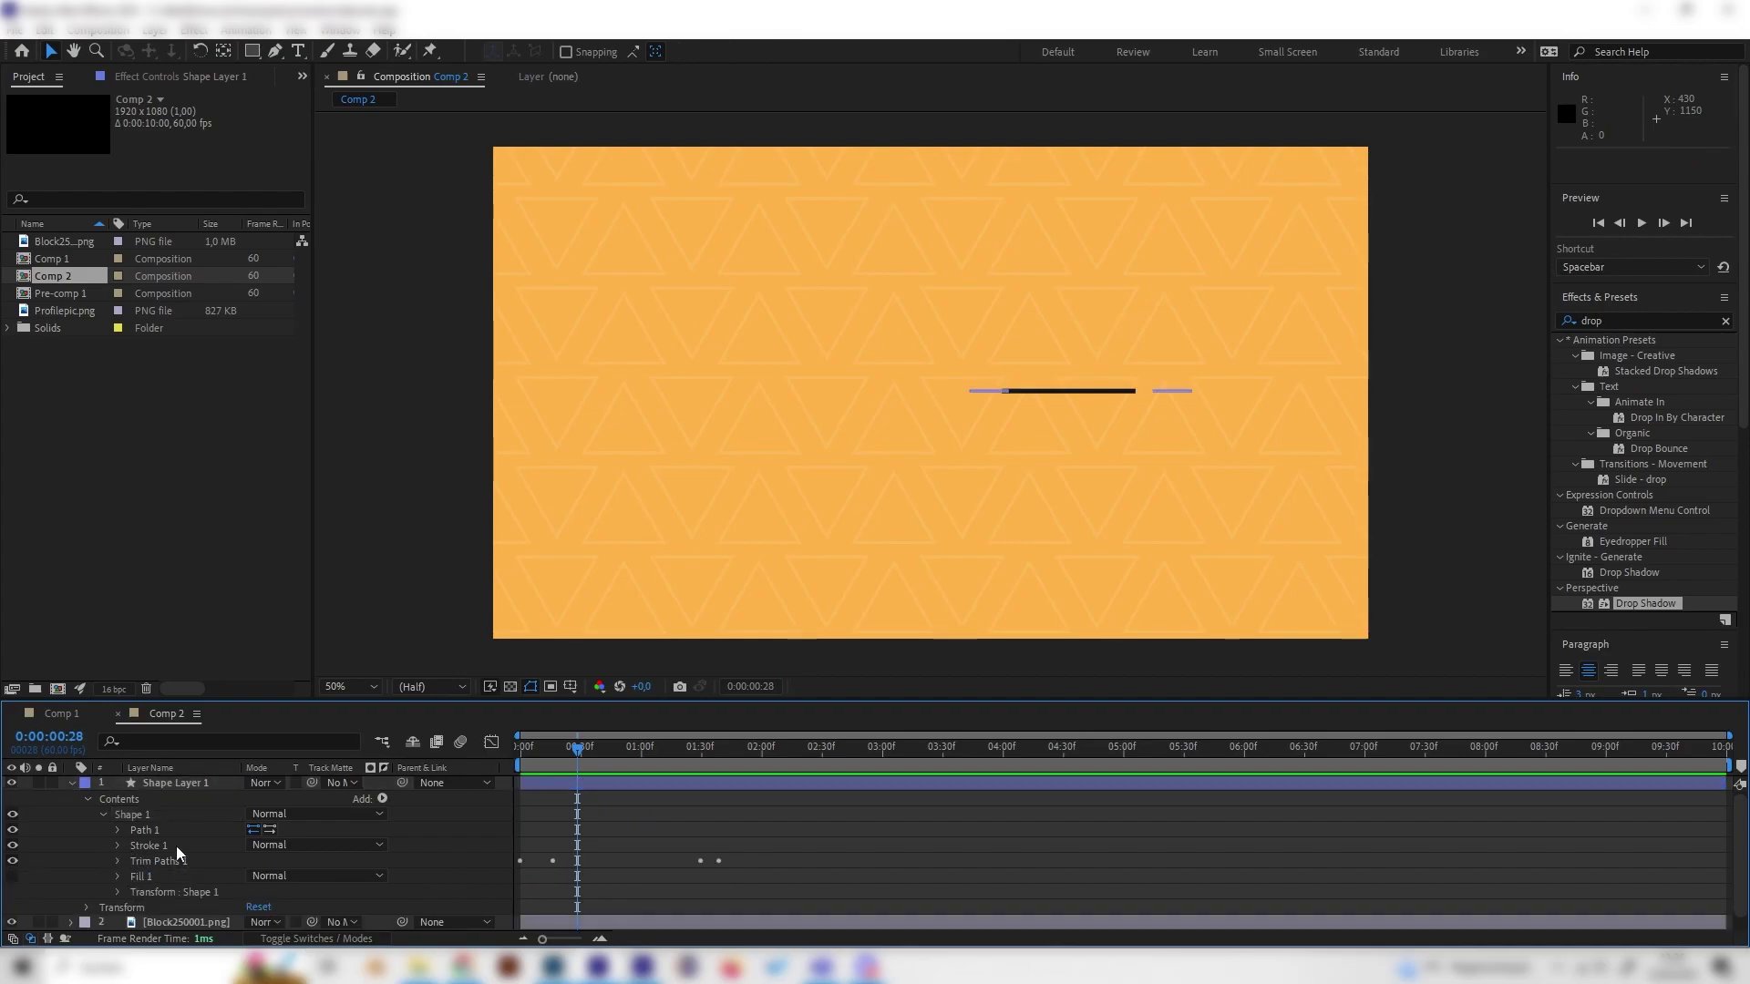
mouse_move(551, 762)
mouse_down()
mouse_move(604, 759)
mouse_move(561, 765)
mouse_up()
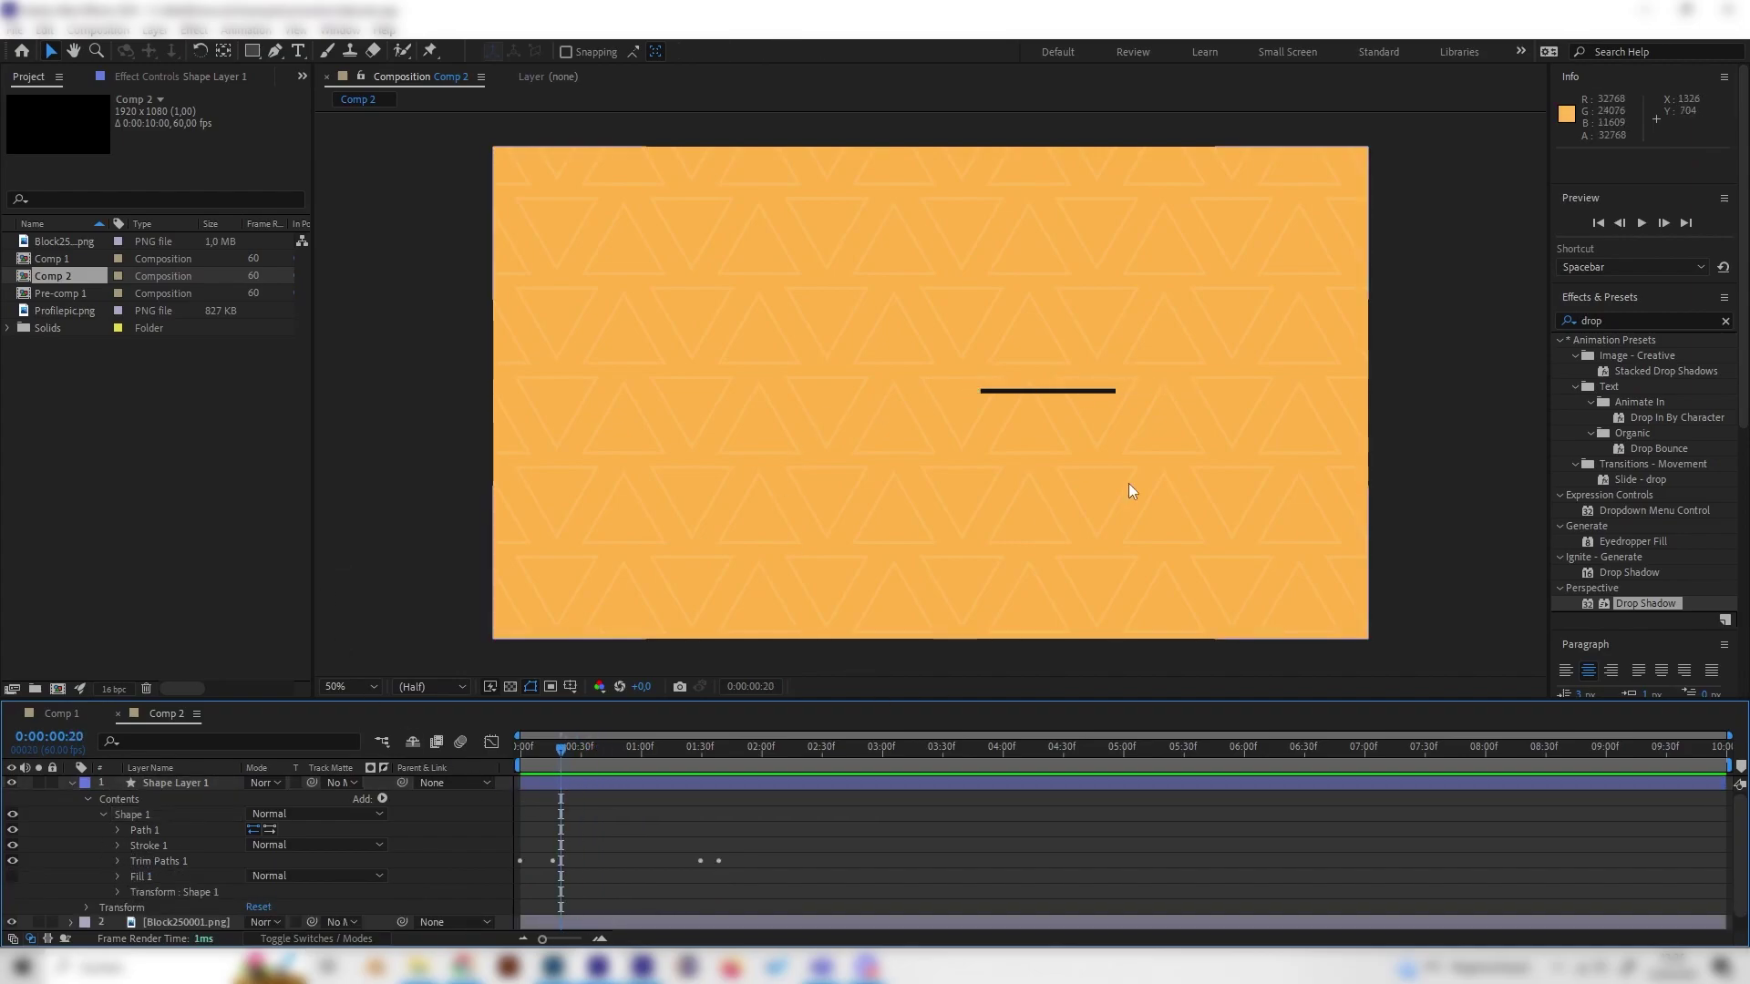
click(101, 817)
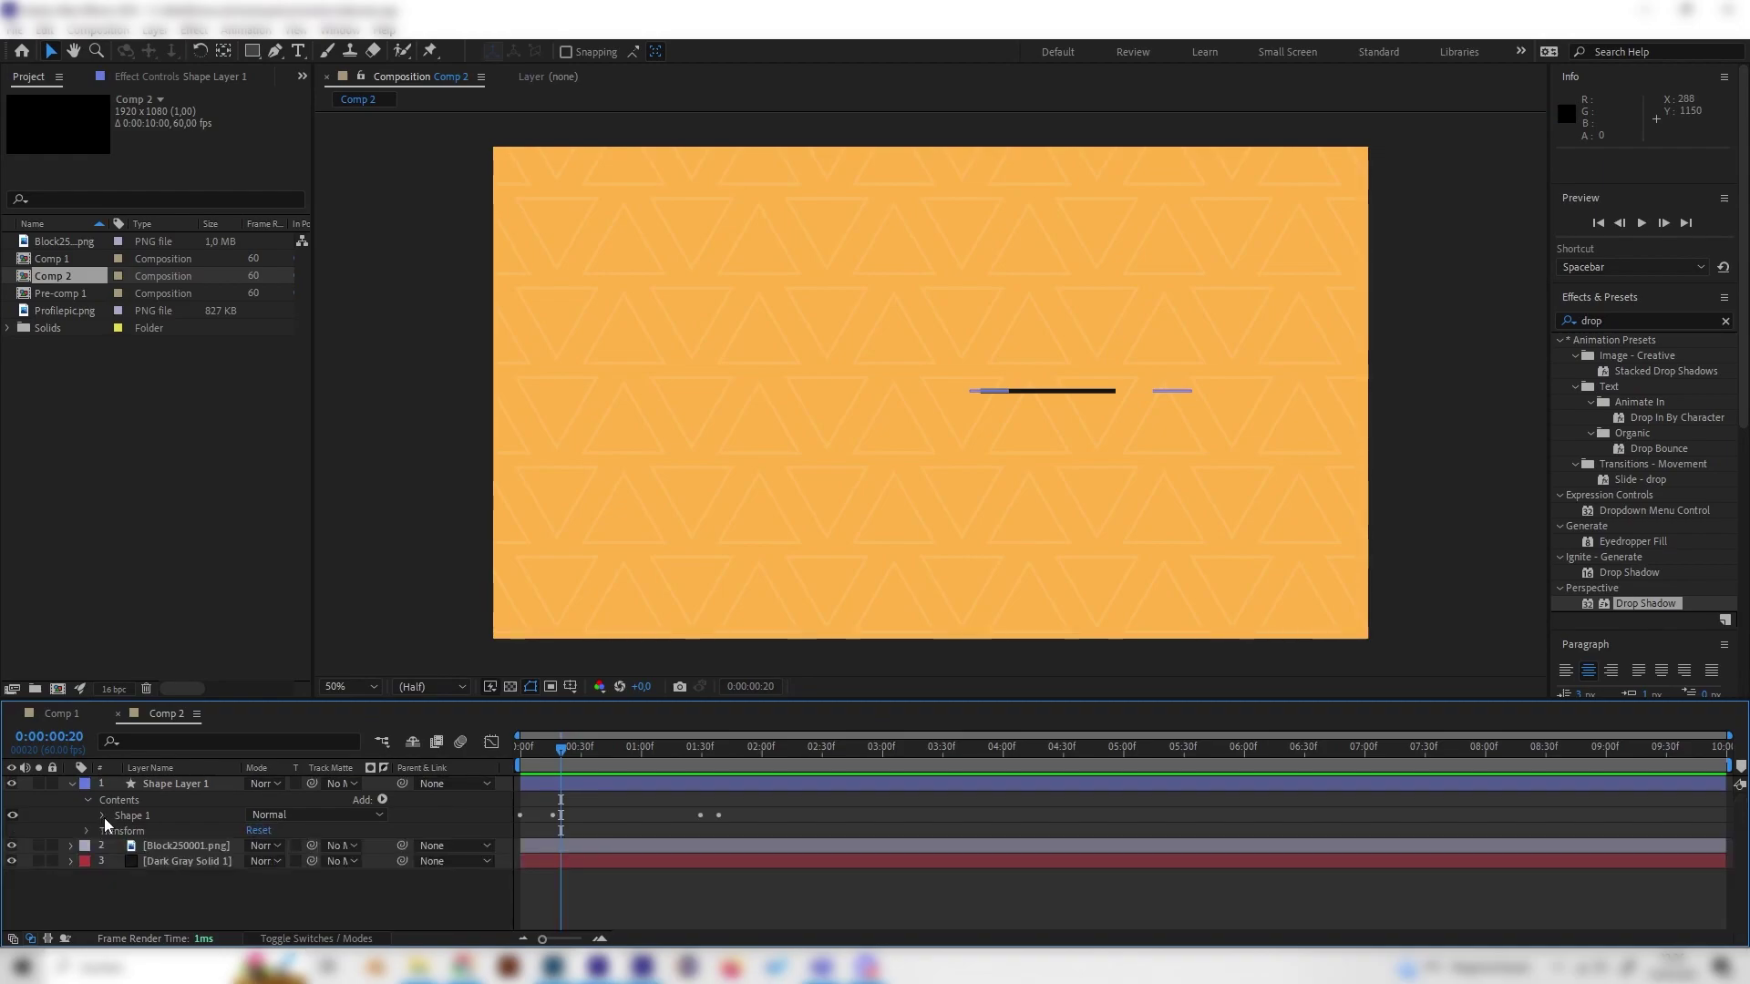
click(382, 799)
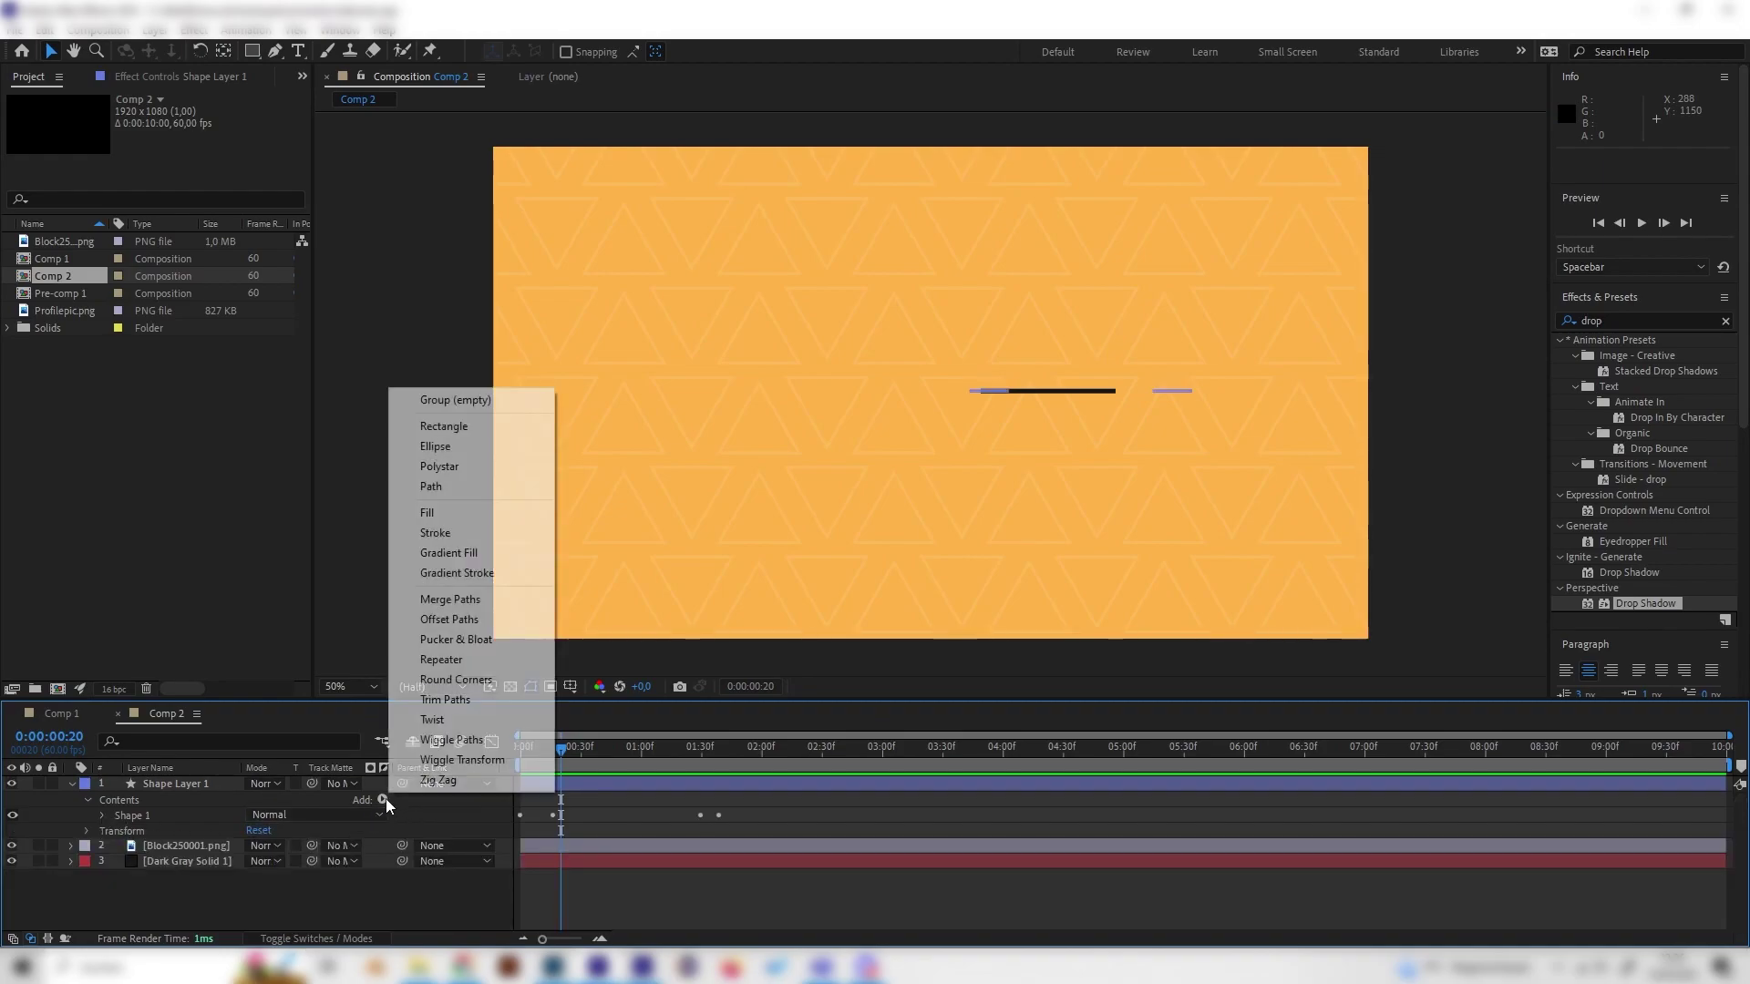
click(452, 661)
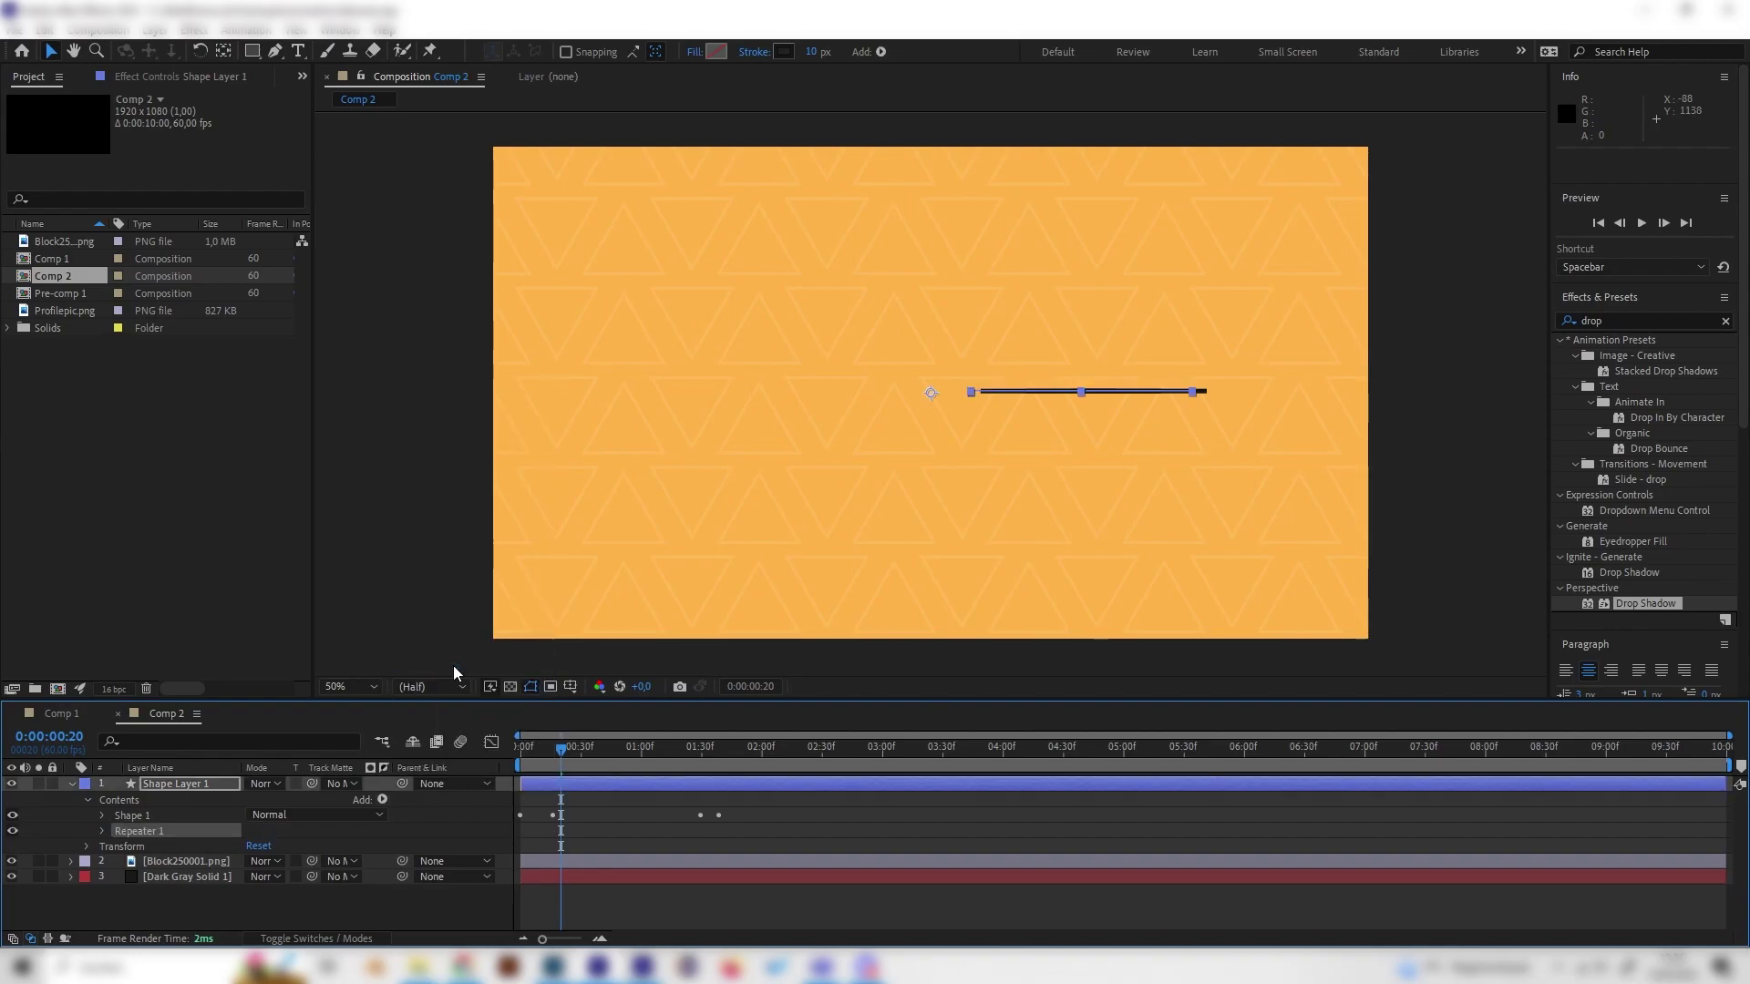
Expand Repeater 1 and its transform properties, and set the Repeater's Position to 0,0.
click(101, 830)
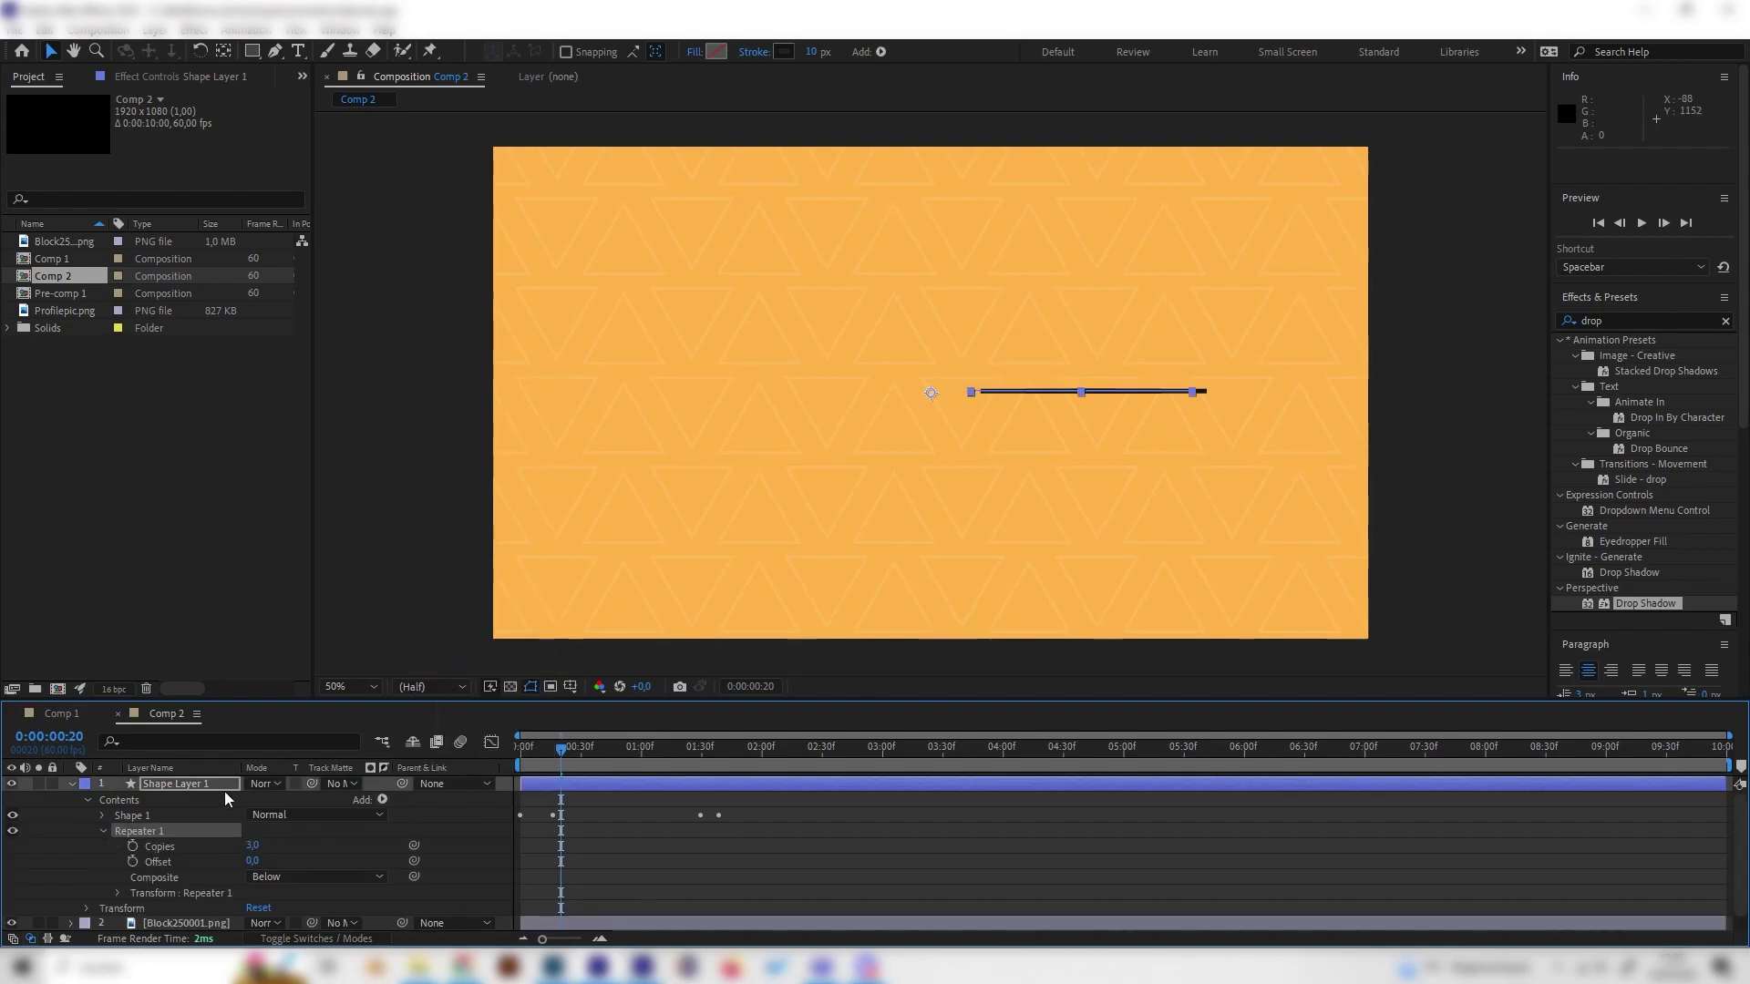
click(116, 893)
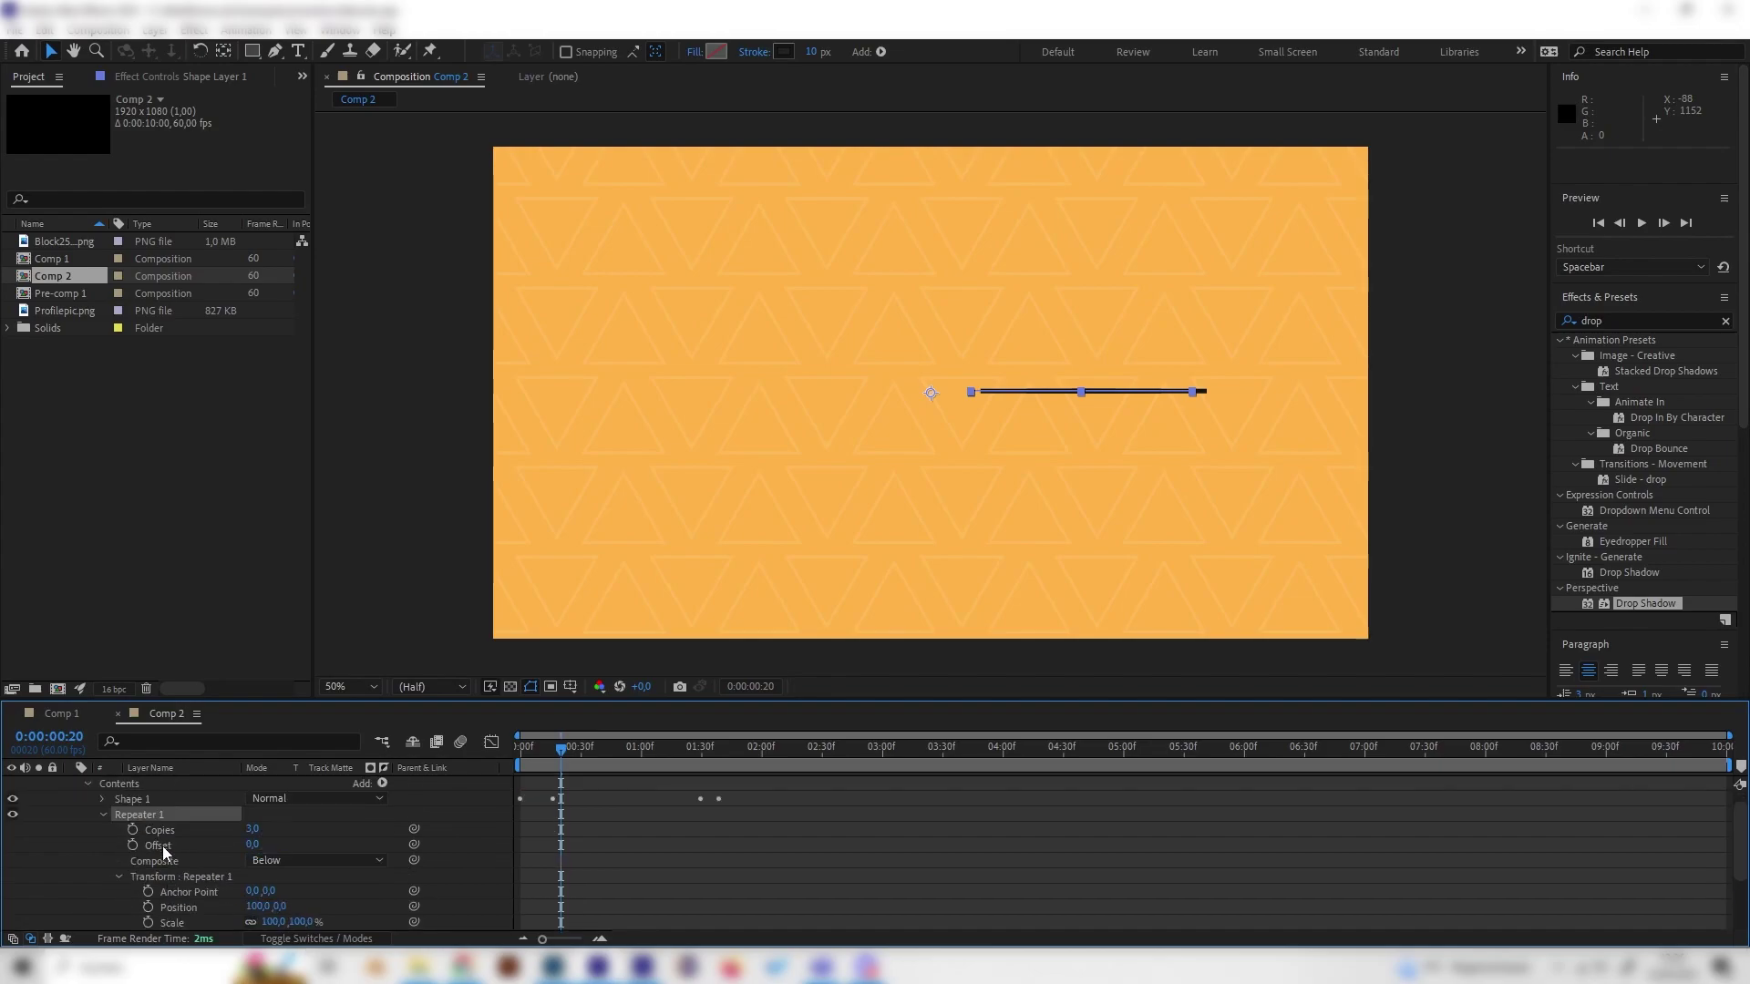
click(166, 878)
scroll(319, 875, down, 2)
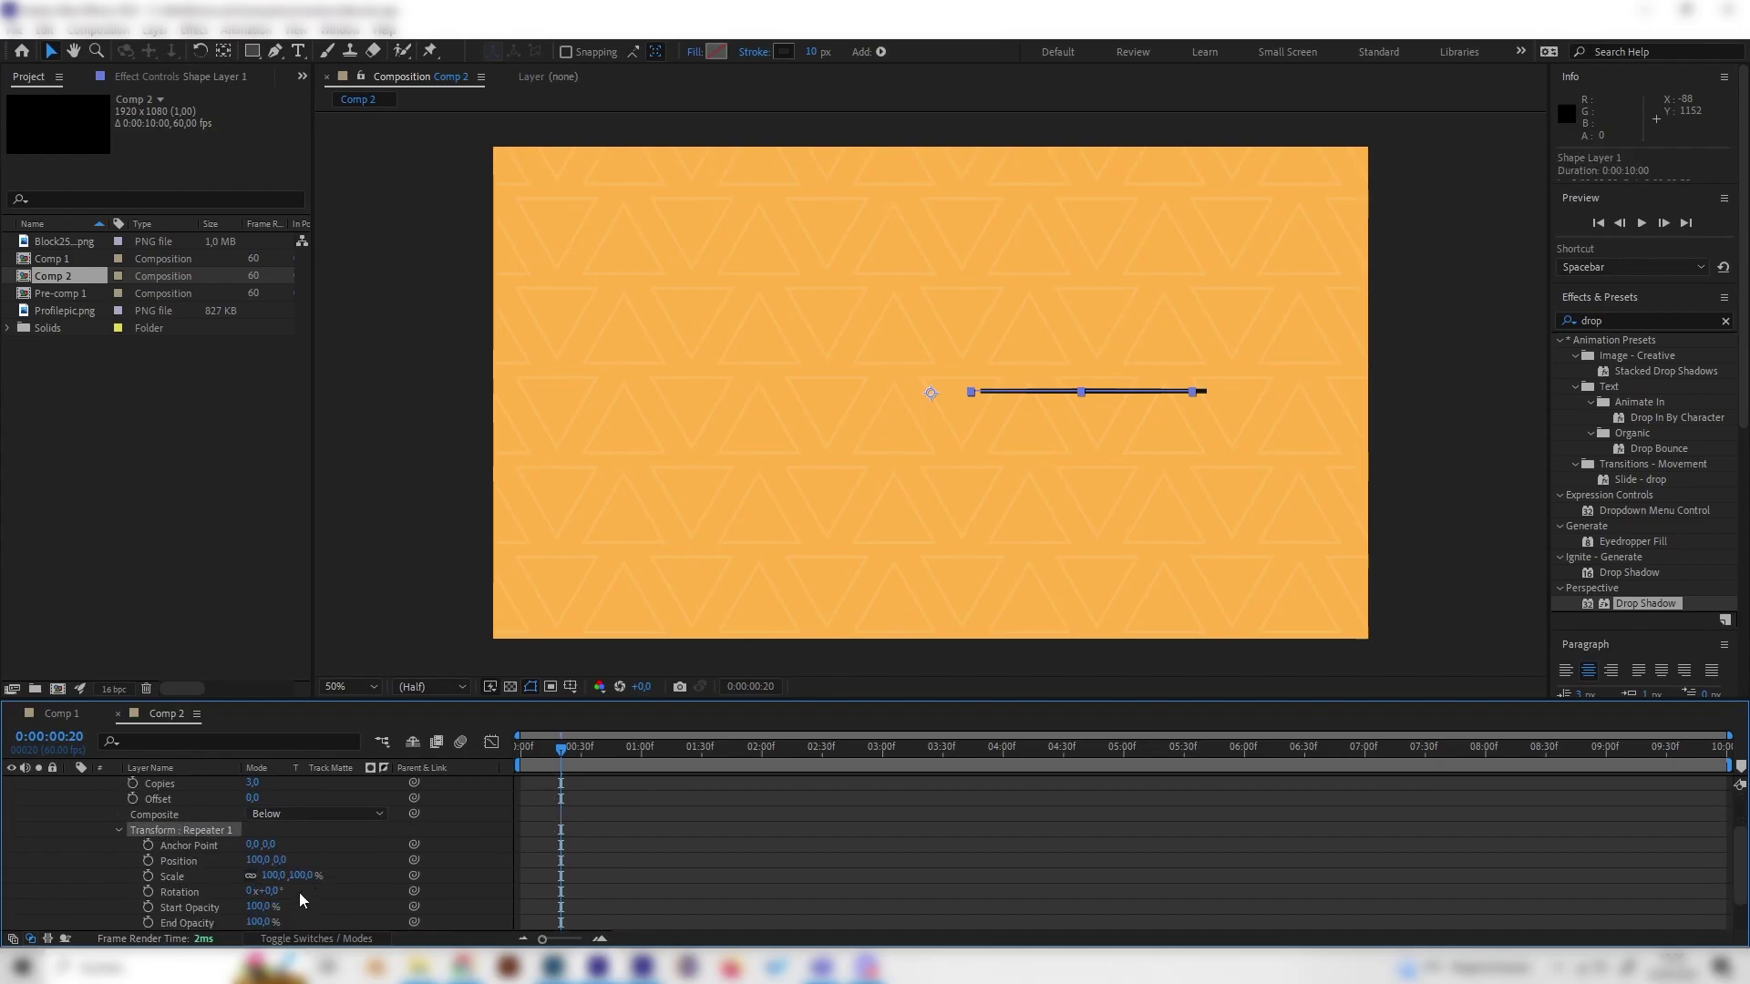
click(258, 860)
click(325, 848)
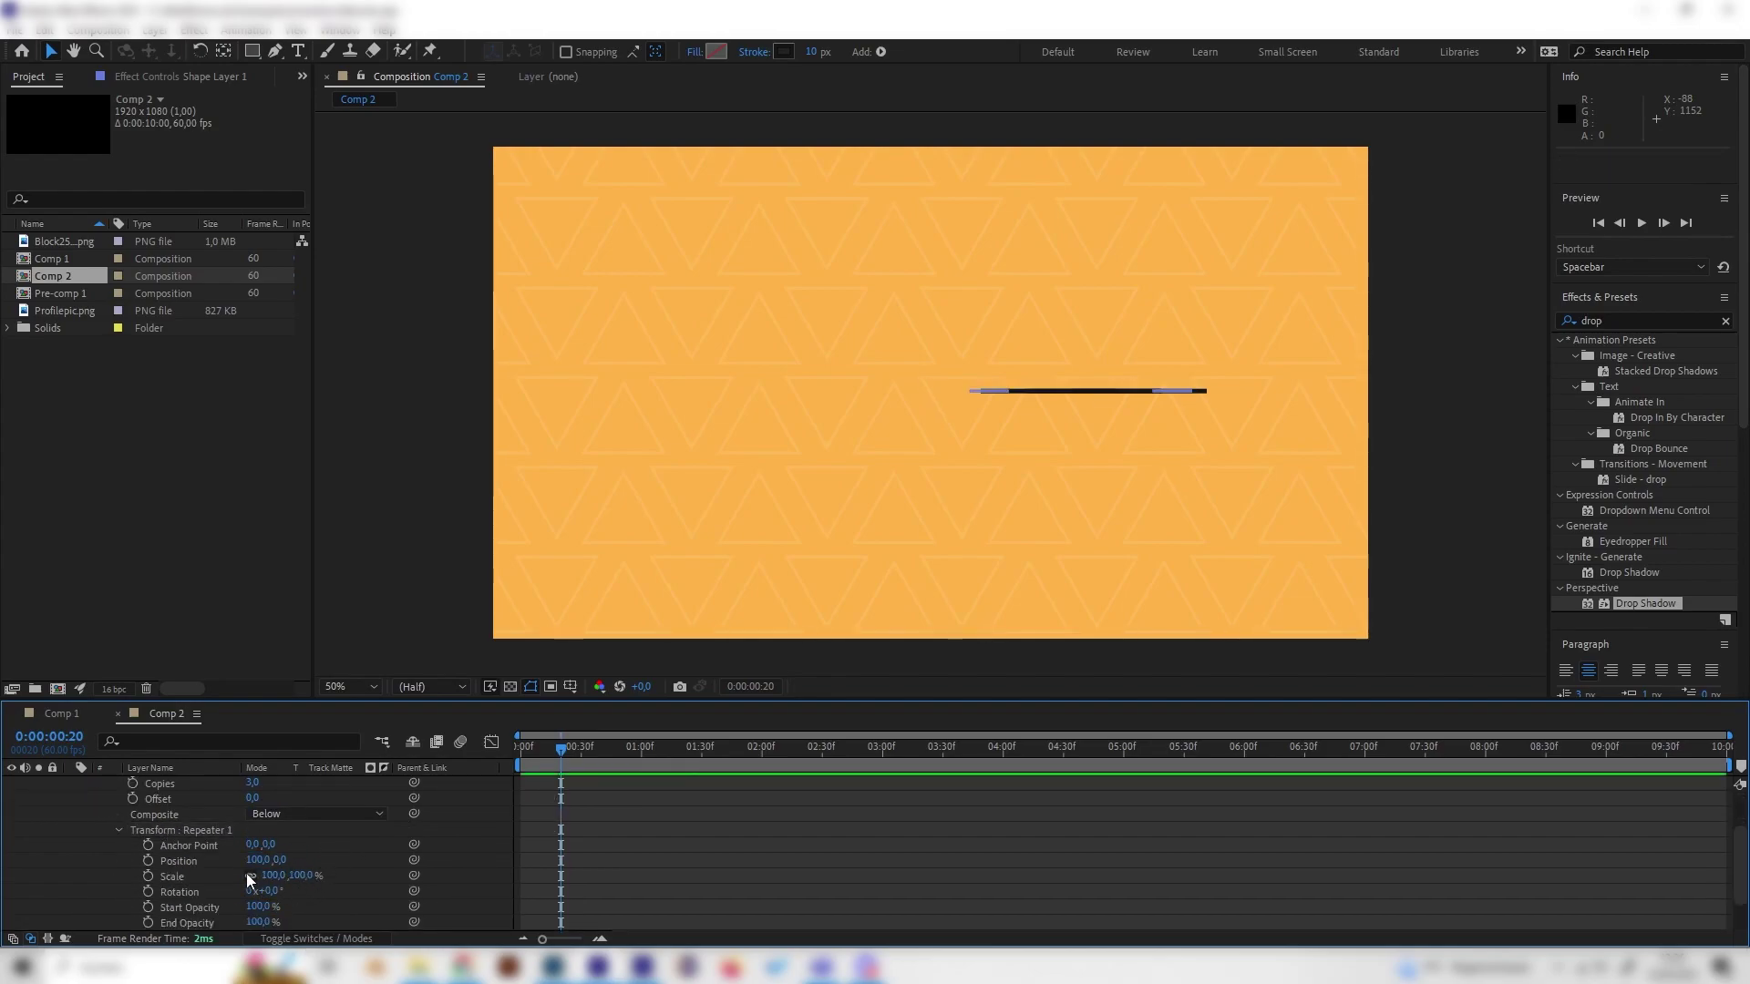
click(255, 860)
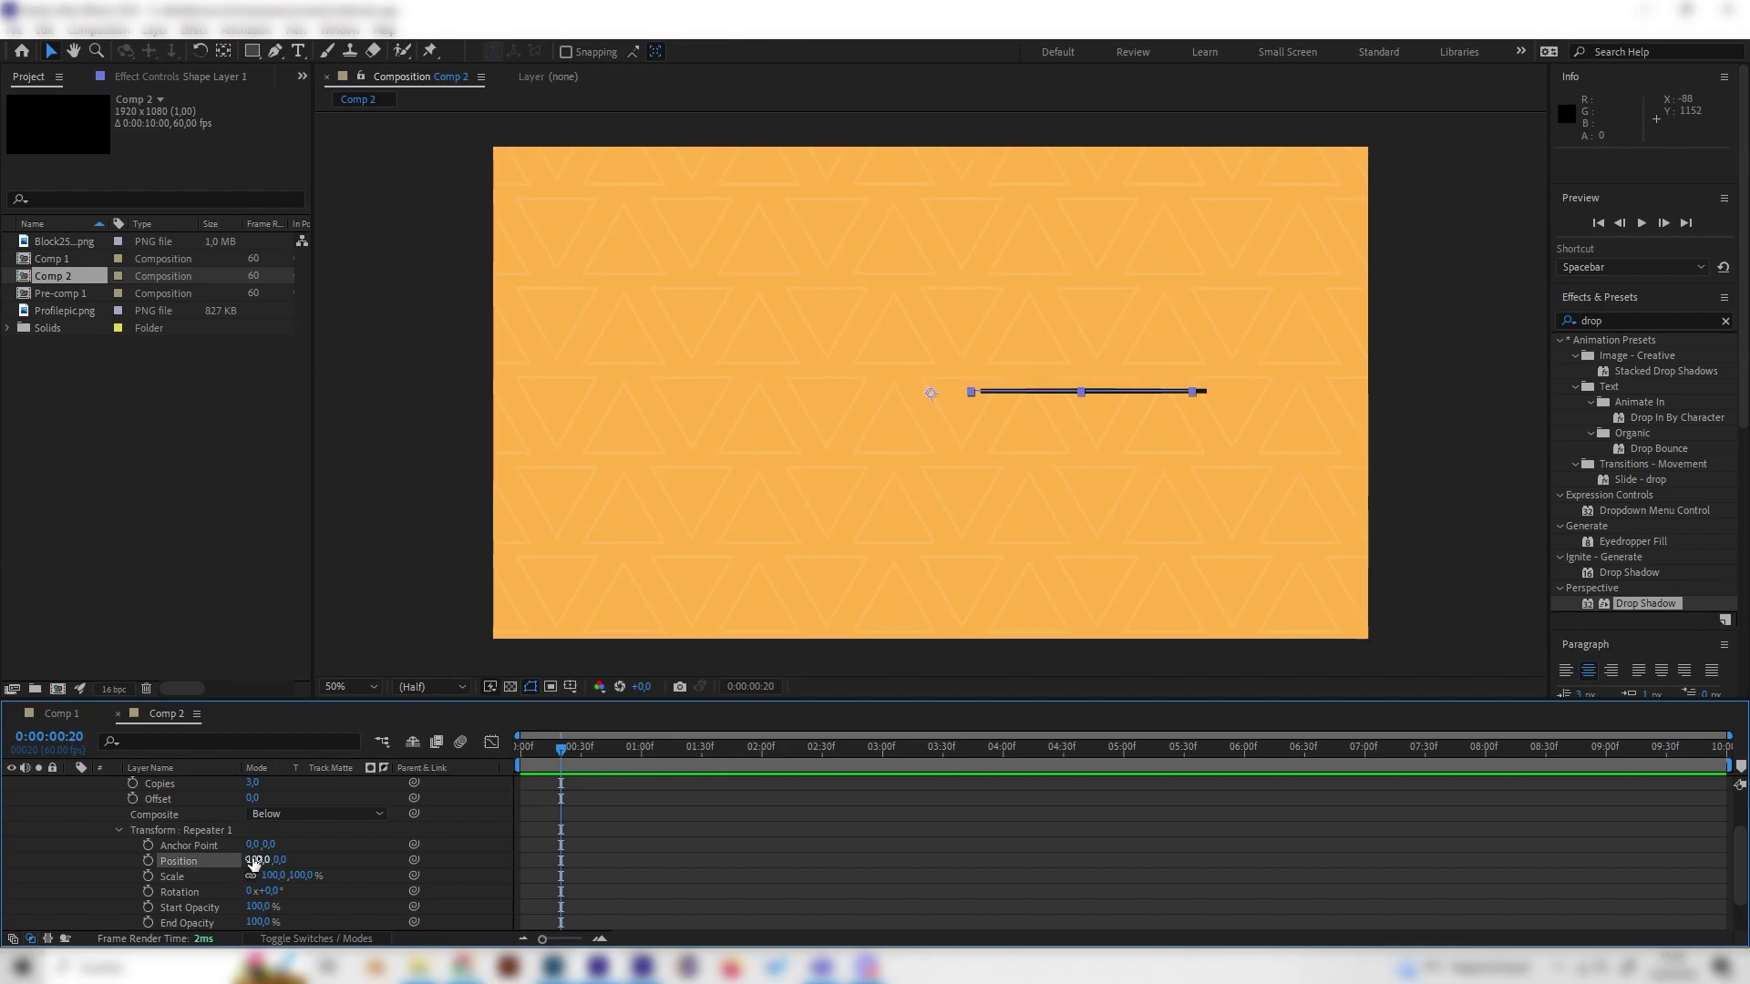
click(292, 889)
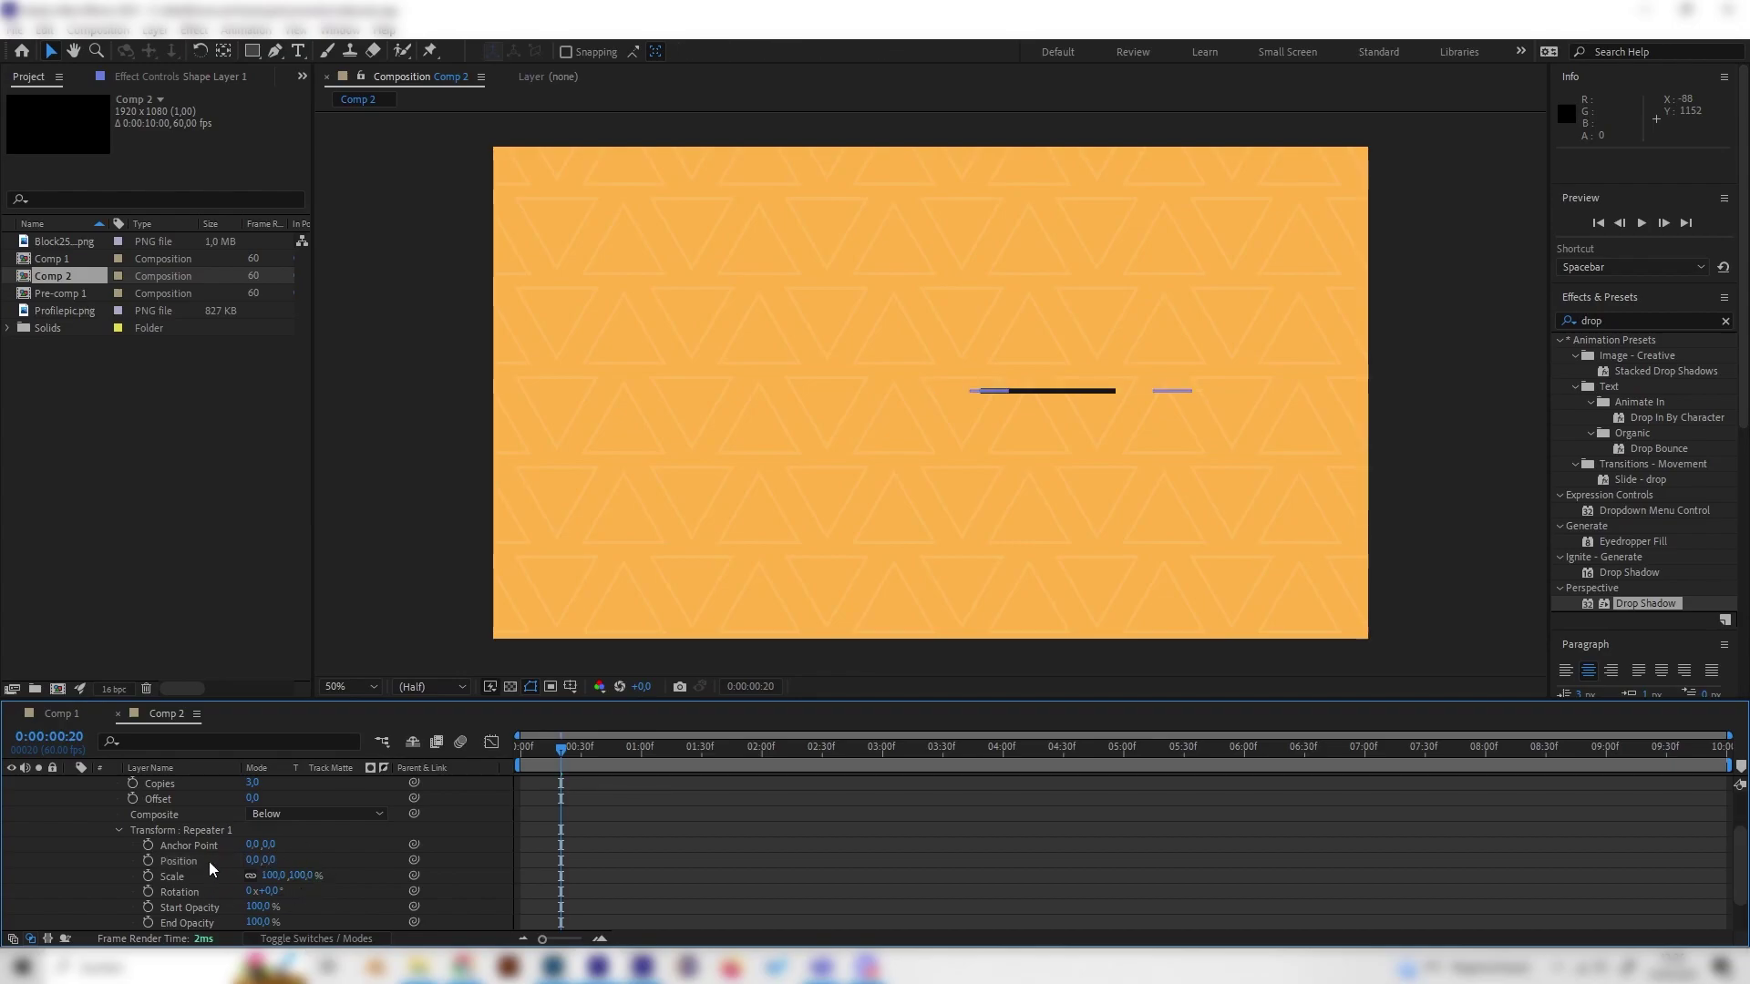
click(209, 861)
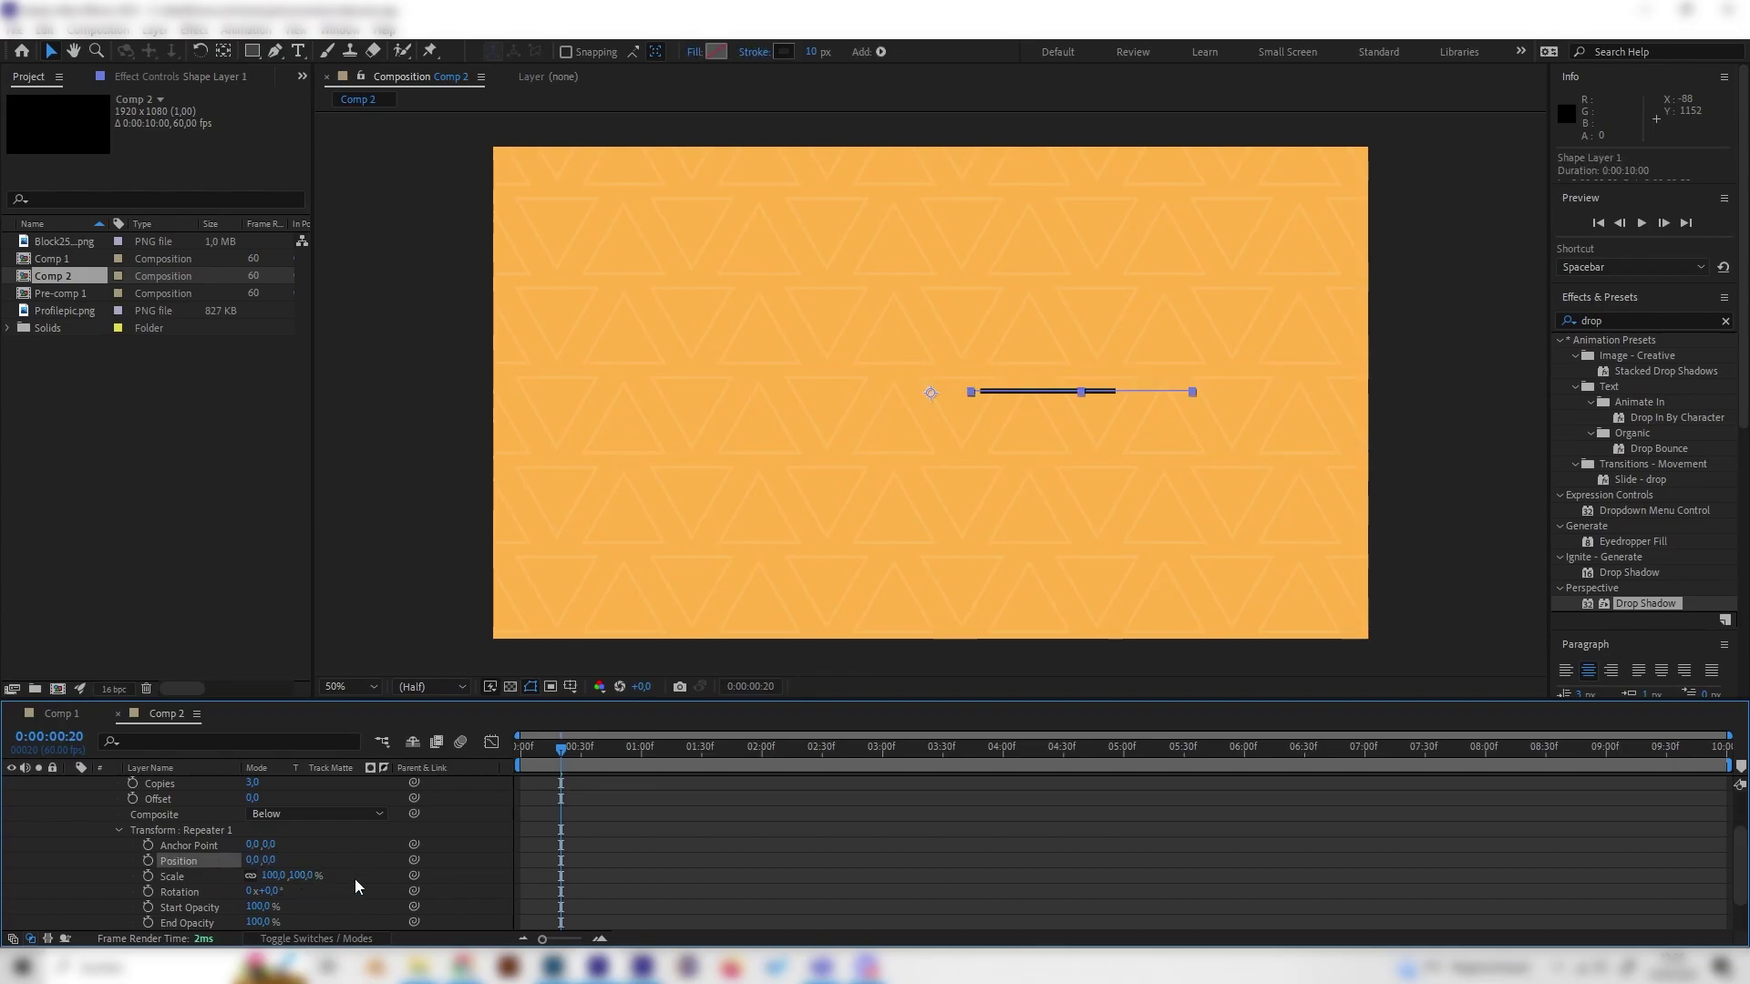
Set the Repeater's Rotation to 60° so the copies fan out around the centre.
click(265, 891)
text(60)
key(Return)
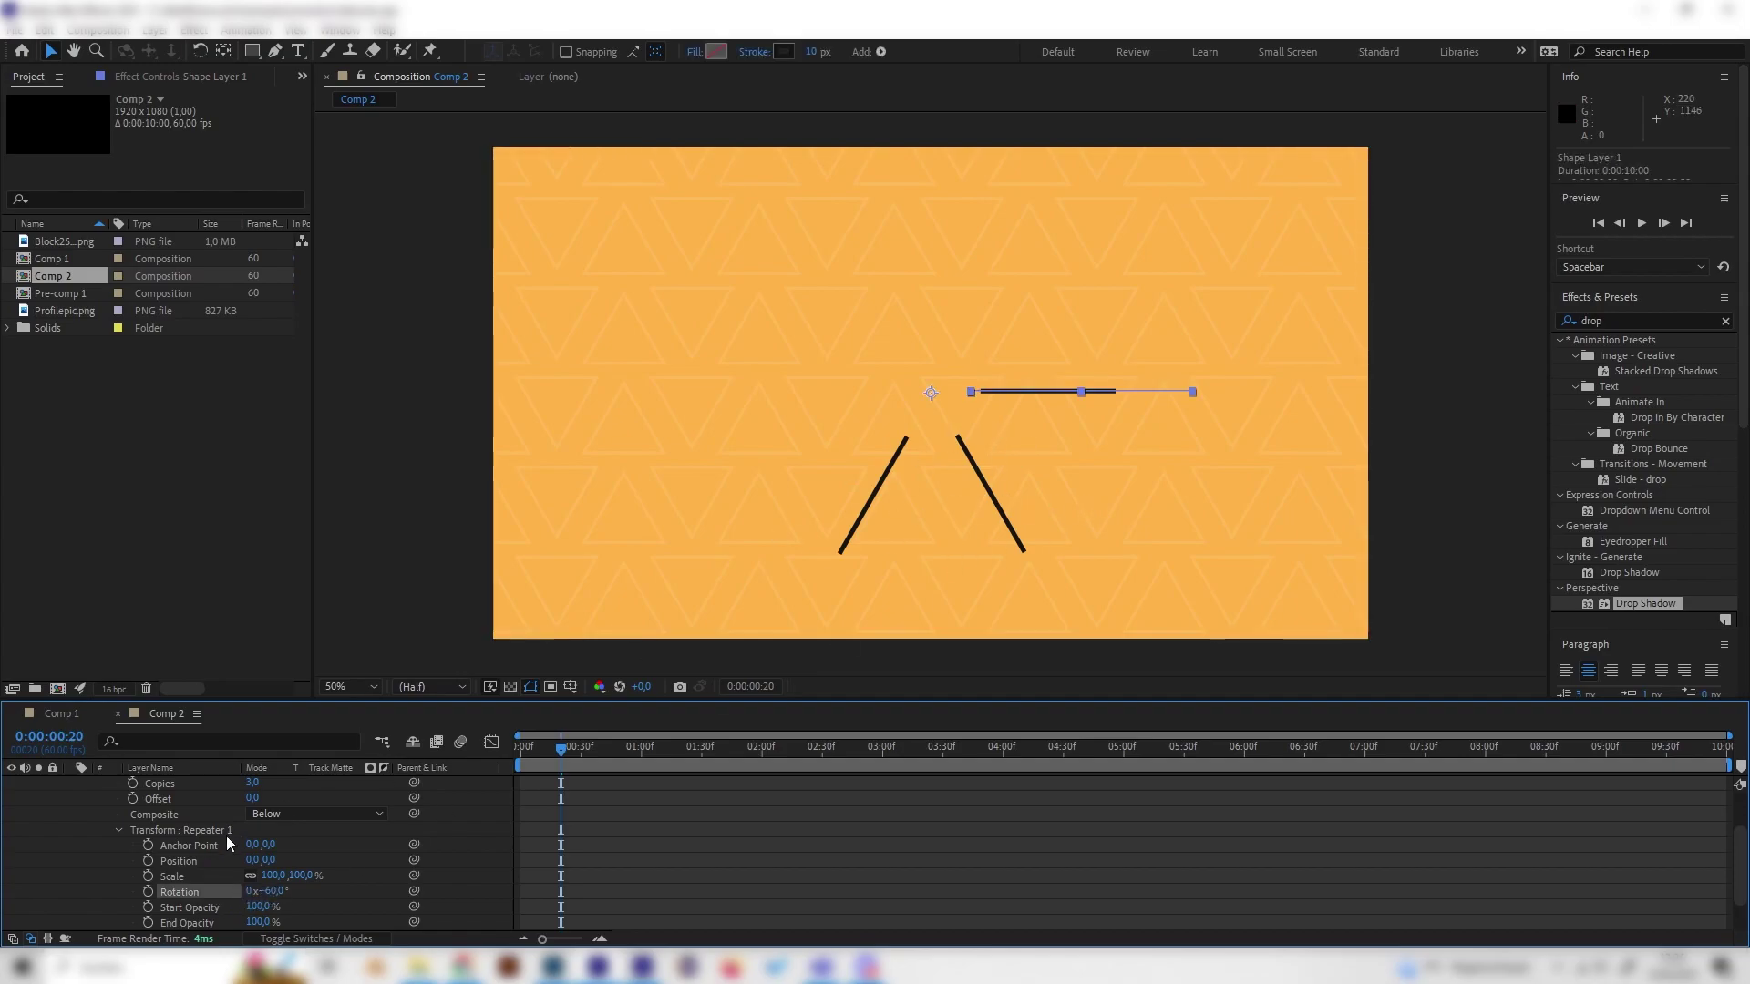
Set the Repeater's Copies to 5, and raise it to 6 to complete the ring of lines.
scroll(209, 840, up, 2)
click(189, 831)
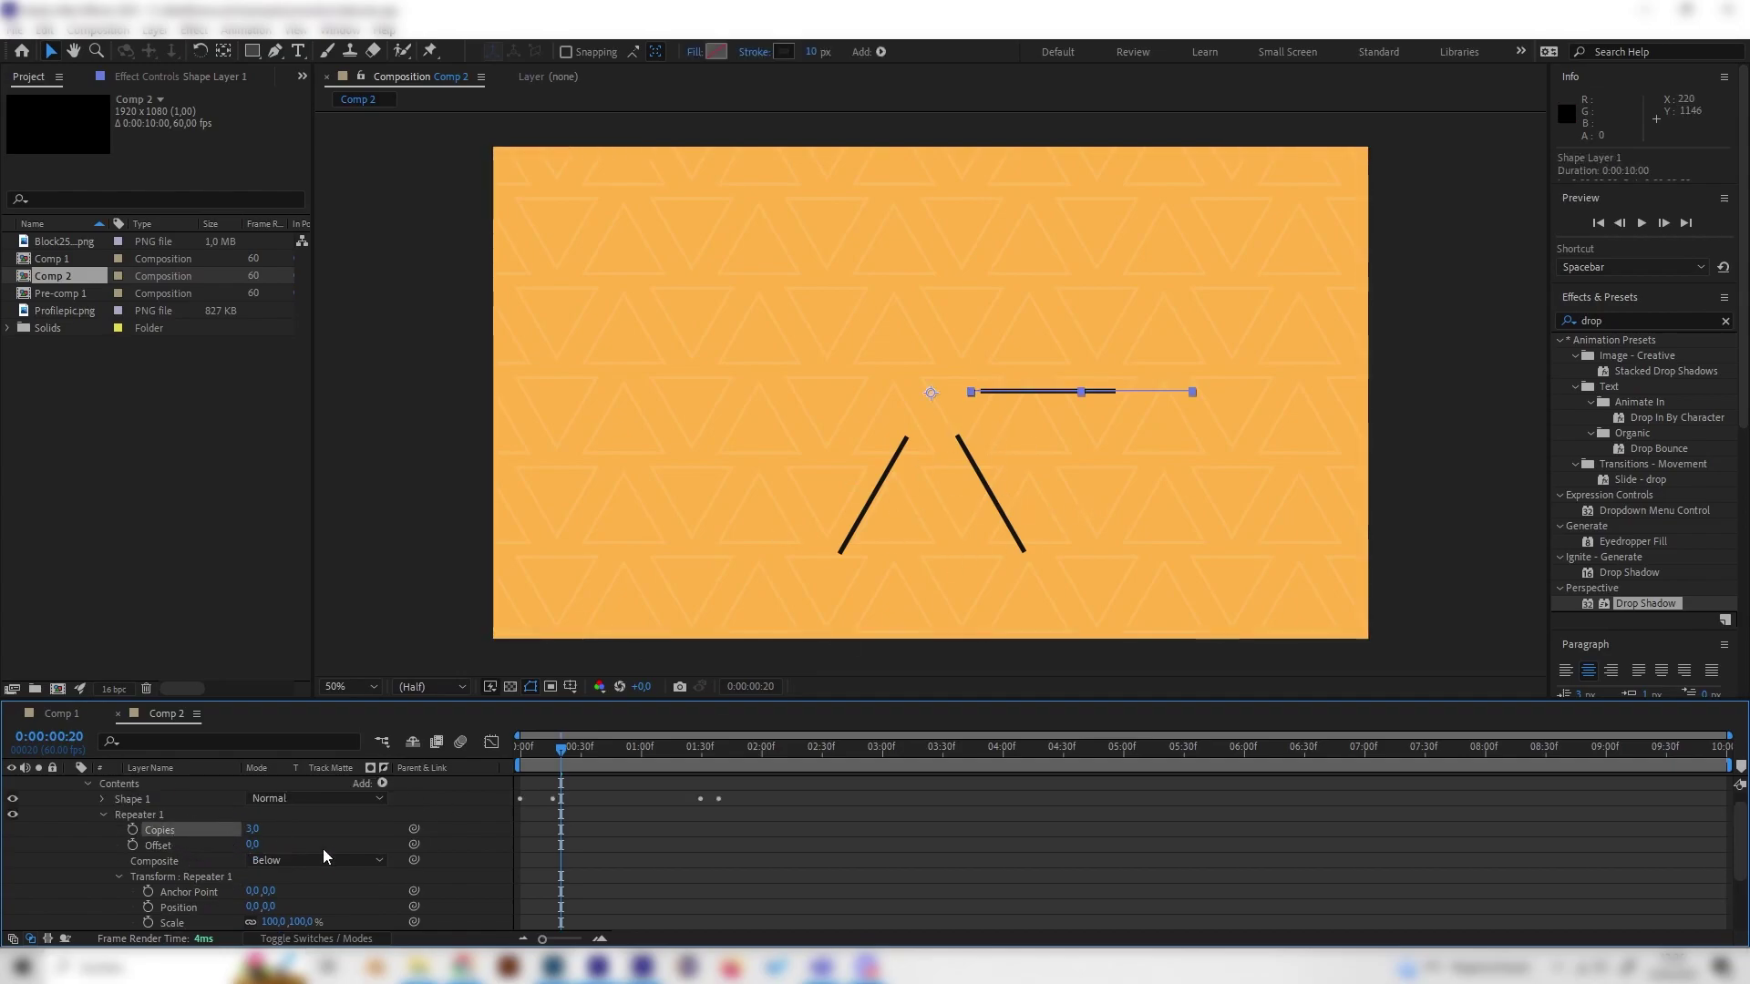
click(251, 830)
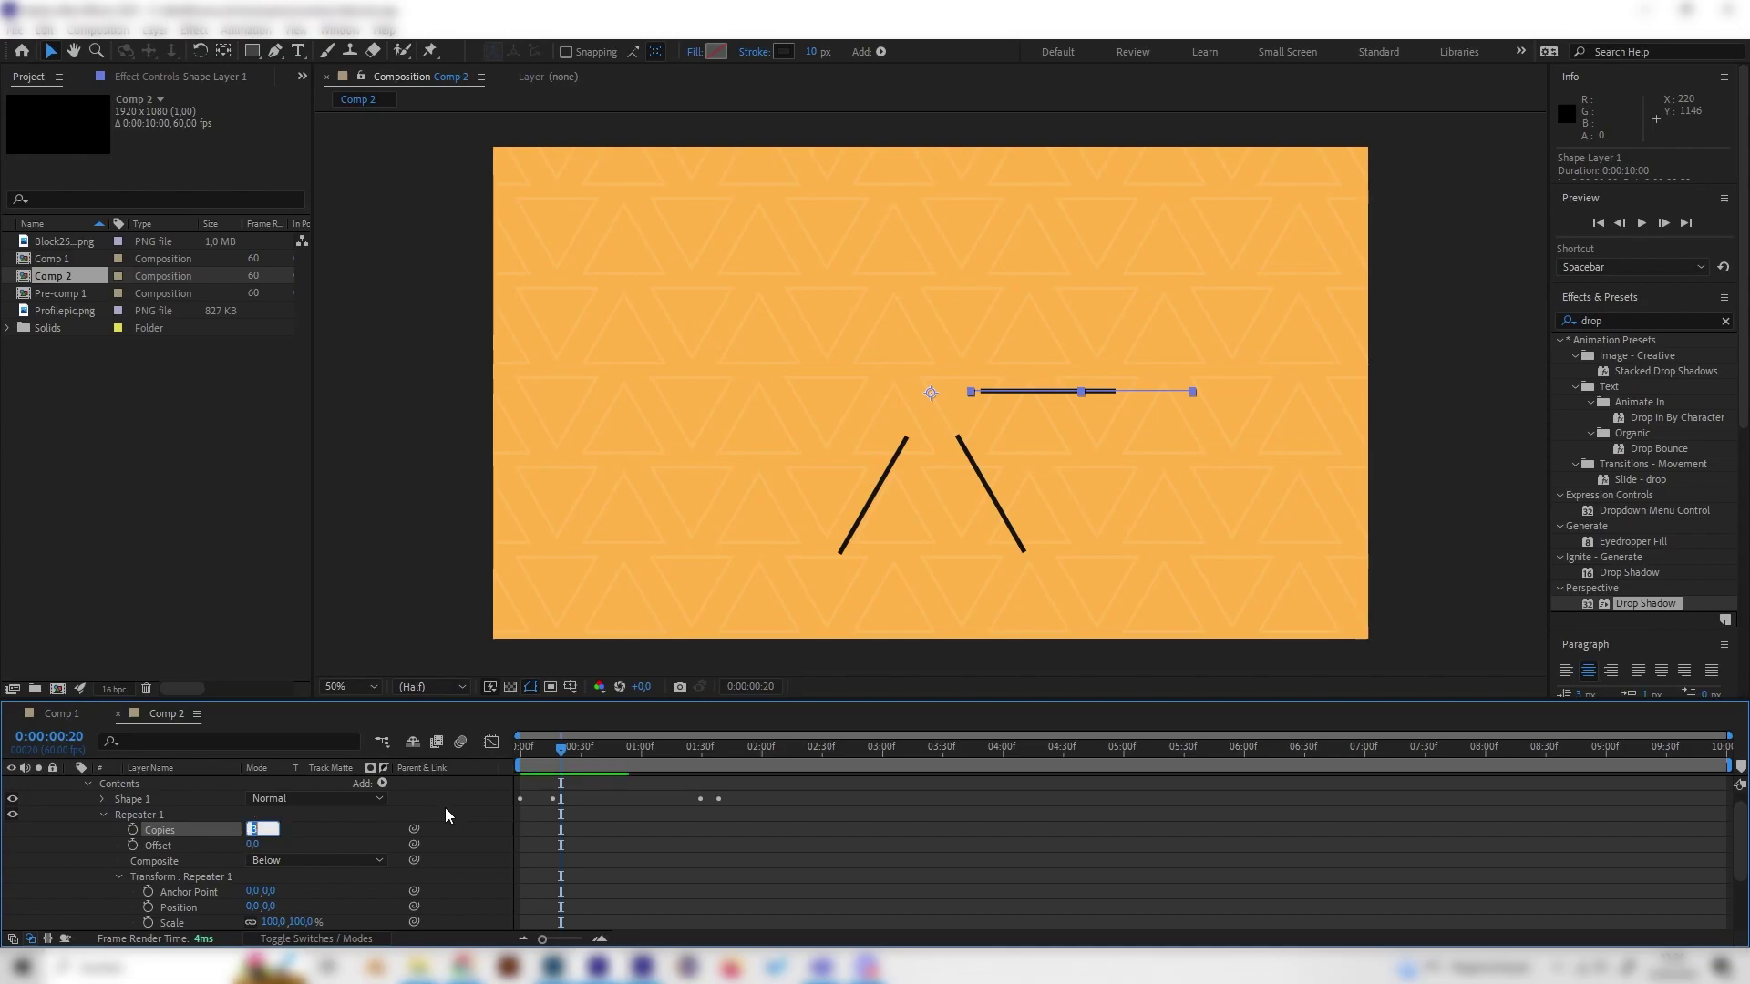
text(5)
key(Return)
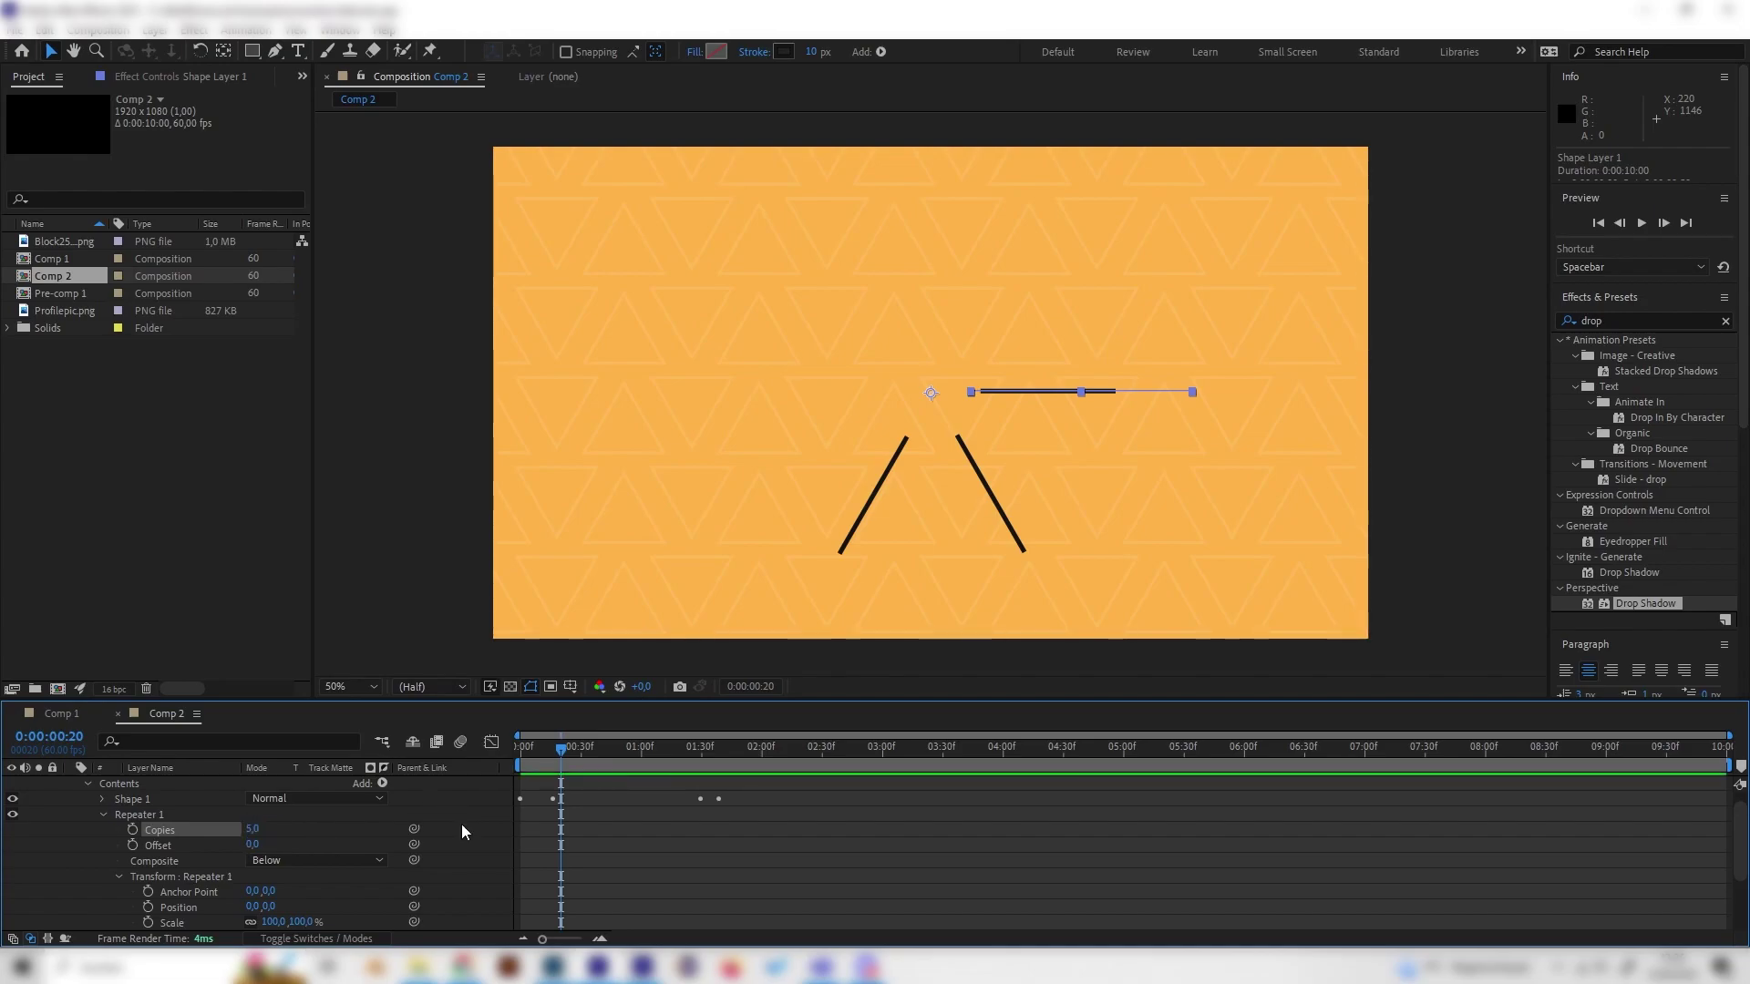
click(275, 820)
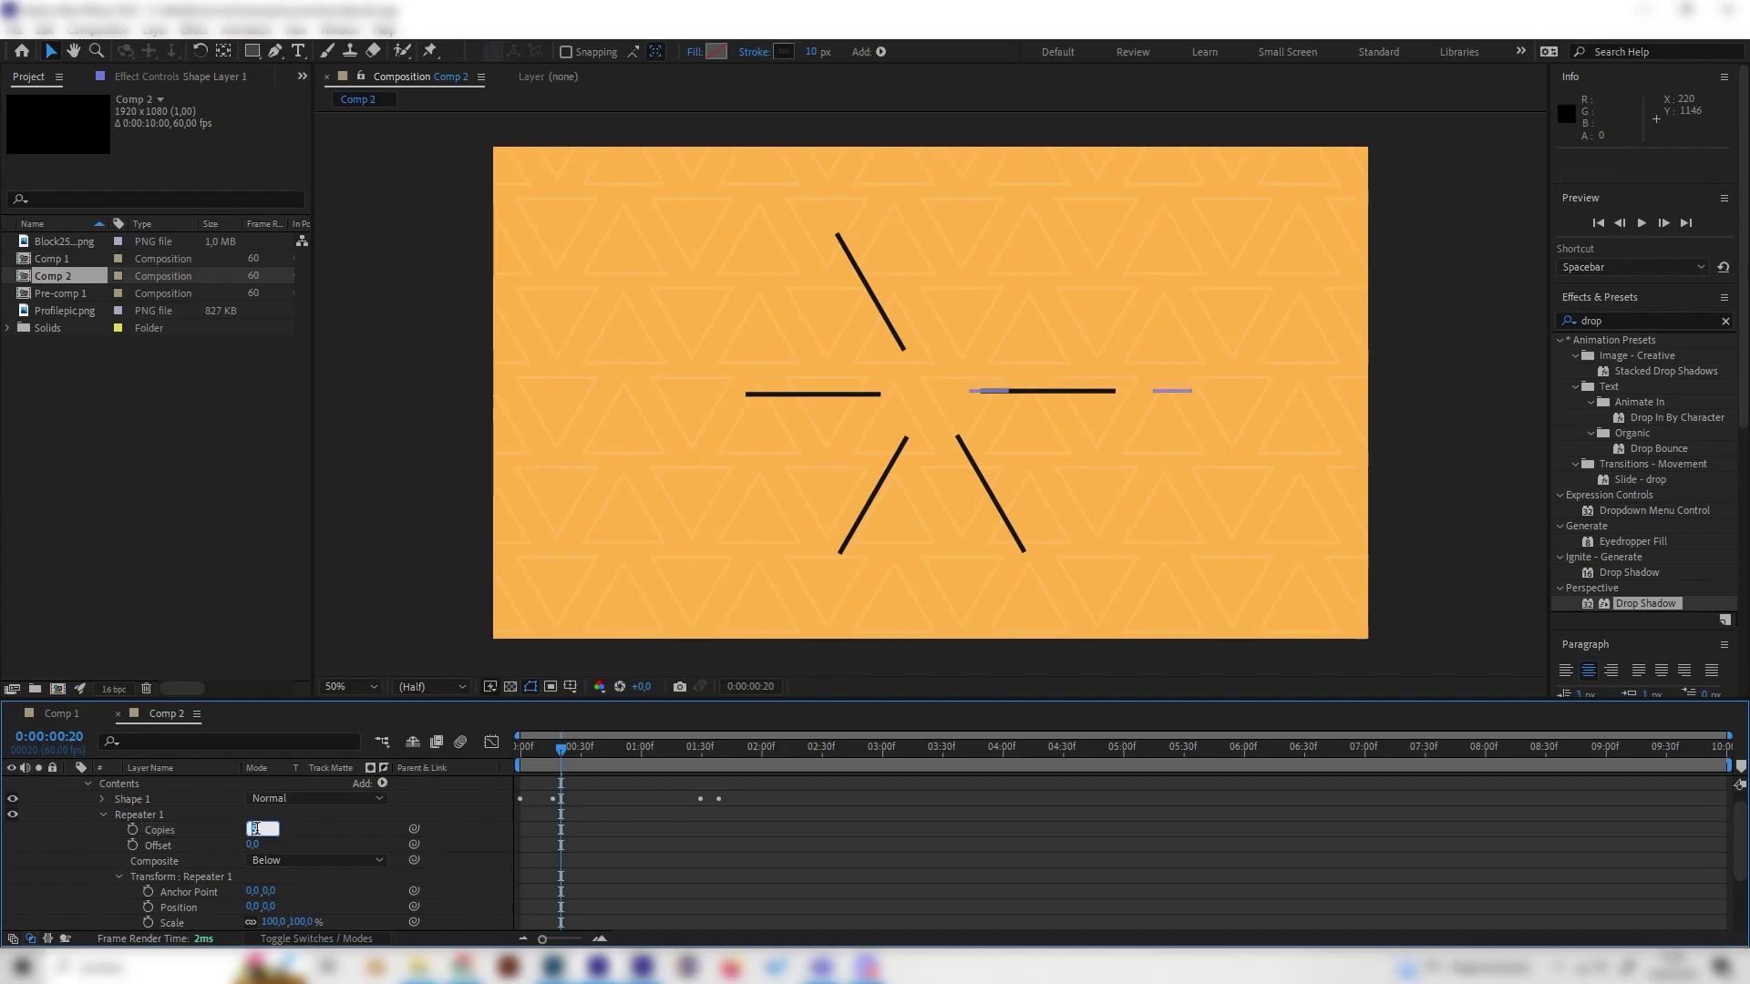
text(6)
key(Return)
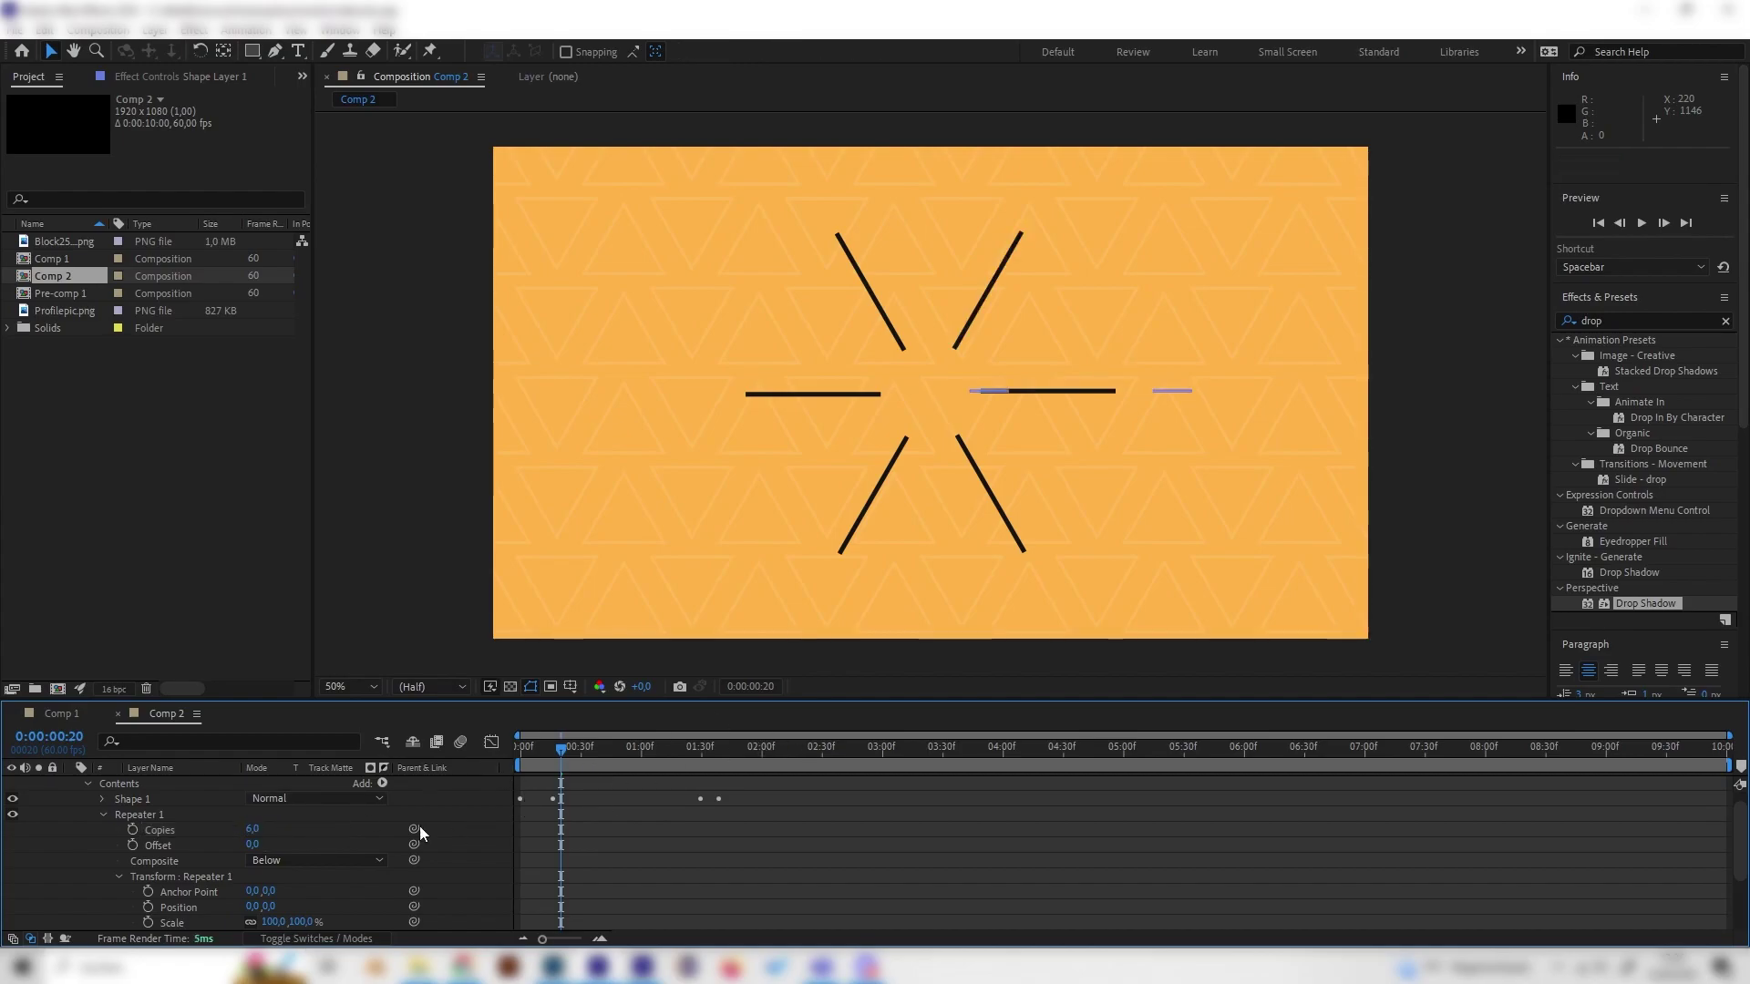
Review the Repeater's Copies and Rotation settings and preview the line burst from the beginning of the composition.
scroll(217, 854, up, 1)
scroll(100, 828, down, 3)
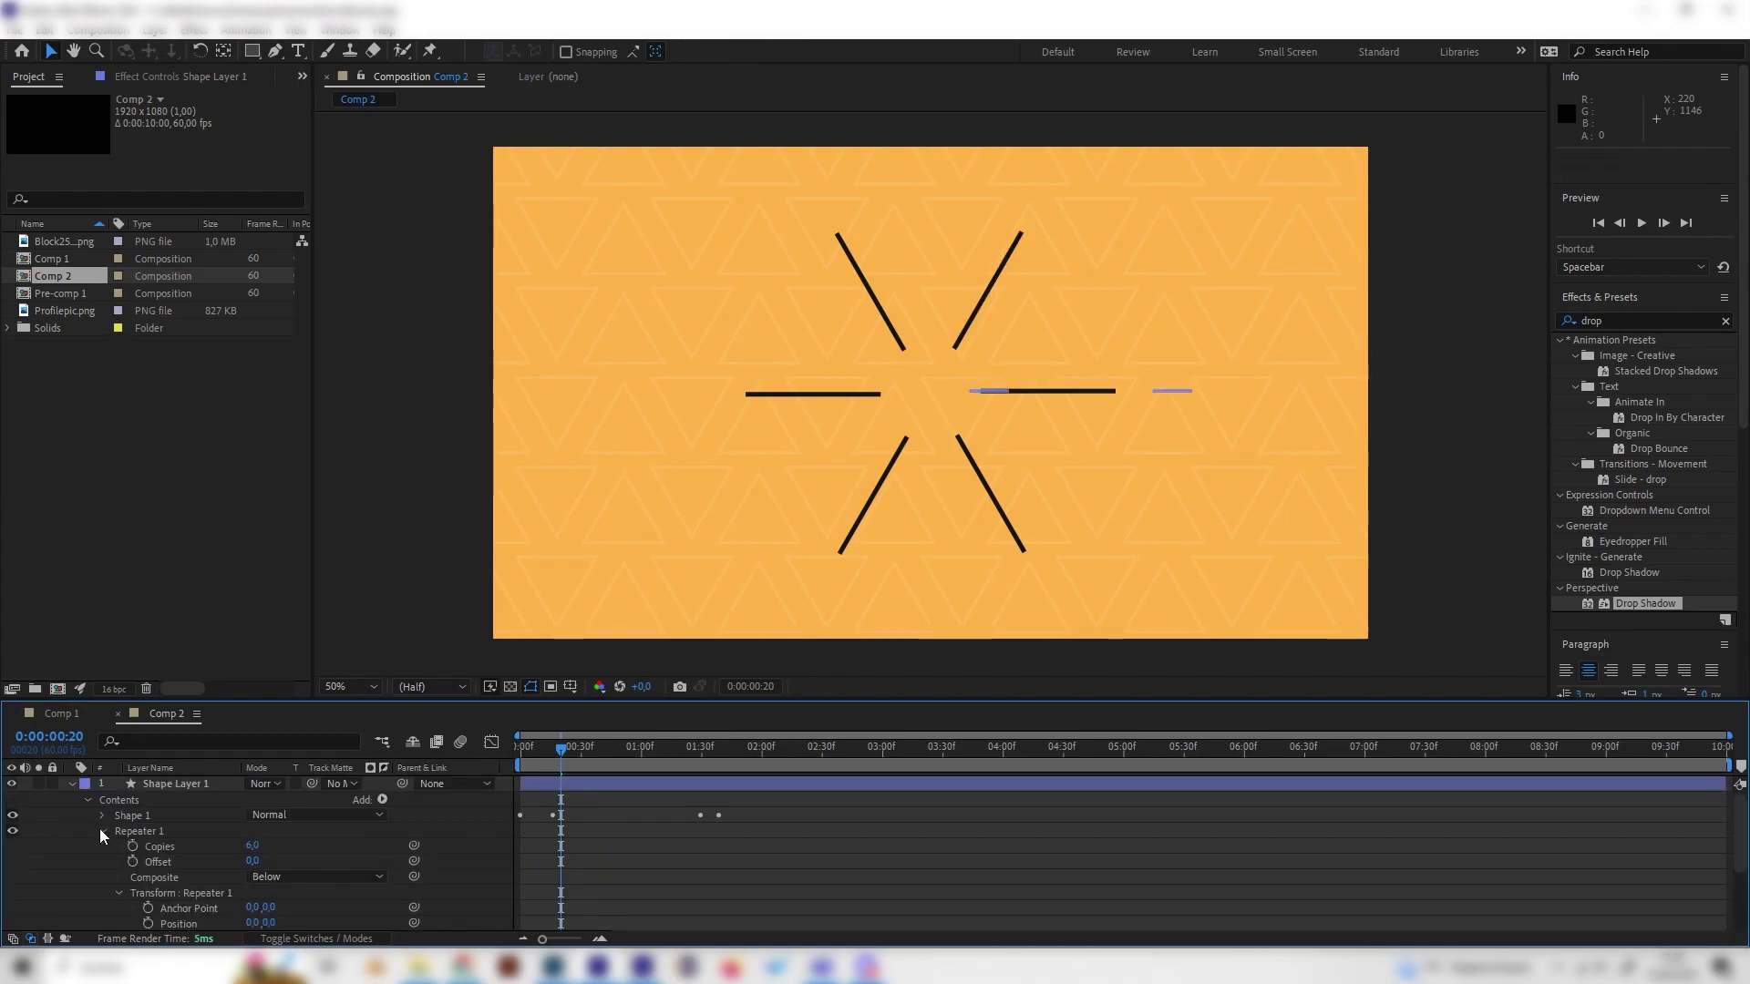
click(184, 800)
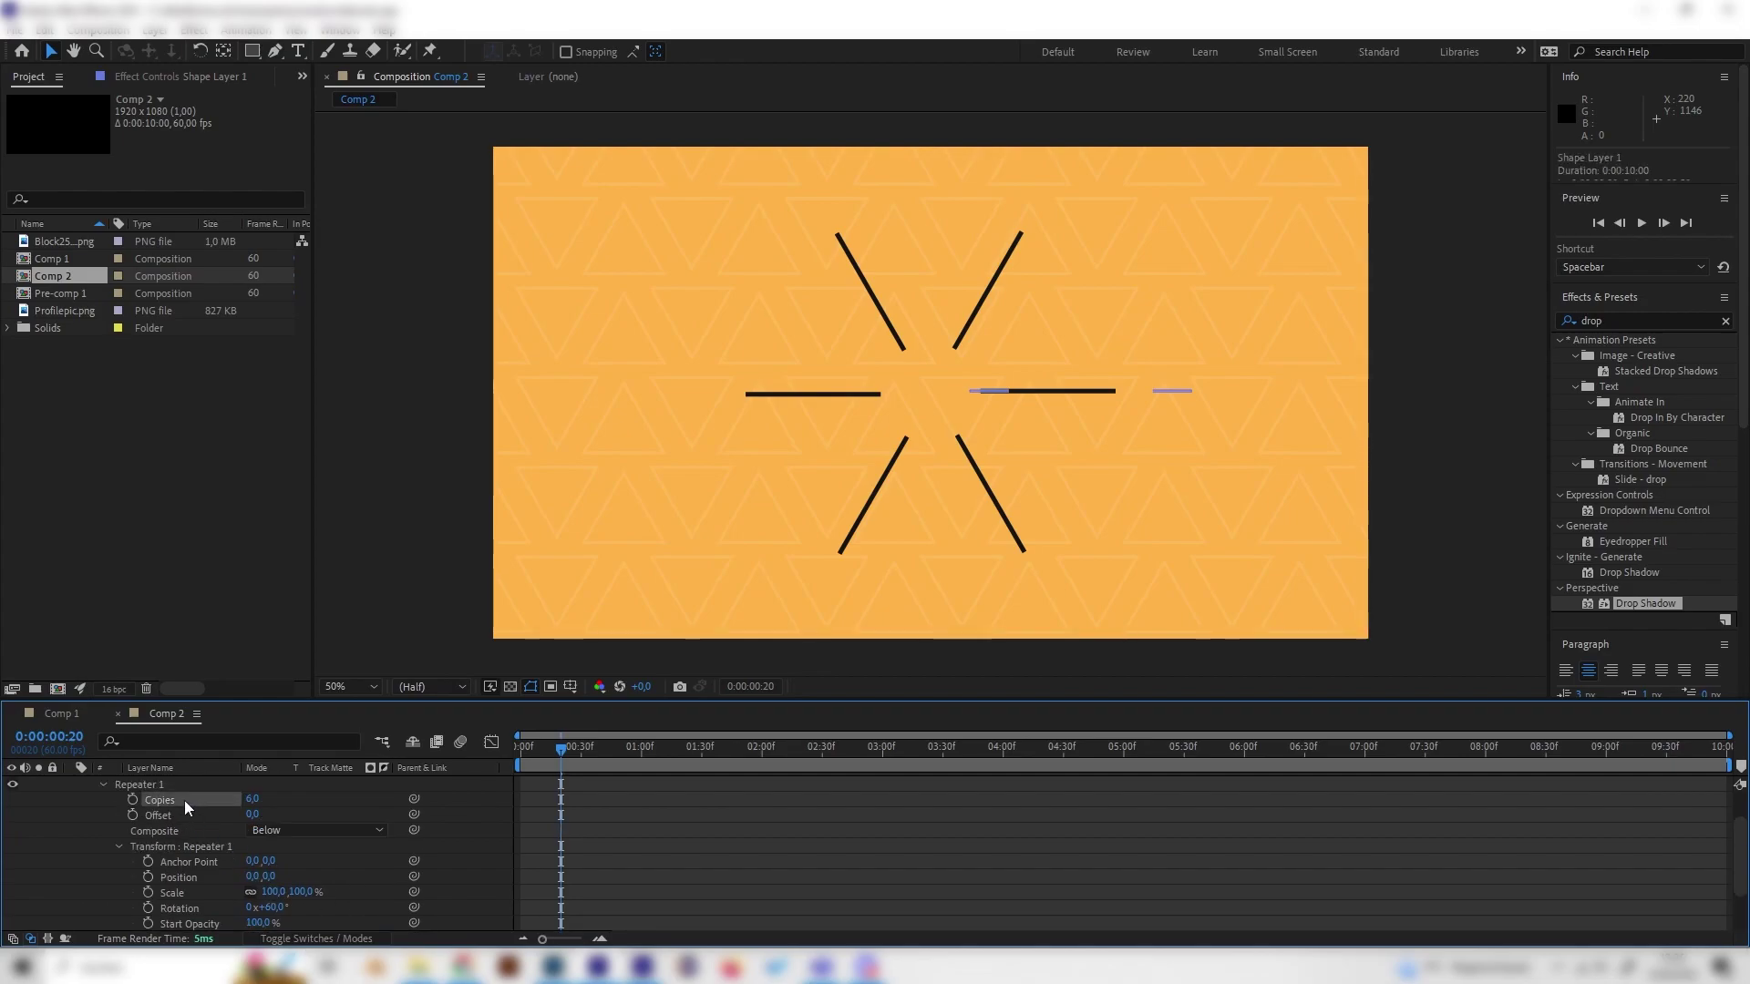
scroll(222, 866, down, 3)
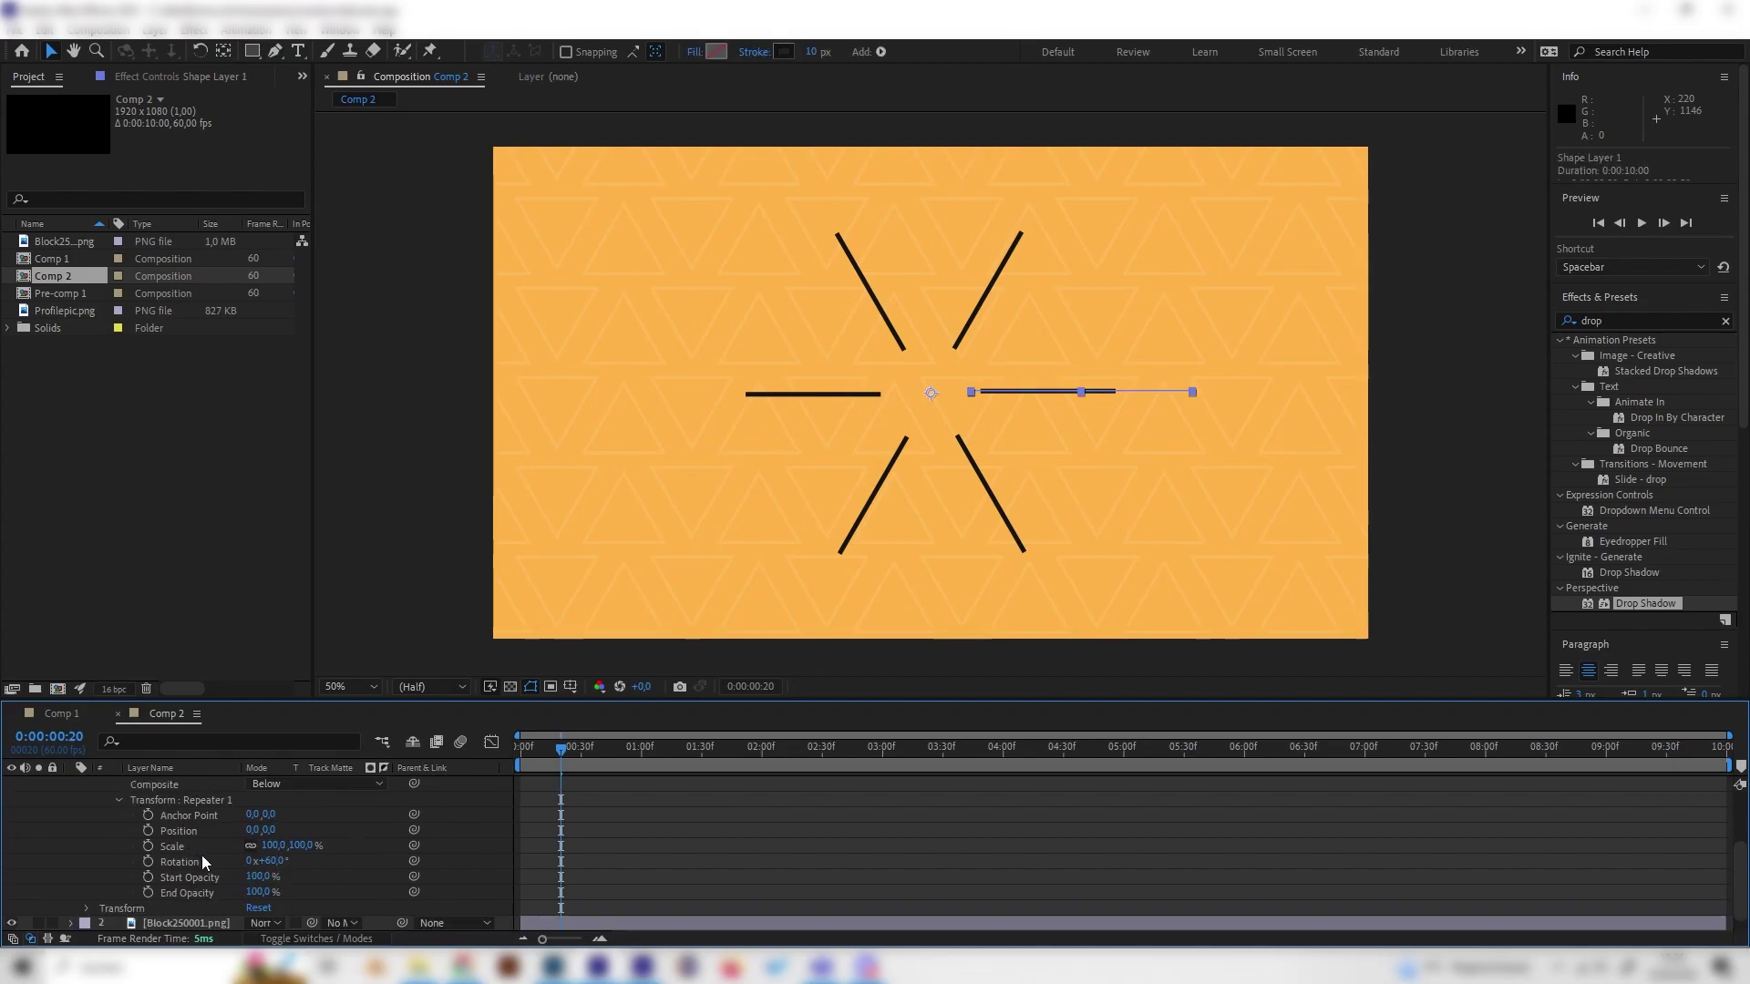
click(273, 862)
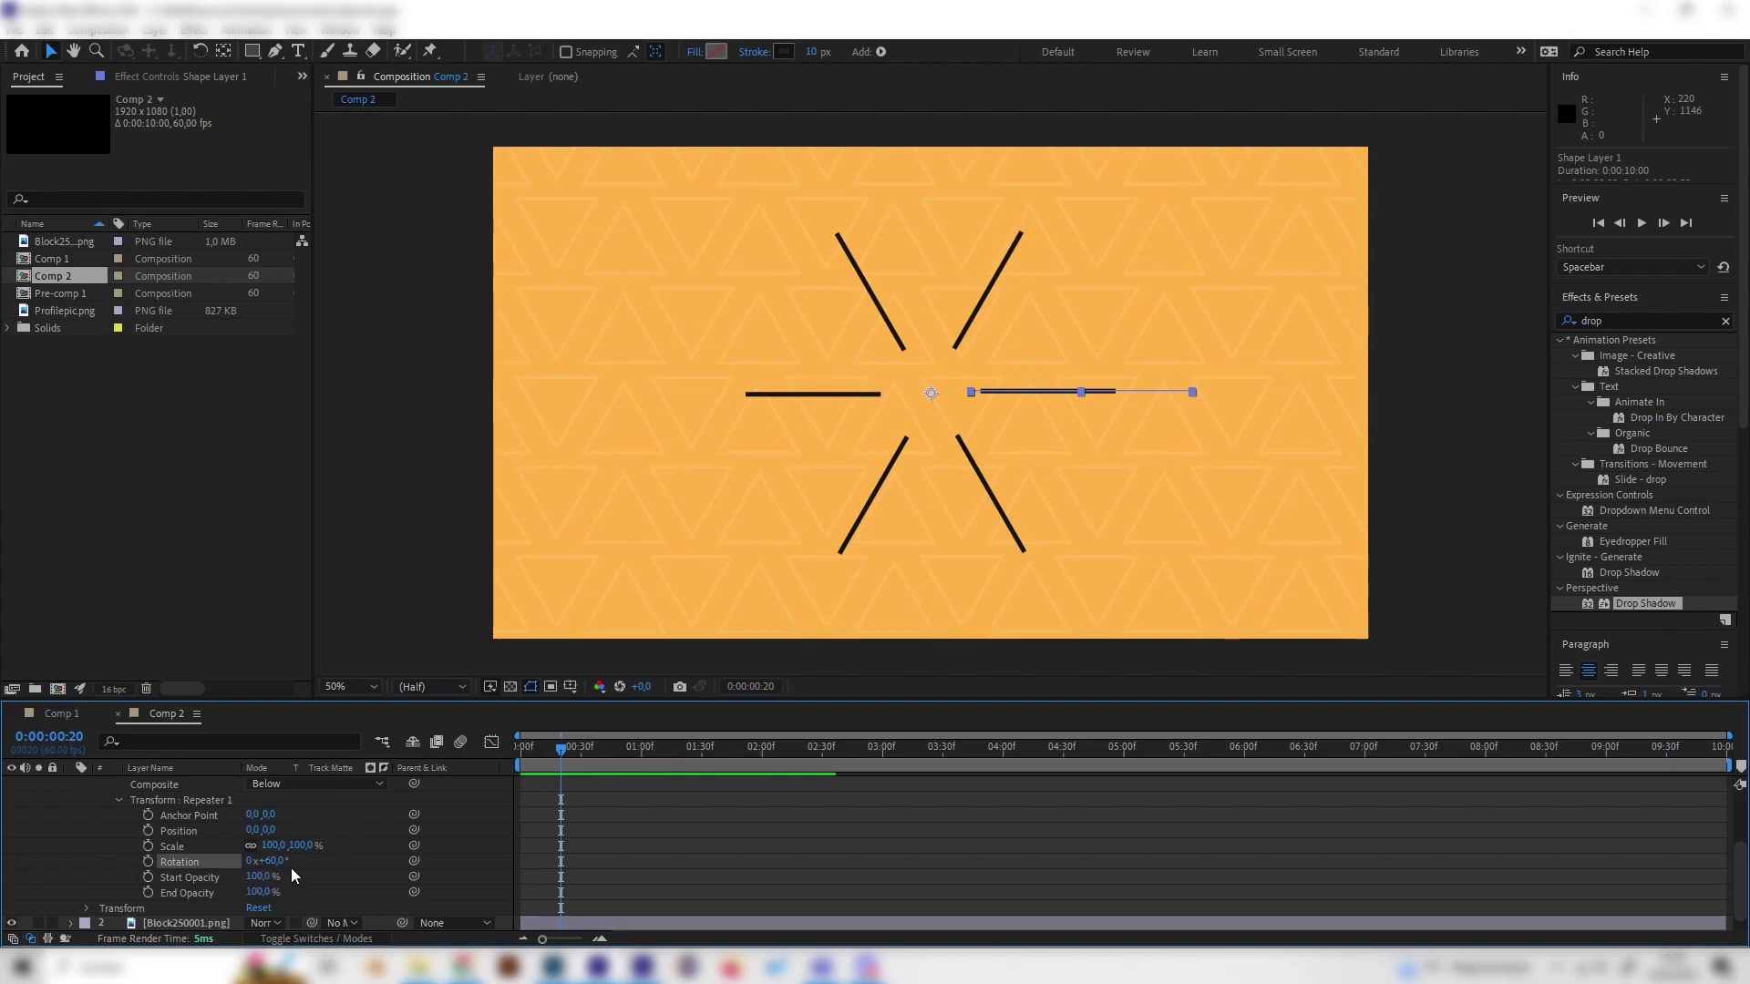
drag(562, 747, 519, 748)
key(space)
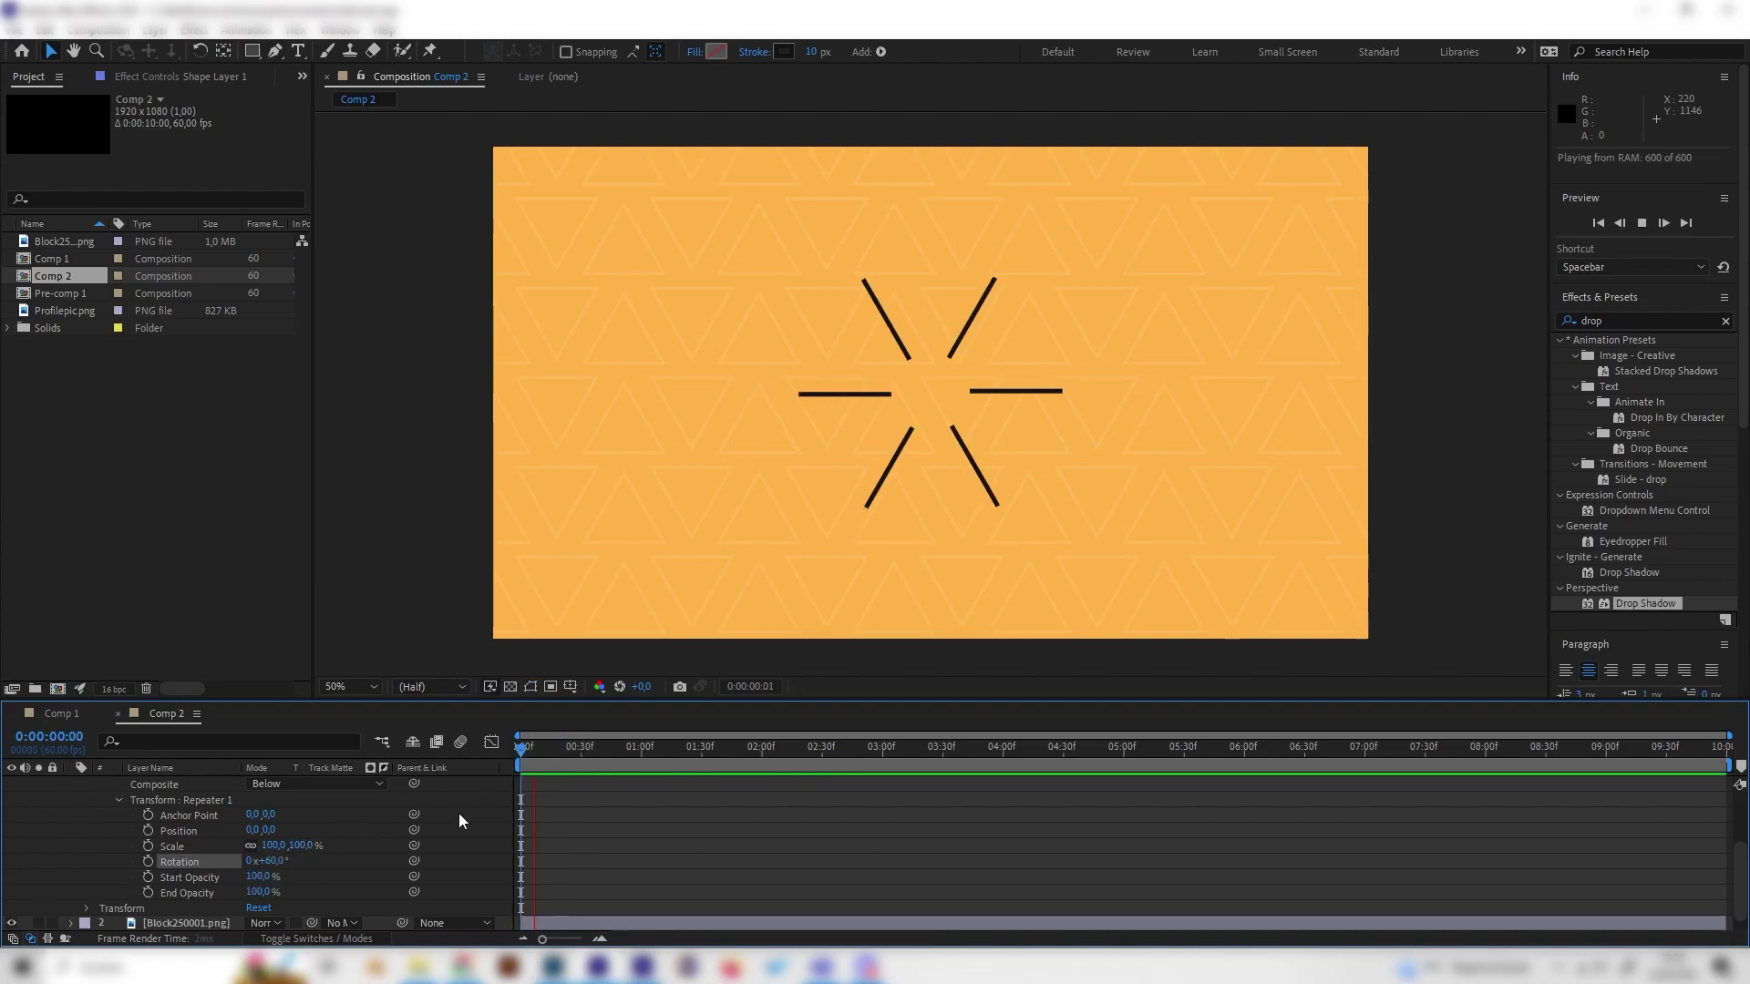
click(578, 747)
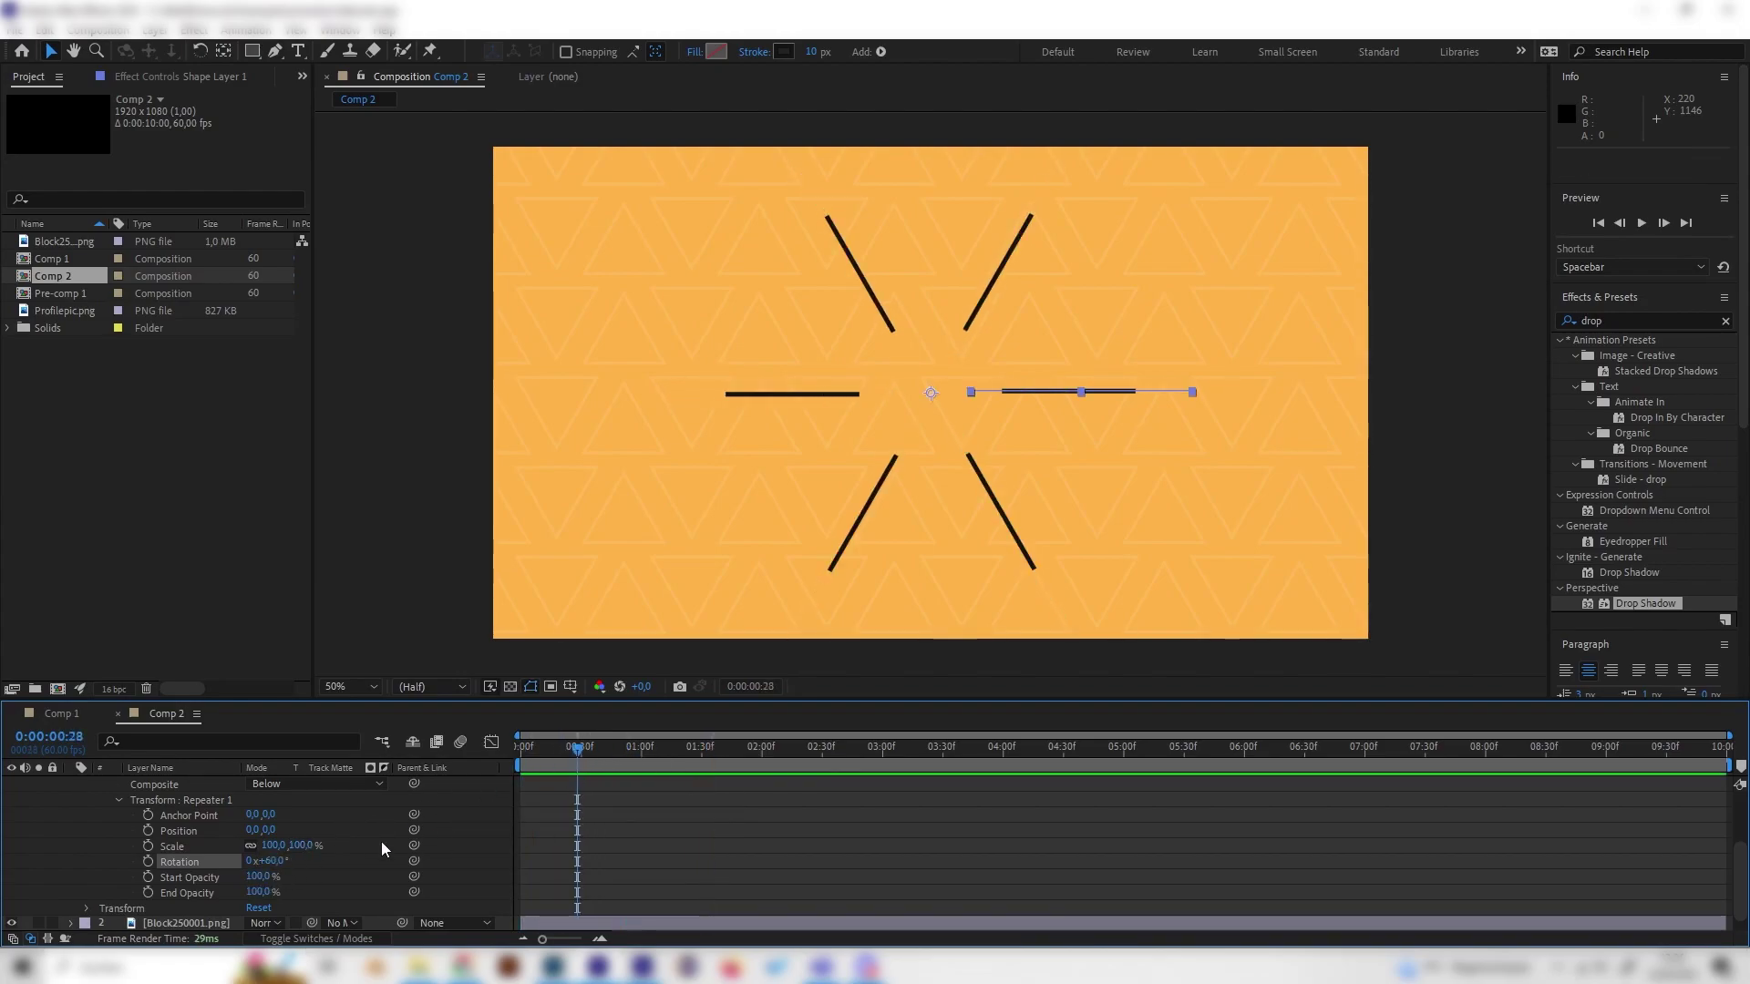
Collapse the shape layer's contents, set the layer's Scale to 66%, and preview the smaller burst from the beginning.
scroll(273, 820, up, 6)
click(73, 785)
key(s)
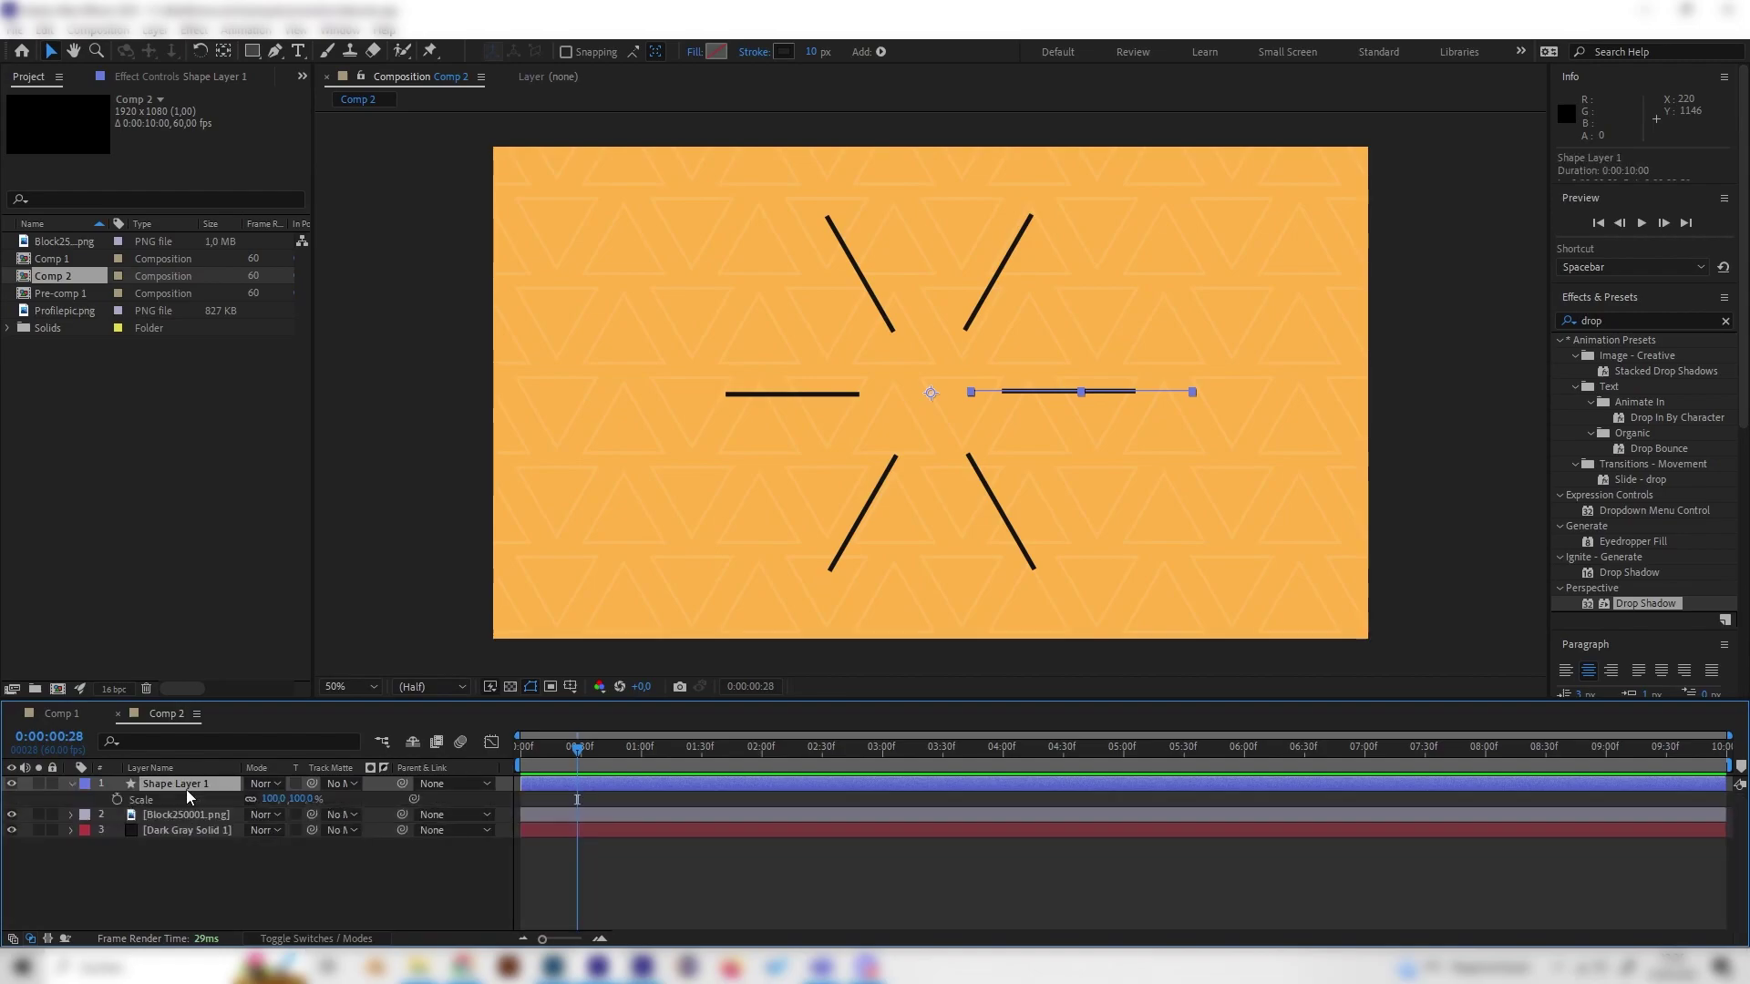
click(302, 800)
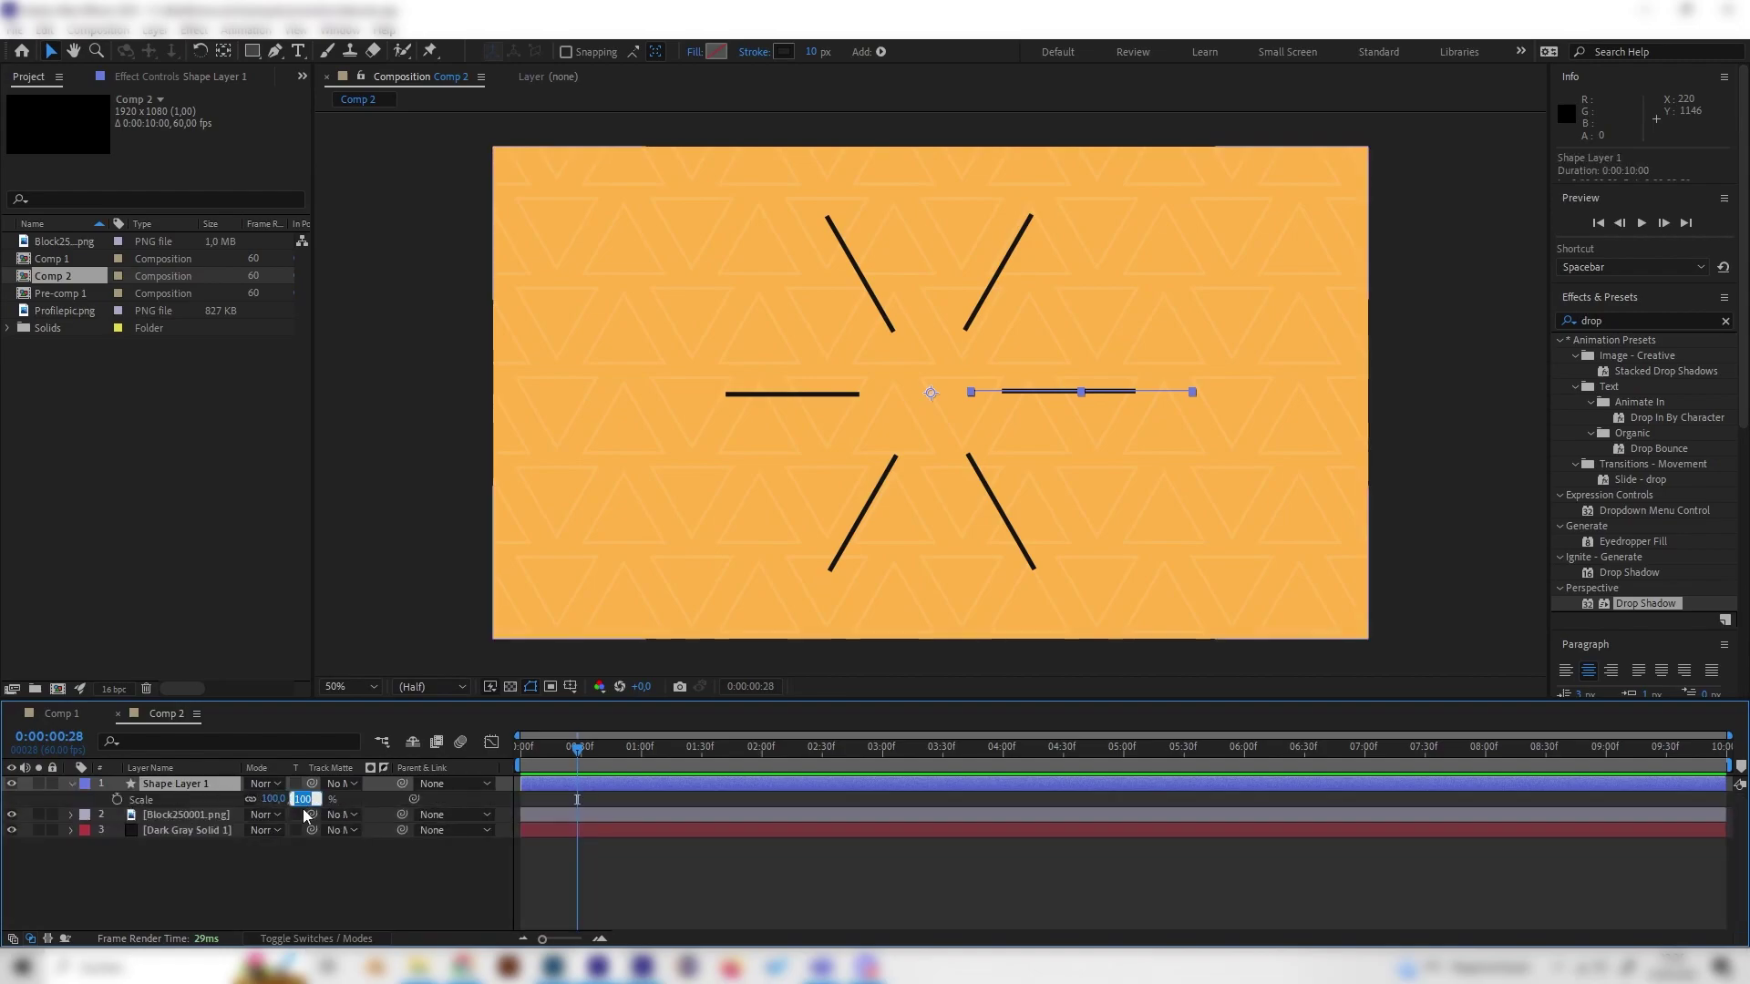
text(66)
key(Return)
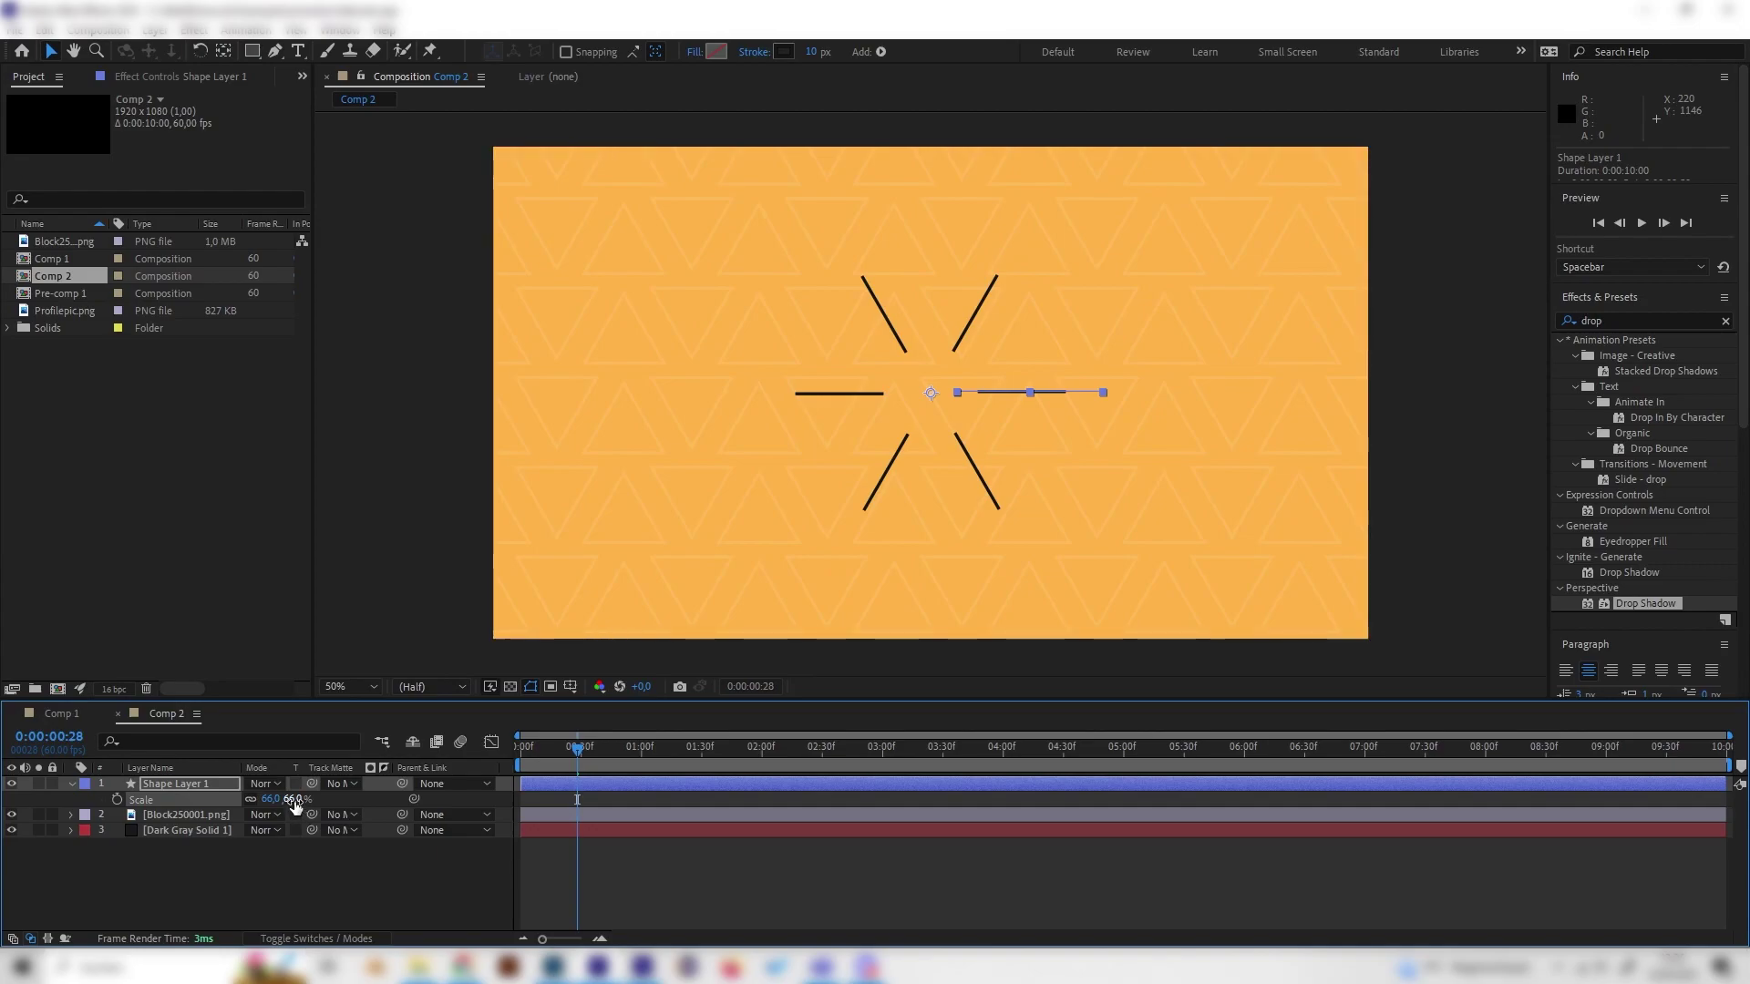
drag(580, 748, 437, 775)
key(space)
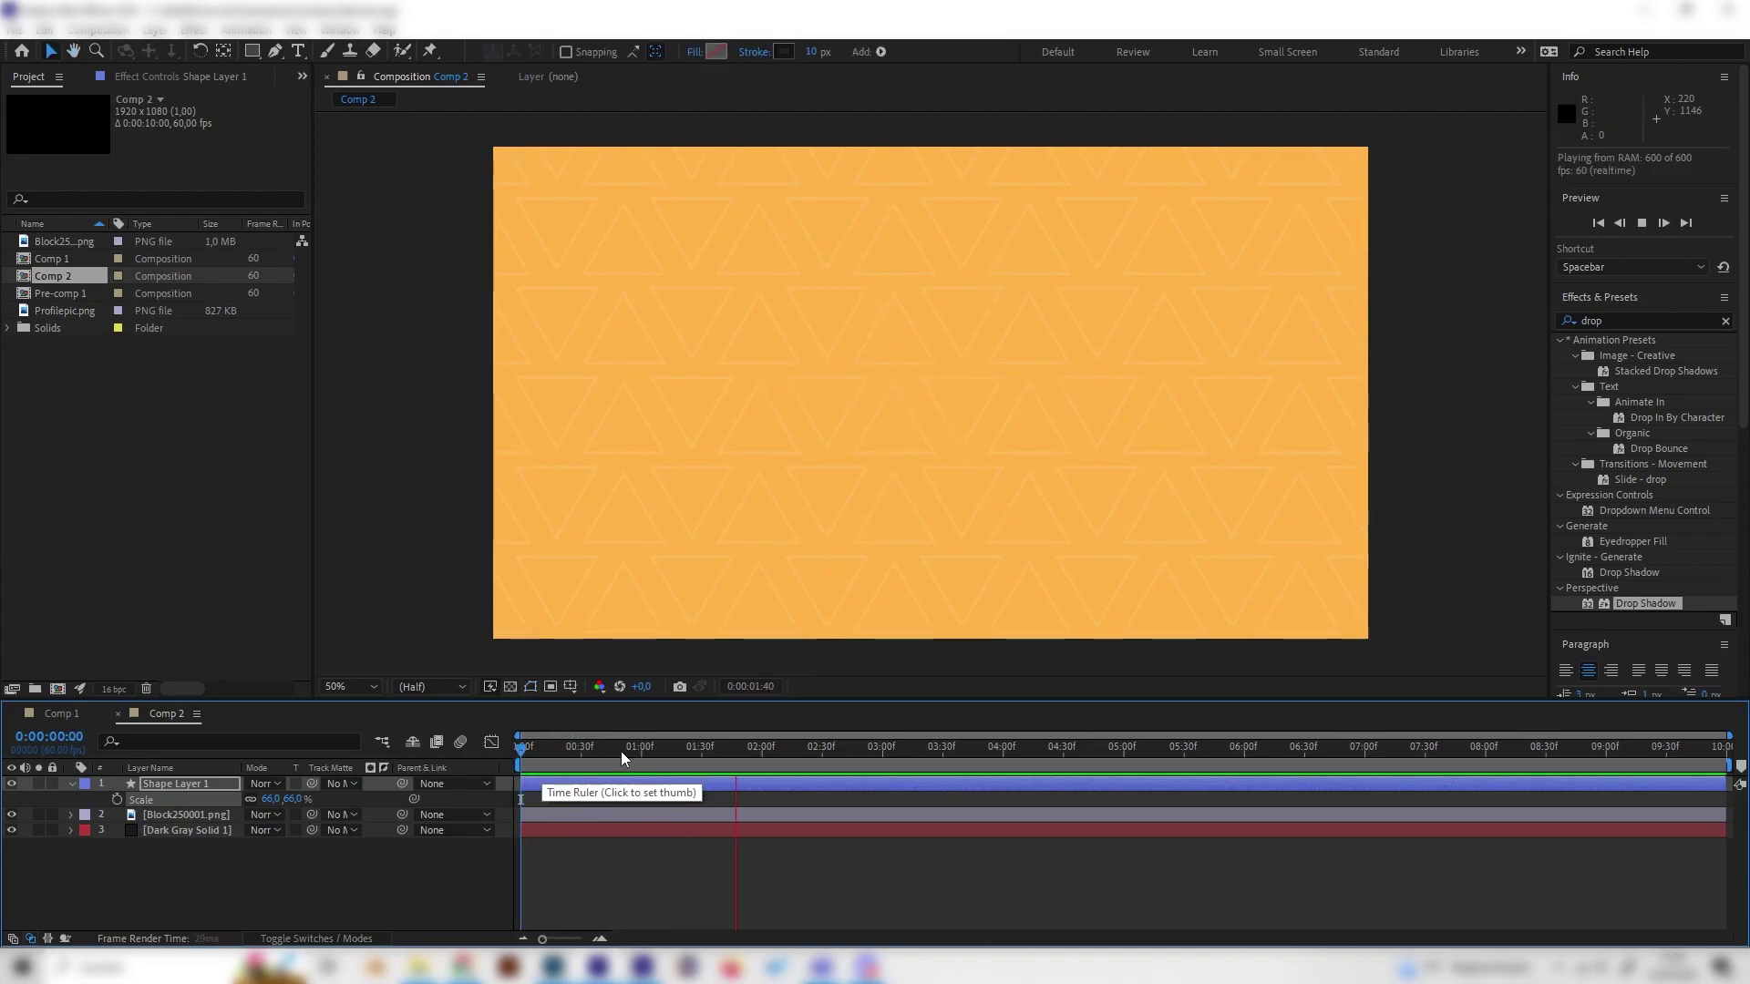
Move the last Start and End keyframes of Shape 1's Trim Paths earlier, to shortly after one second, and preview the faster burst.
click(579, 750)
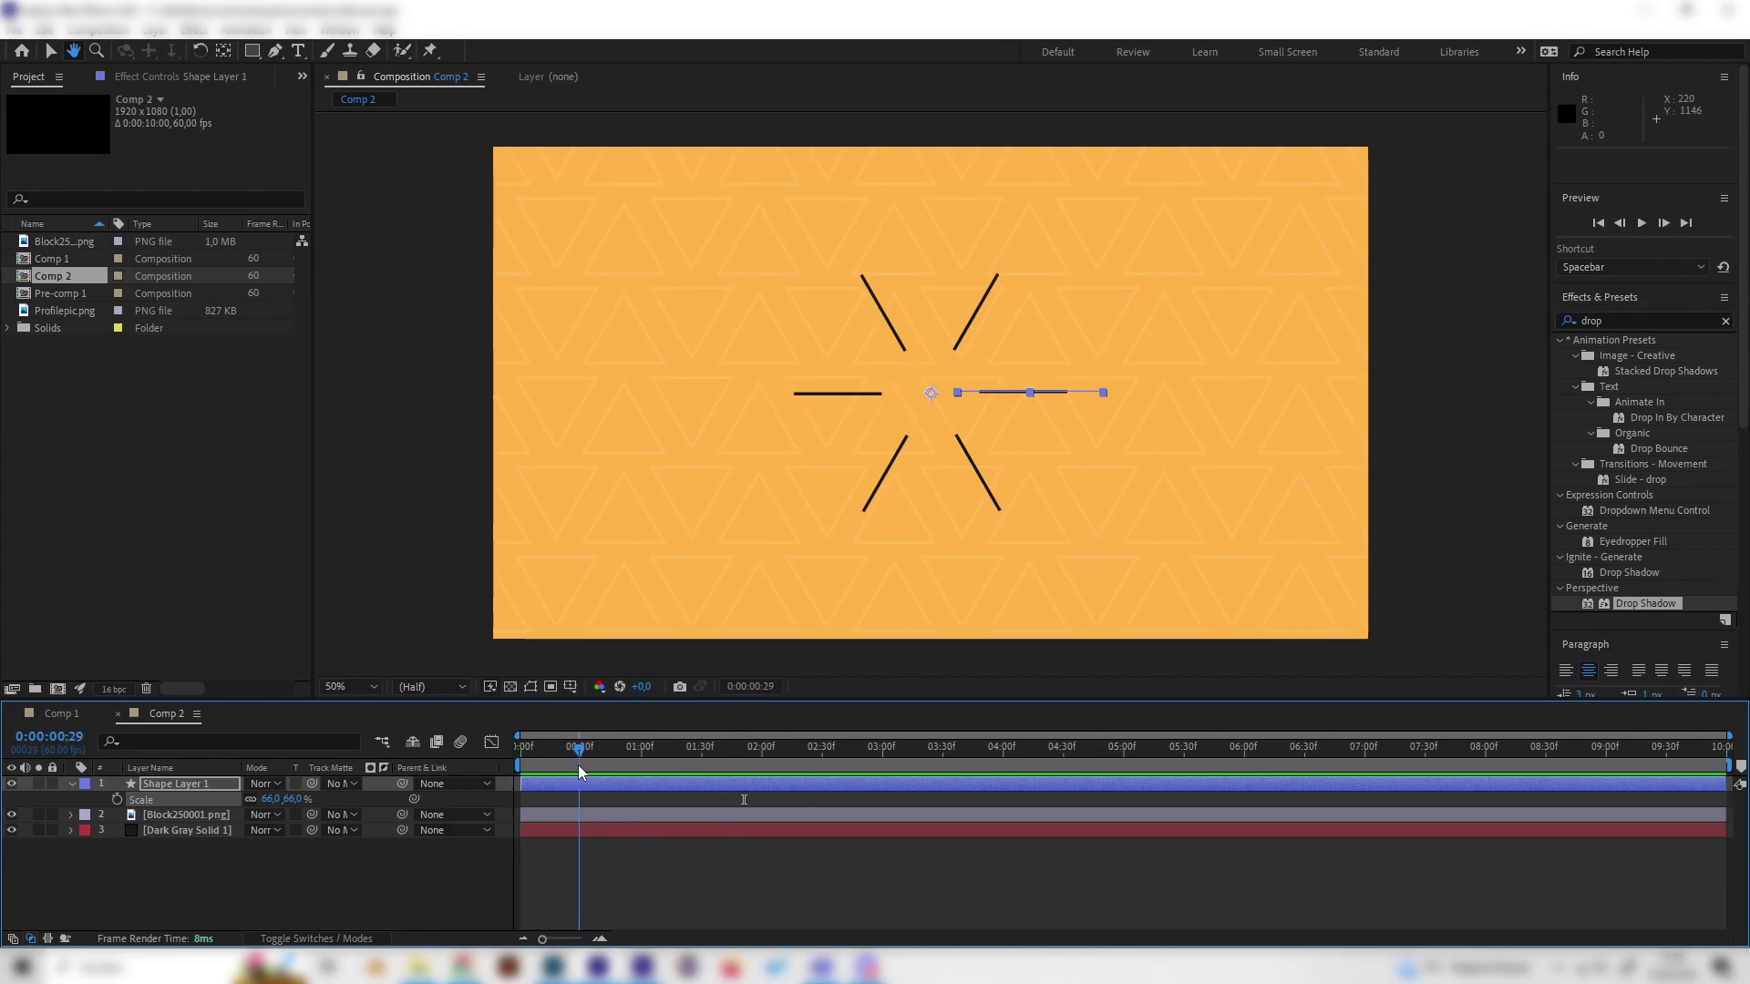
click(72, 783)
click(73, 782)
click(87, 800)
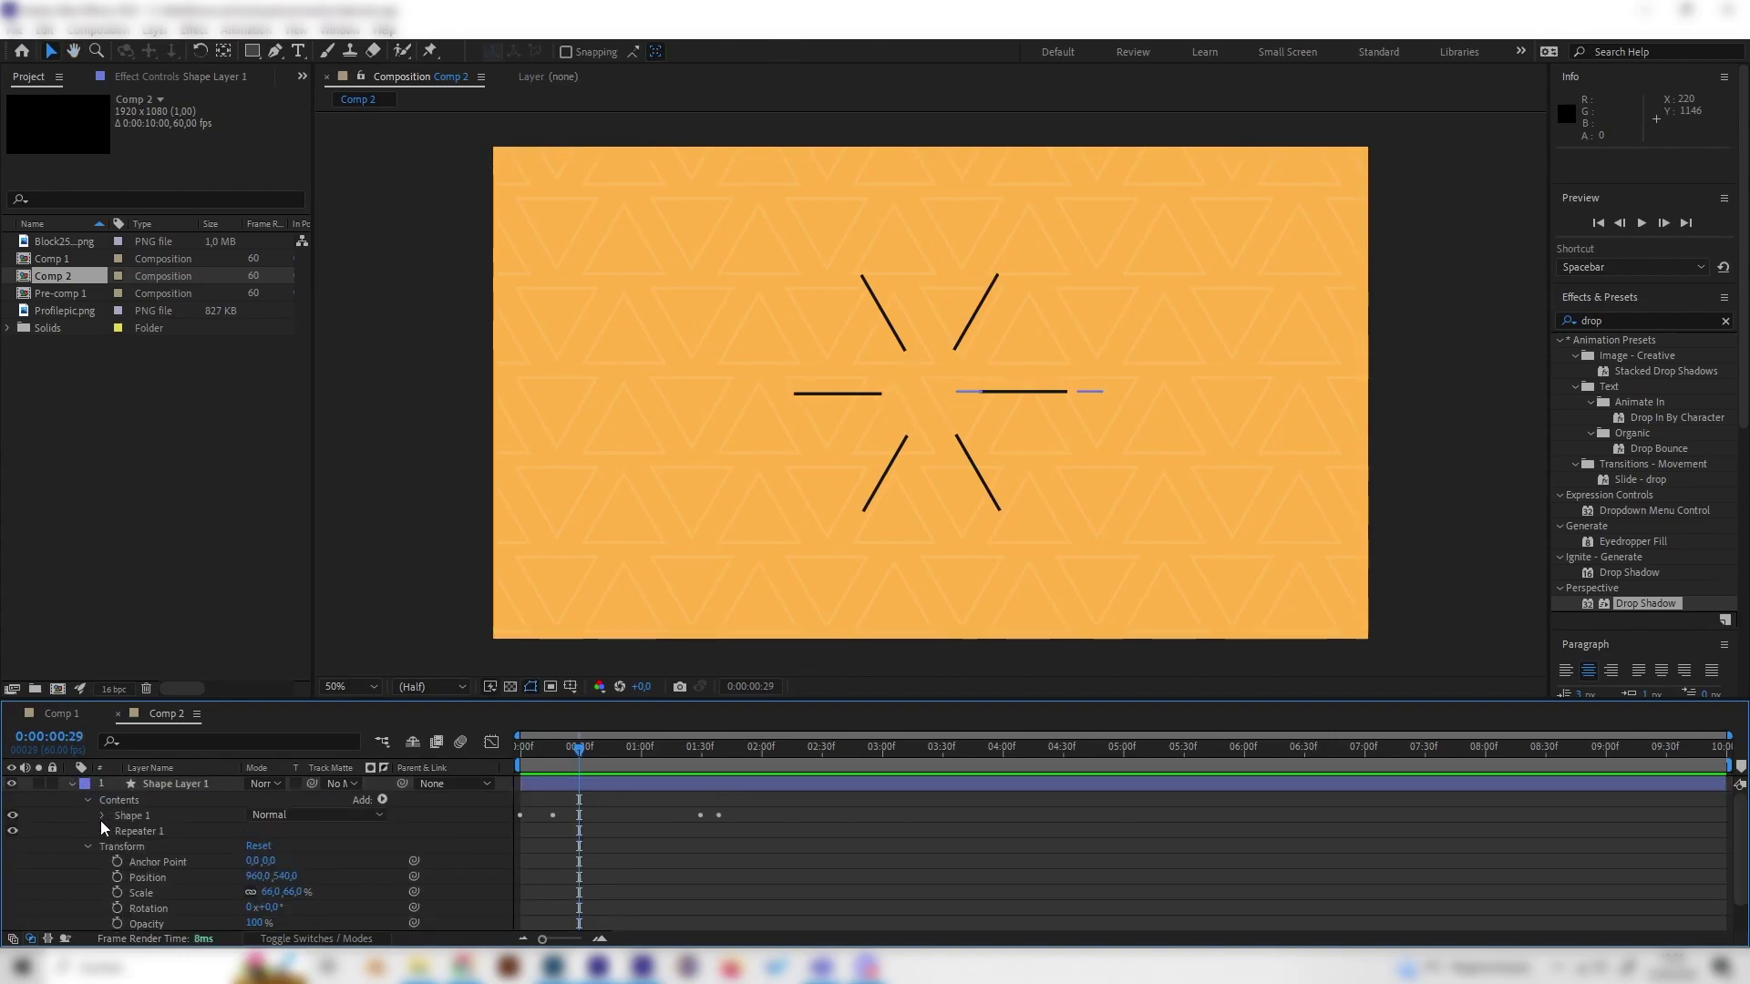
click(103, 814)
click(118, 863)
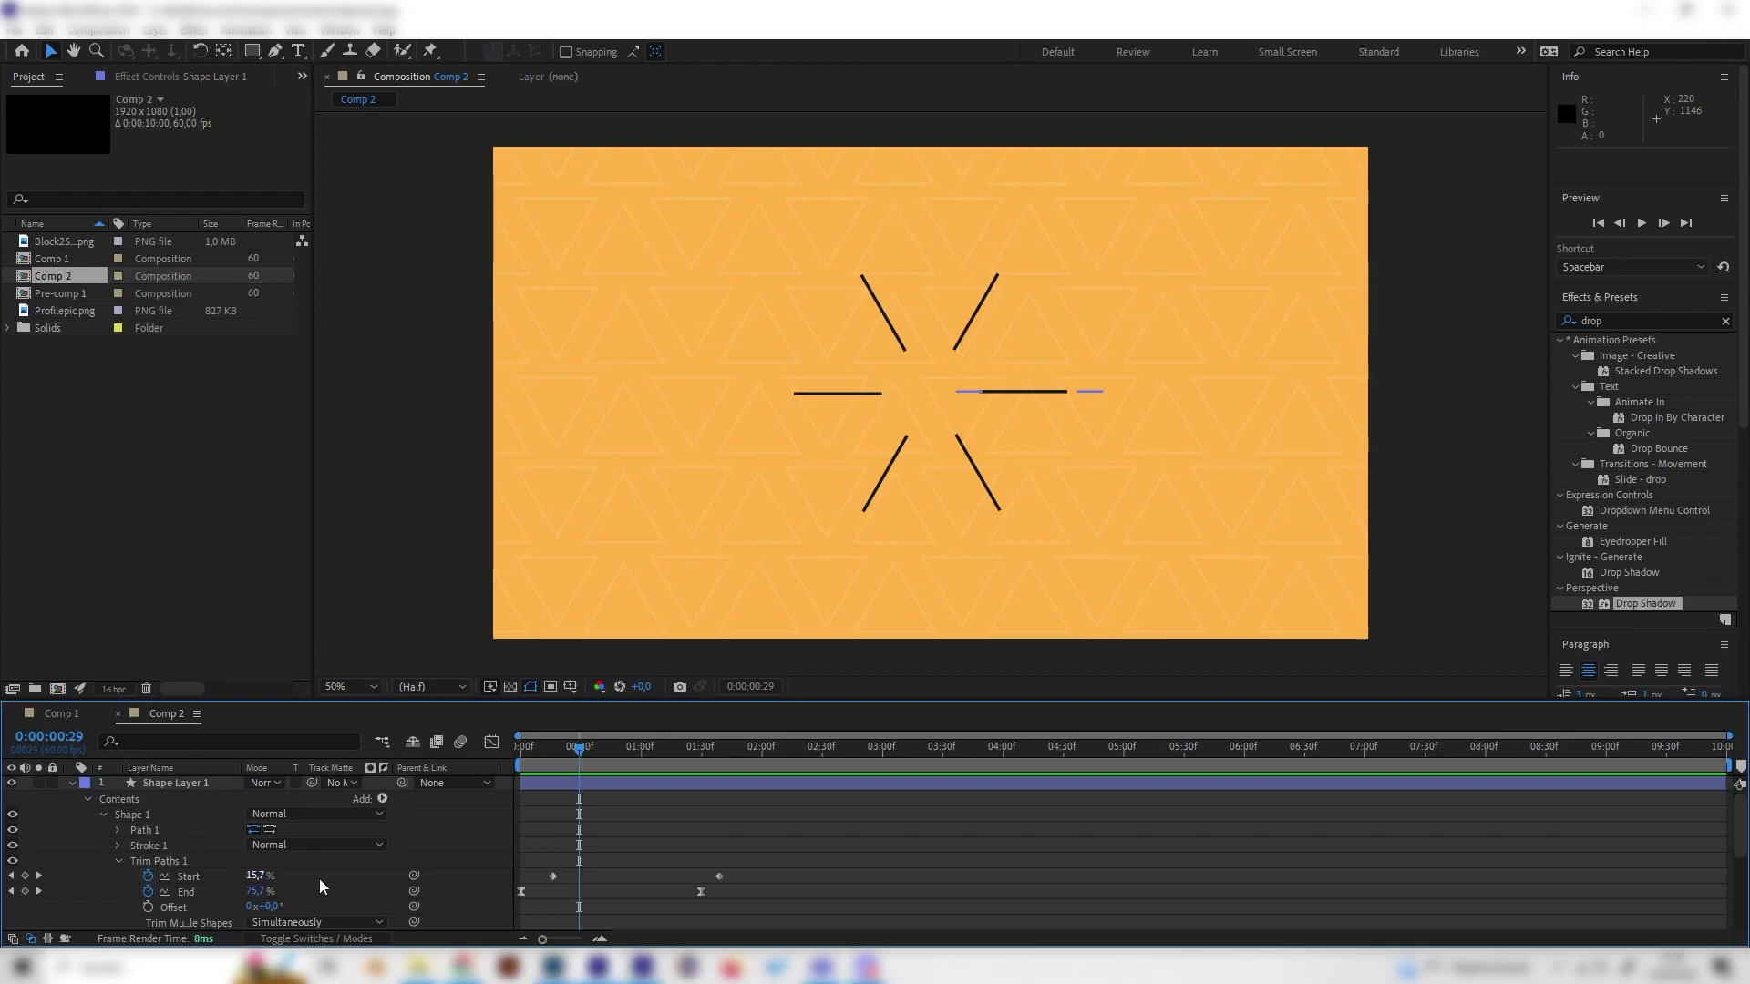
mouse_move(701, 860)
mouse_down()
mouse_move(734, 909)
mouse_move(652, 838)
mouse_move(726, 916)
mouse_move(677, 881)
mouse_up()
key(space)
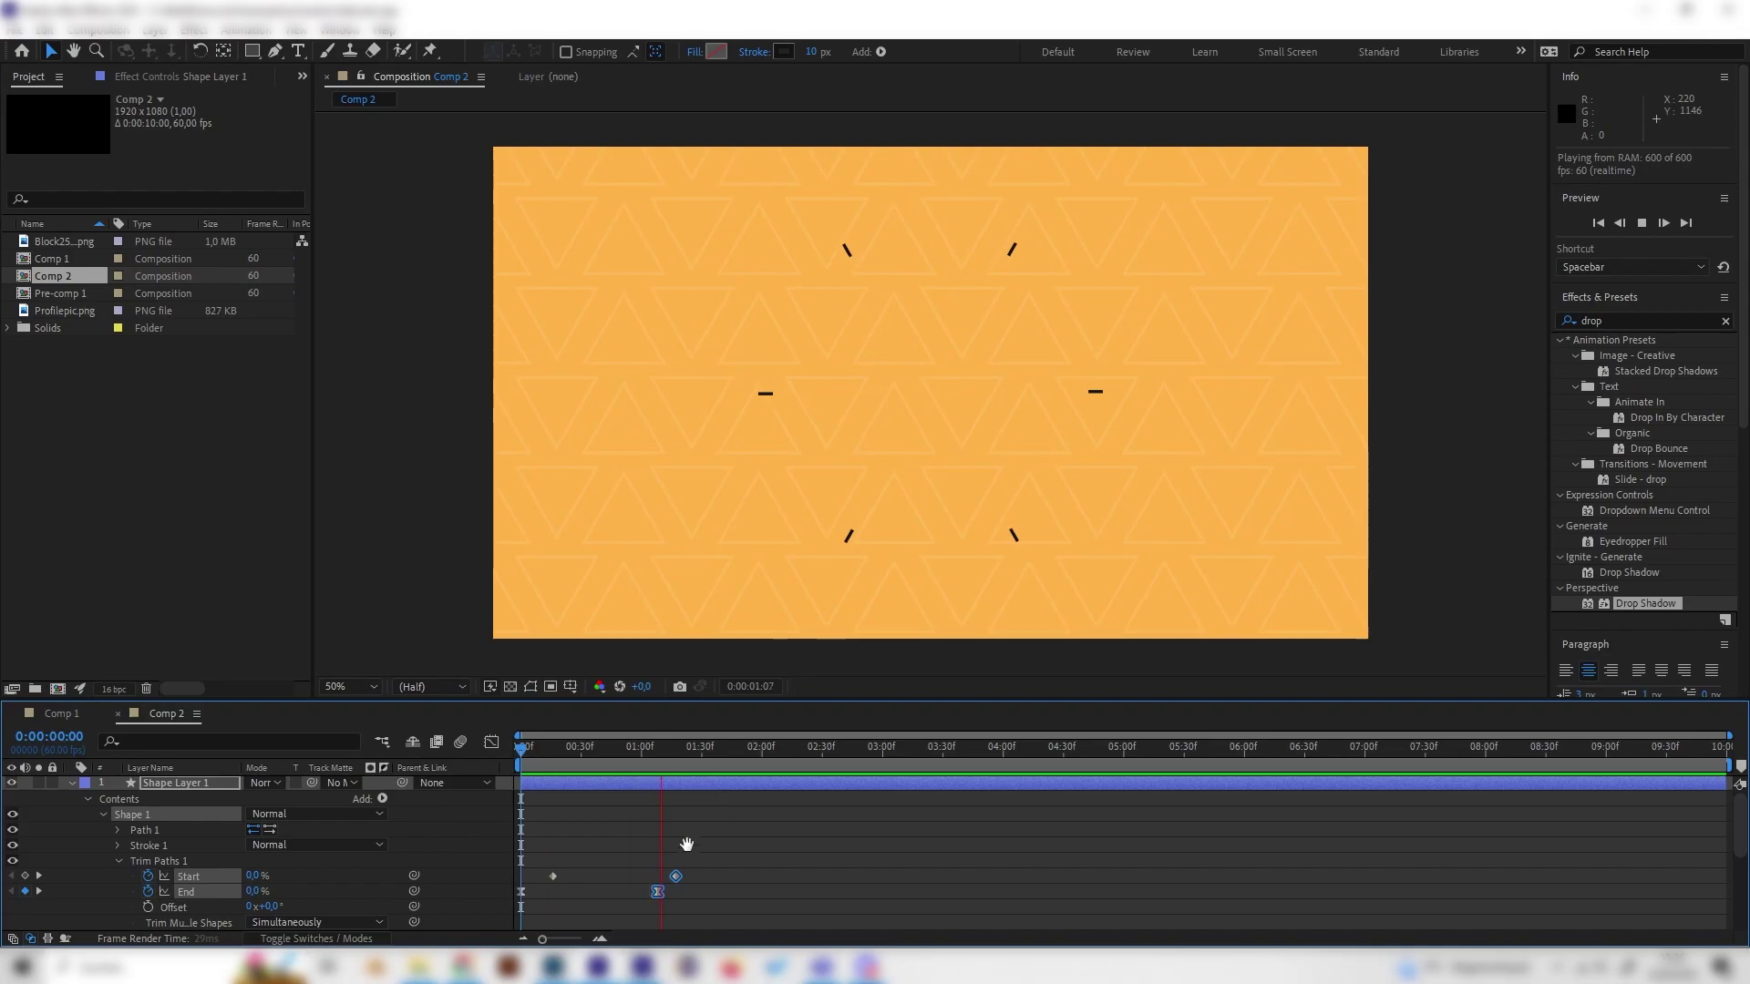
Move the first Trim Paths Start keyframe to frame 9, align the last Start keyframe with the last End keyframe, and preview the burst.
click(626, 806)
click(607, 753)
drag(550, 876, 539, 881)
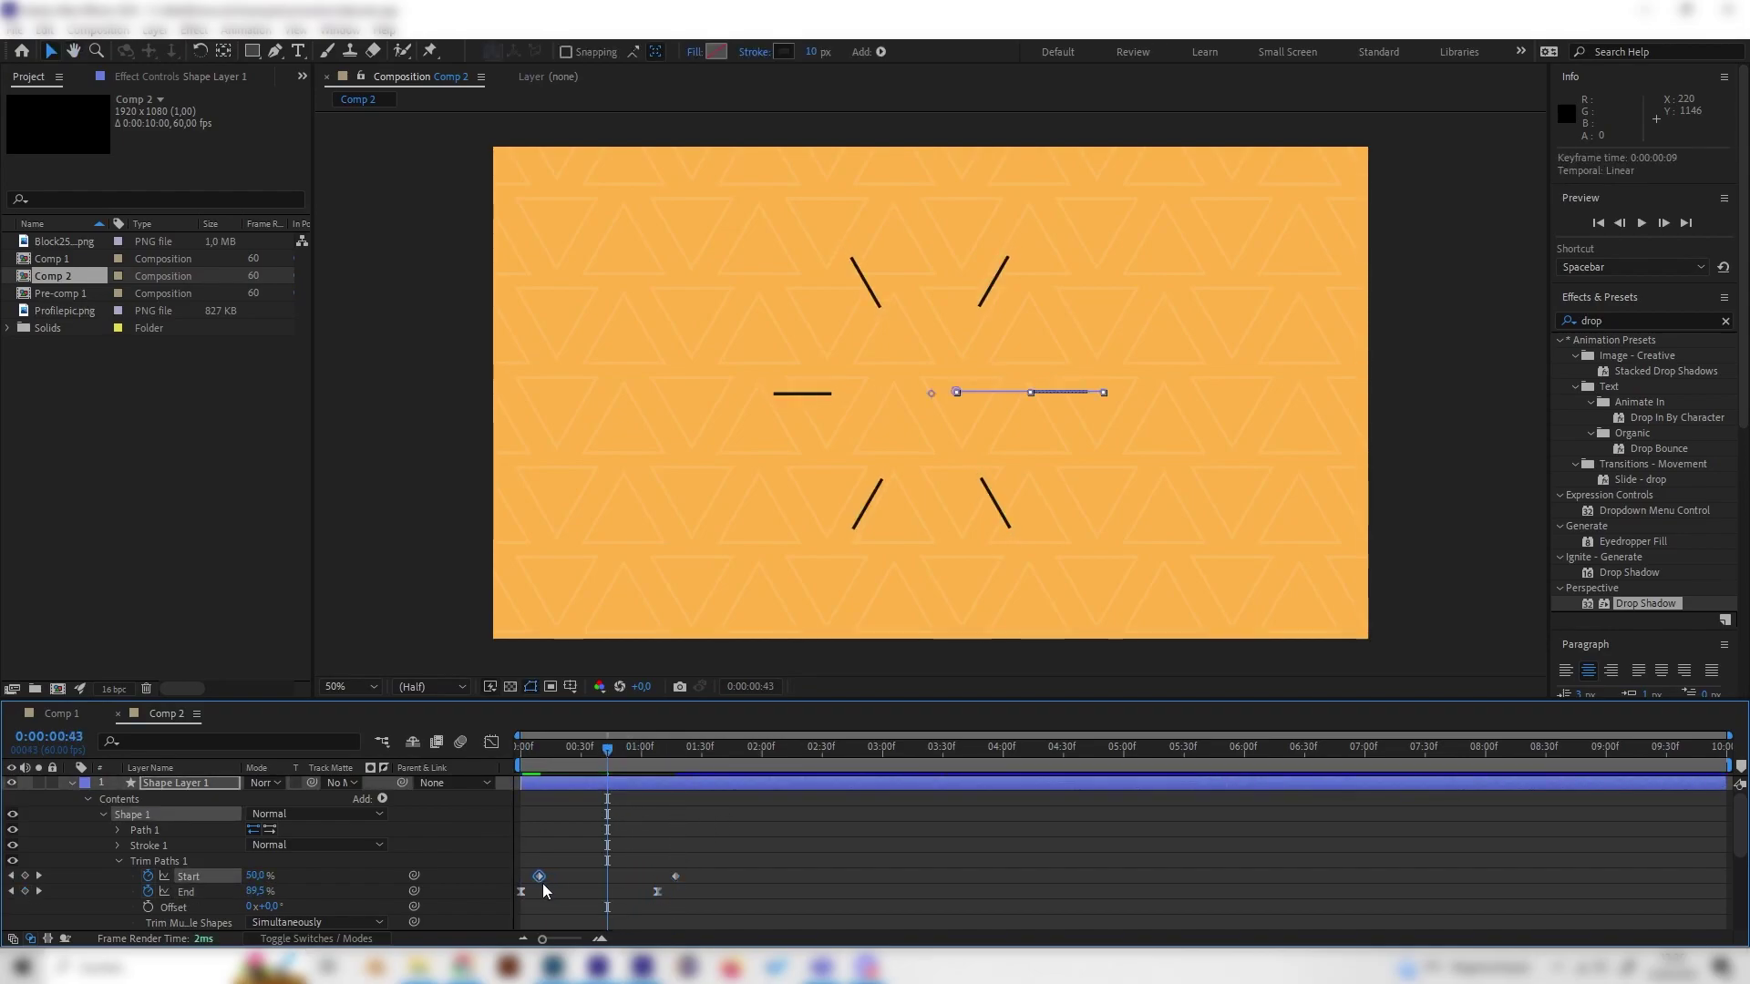
drag(676, 877, 657, 877)
key(Home)
key(space)
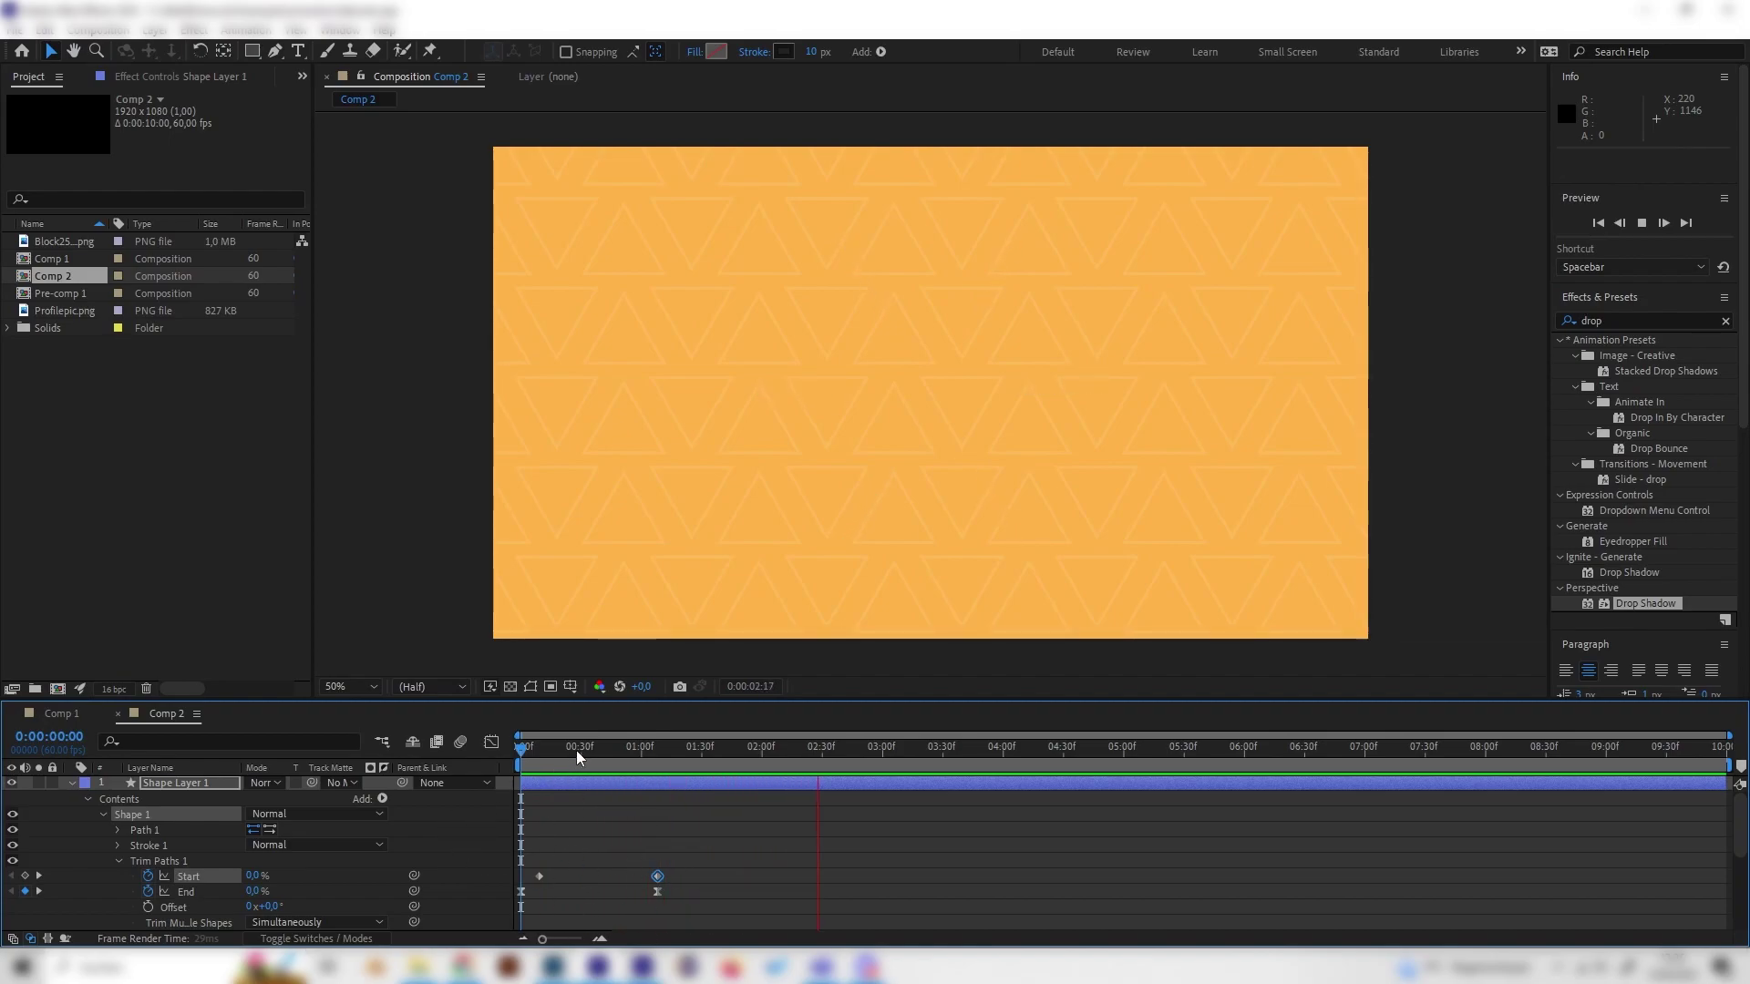
Check the burst around frame 34, collapse Shape Layer 1, and look at Comp 1 as a reference before returning to Comp 2.
drag(534, 749, 588, 749)
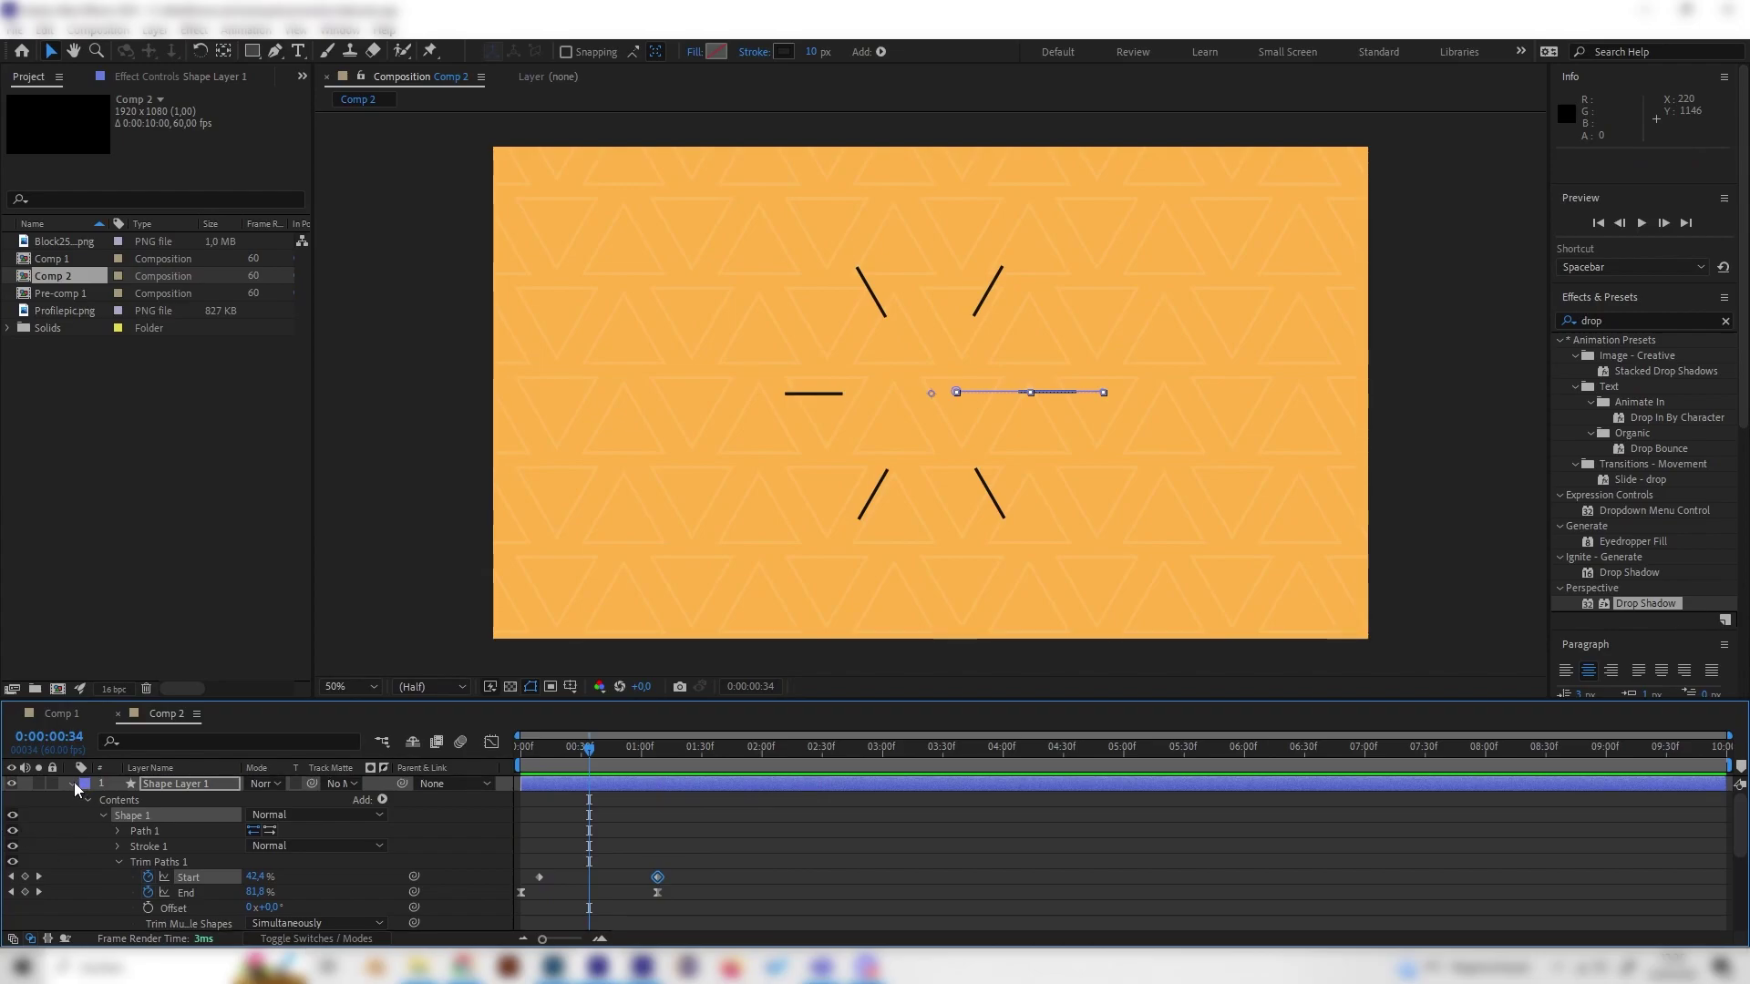
click(72, 784)
click(145, 782)
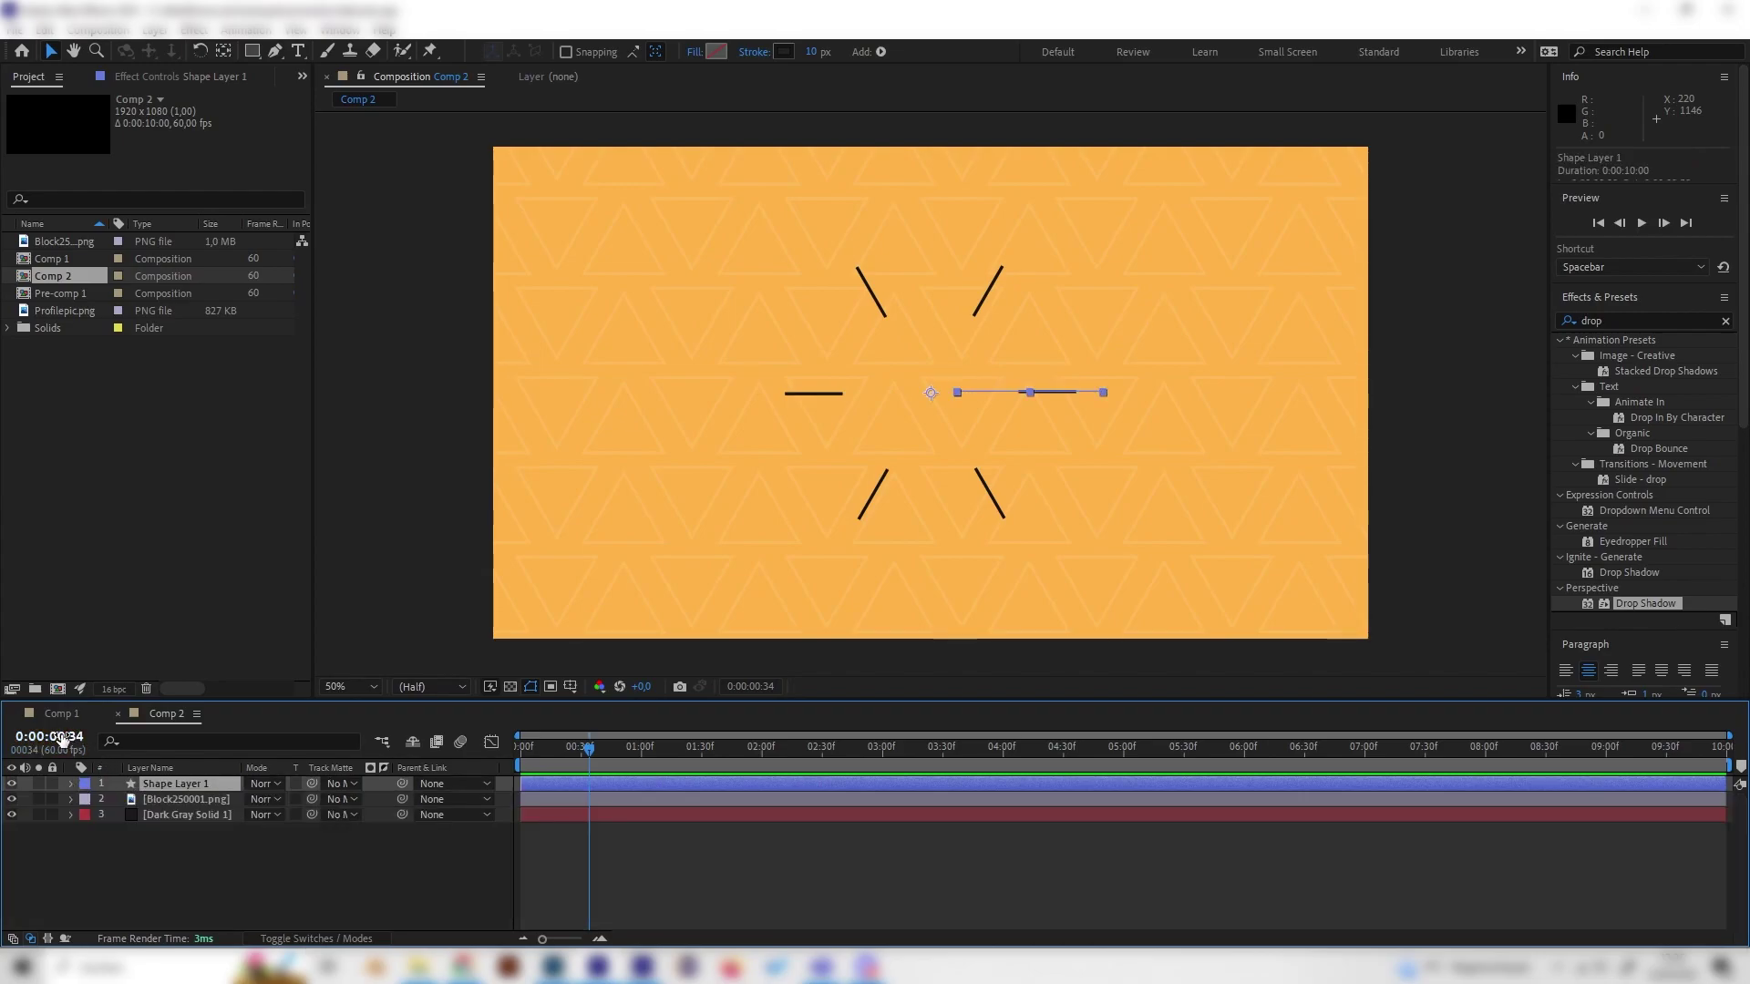
click(96, 714)
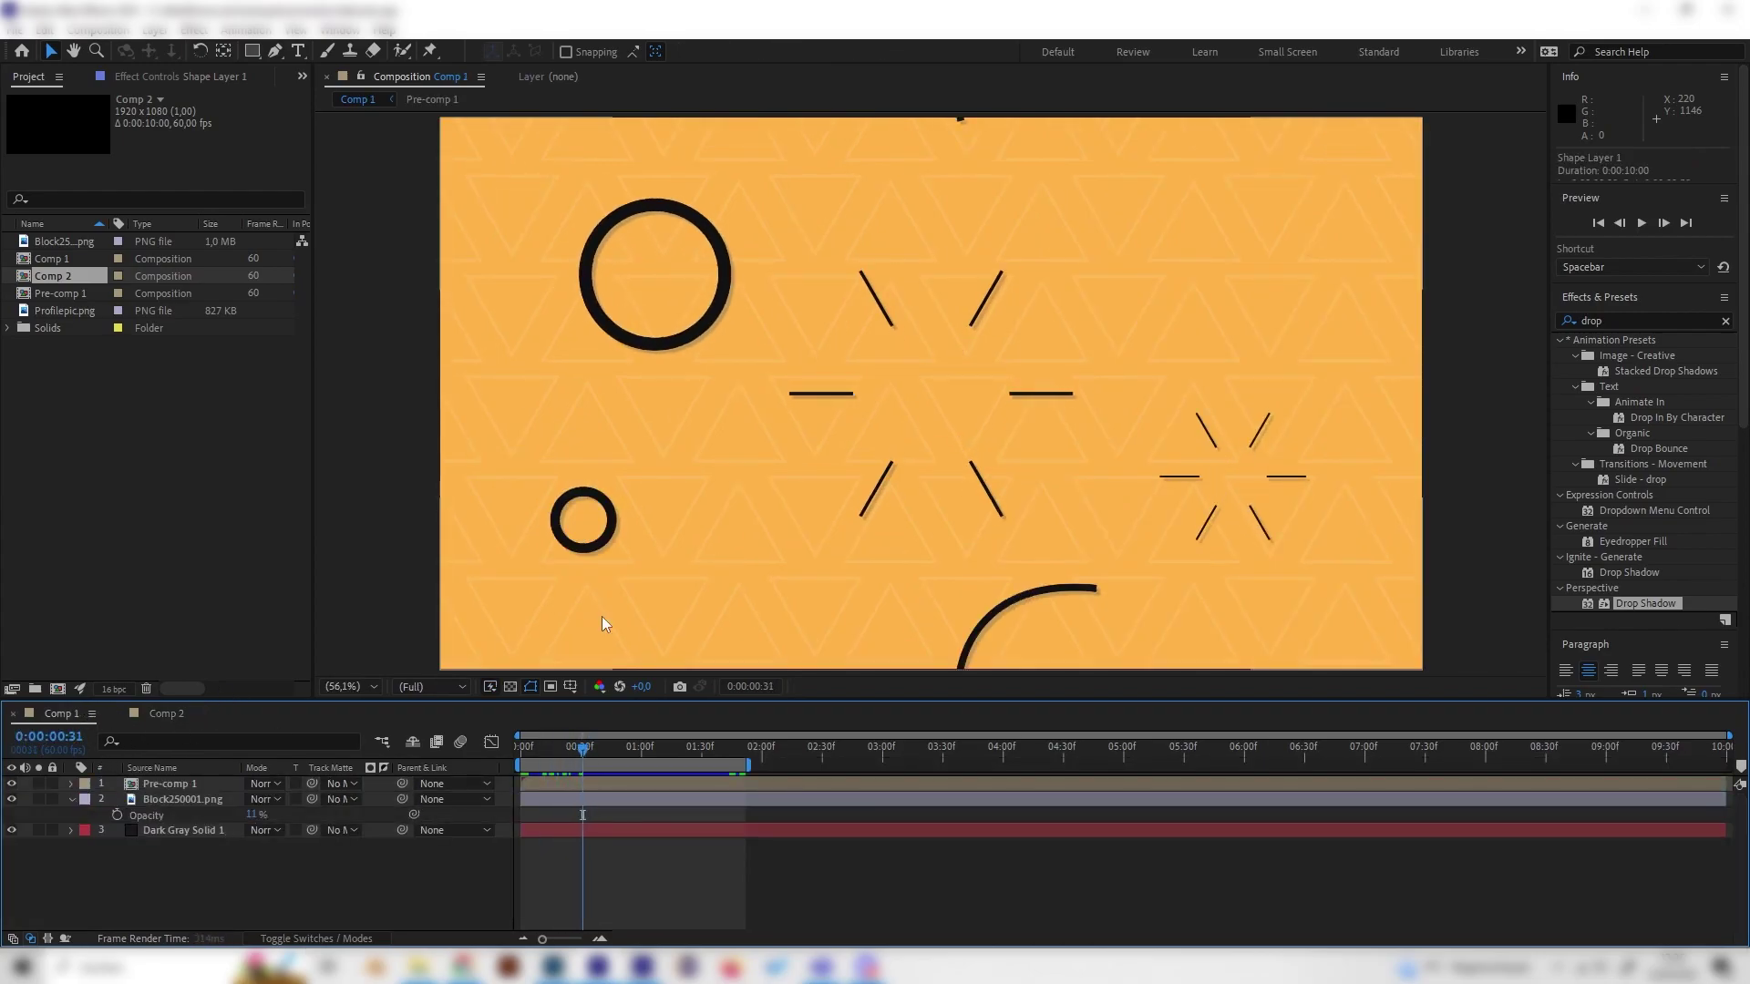
click(157, 715)
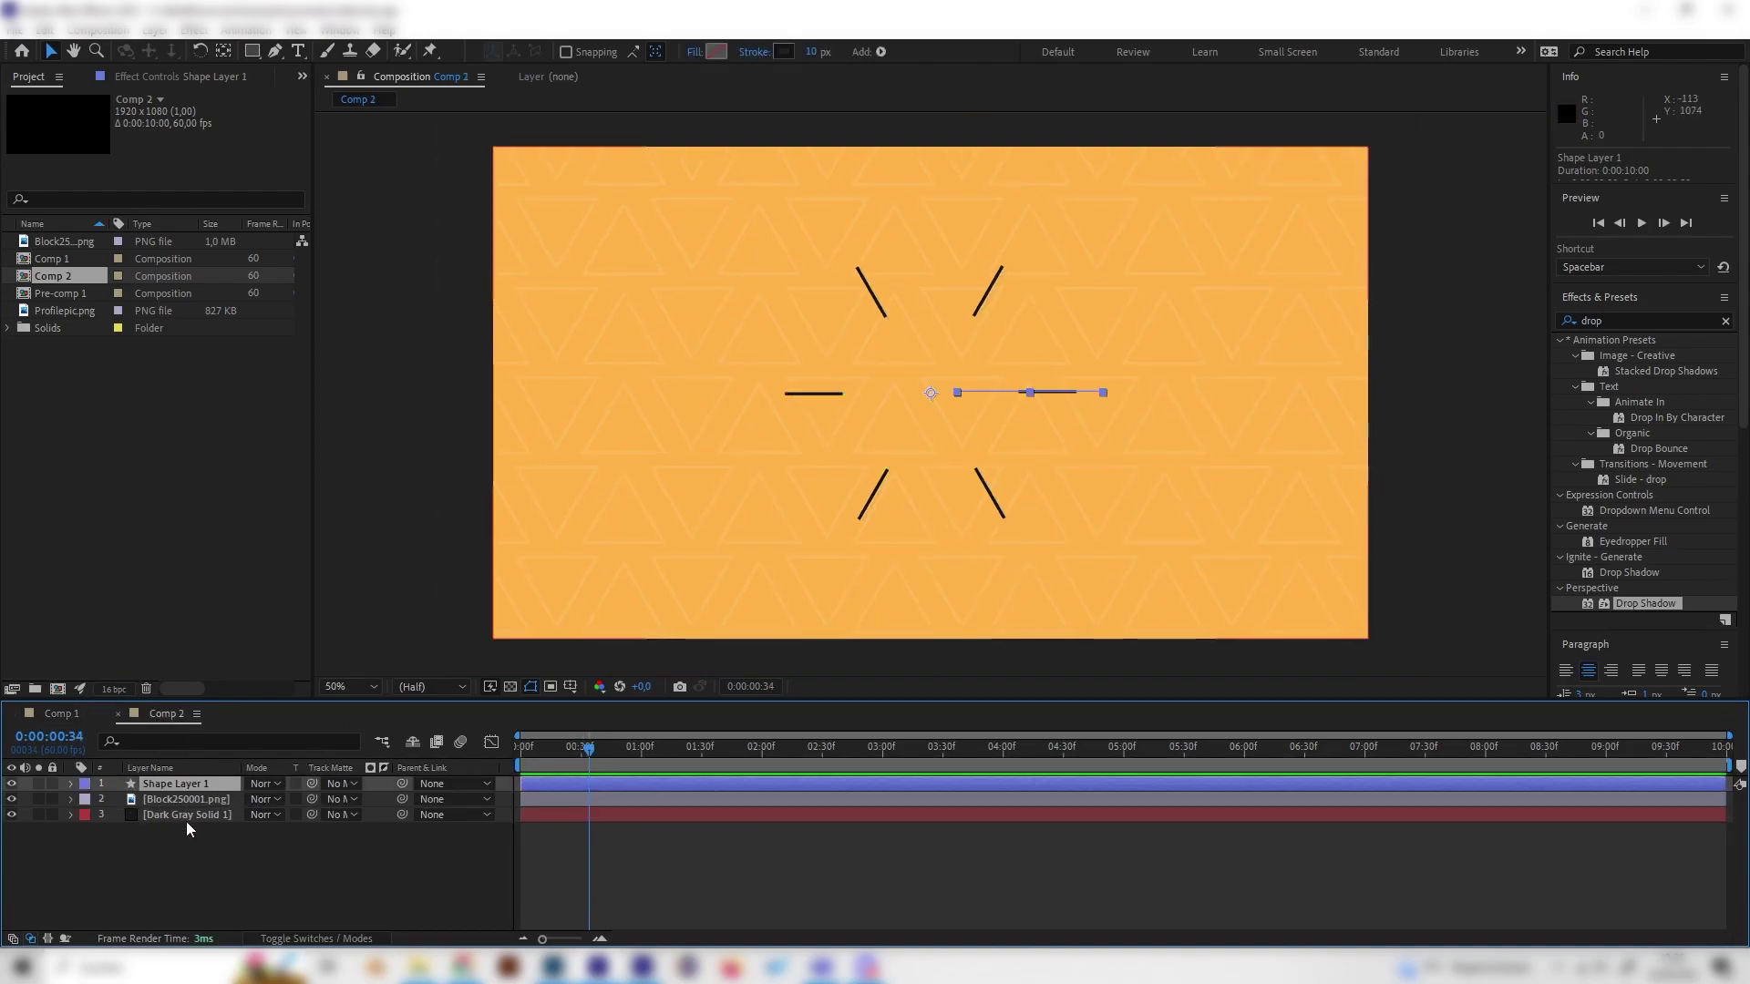
Hide Shape Layer 1 and create a new empty shape layer with an Ellipse path added to its contents.
click(11, 783)
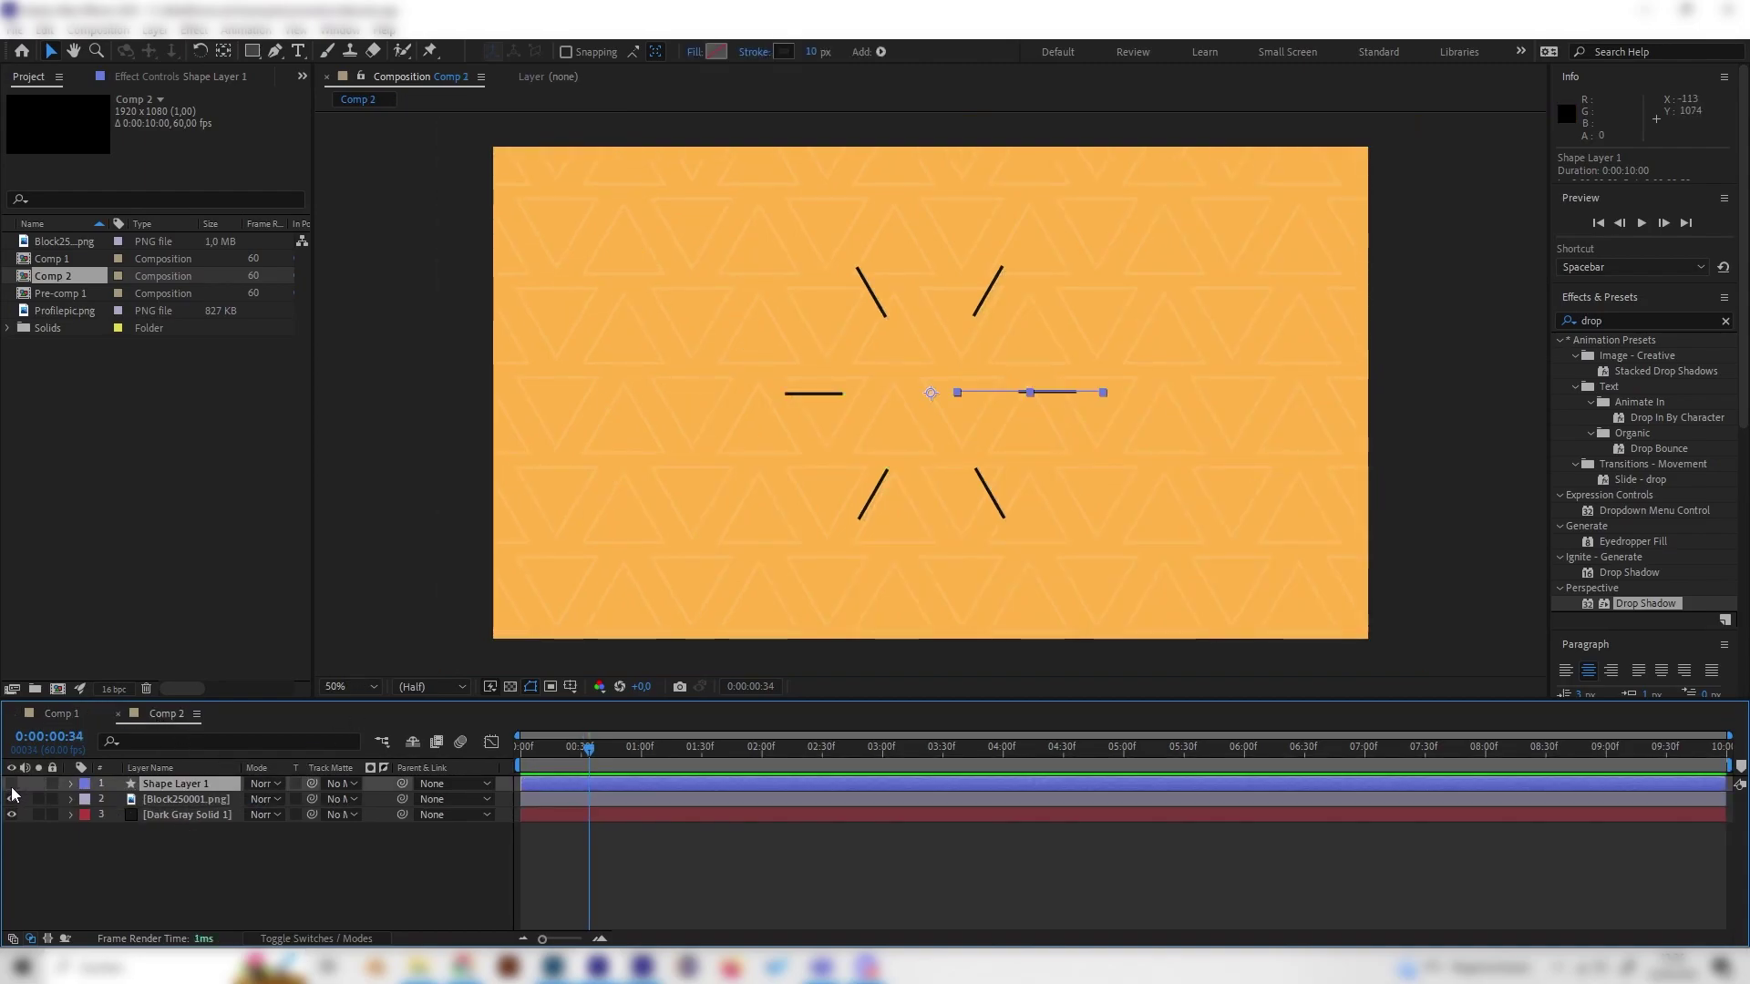
right_click(195, 856)
mouse_move(280, 640)
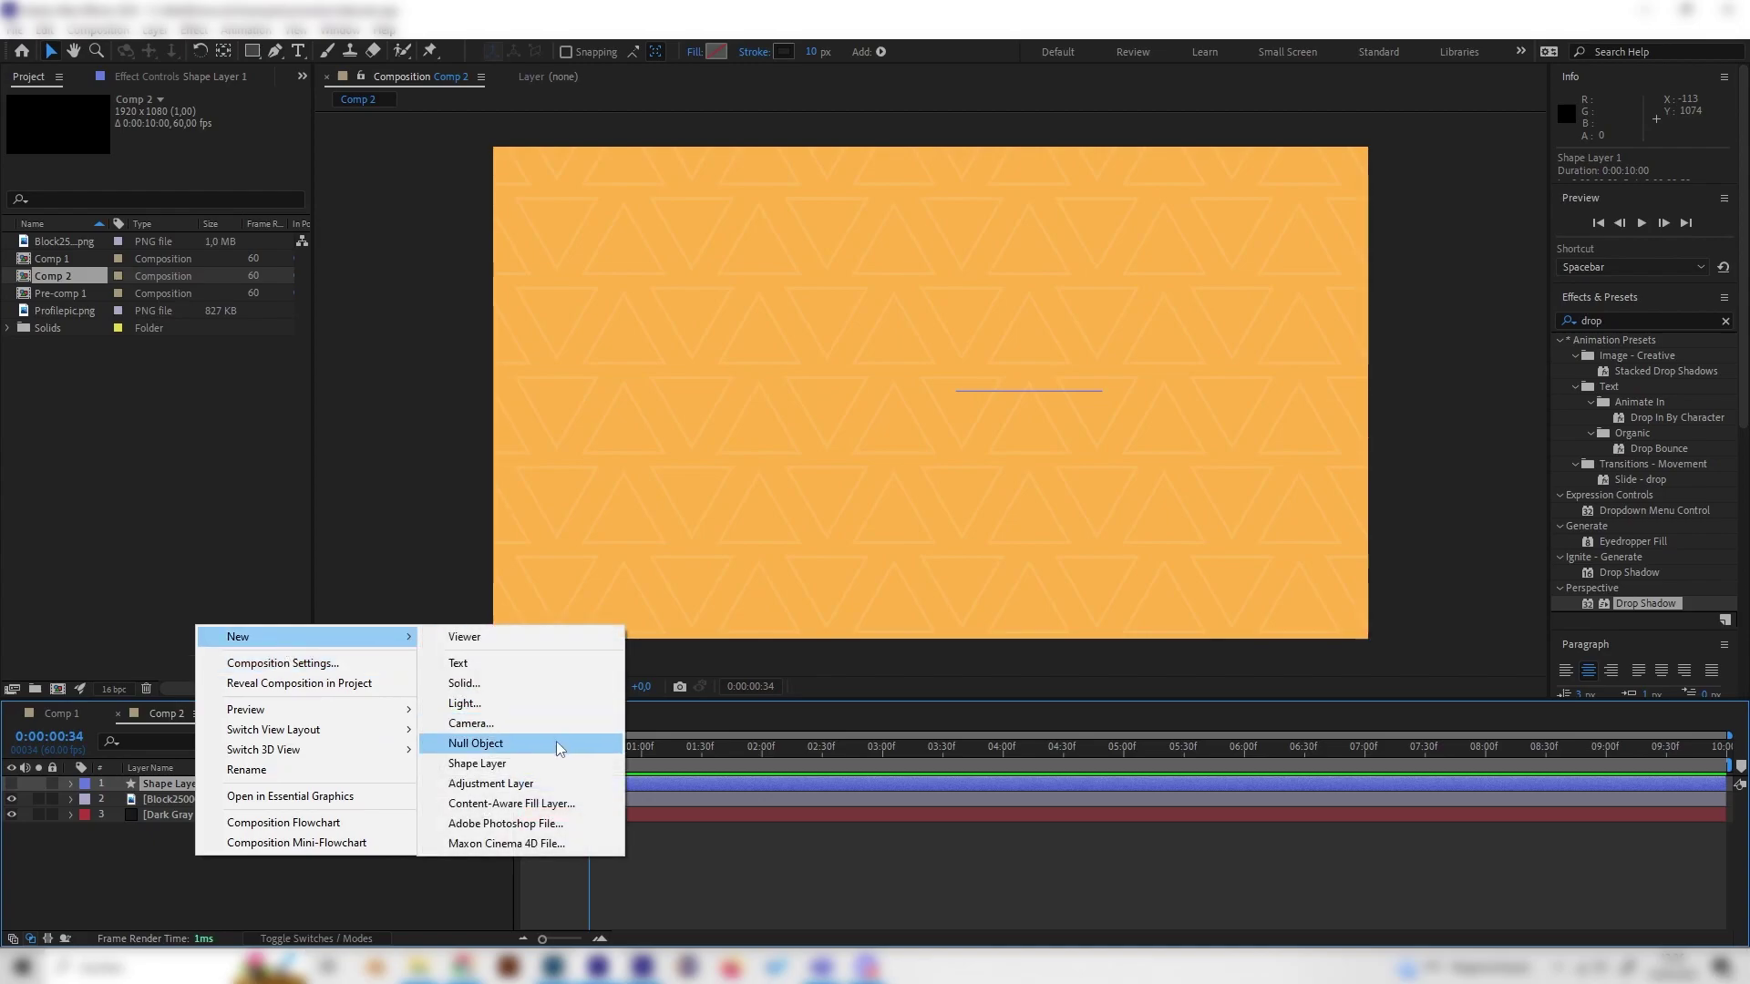
click(529, 759)
key(q)
click(72, 784)
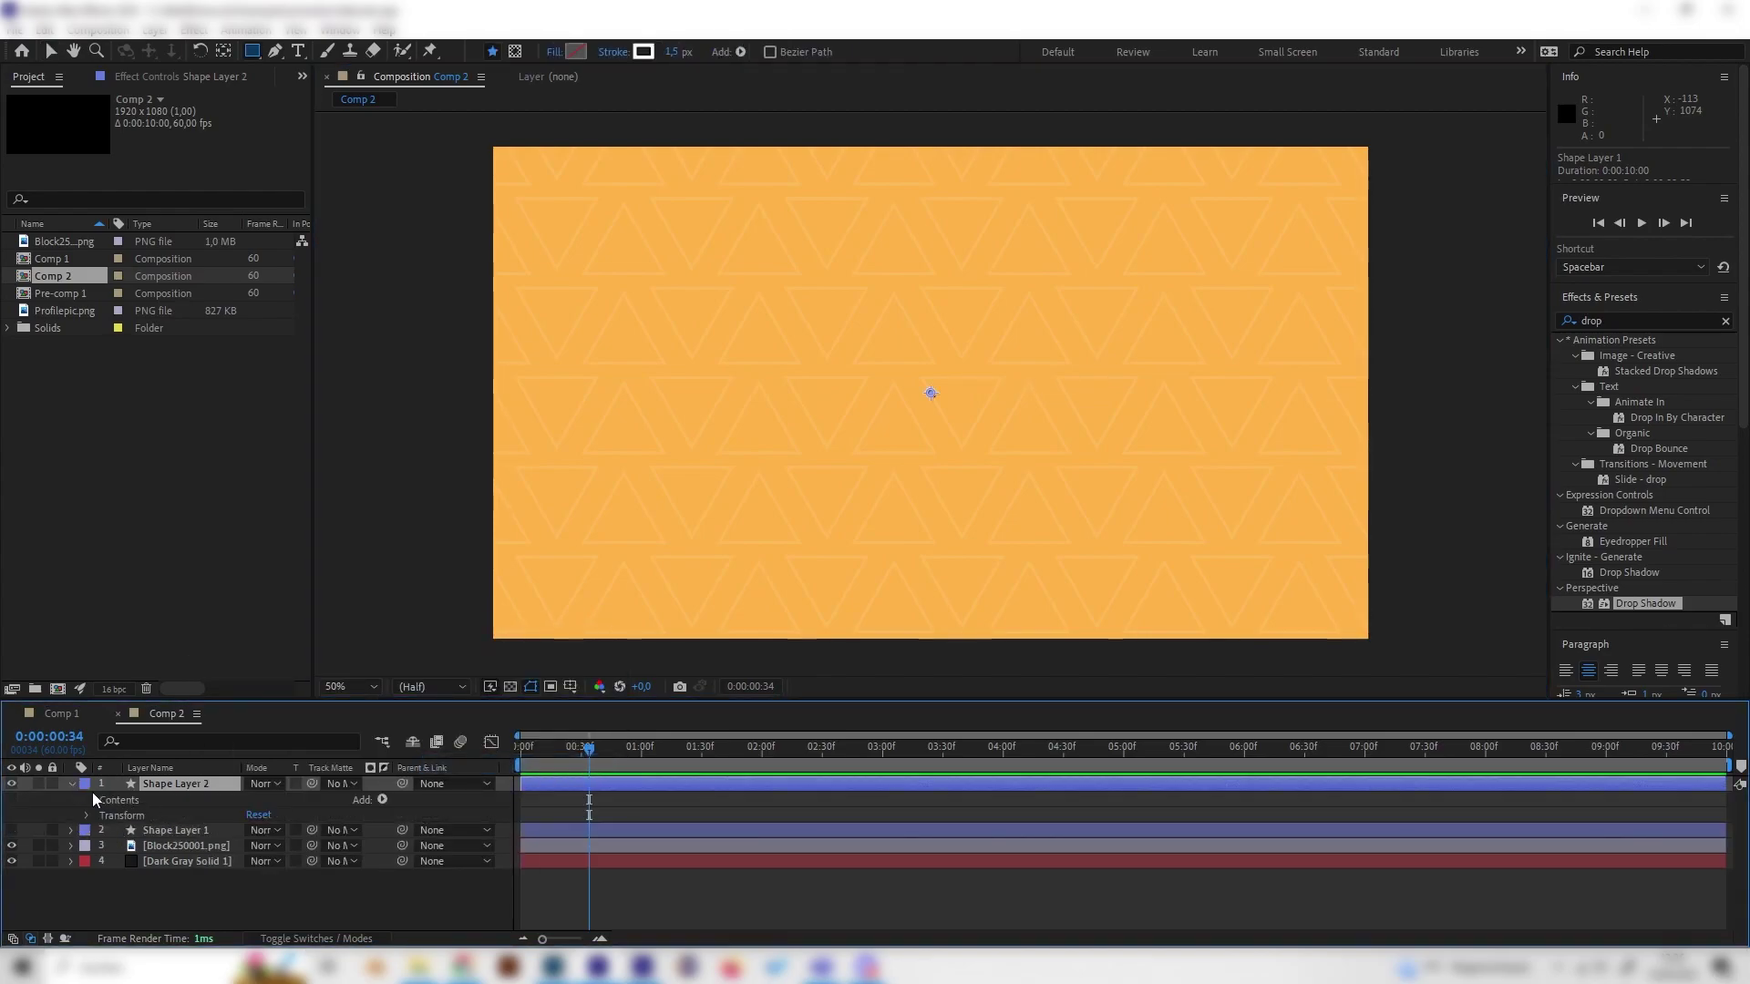
click(378, 800)
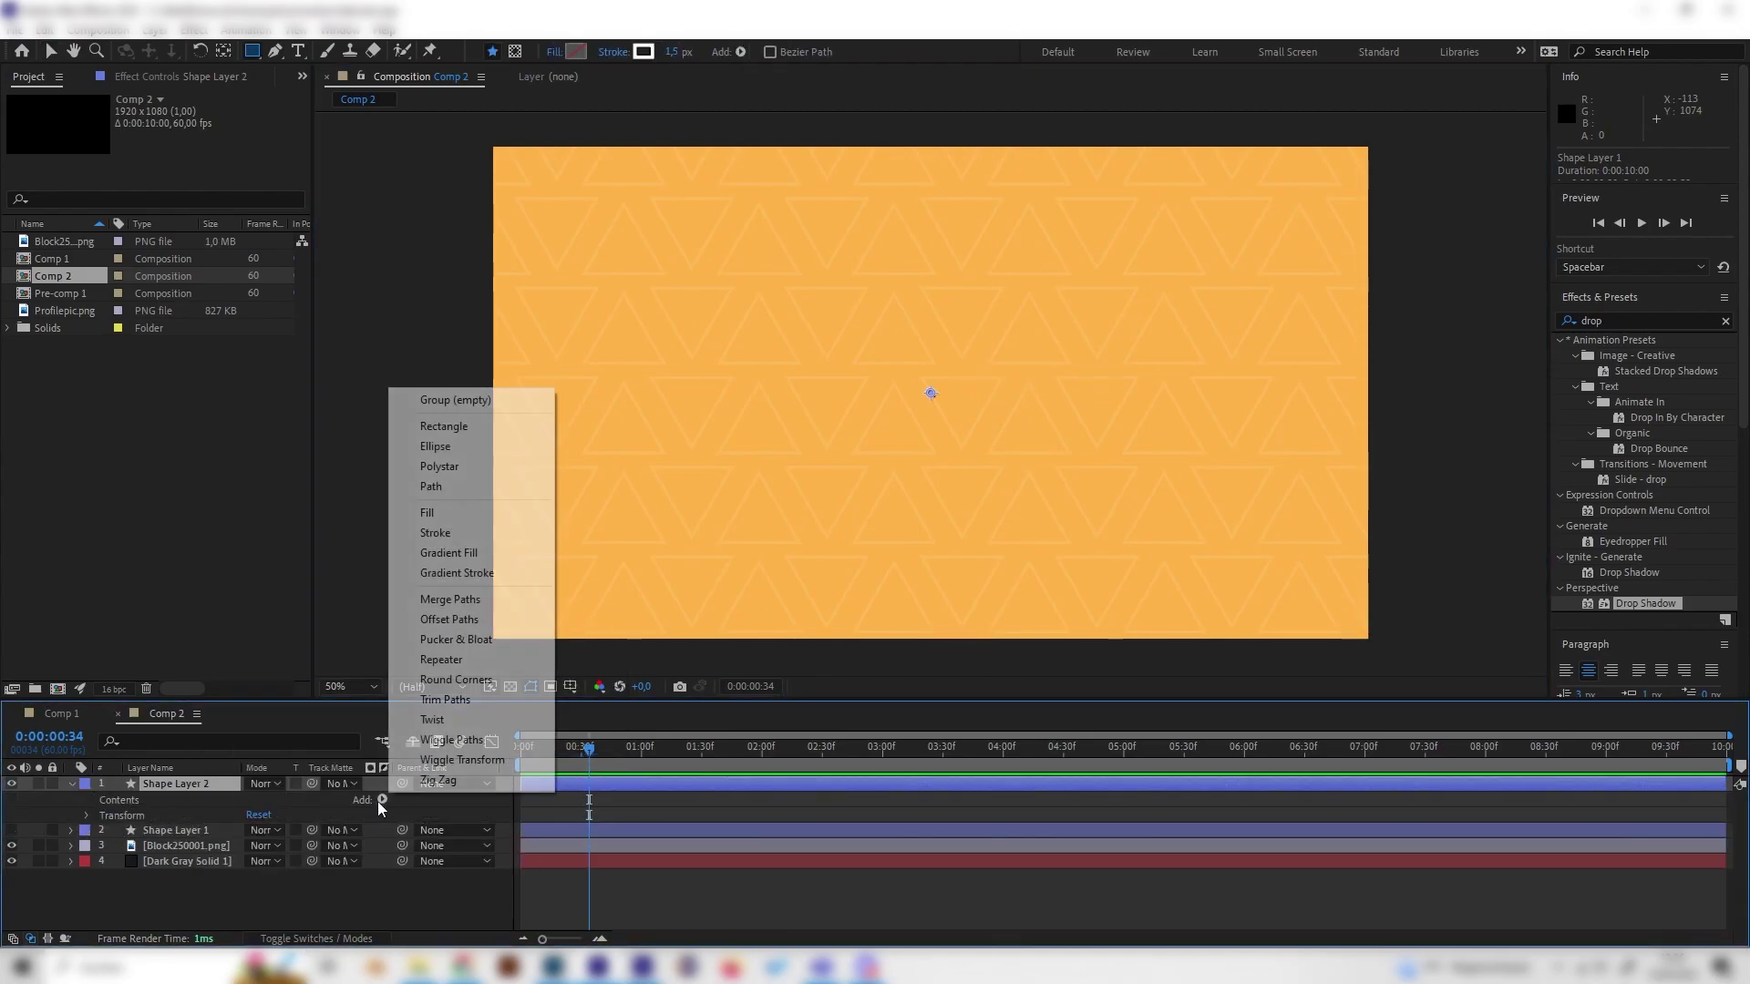
click(436, 446)
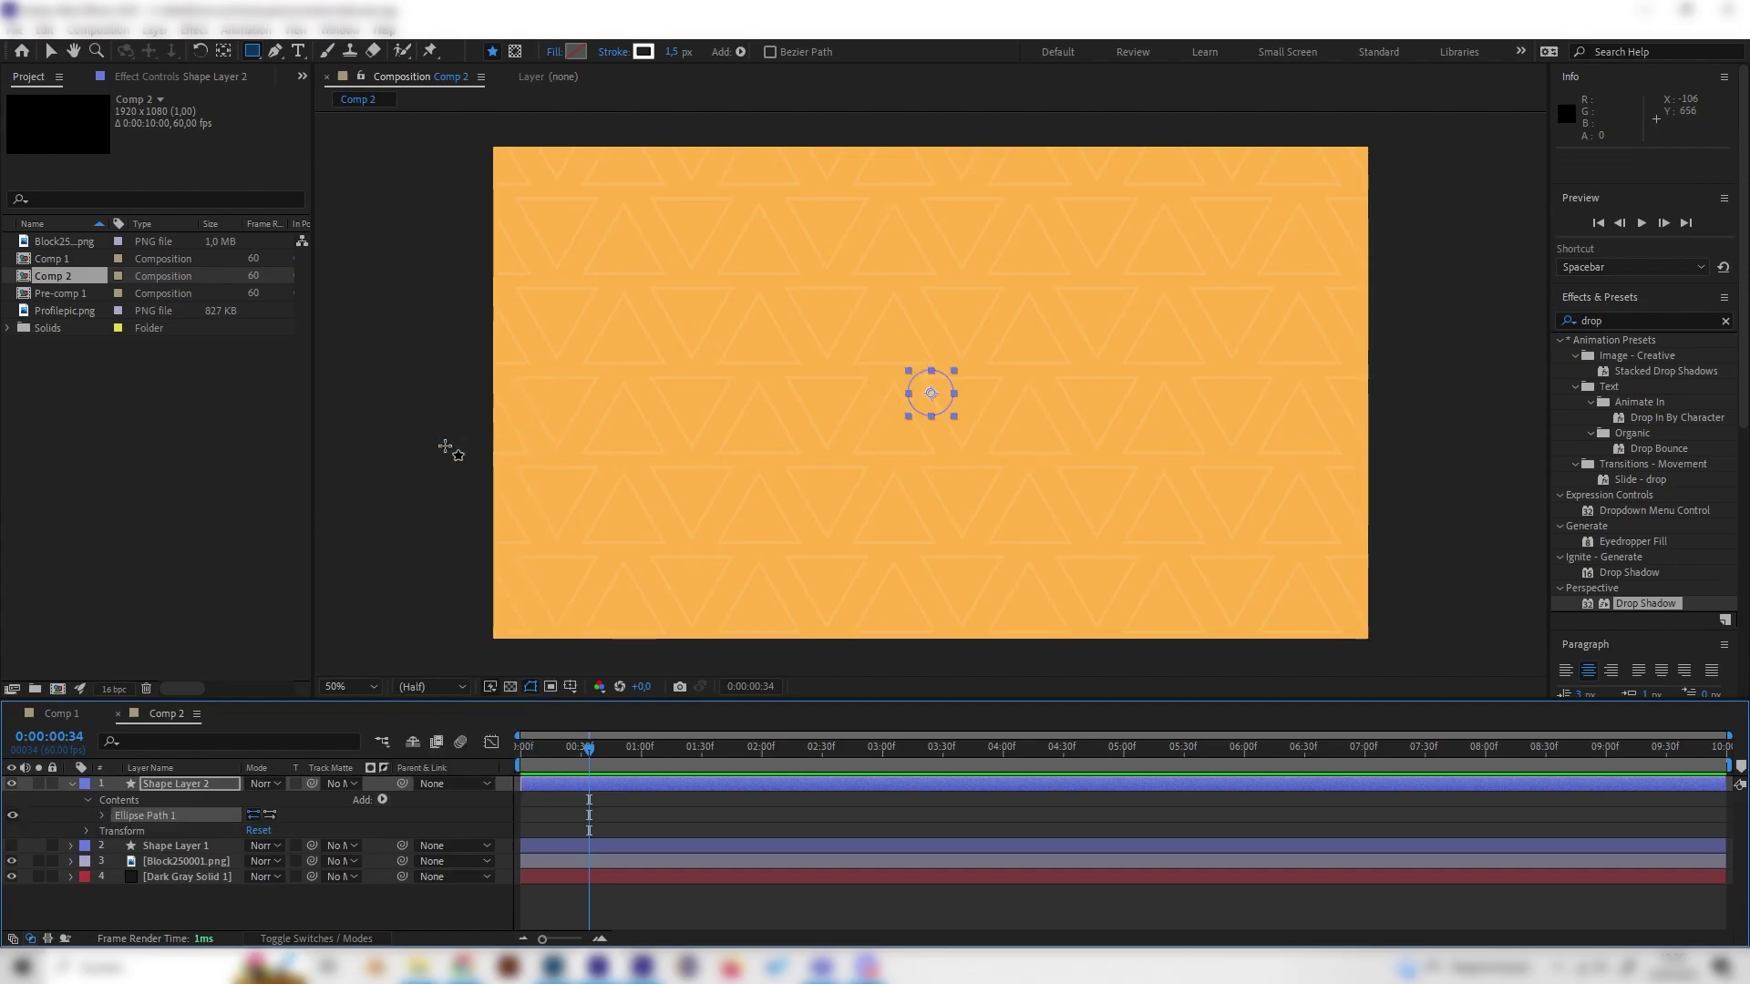
Set Ellipse Path 1's Size to 0 at the first frame and add a Size keyframe there.
click(102, 815)
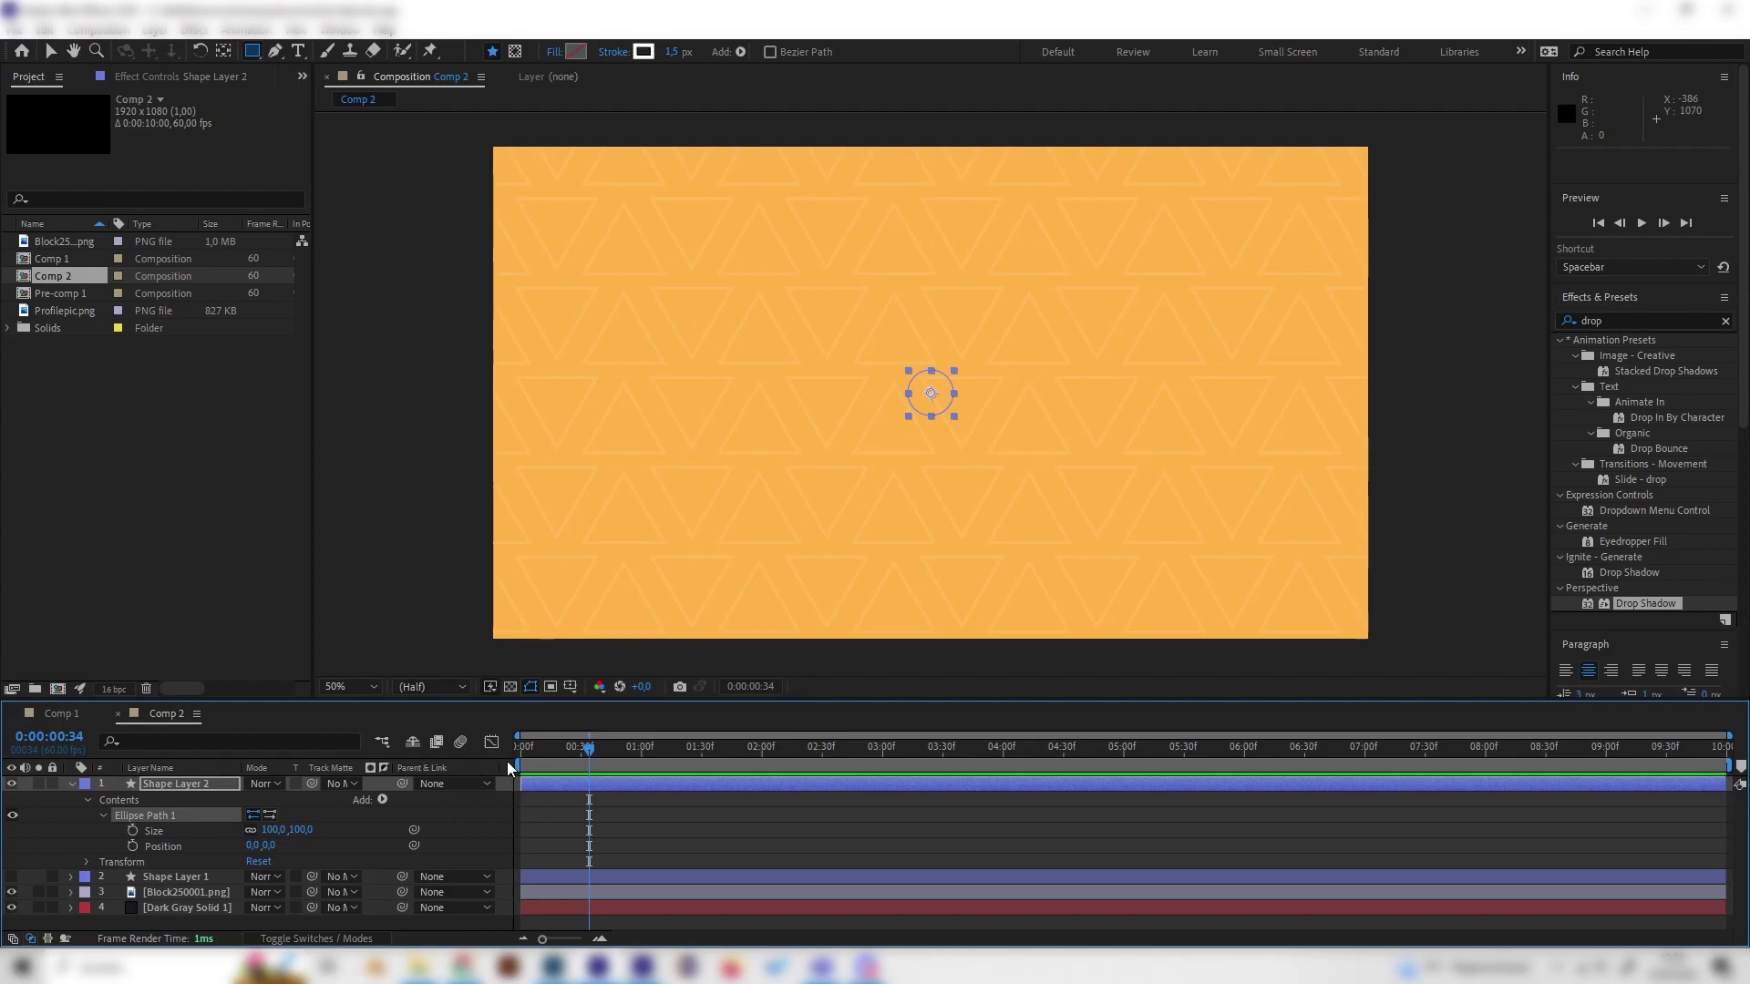
key(Home)
click(299, 830)
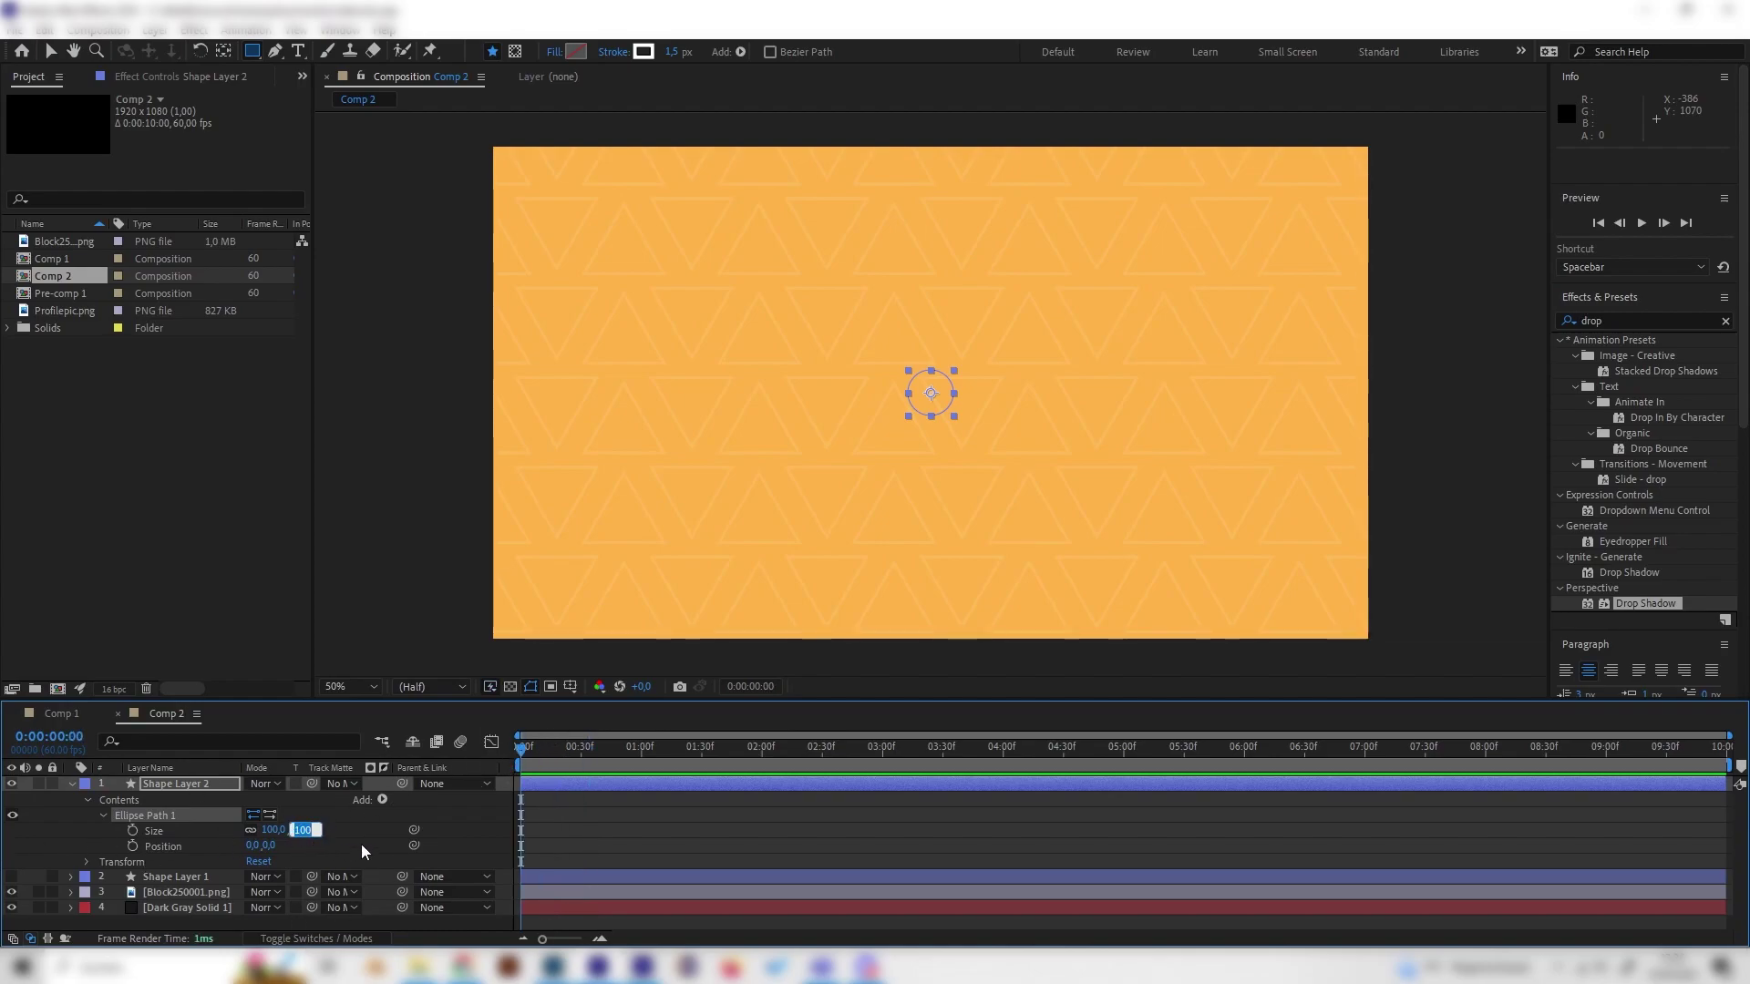
text(00)
key(Return)
click(132, 830)
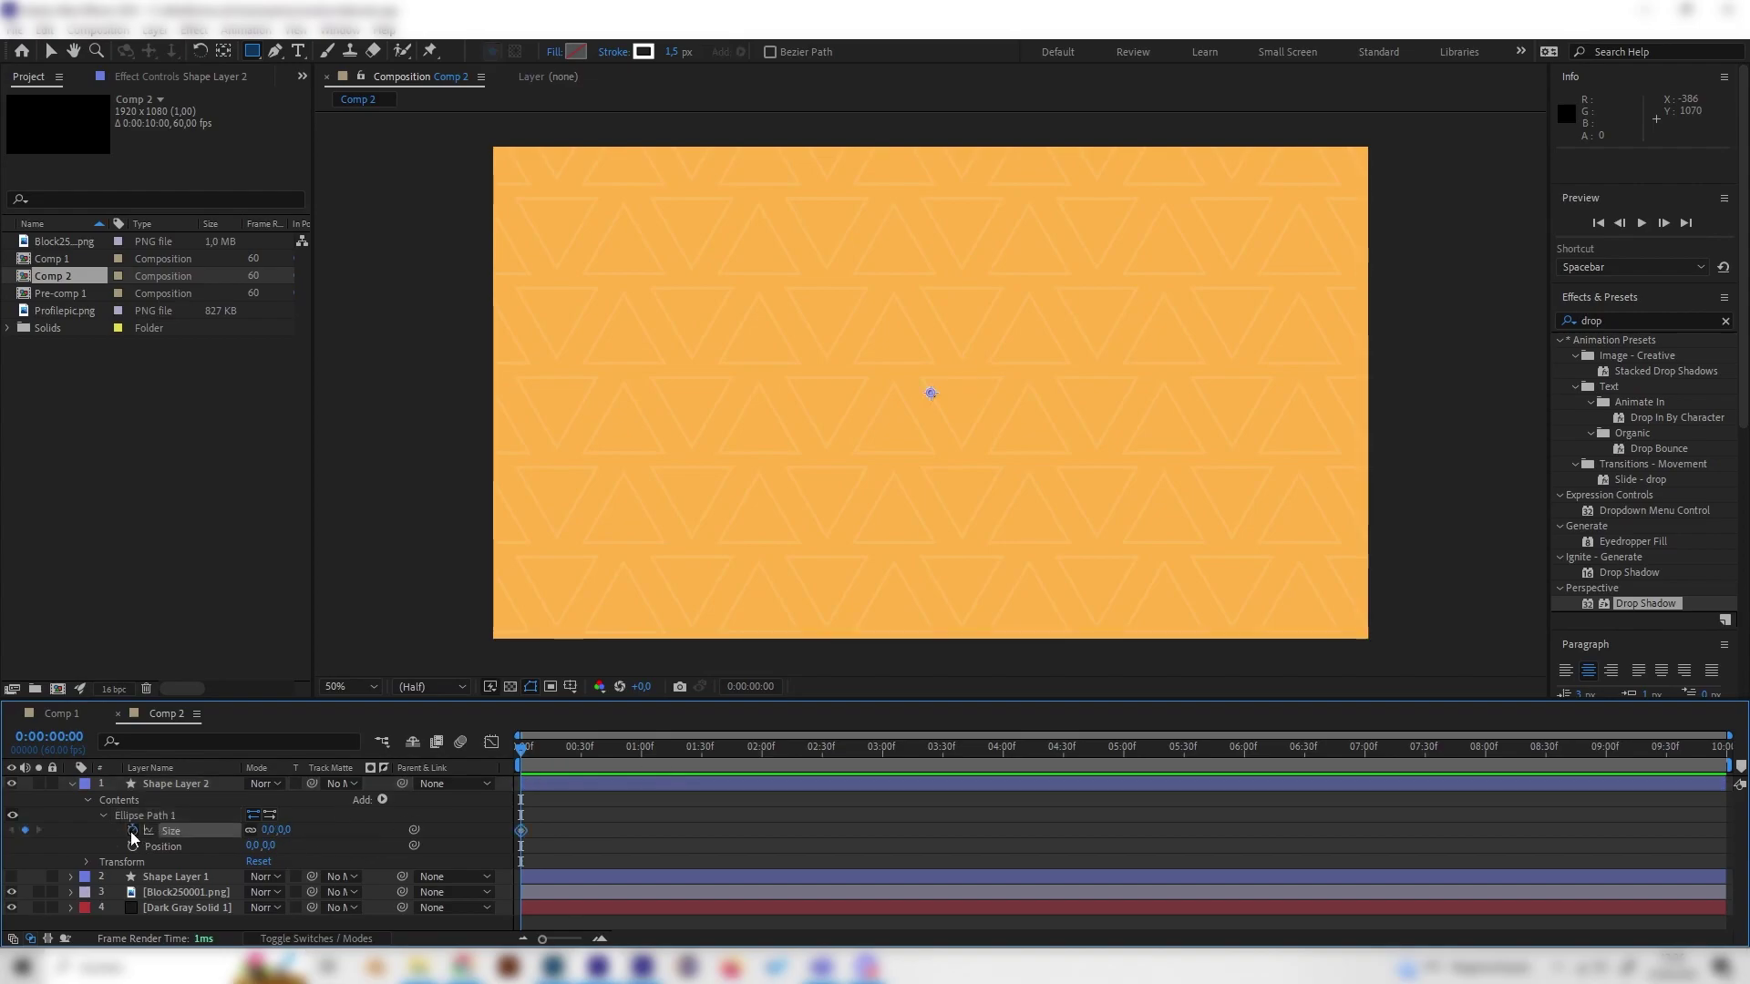
Keyframe the ellipse's Size at 599 at about 1:30 and scrub through the growth.
drag(665, 757, 703, 757)
drag(278, 829, 823, 817)
drag(718, 756, 554, 784)
click(532, 812)
drag(663, 752, 599, 762)
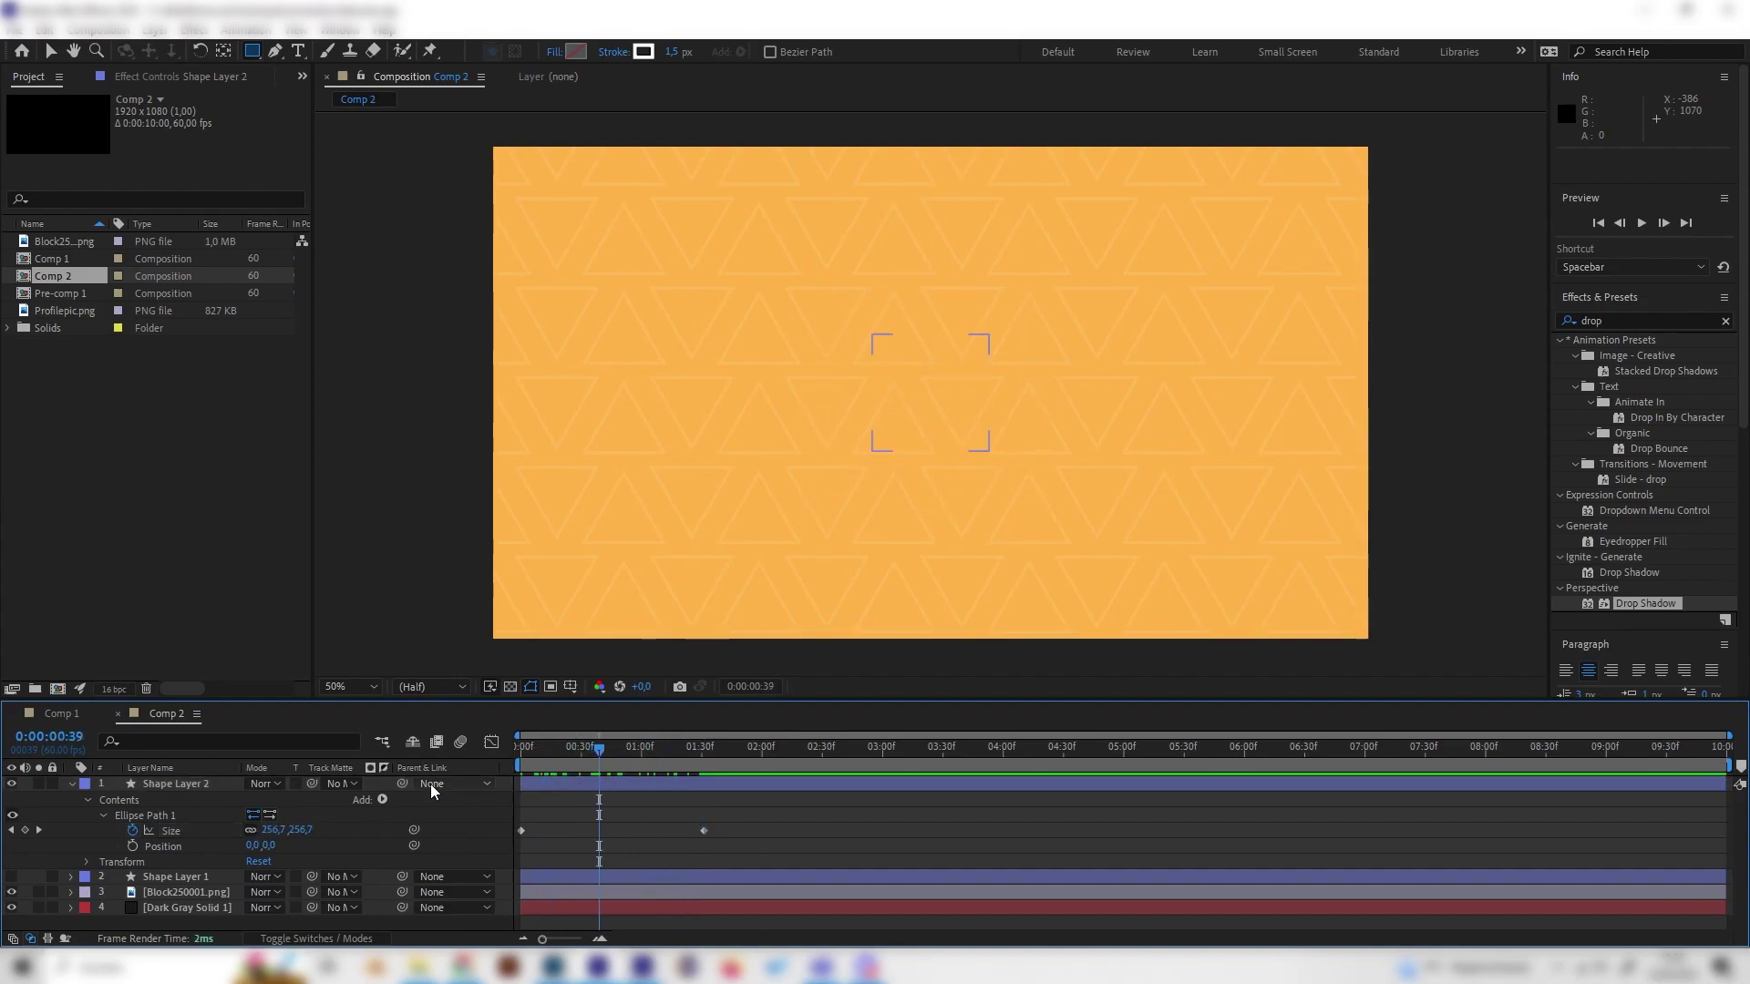
Add a Stroke to the ellipse, set its colour to dark grey 1A1A1A, and preview the growing outline.
click(383, 800)
click(443, 533)
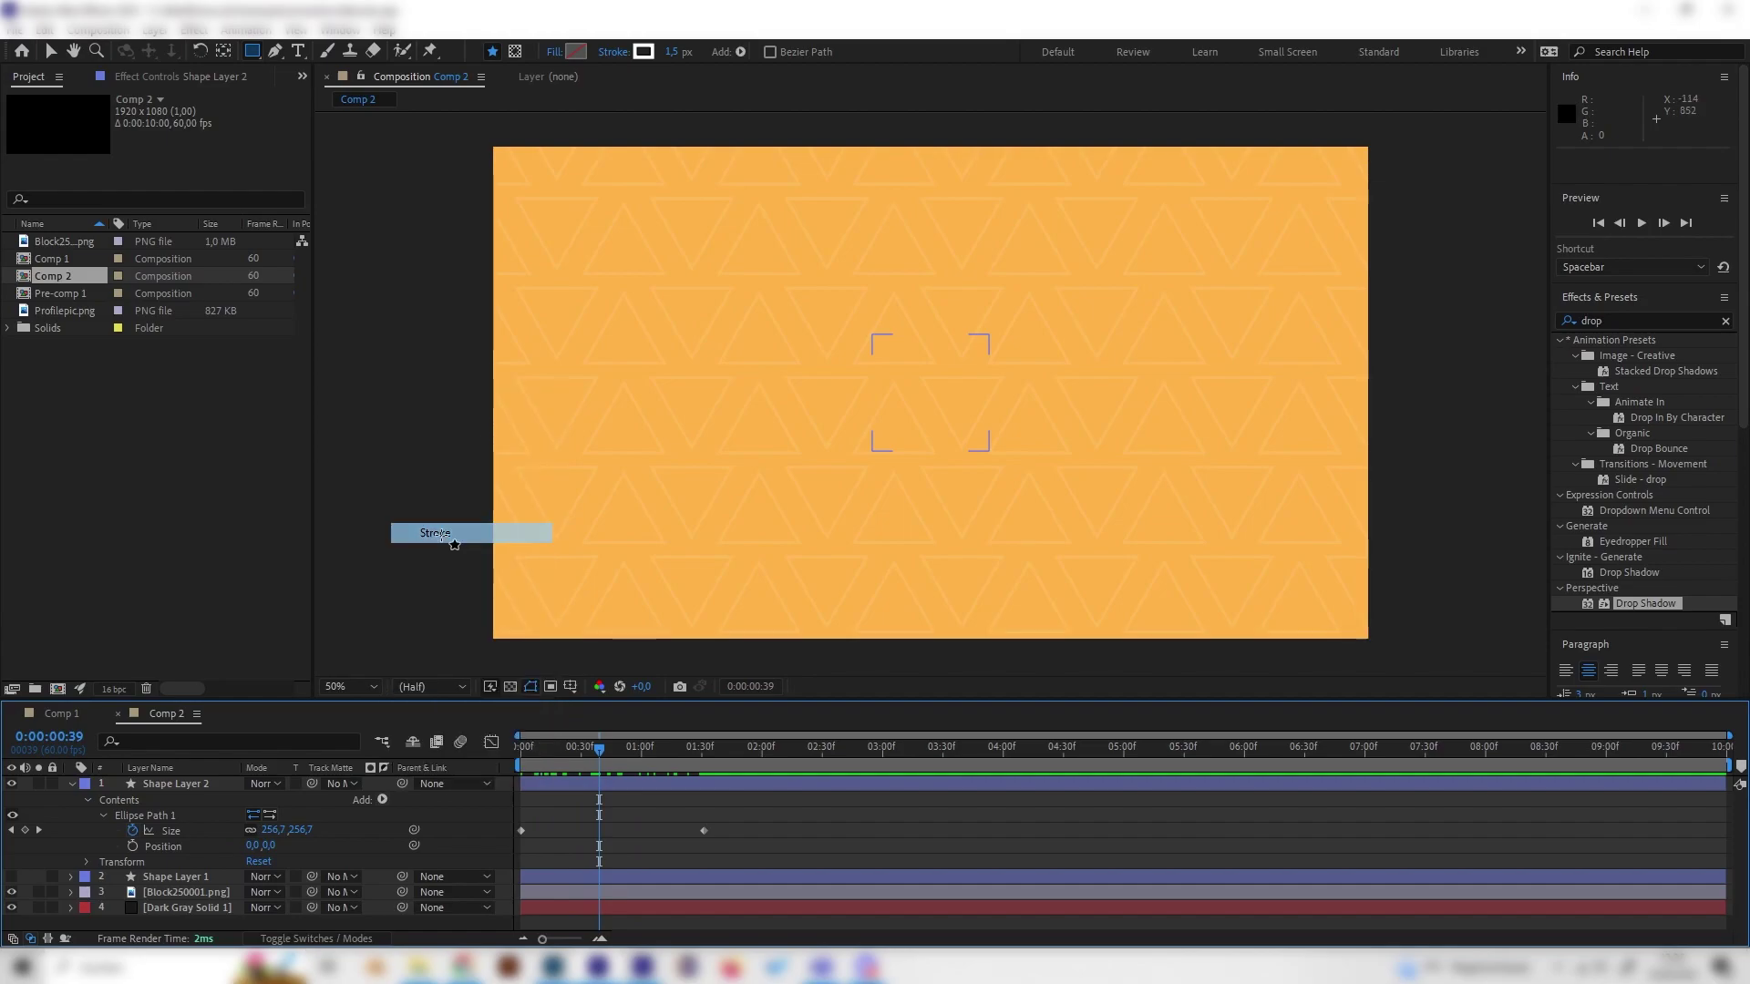
click(102, 861)
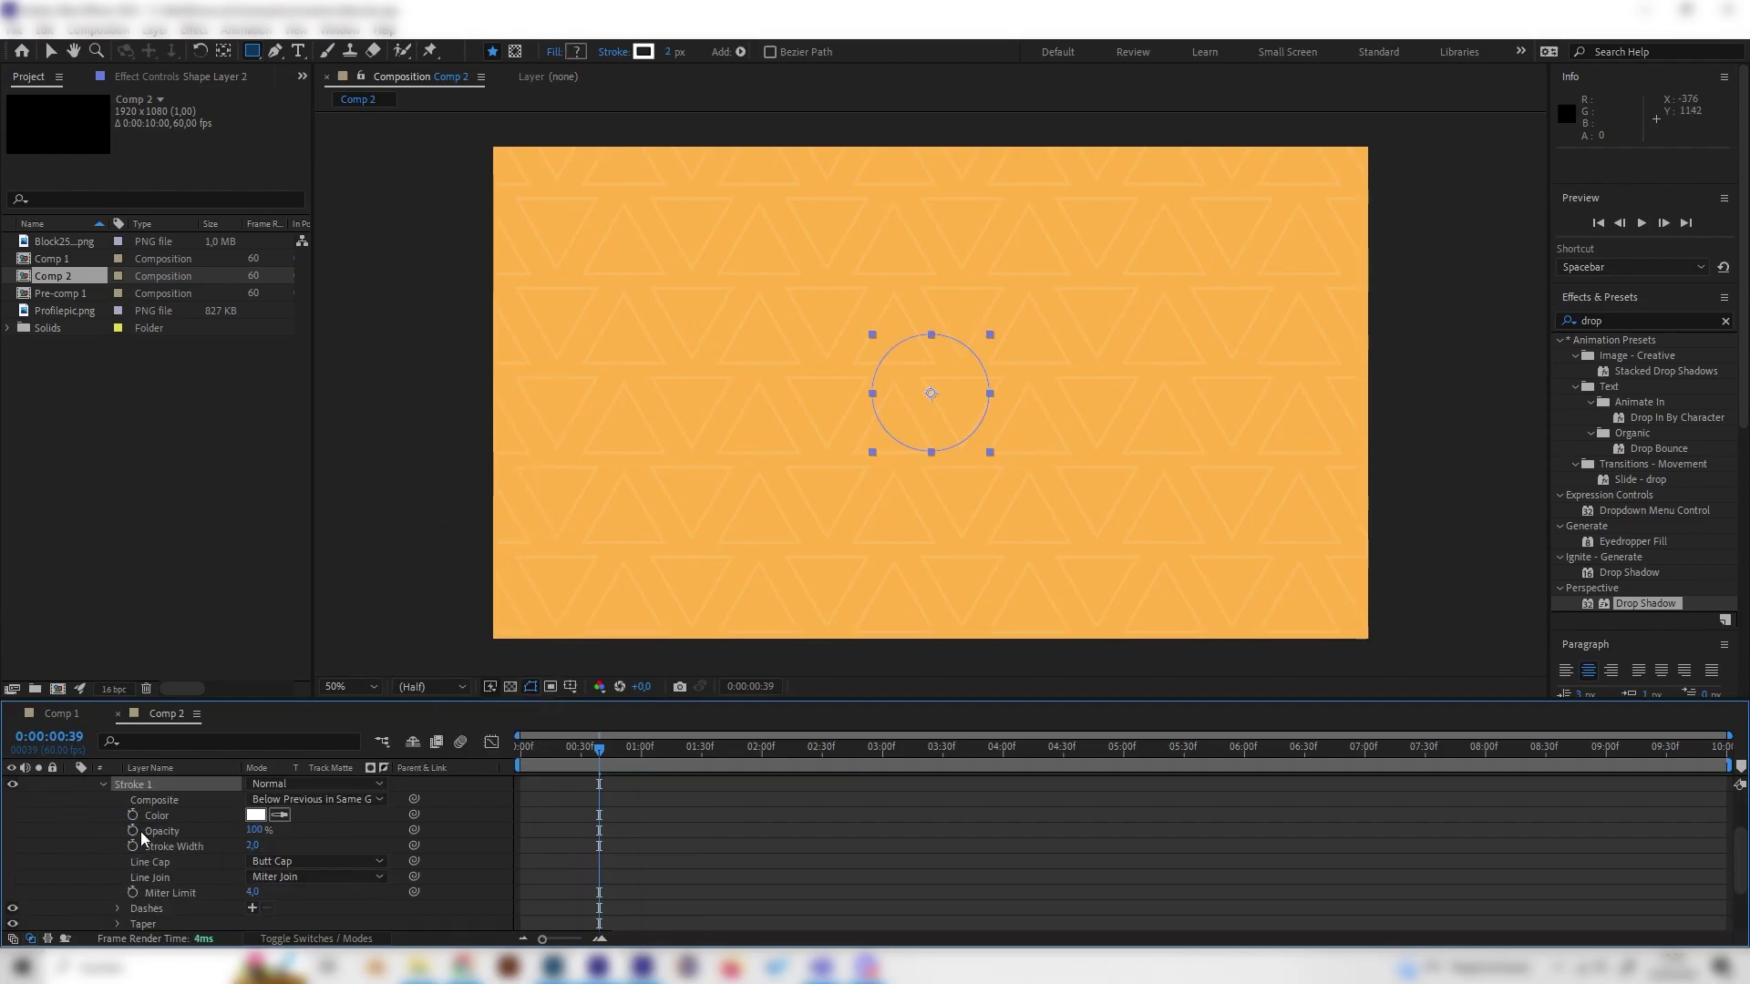
click(255, 815)
click(27, 253)
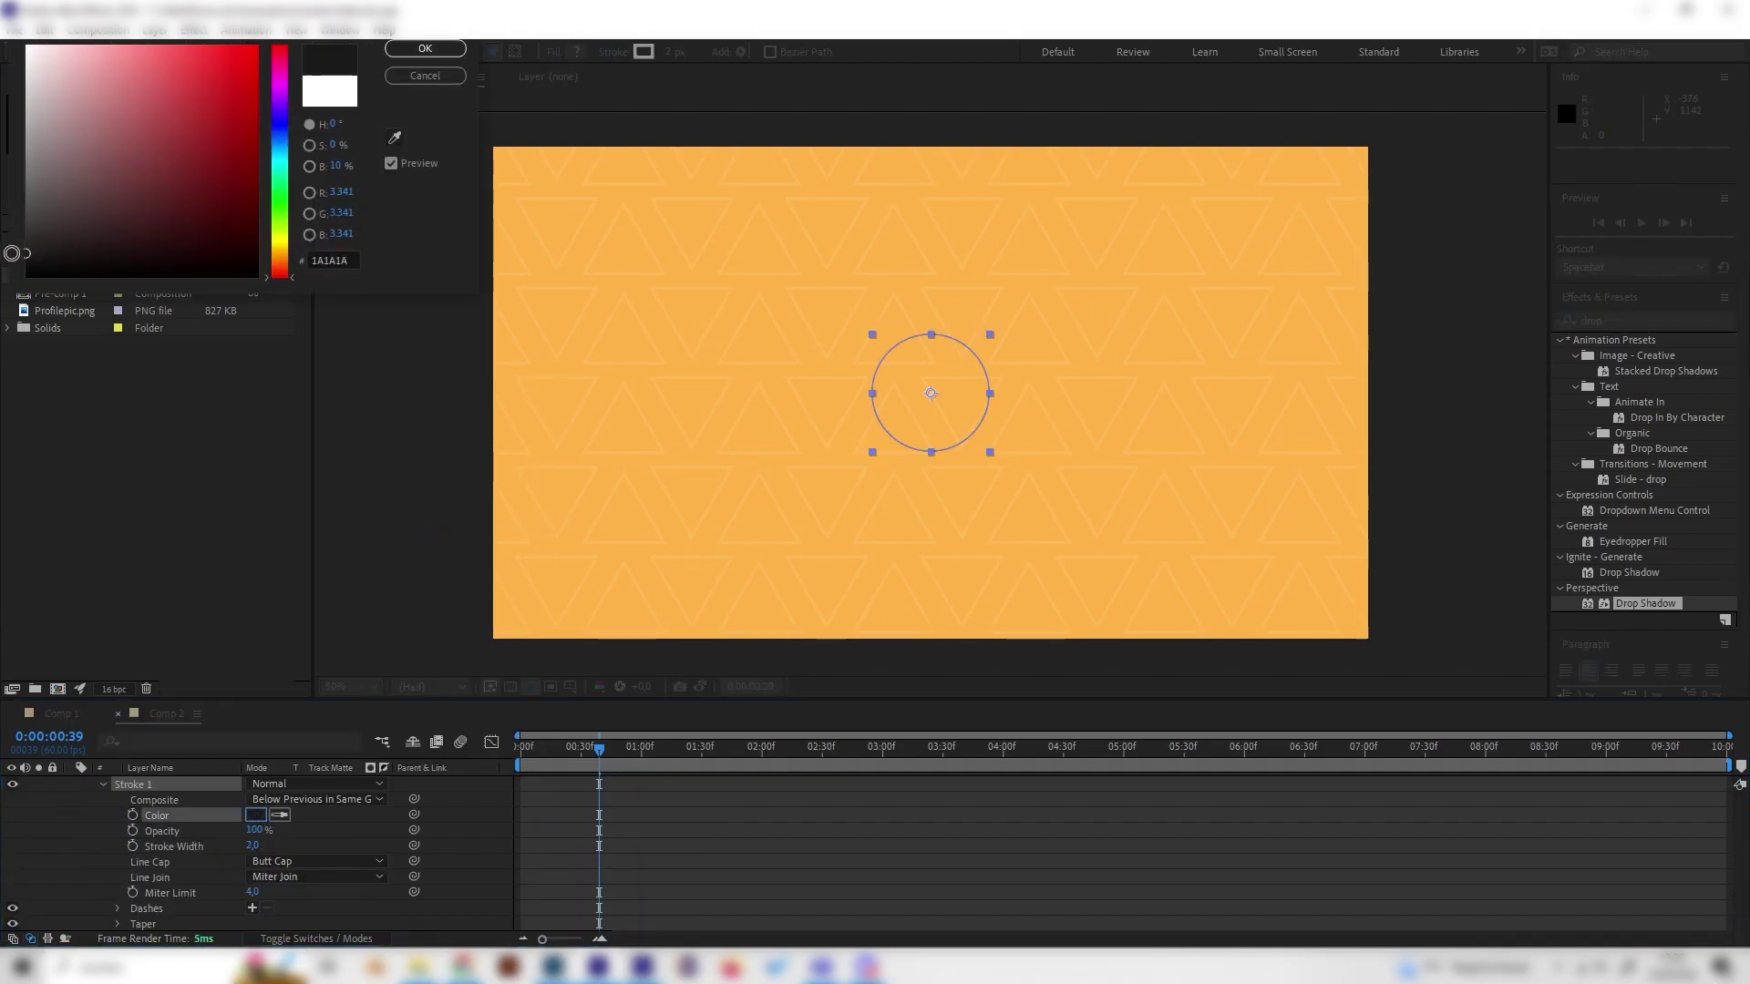
click(452, 72)
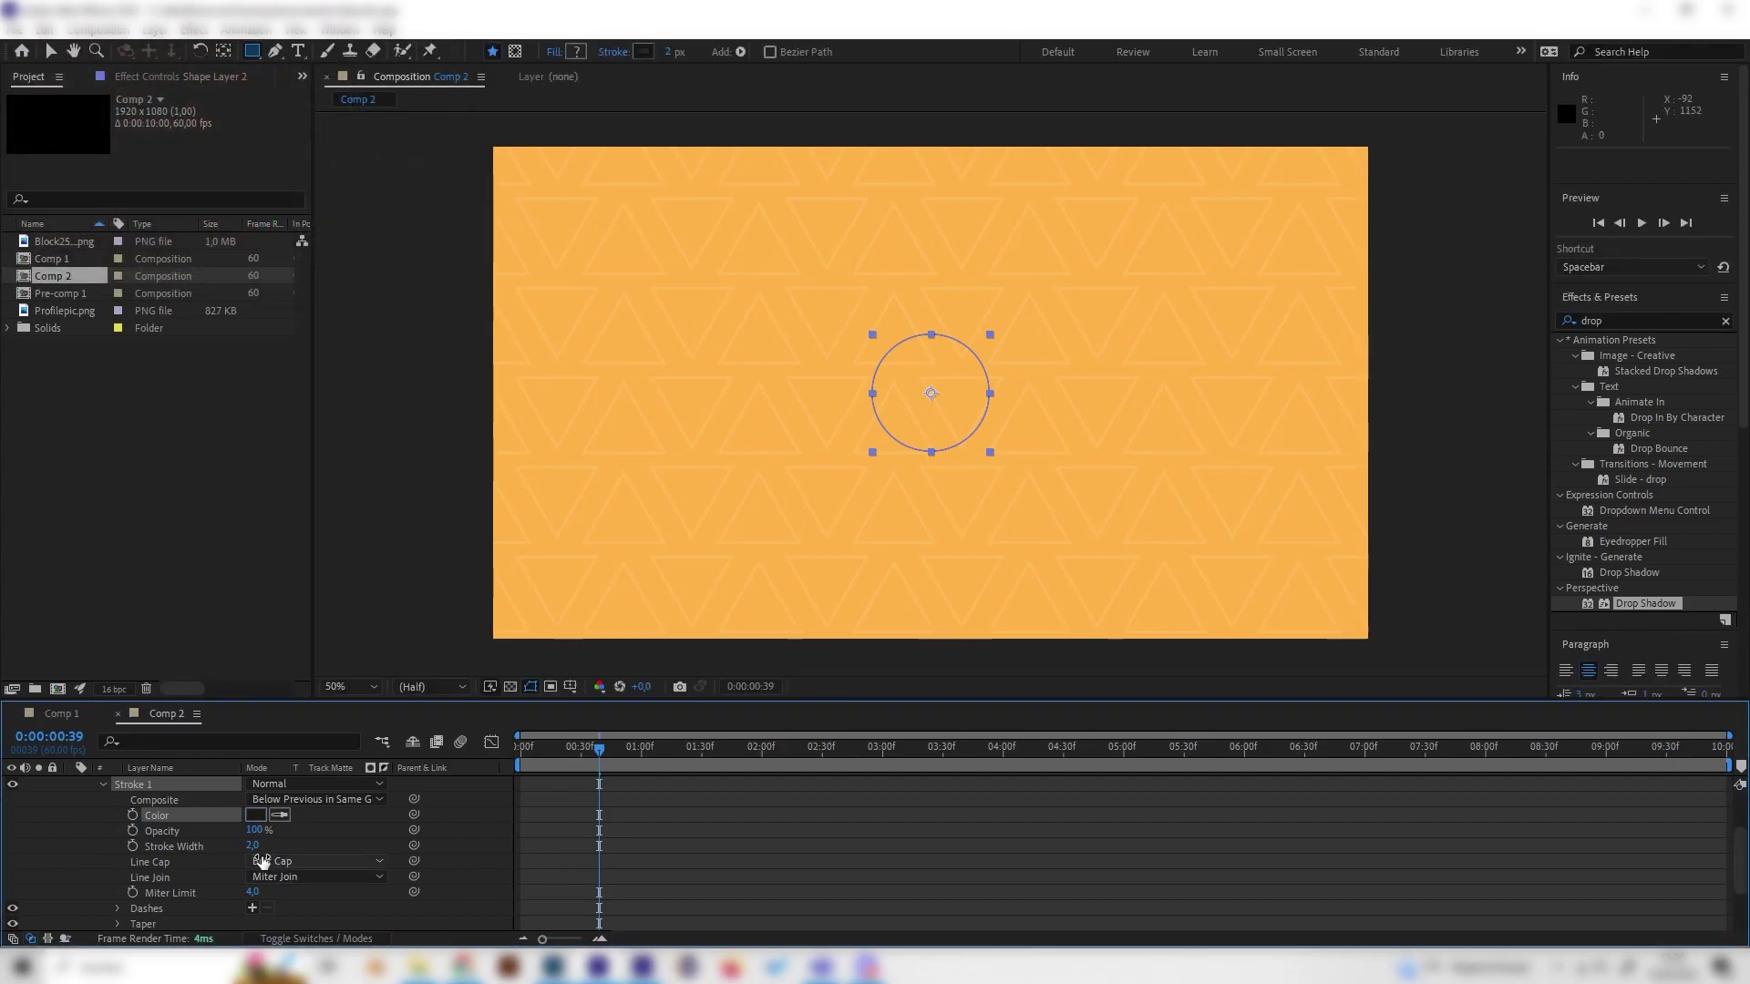
key(space)
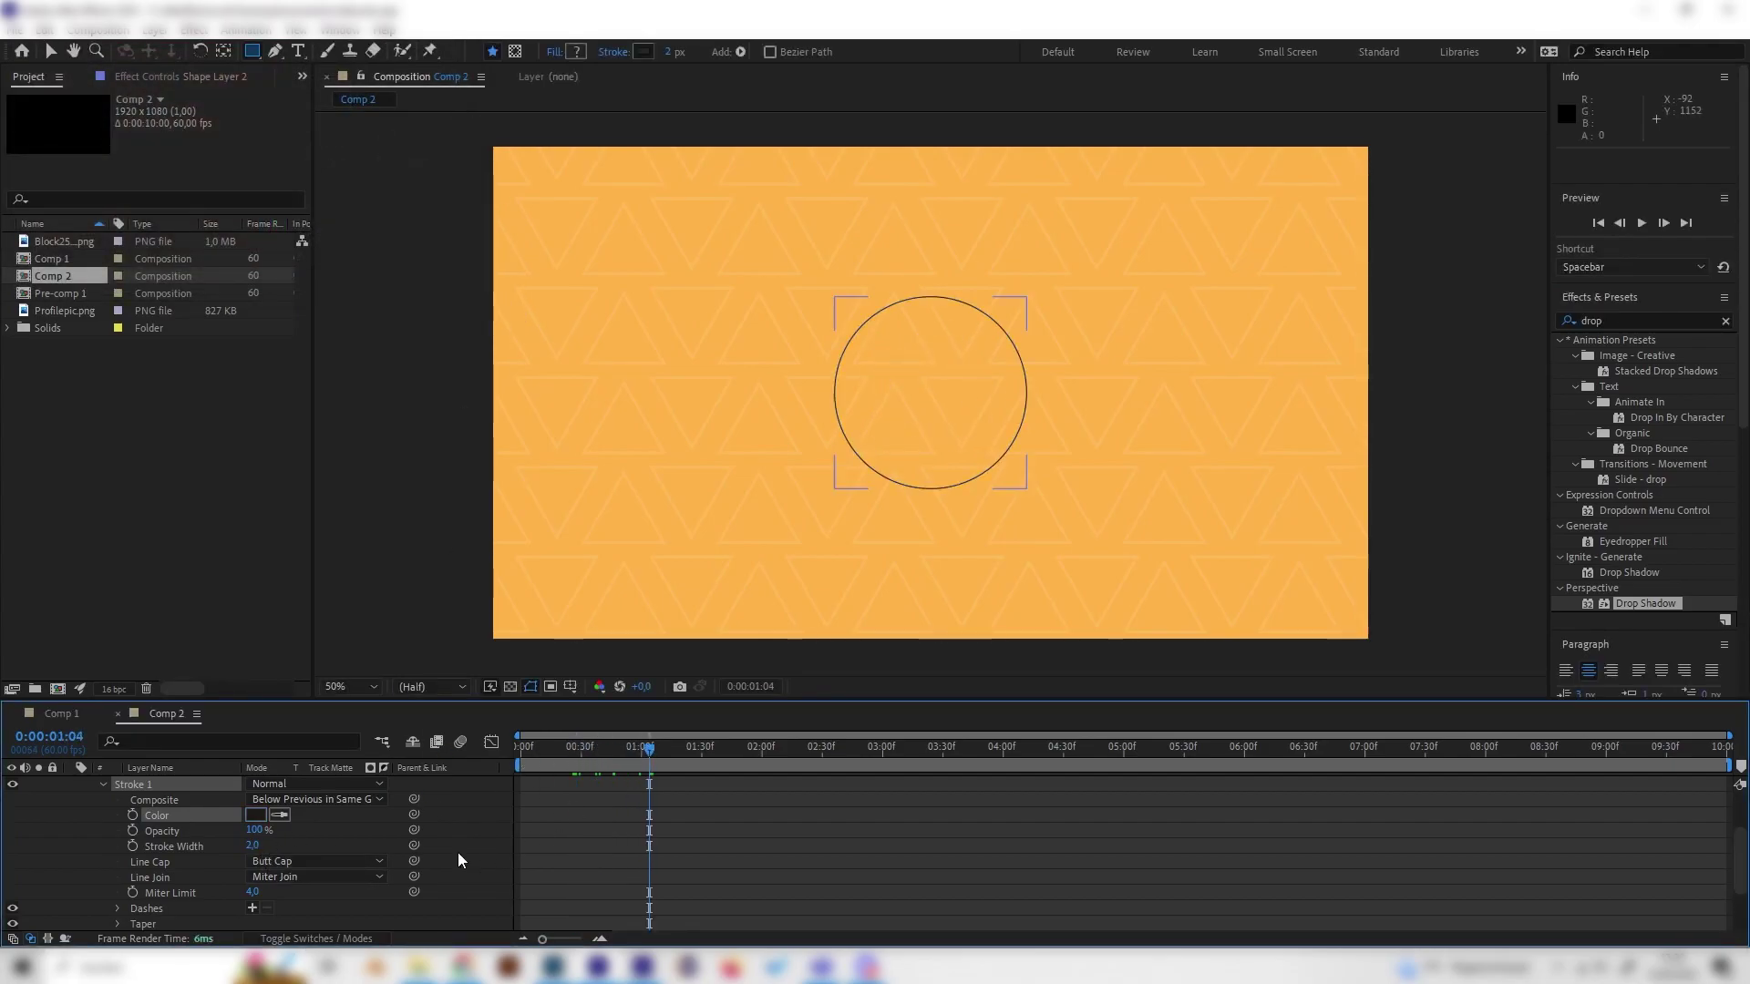
click(457, 851)
click(518, 764)
Set the ellipse's Stroke Width to 50 and preview the thick ring from the beginning.
click(252, 845)
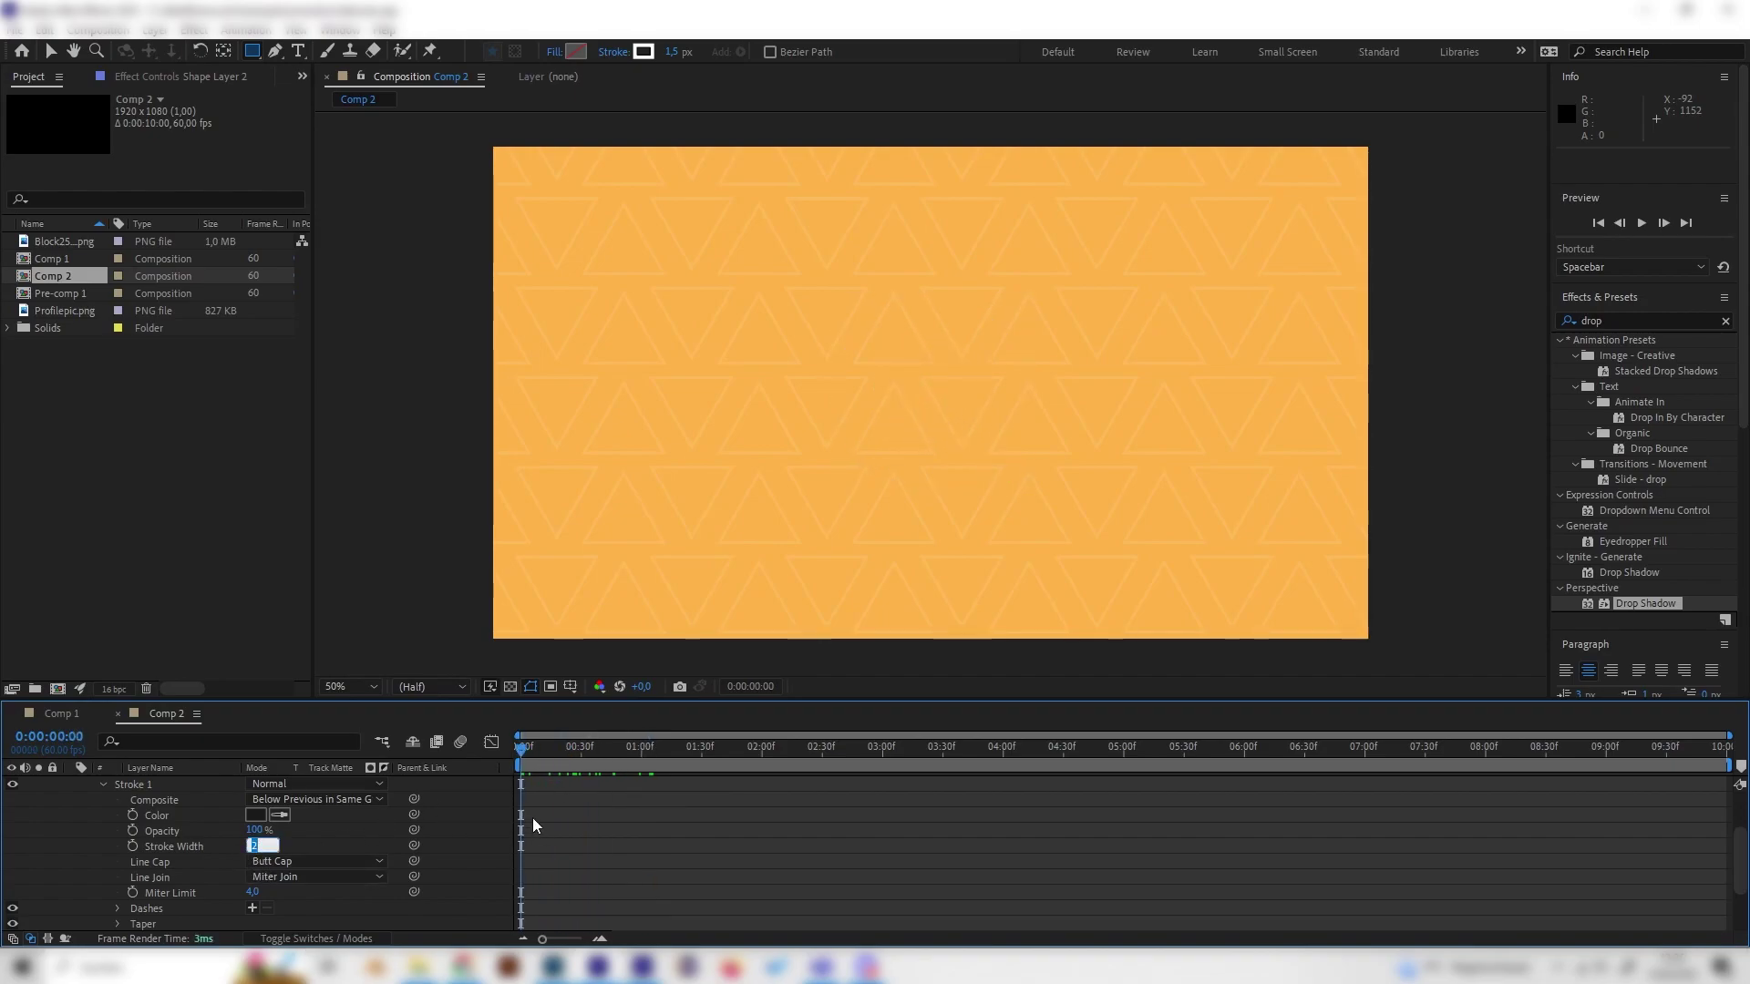
text(50)
key(Return)
drag(560, 750, 516, 754)
key(space)
key(space)
click(538, 751)
drag(538, 753, 515, 753)
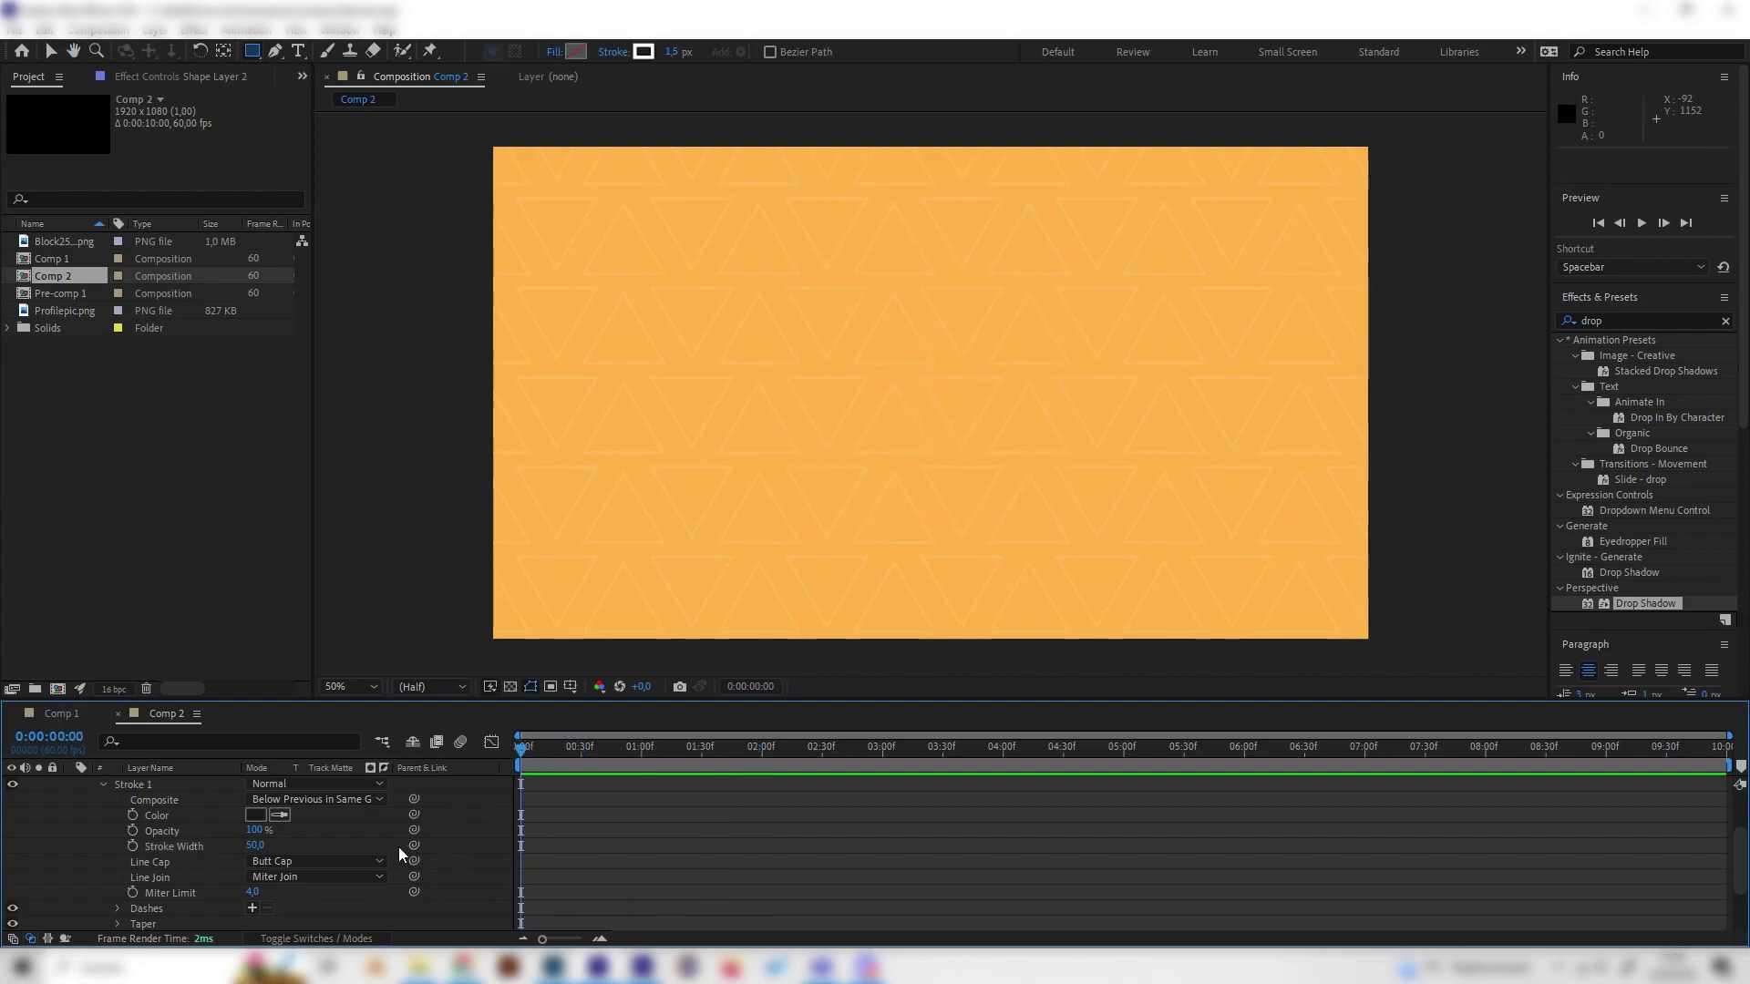
Apply Easy Ease to the ellipse's Size keyframes and steepen the start of the value curve so the ring expands quickly at first.
scroll(365, 843, up, 3)
click(189, 829)
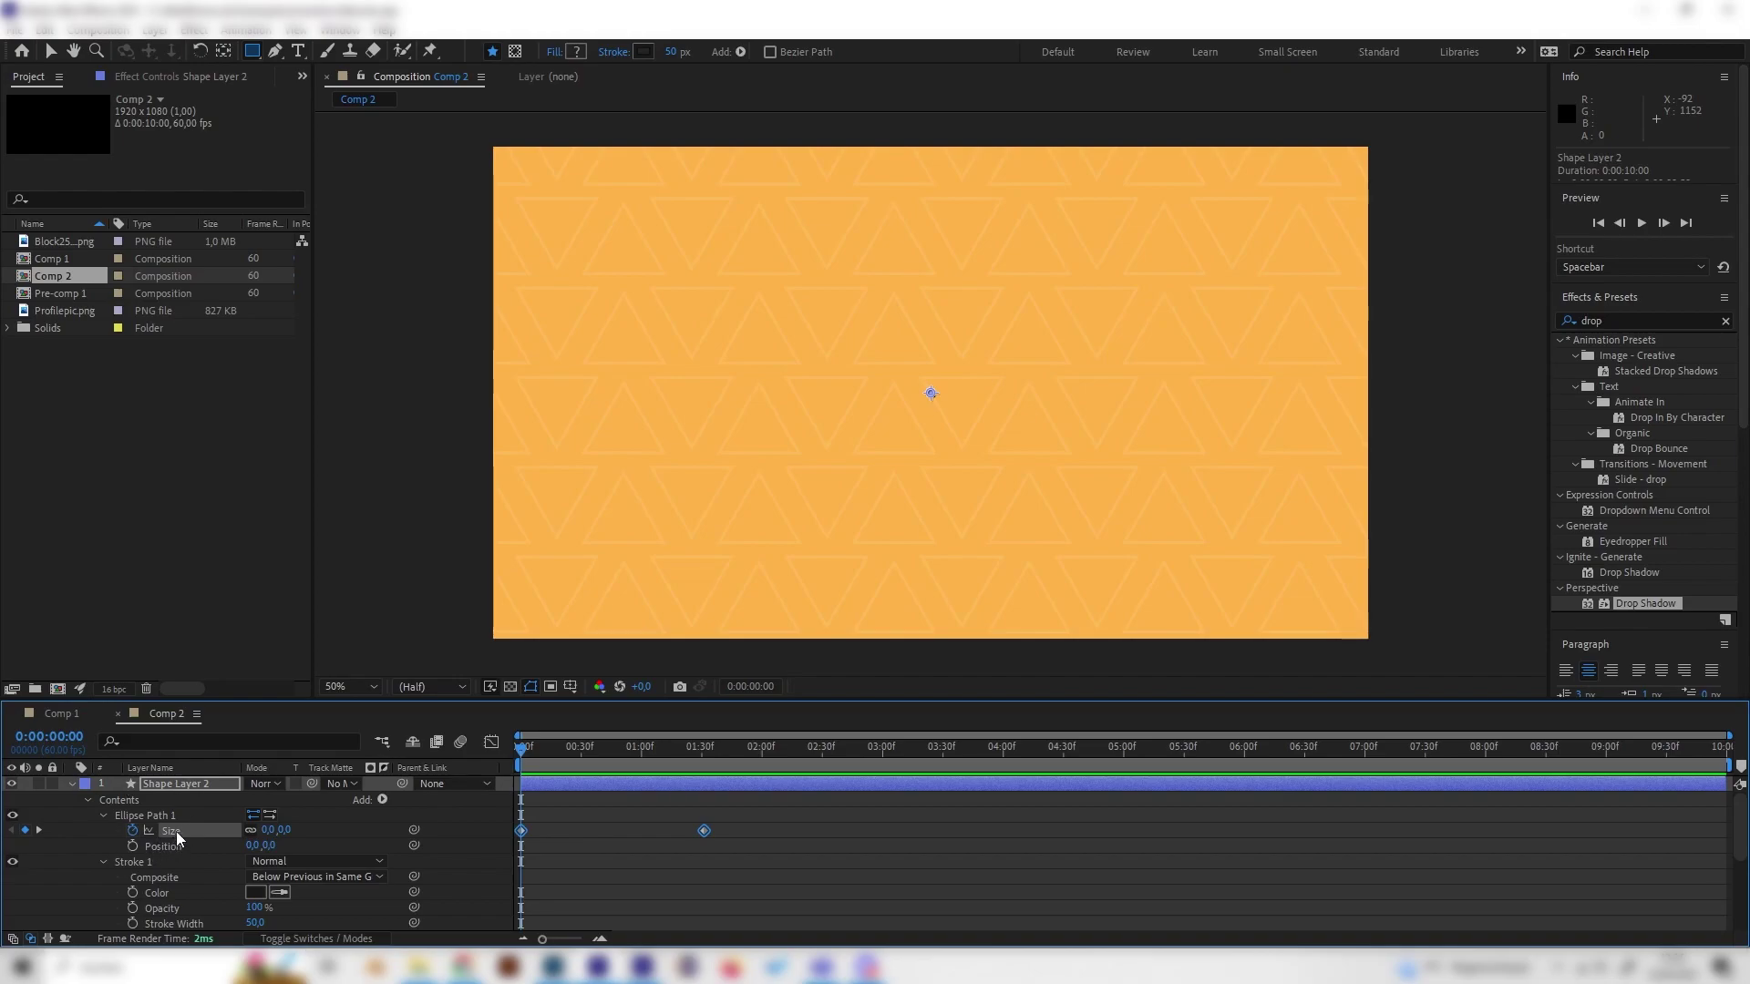
click(492, 743)
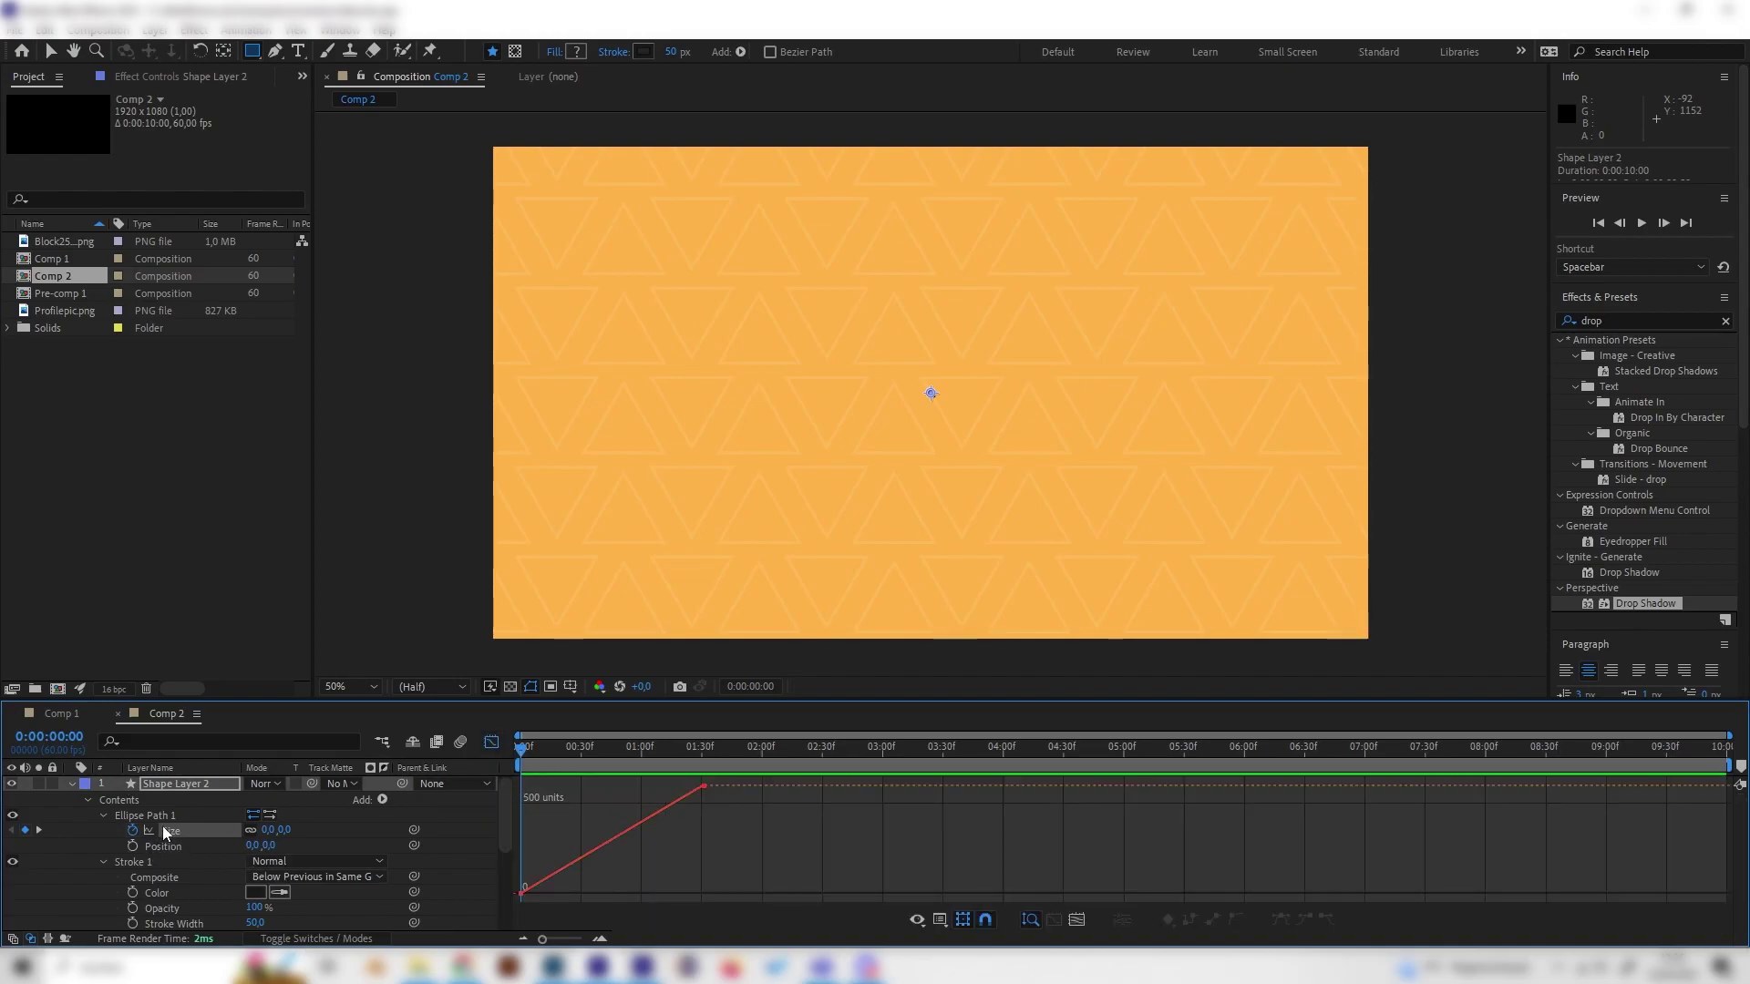
click(187, 831)
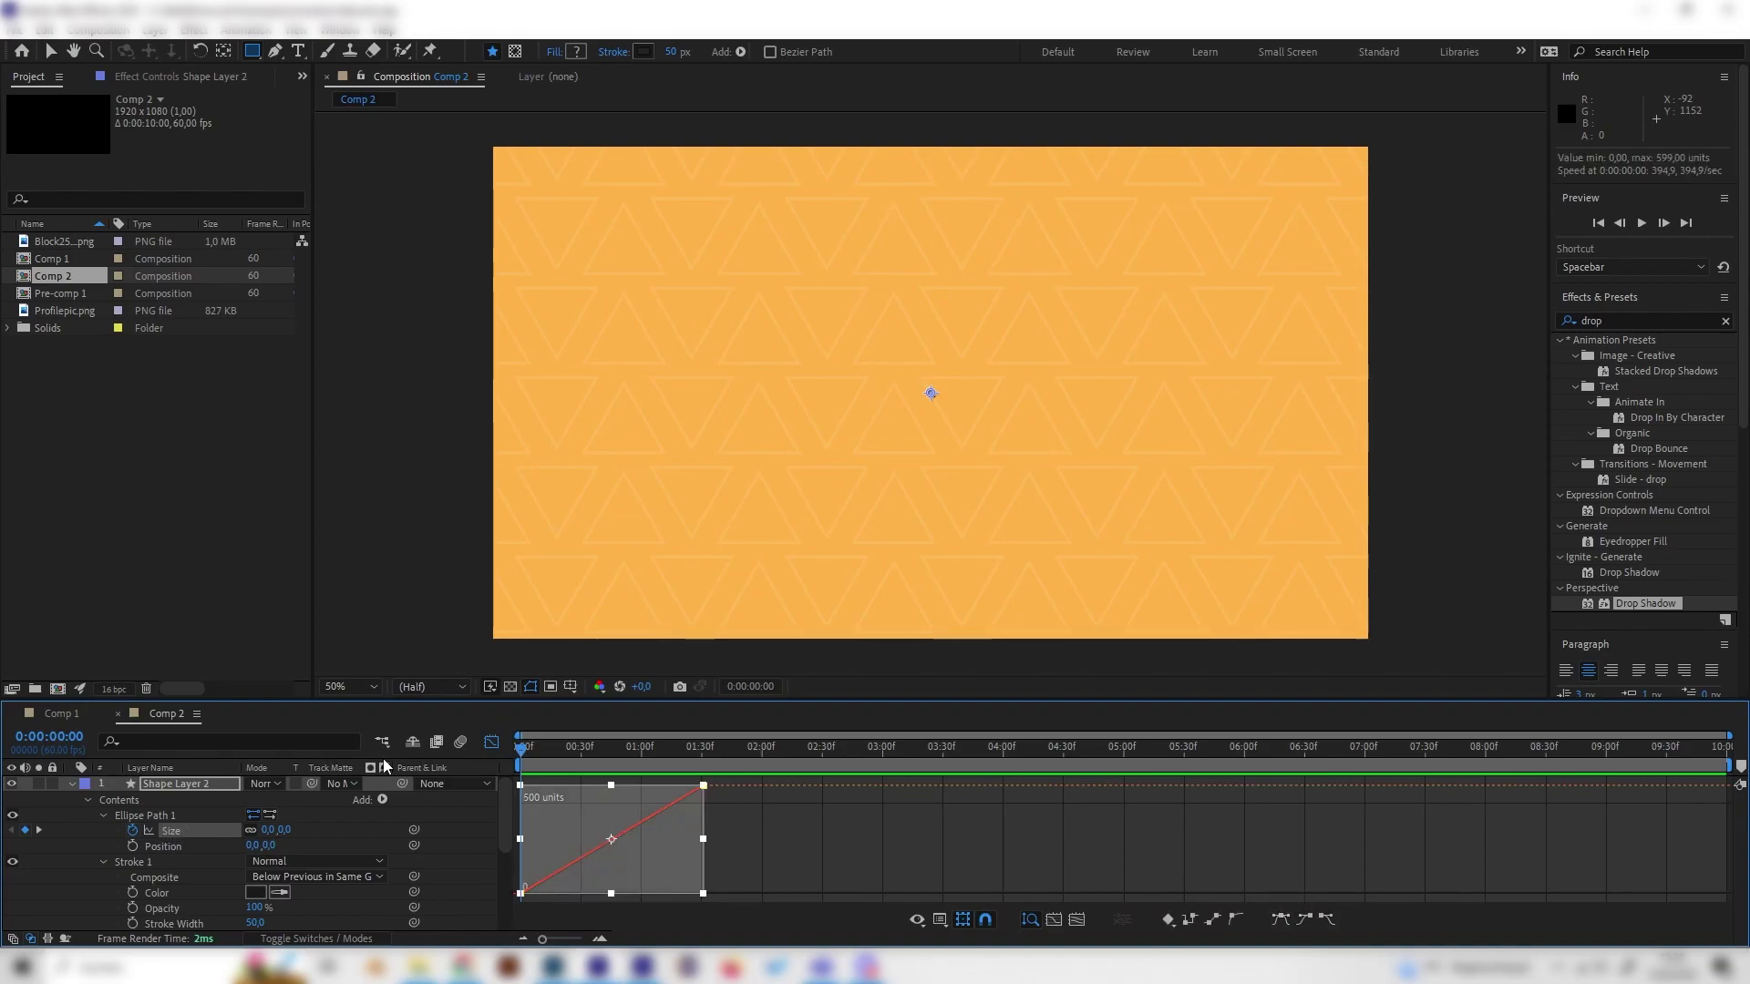
click(1282, 921)
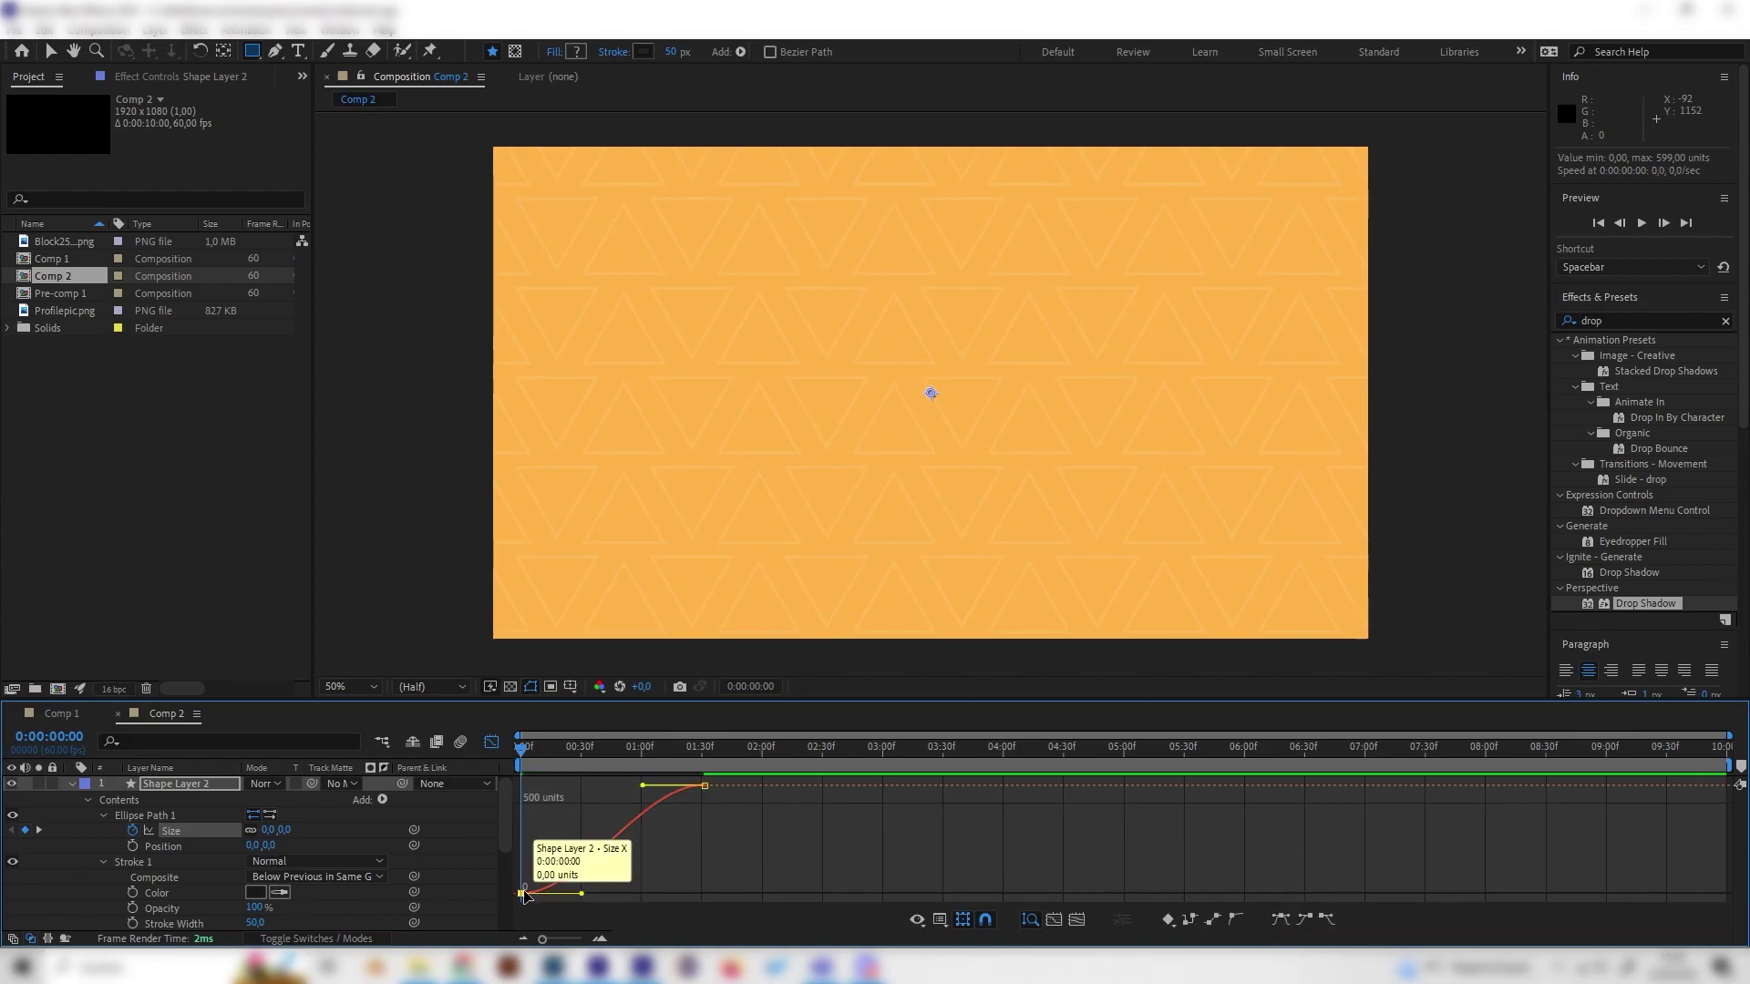
drag(581, 893, 509, 791)
Preview the eased ring growth repeatedly and check the frame at about 1:34.
key(space)
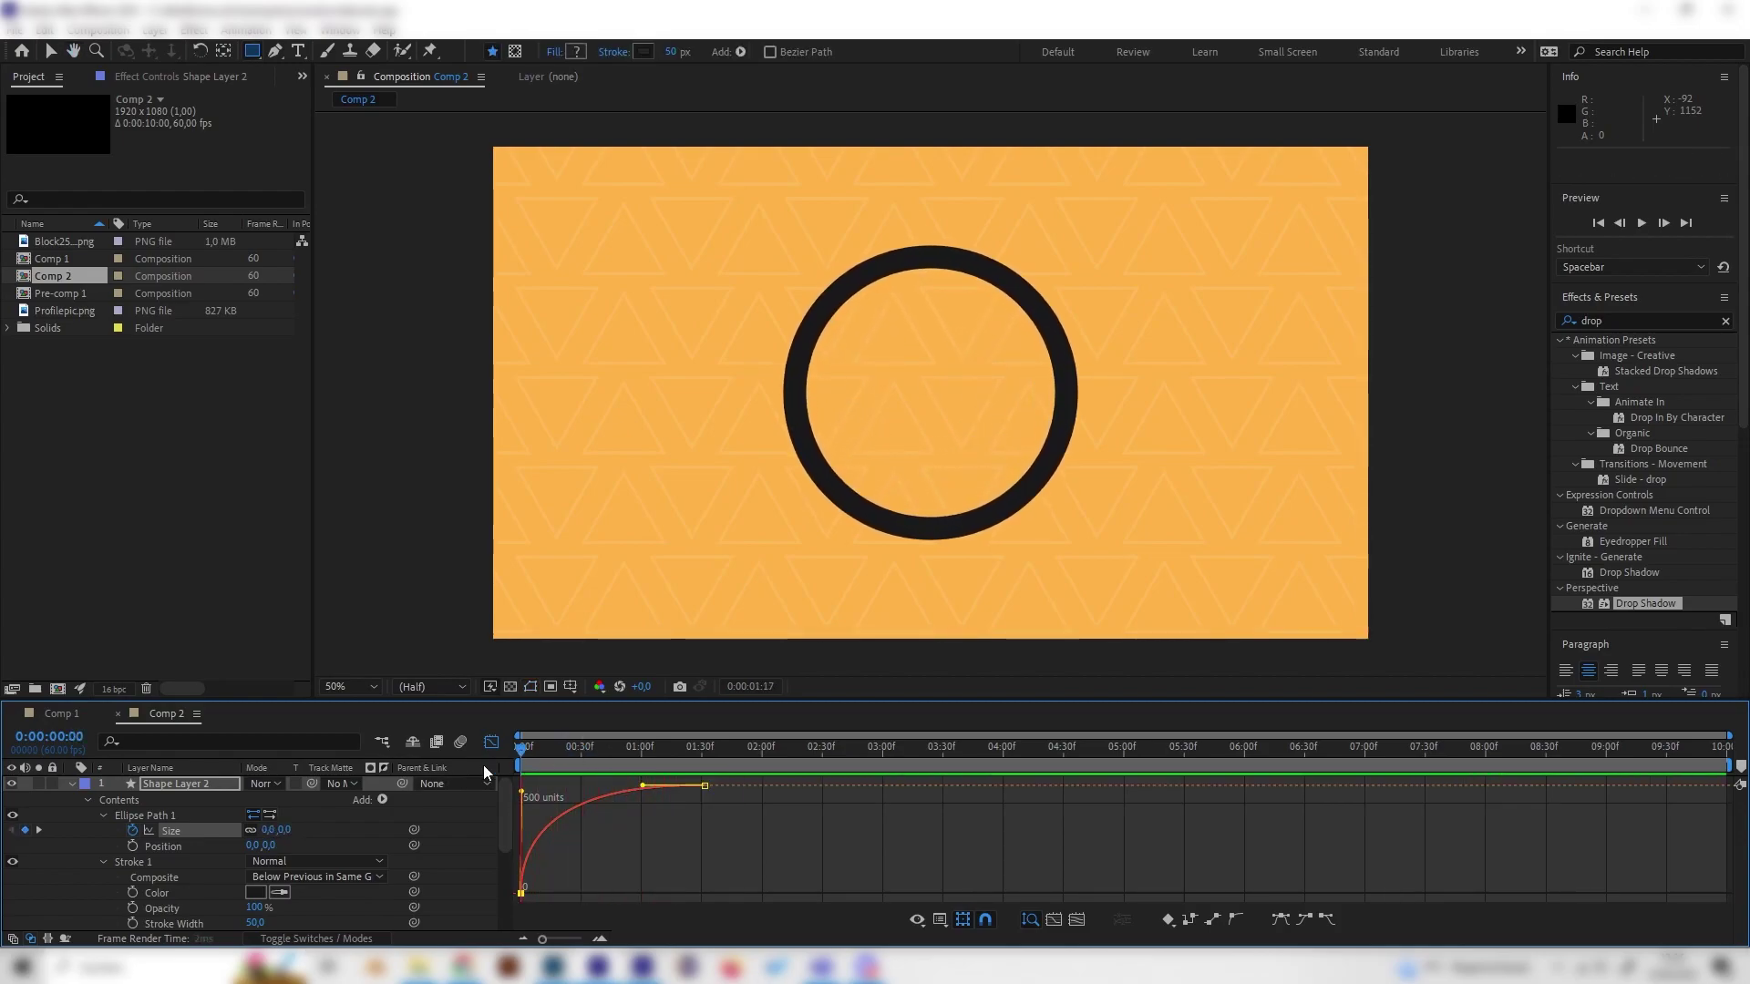
key(space)
key(space)
key(space)
key(space)
click(703, 763)
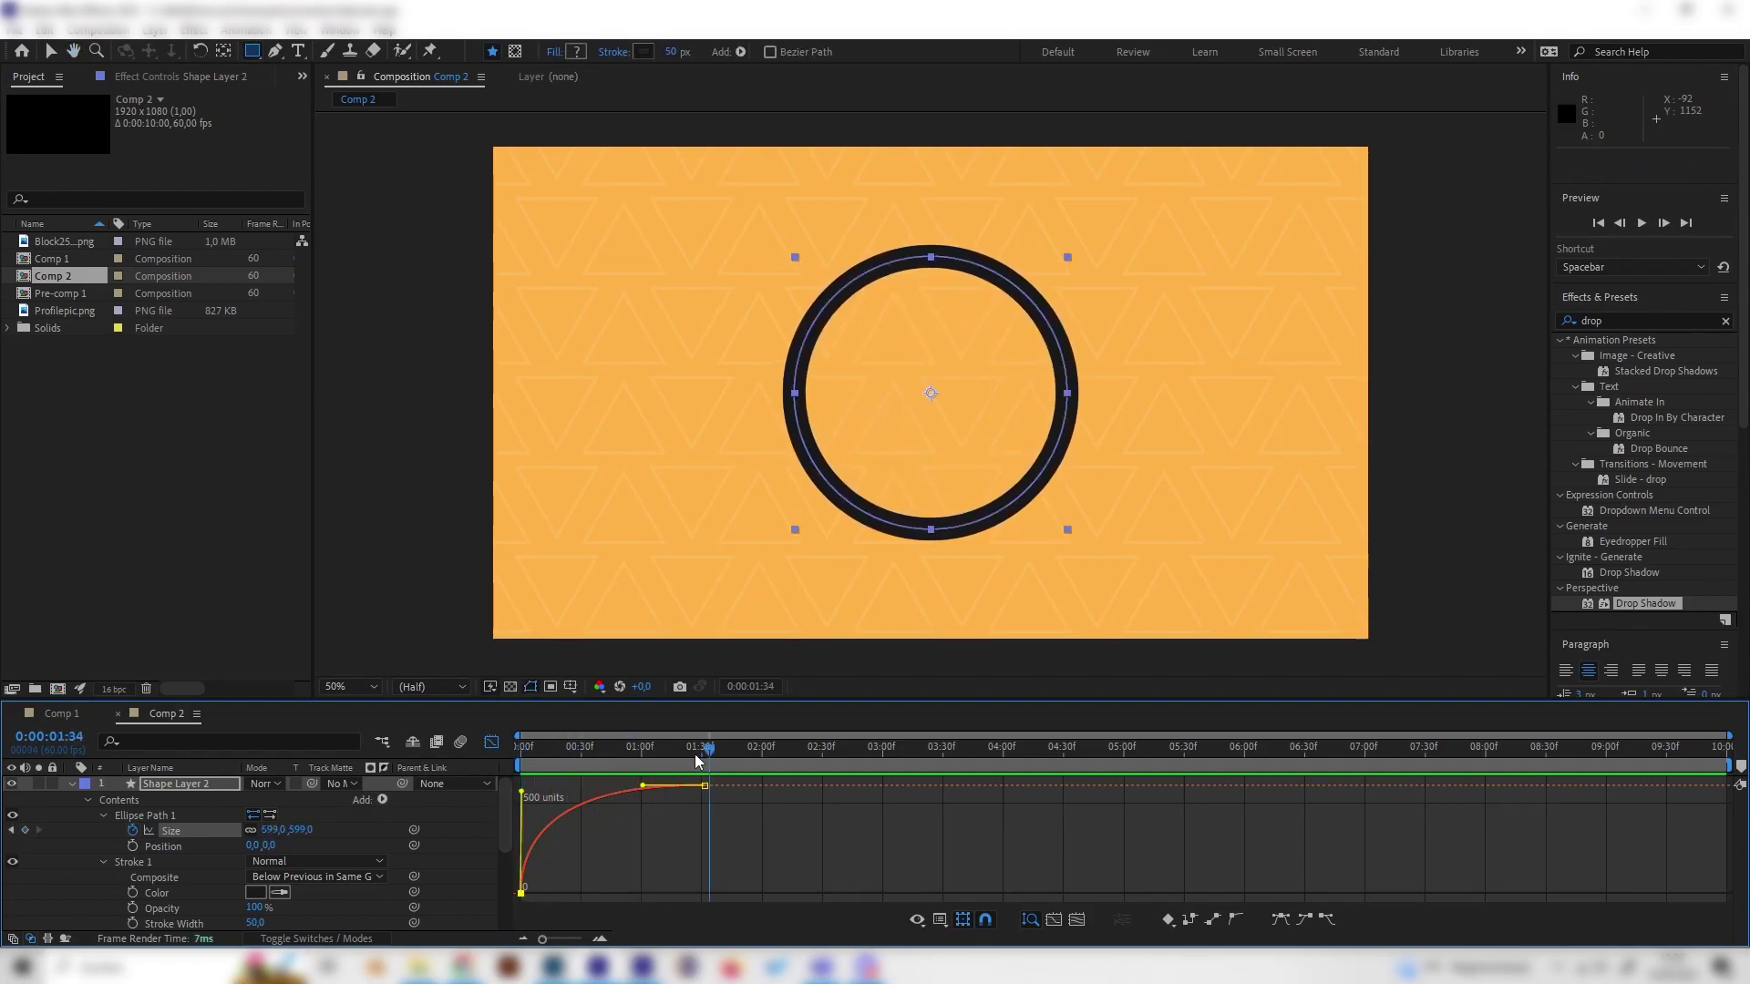
Close the Graph Editor and return the playhead to the first frame of Comp 2.
click(491, 742)
click(637, 763)
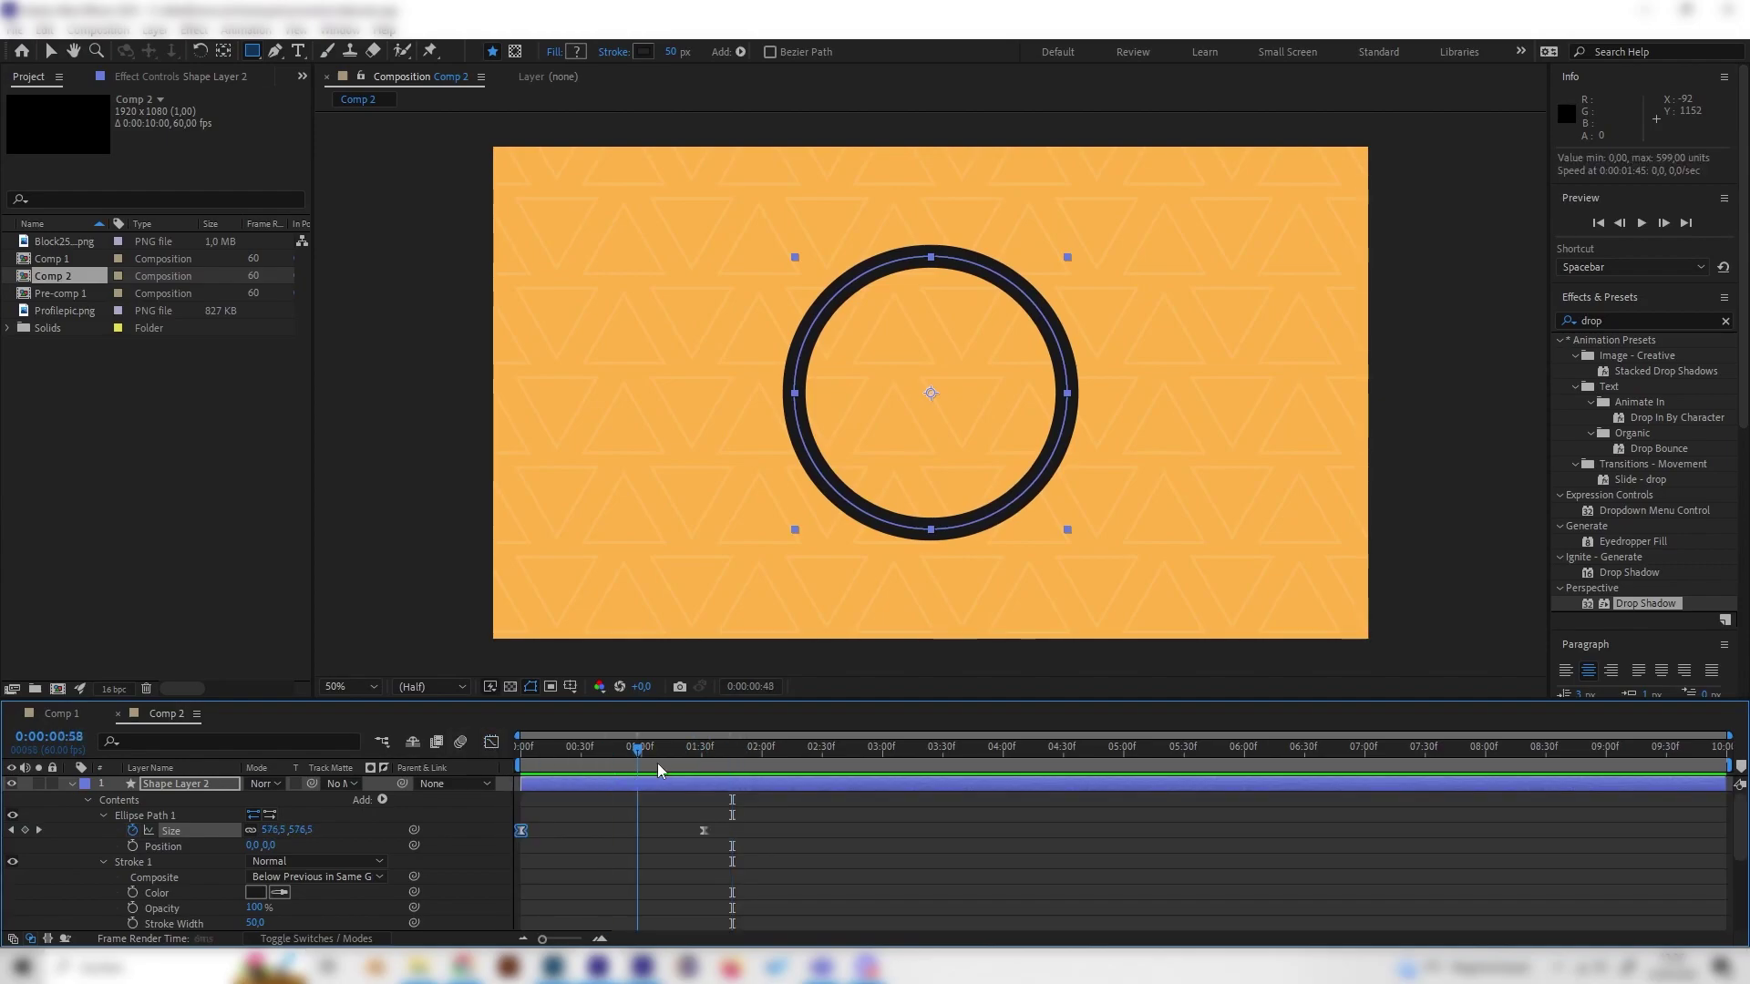
key(Home)
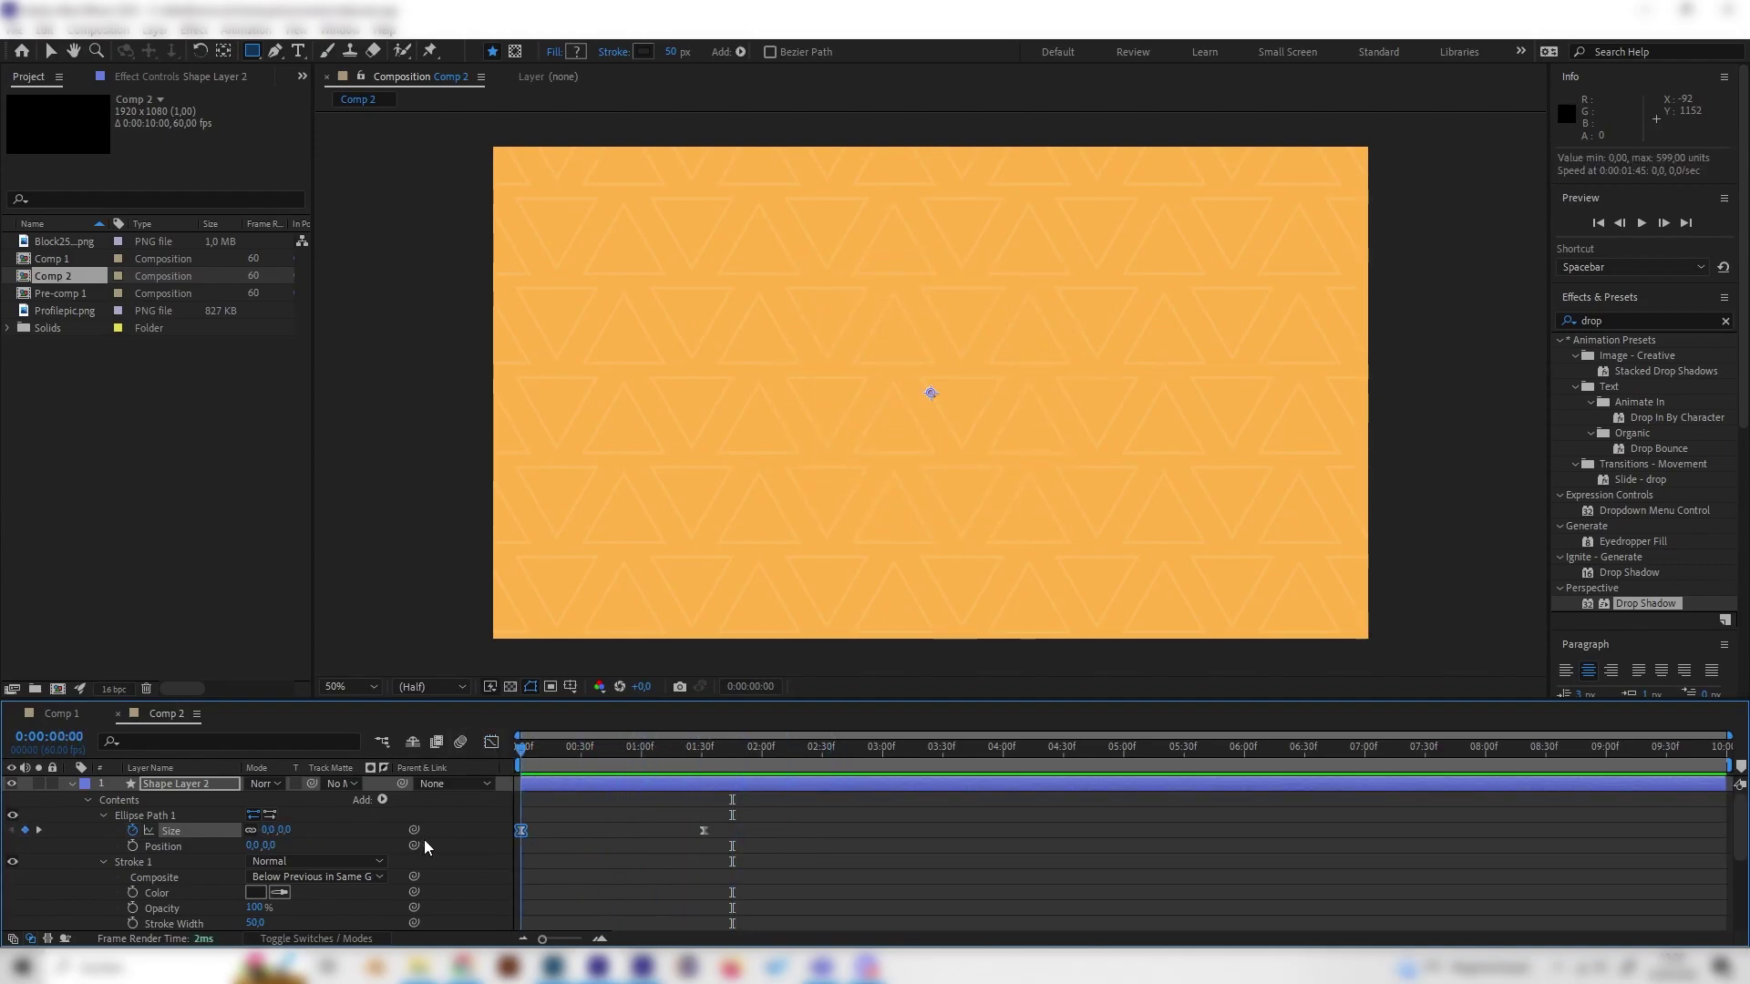
Enable keyframing on the ring's Stroke Width at the first frame with a value of 50.
scroll(359, 915, down, 3)
scroll(221, 893, up, 3)
scroll(146, 871, down, 1)
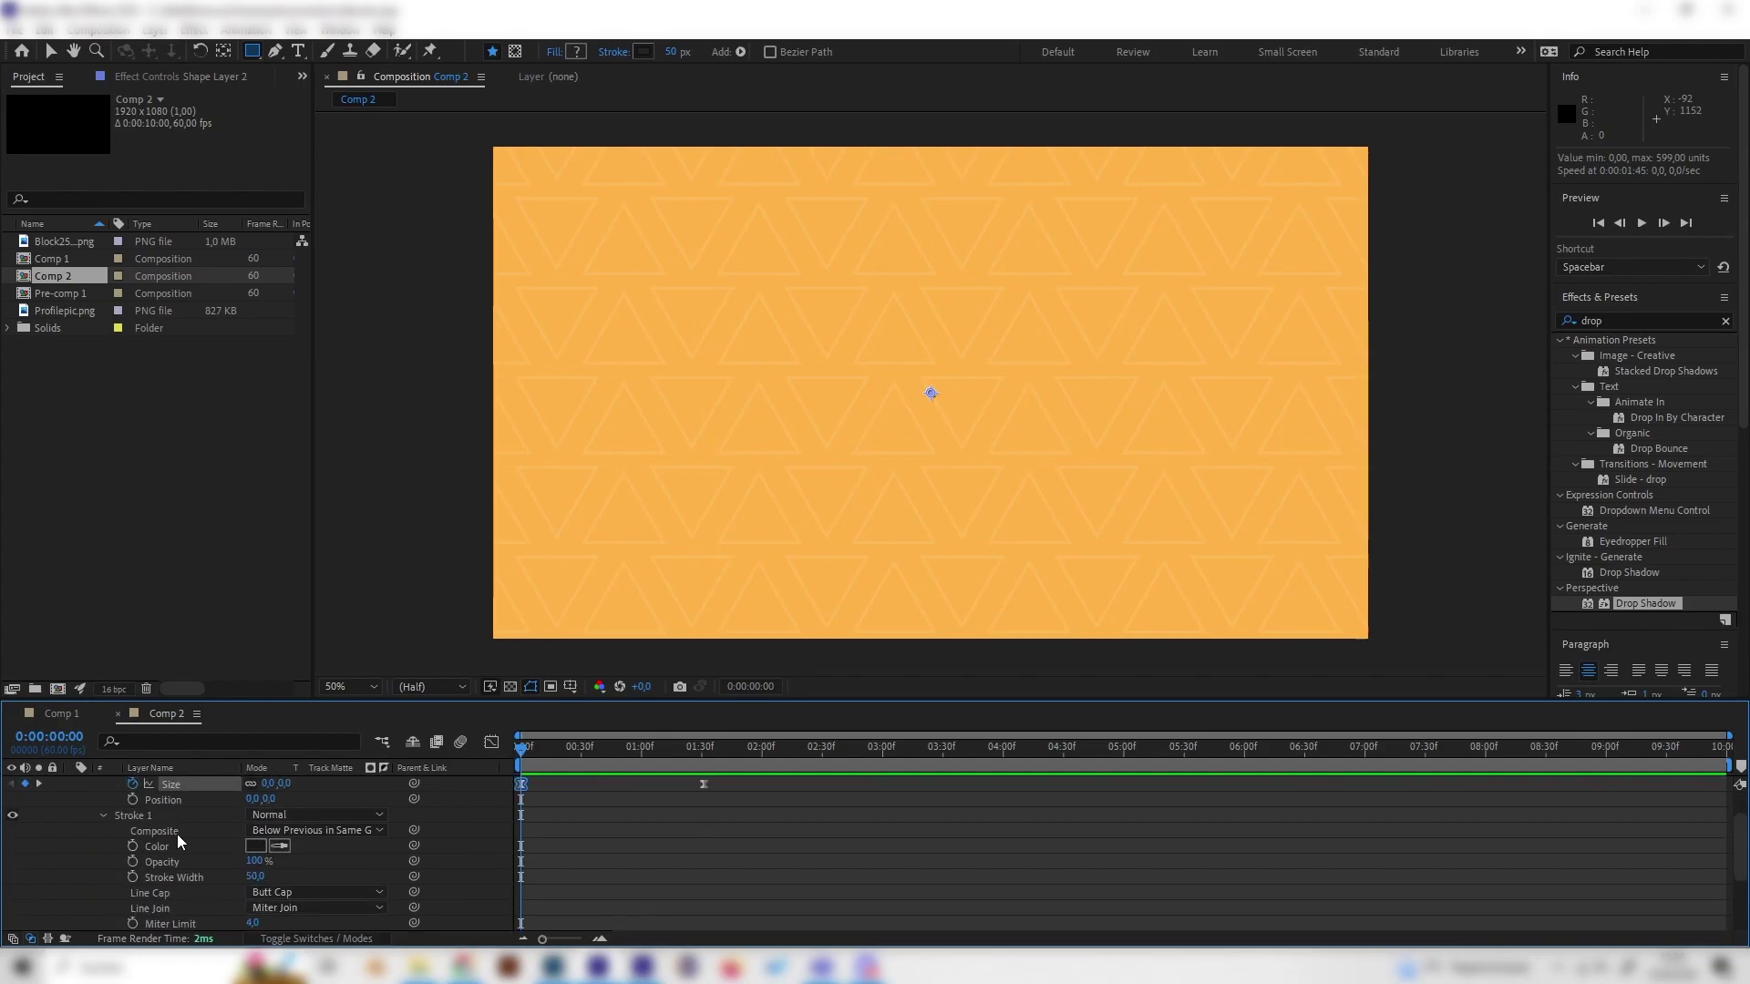
click(137, 816)
key(space)
key(space)
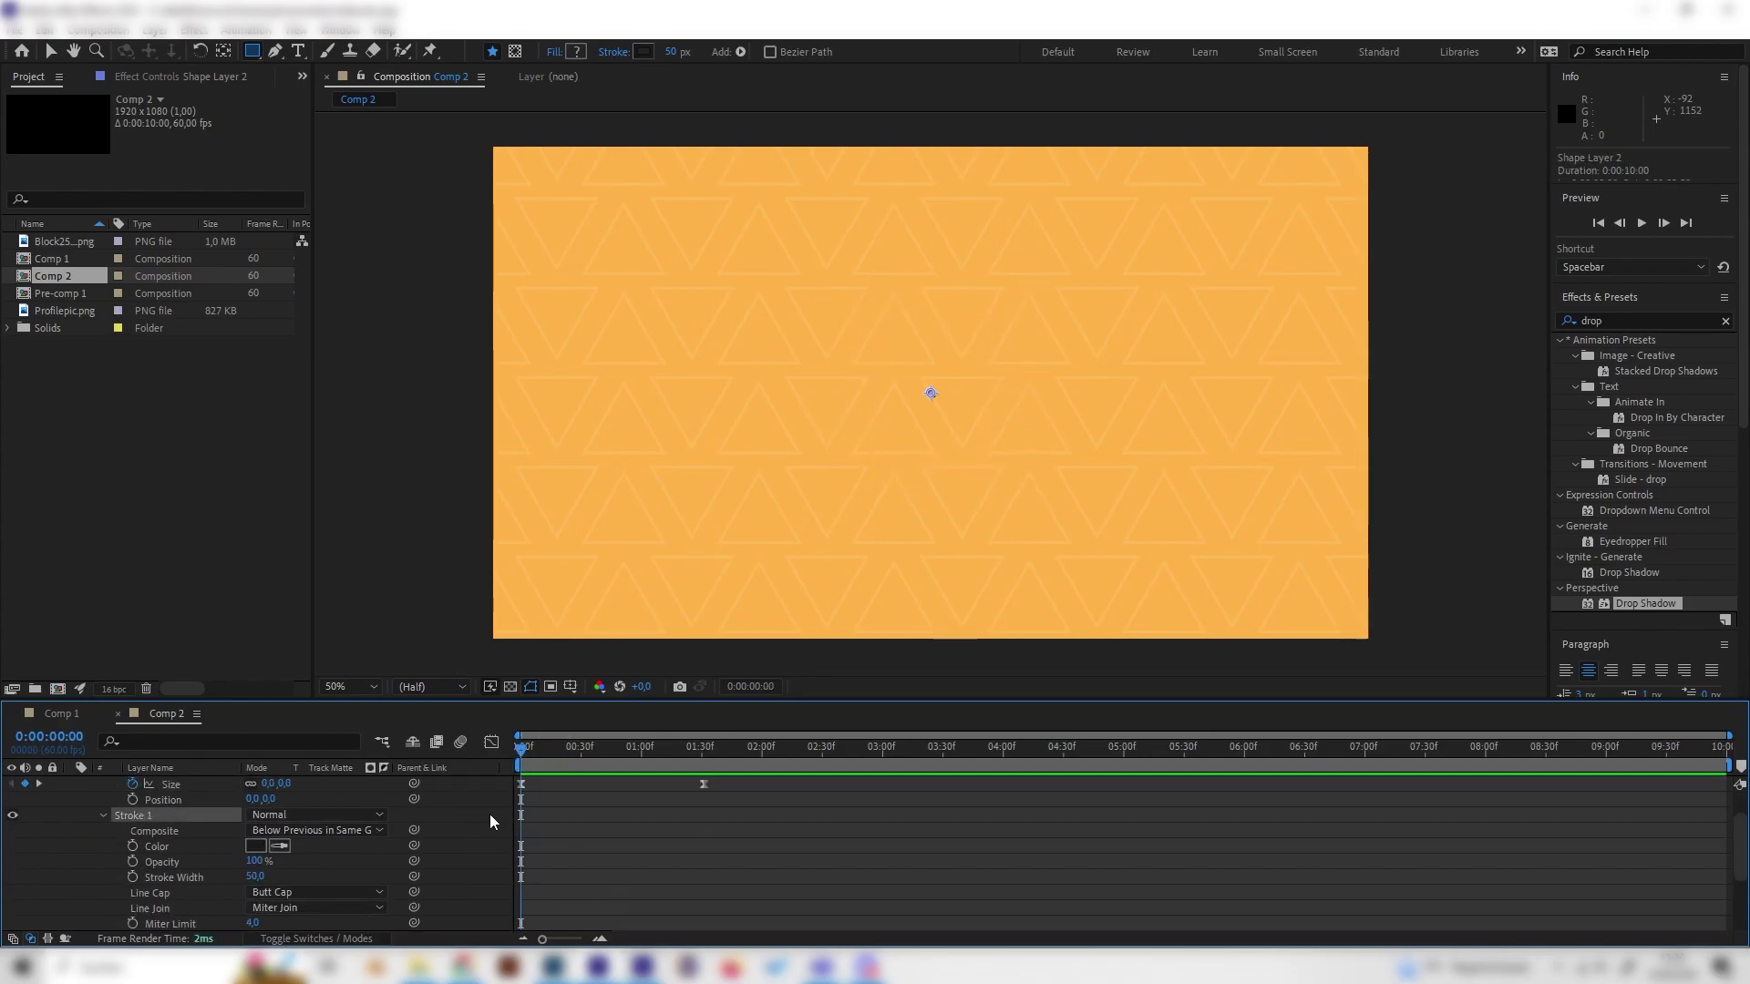
click(134, 878)
click(303, 864)
click(257, 880)
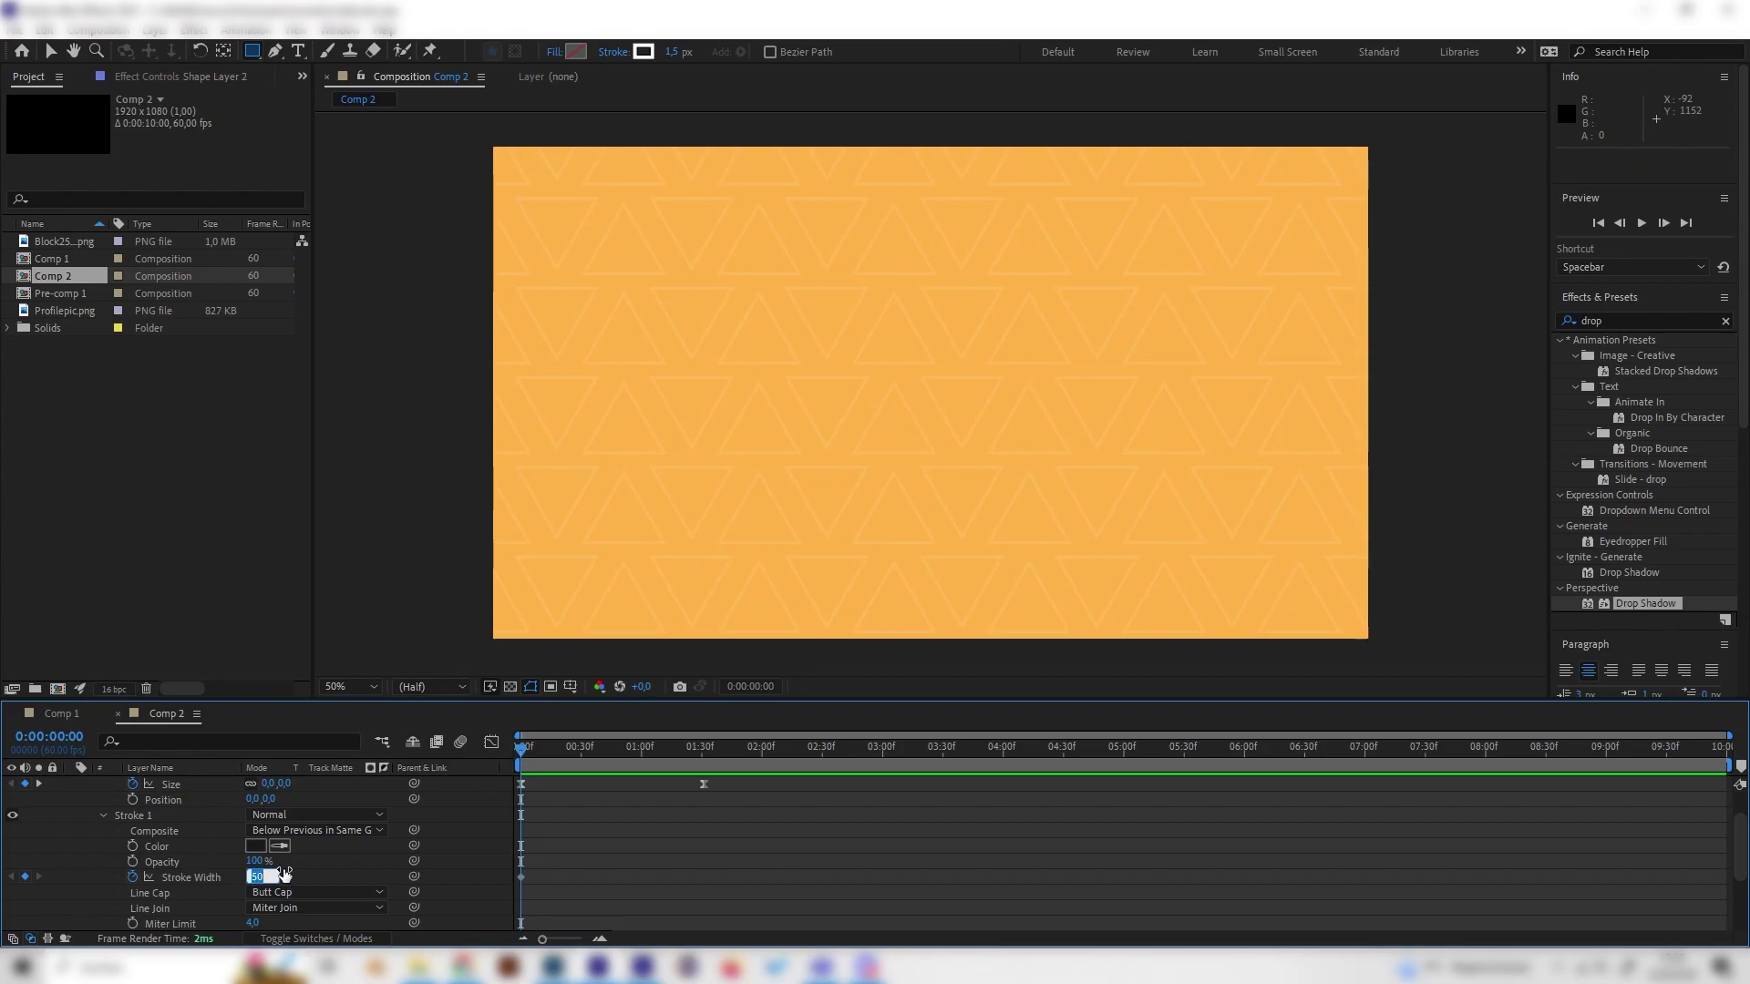
text(500)
key(Return)
click(194, 876)
click(270, 858)
Add a Stroke Width keyframe at 1:23 that thins the ring to nothing, and preview the animation from the beginning.
drag(685, 749, 688, 756)
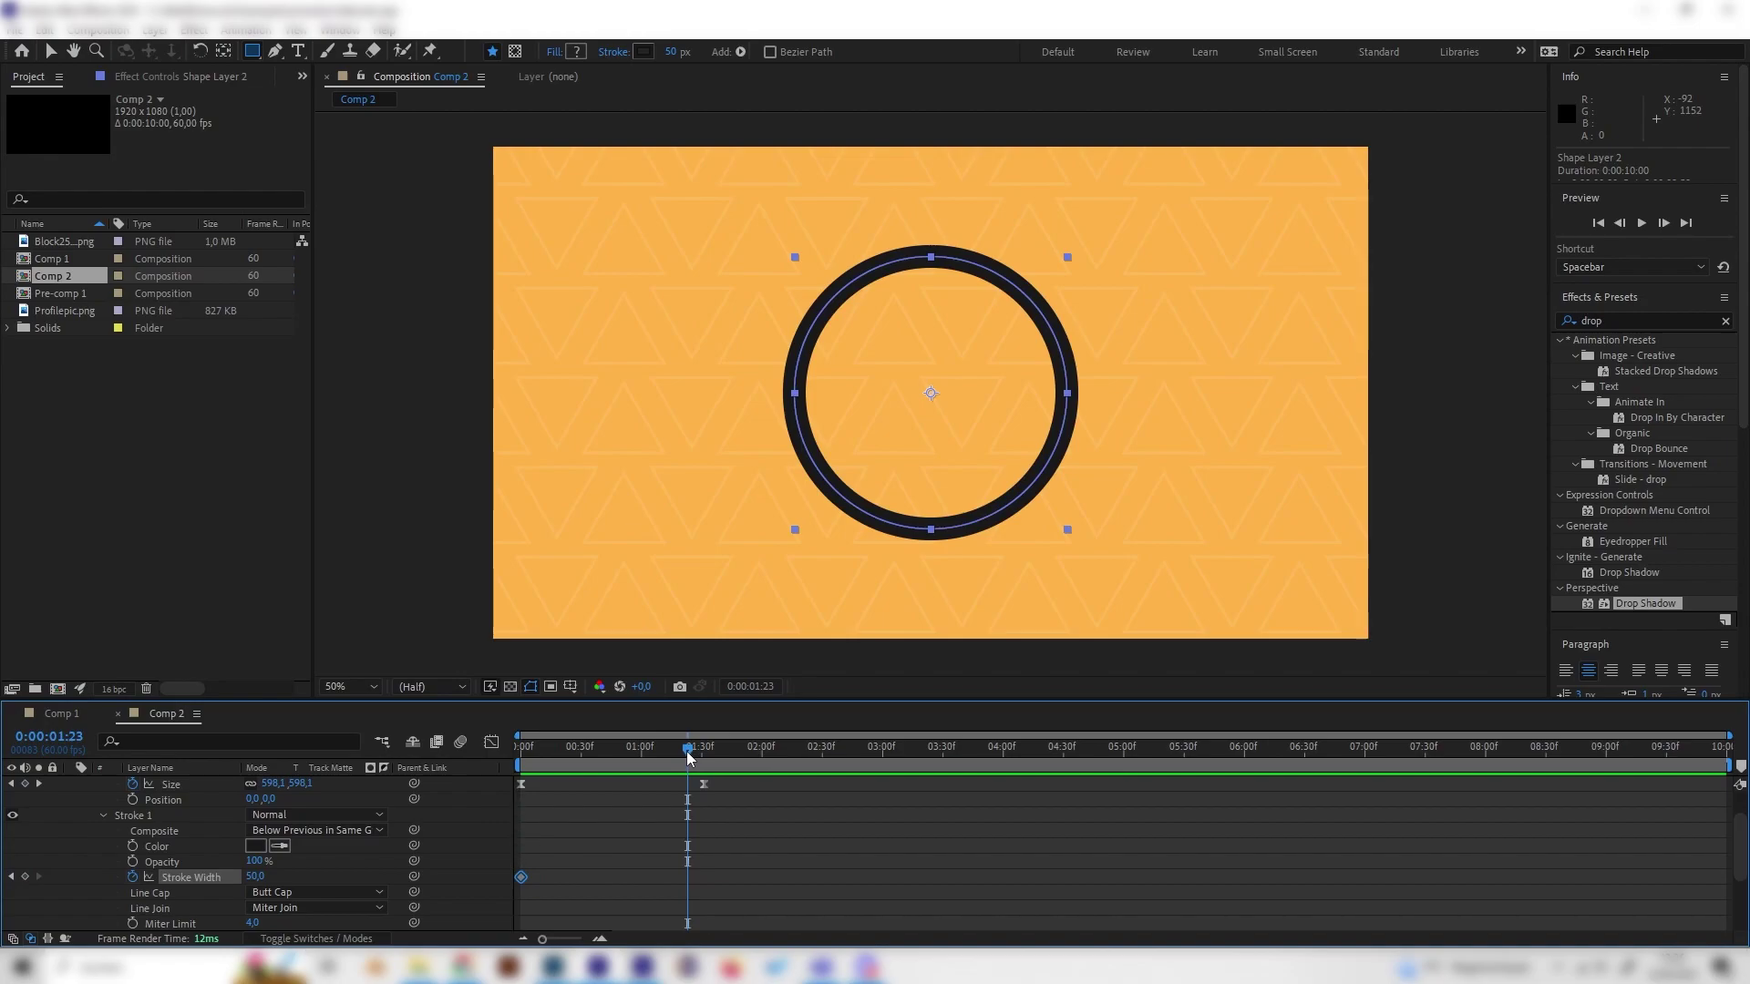
click(257, 877)
key(Return)
key(Home)
key(space)
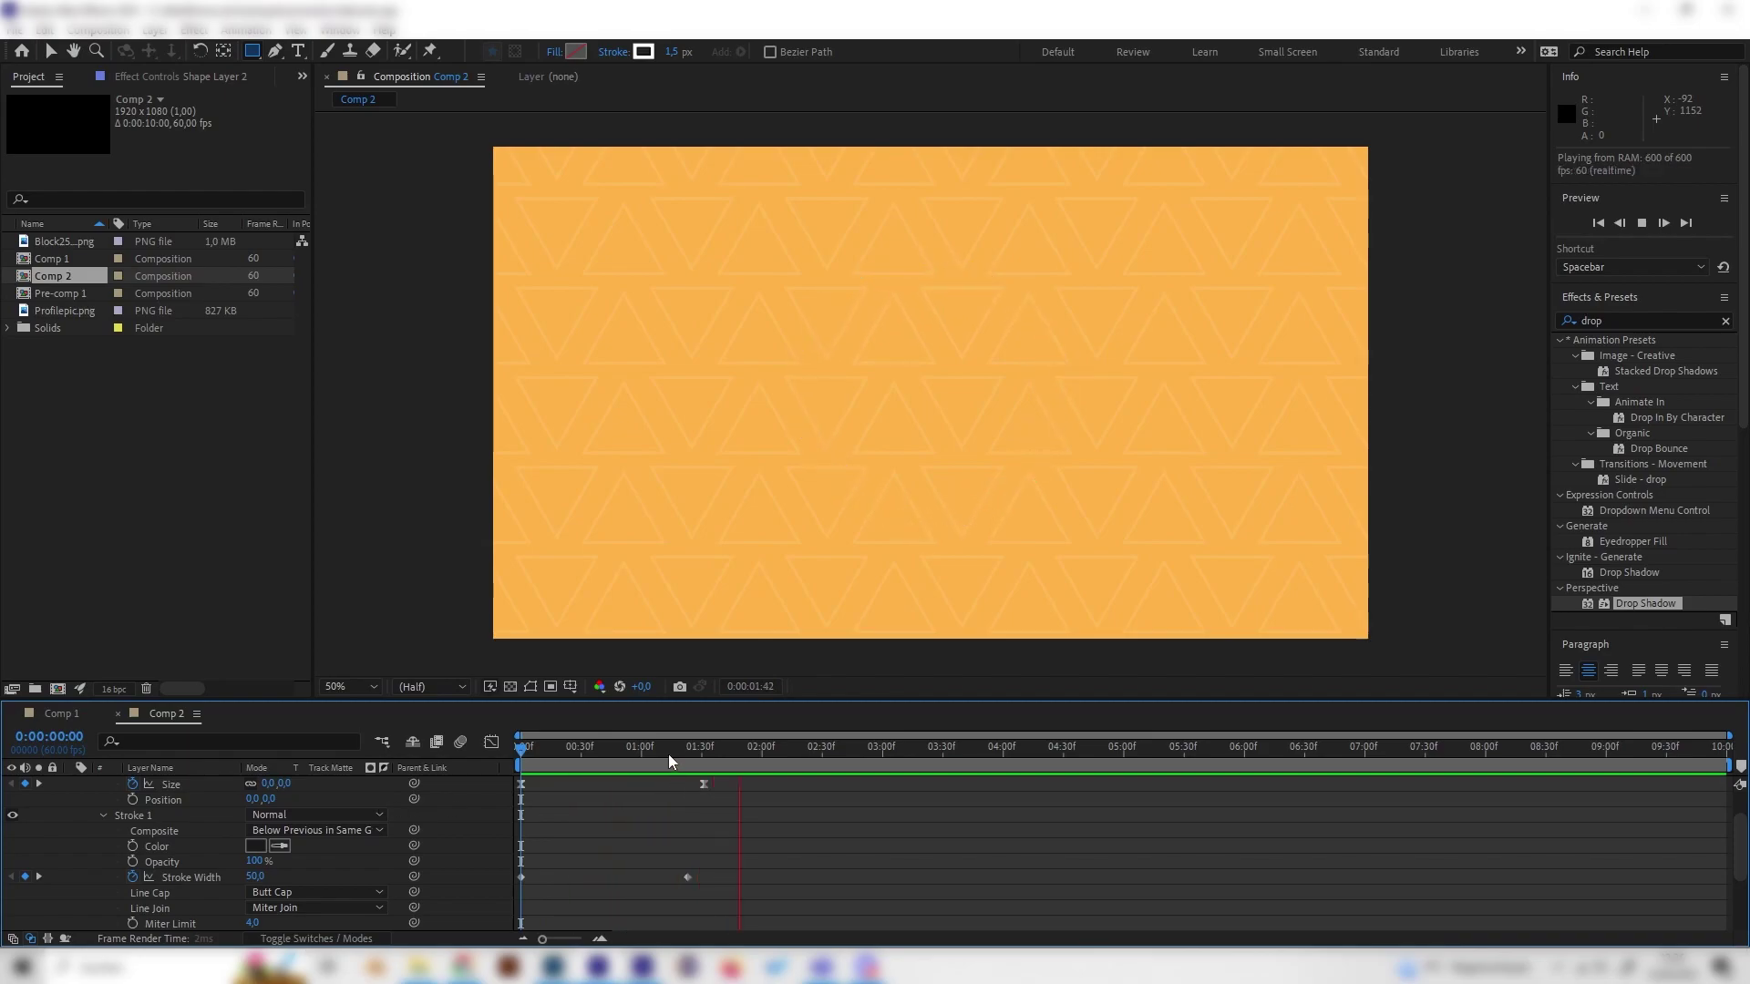
key(space)
key(space)
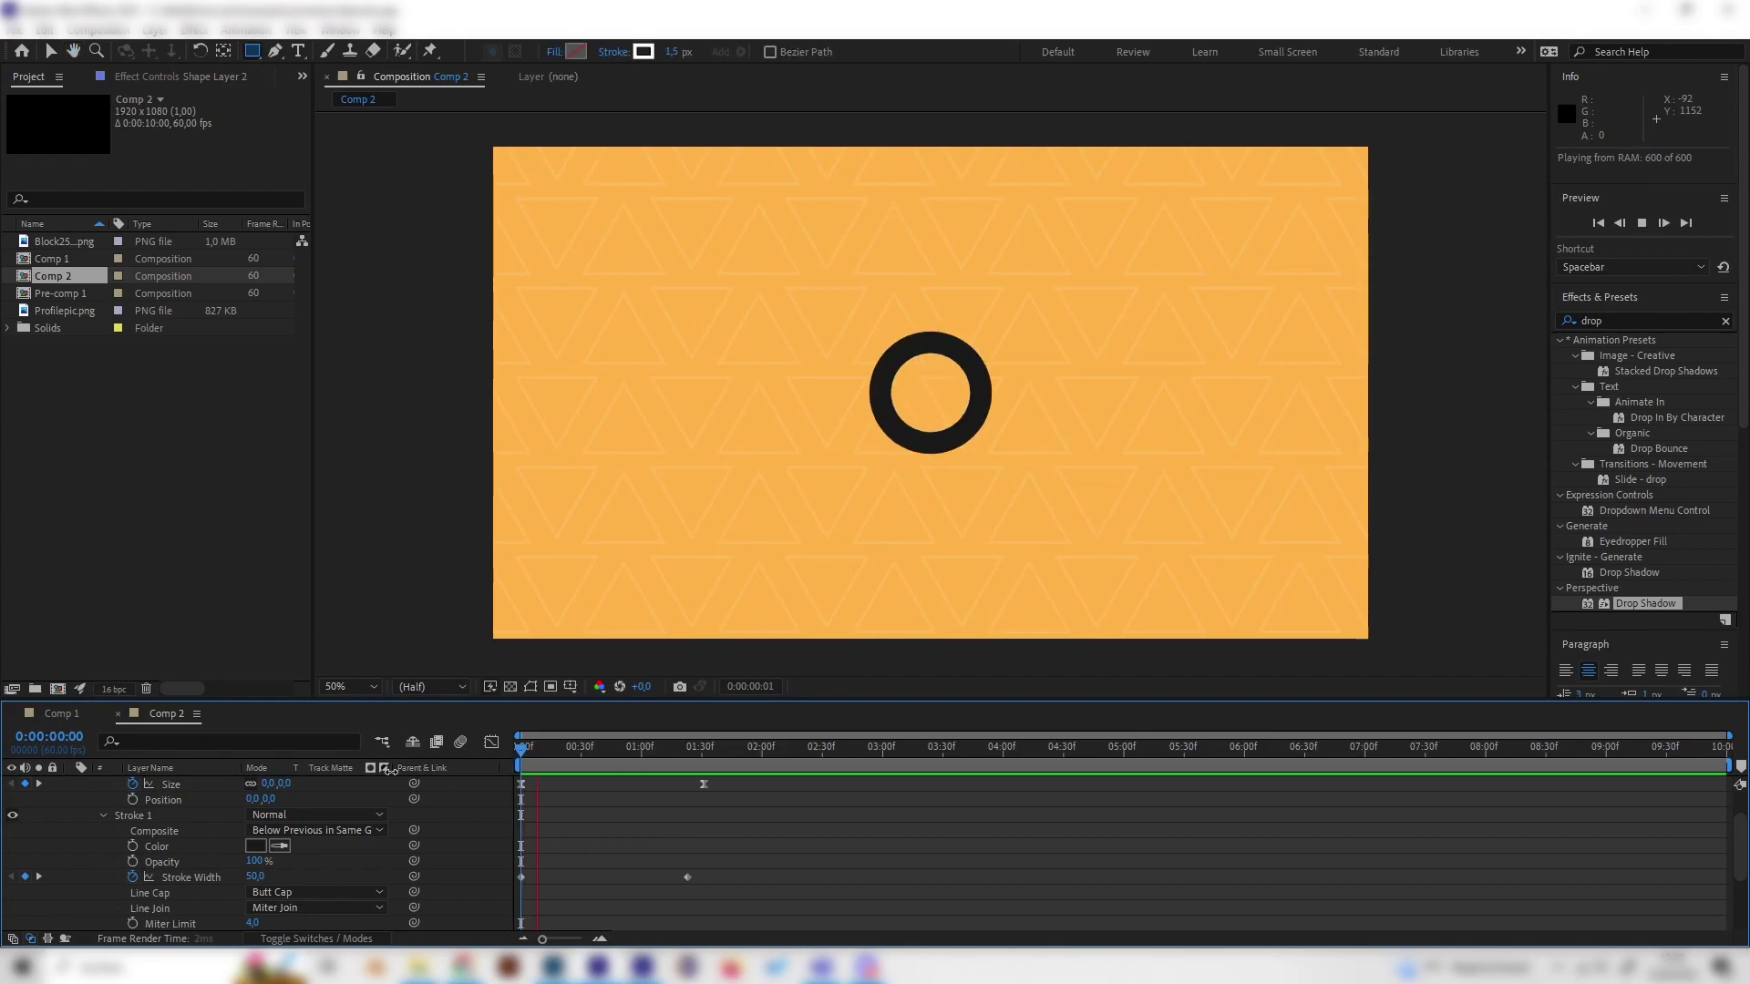
mouse_move(584, 756)
mouse_down()
mouse_move(554, 758)
mouse_move(571, 762)
mouse_up()
Collapse Shape Layer 2 in the timeline and hide it.
scroll(77, 845, up, 3)
click(72, 784)
click(71, 784)
click(71, 783)
drag(572, 749, 621, 749)
click(11, 784)
Look at Comp 1 for reference, return to Comp 2, and add a new shape layer there.
click(62, 713)
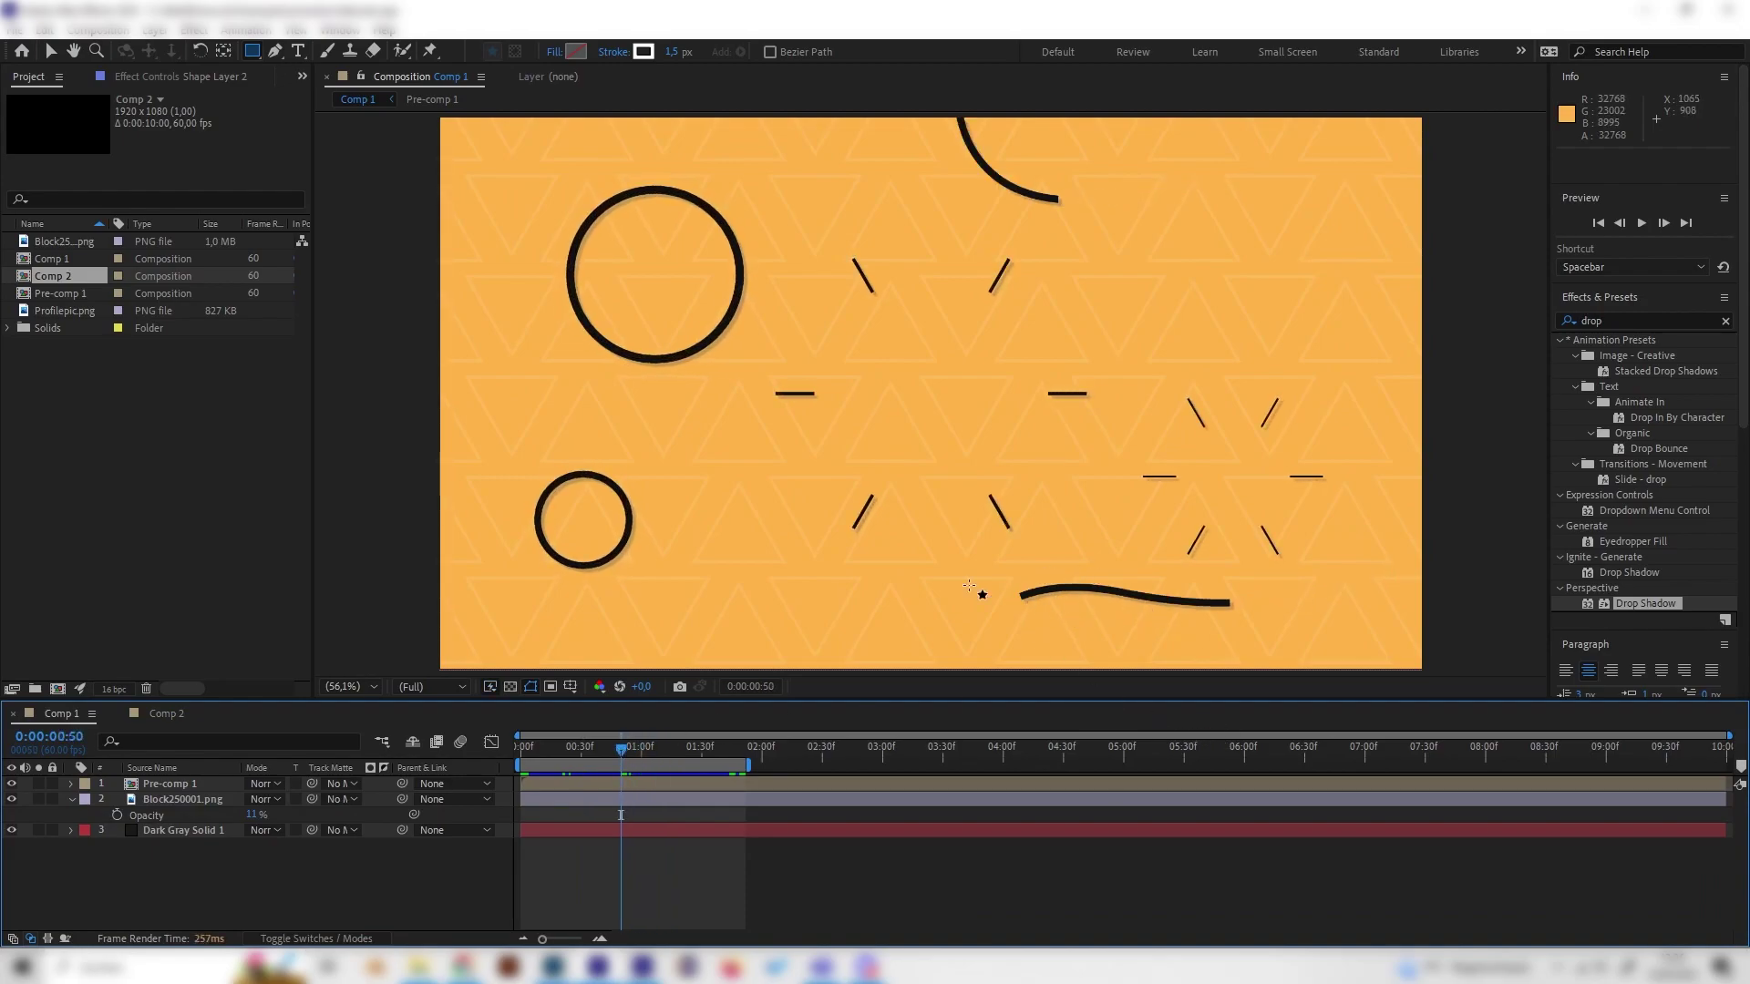
click(168, 712)
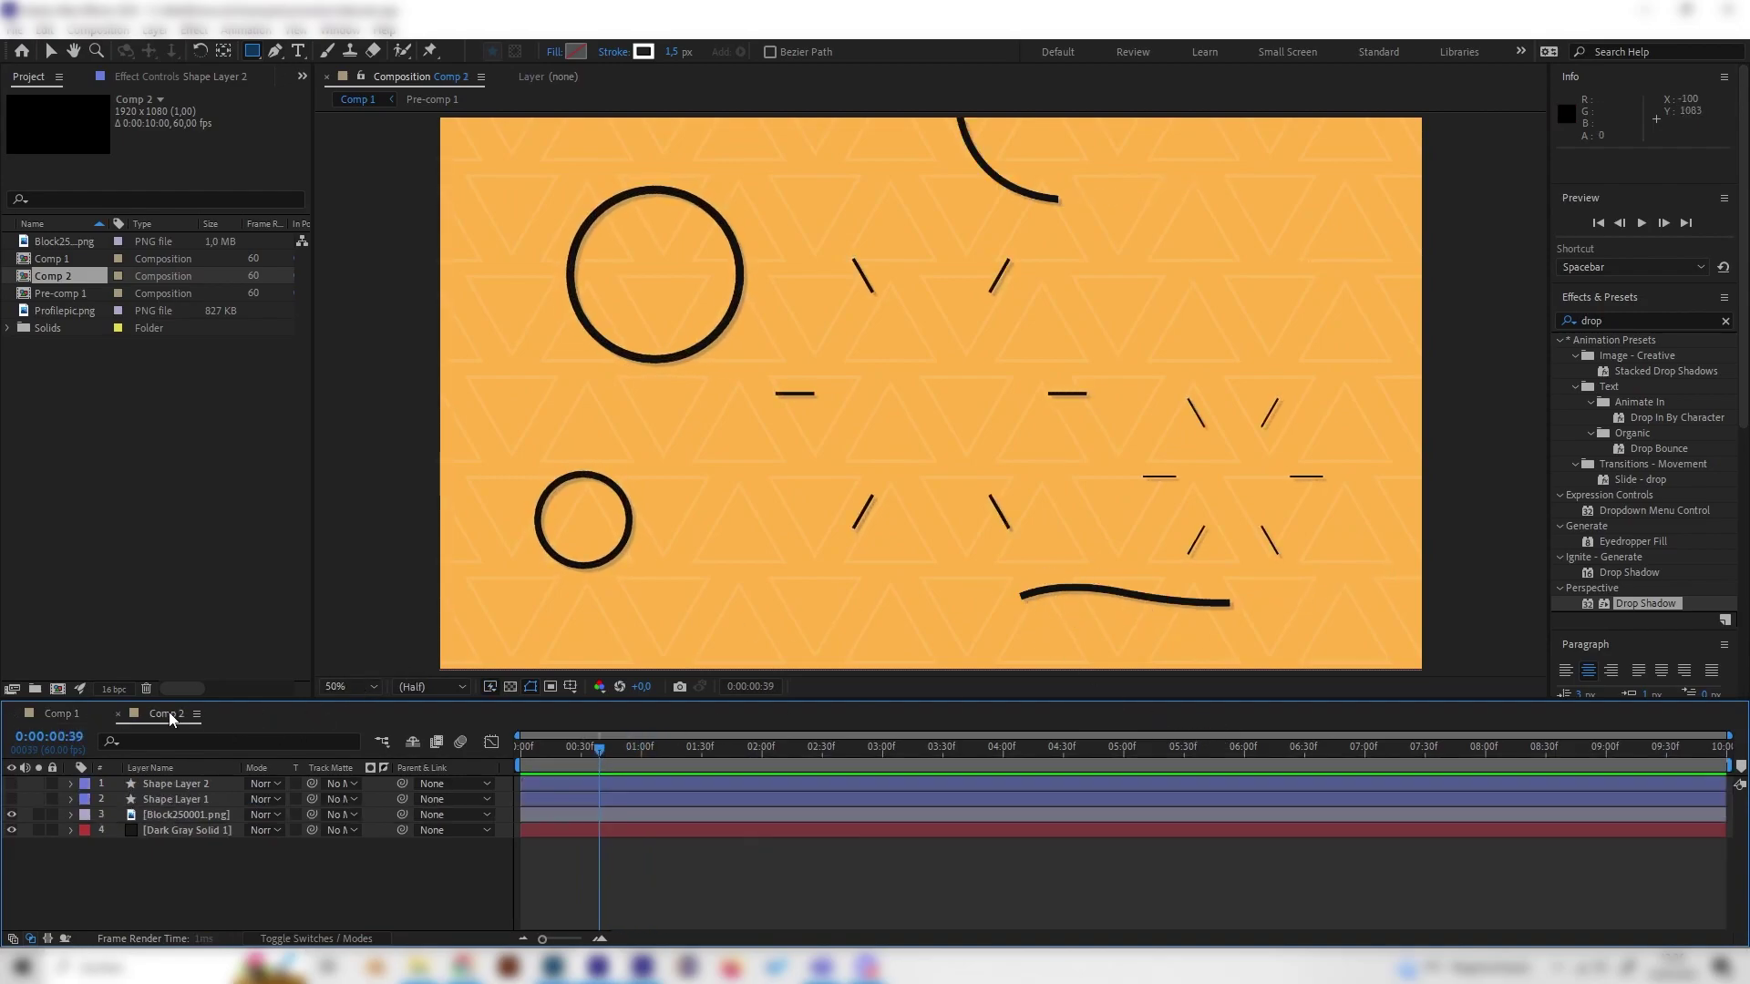
right_click(216, 866)
mouse_move(336, 647)
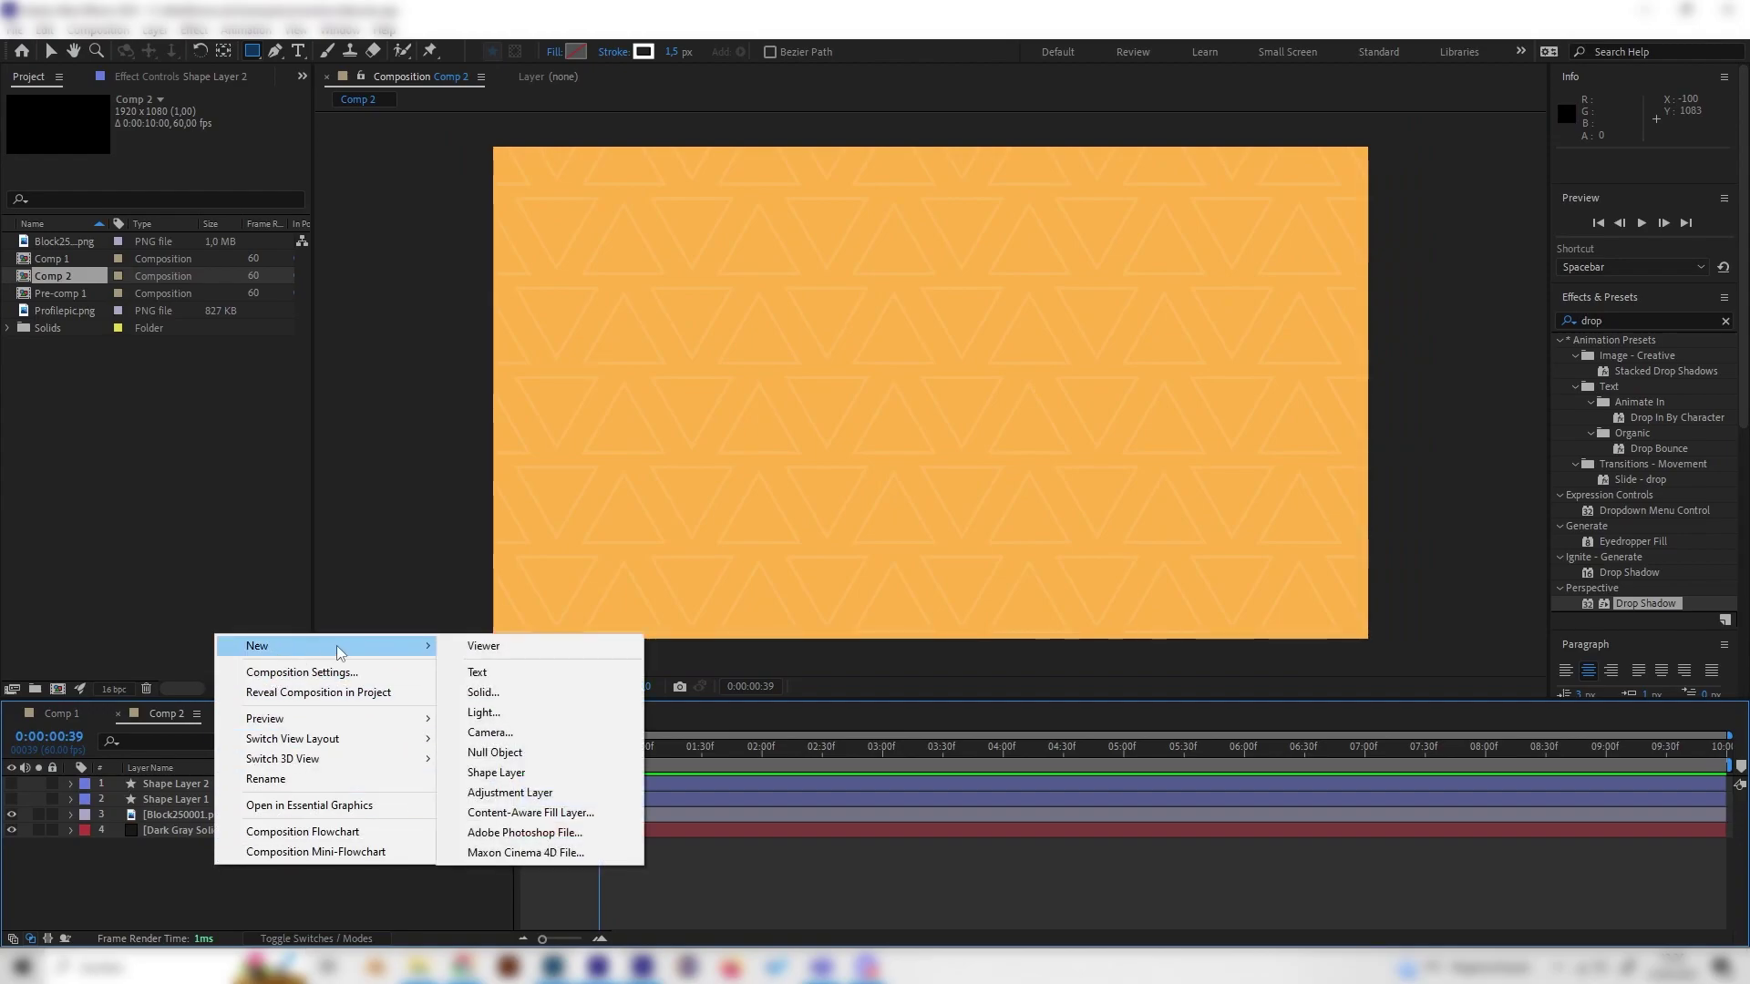
click(492, 772)
click(71, 784)
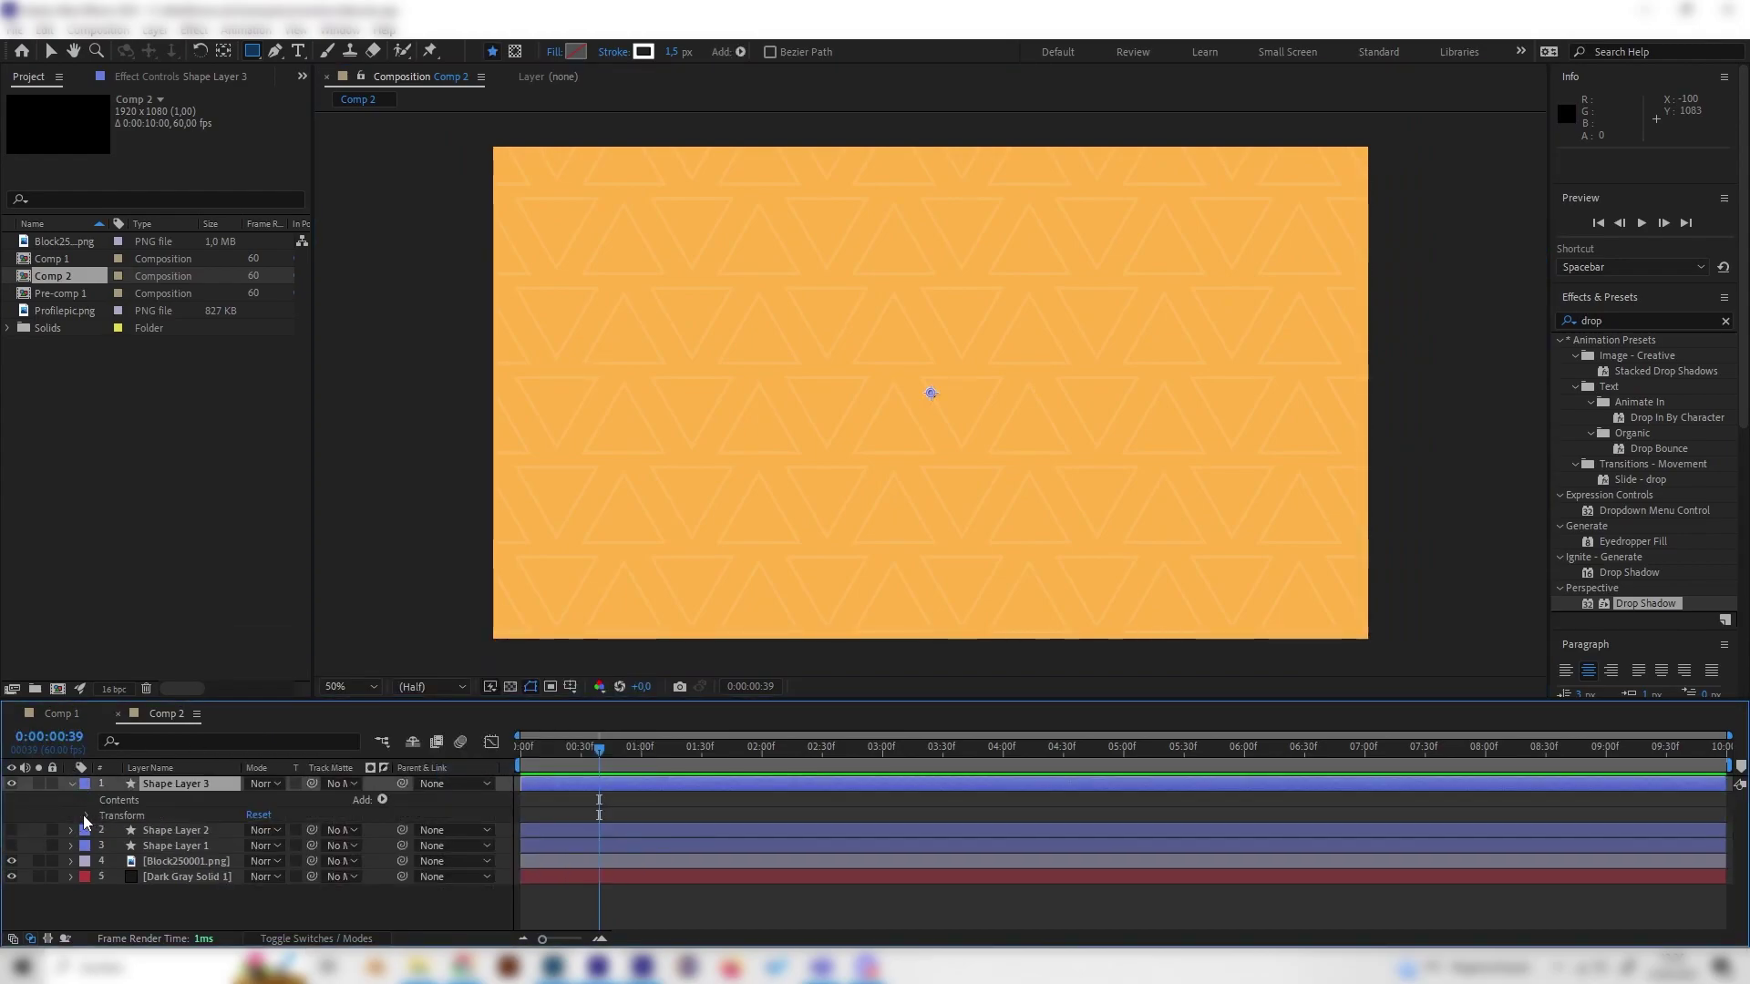
Draw a wavy three-point path with the Pen tool across the lower frame, starting and ending just outside its edges.
click(276, 51)
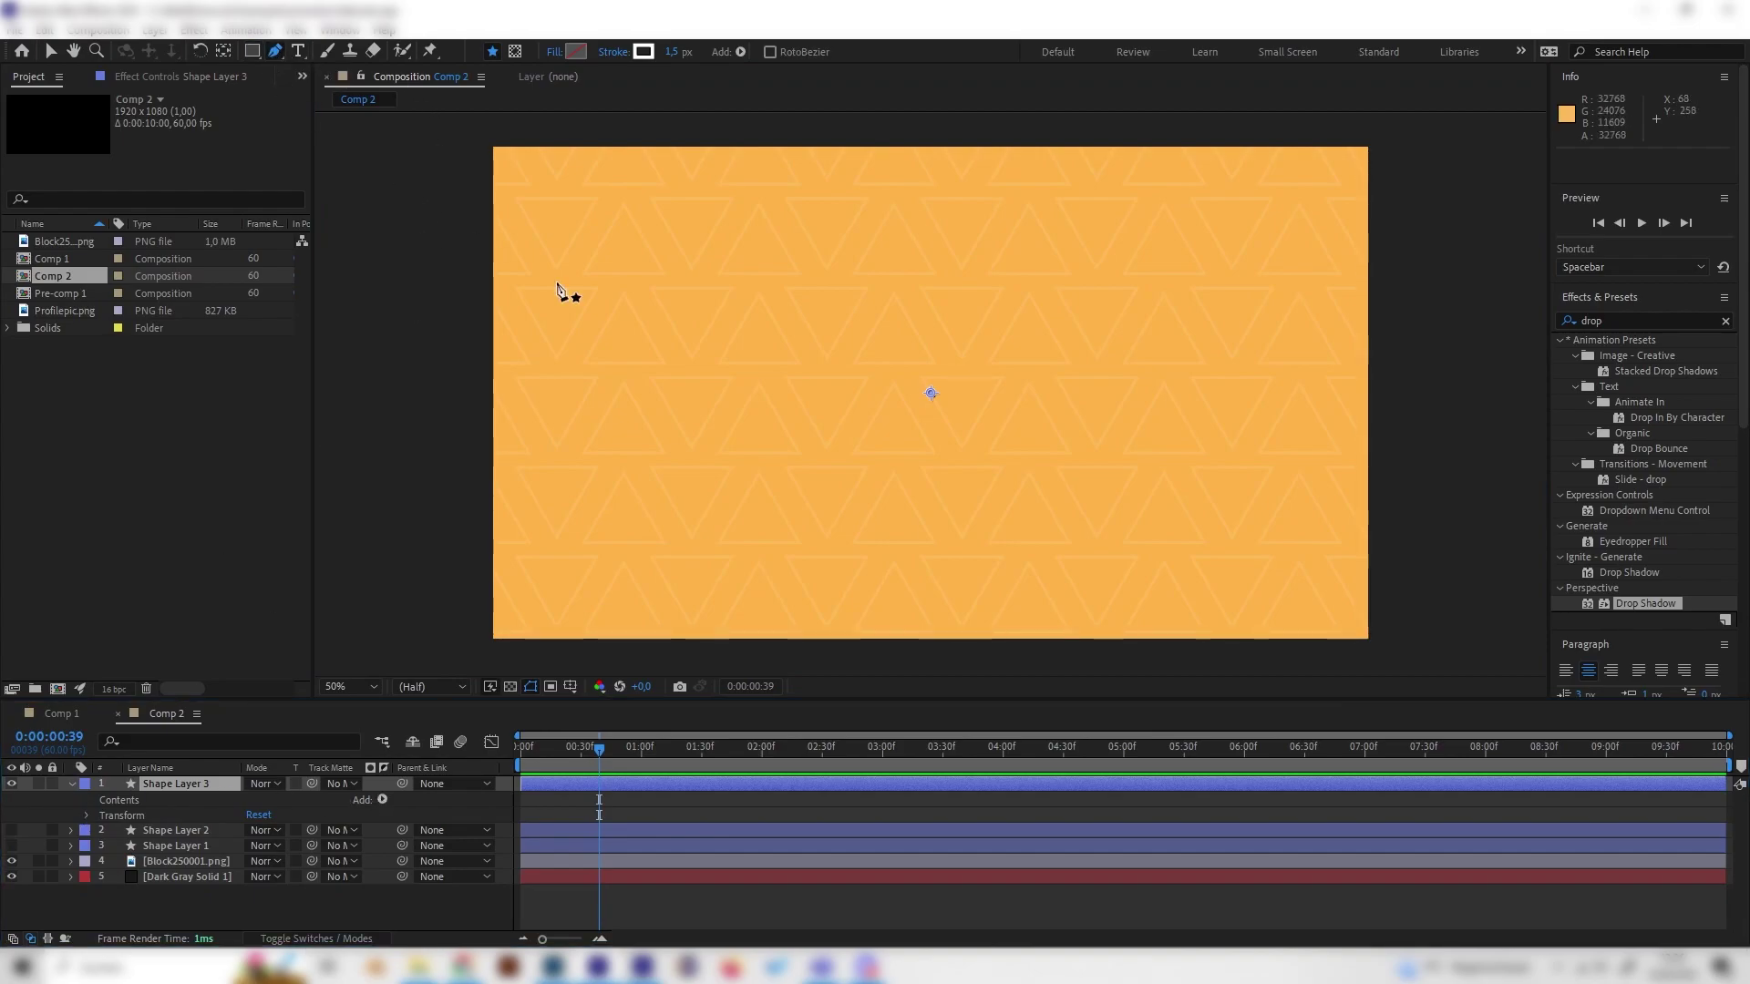
click(467, 509)
drag(816, 535, 918, 682)
drag(1408, 381, 1443, 223)
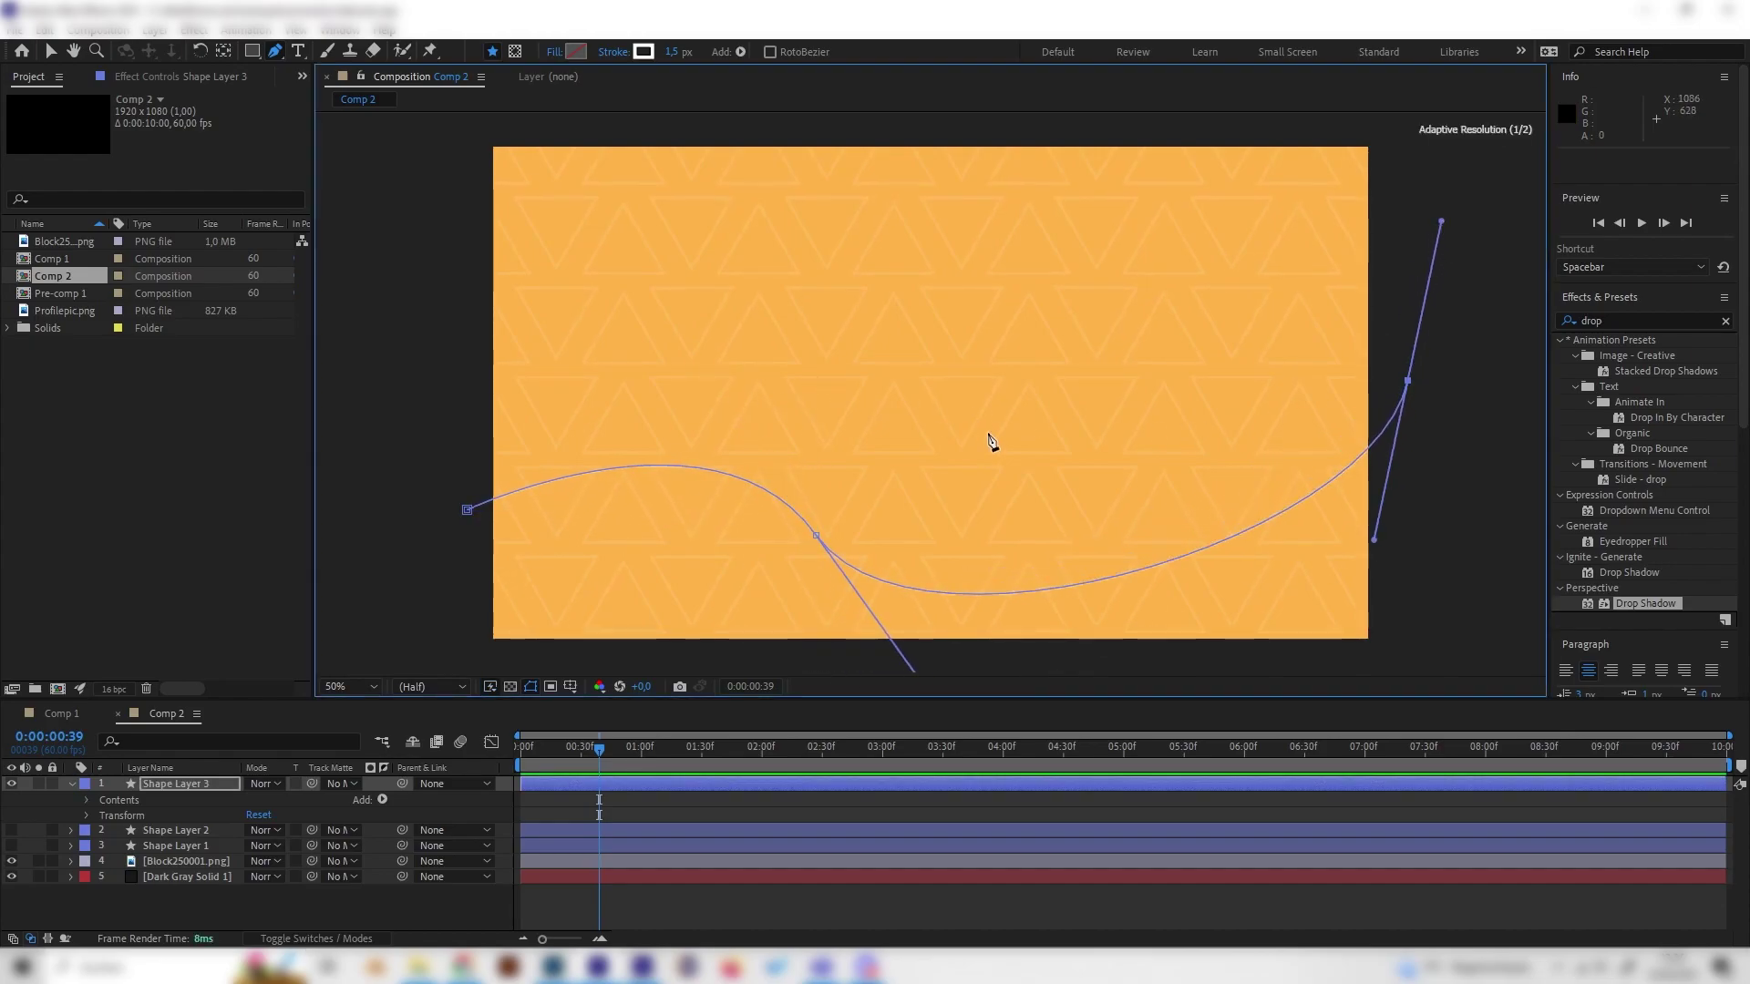
Set the wavy path's stroke colour to near-black 0D0D0D.
click(86, 797)
click(103, 816)
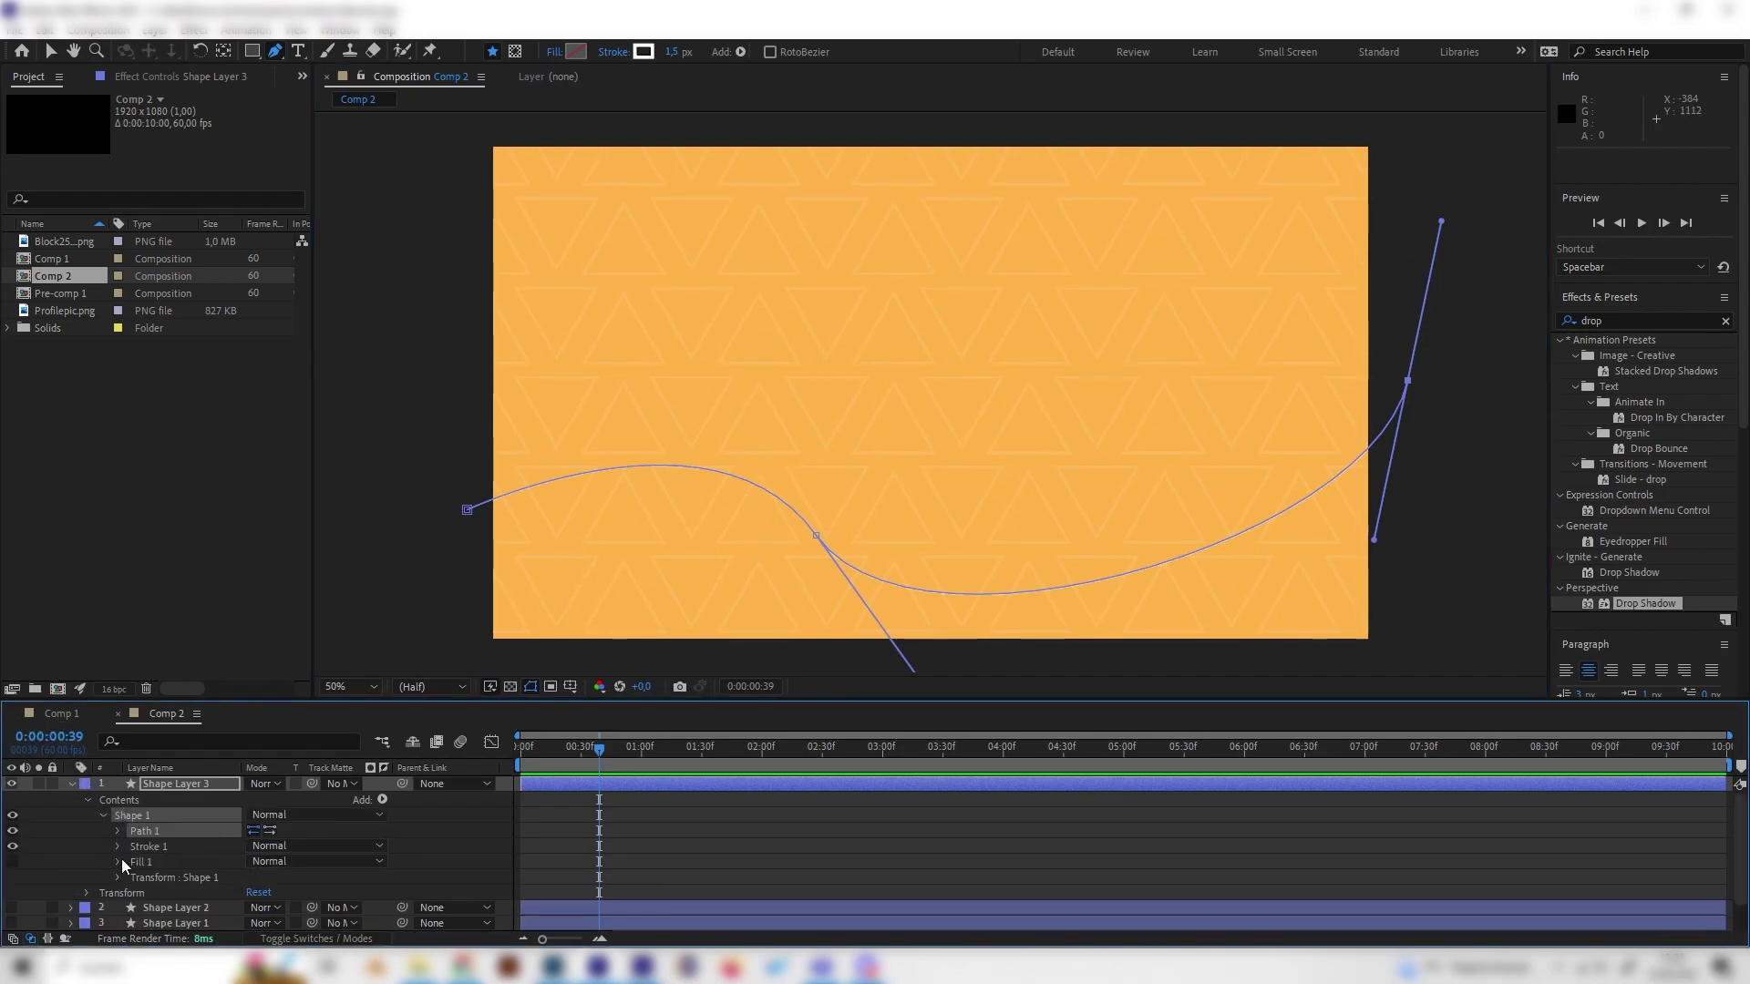
click(118, 846)
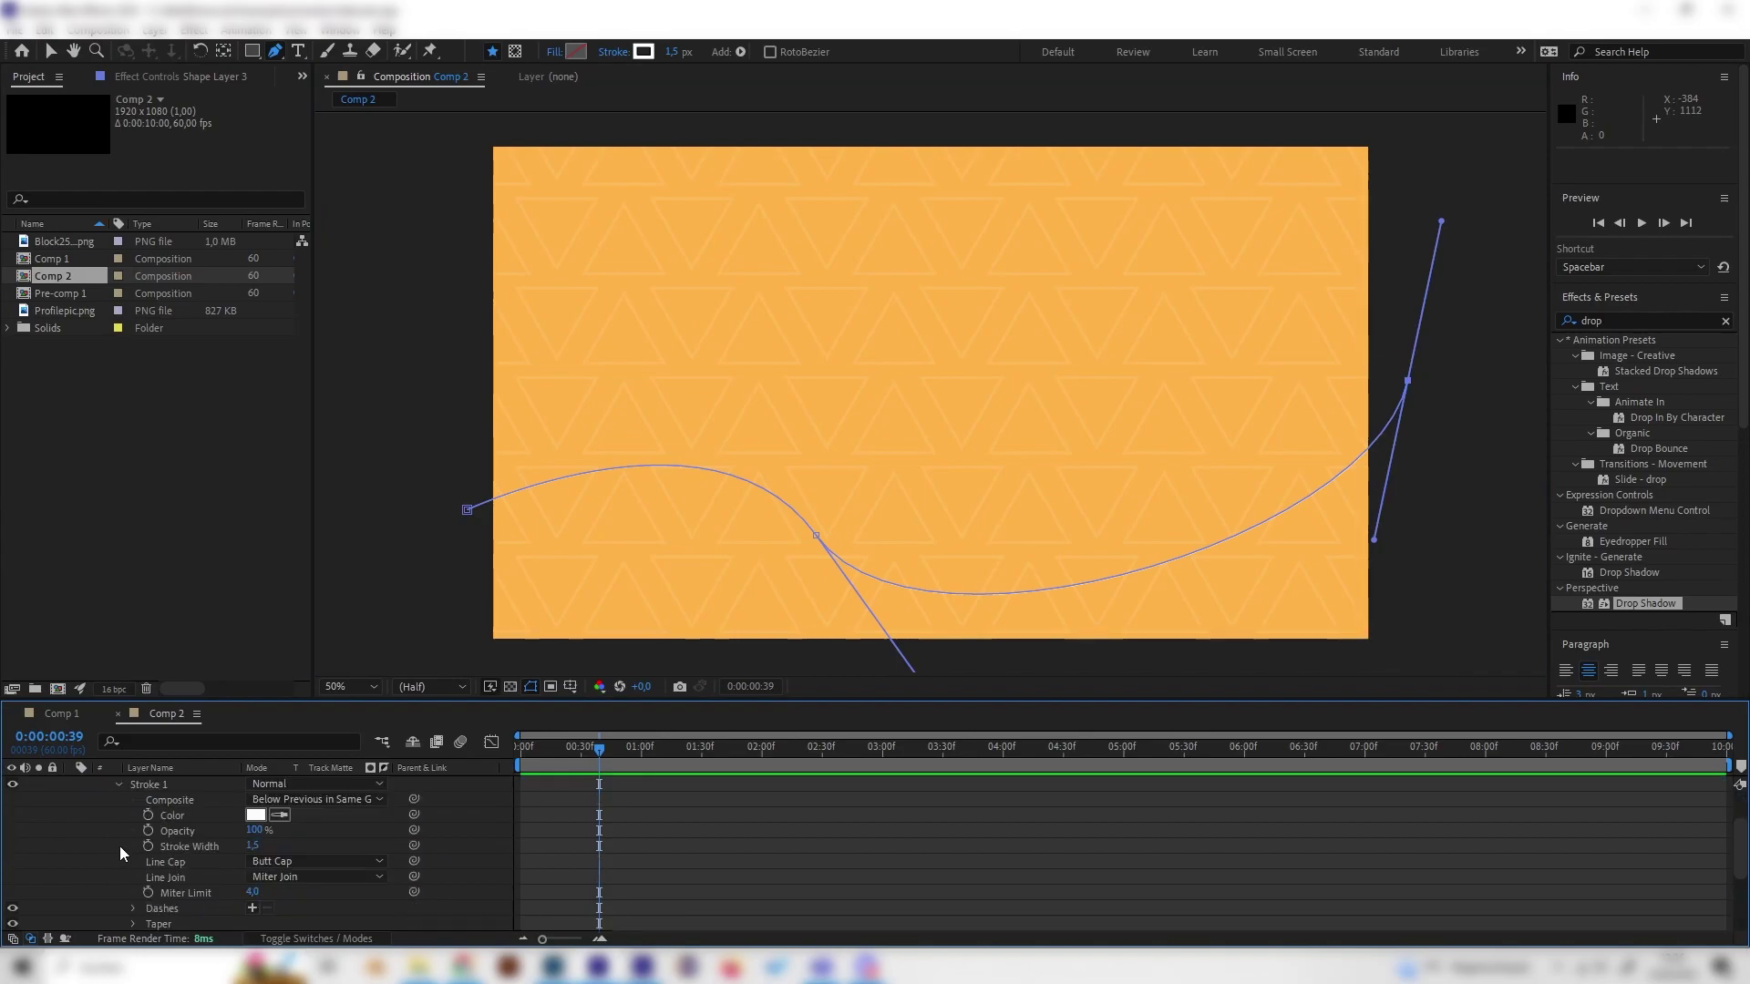
click(256, 814)
drag(36, 268, 8, 265)
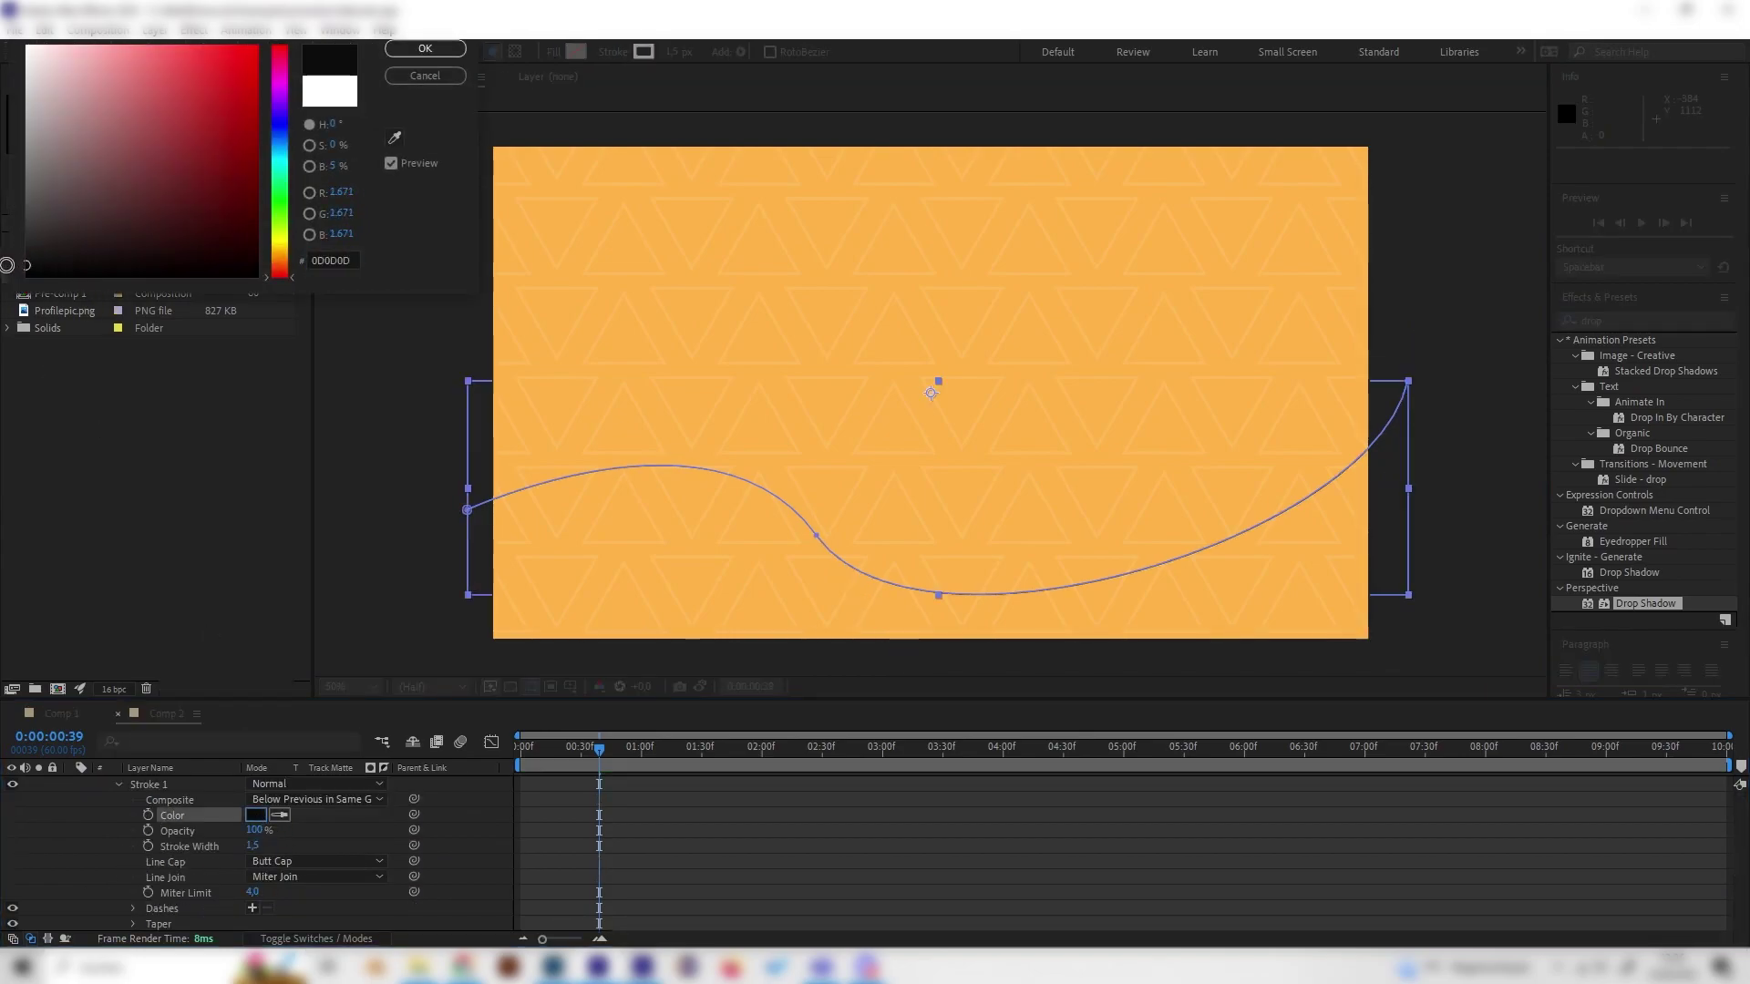
click(460, 52)
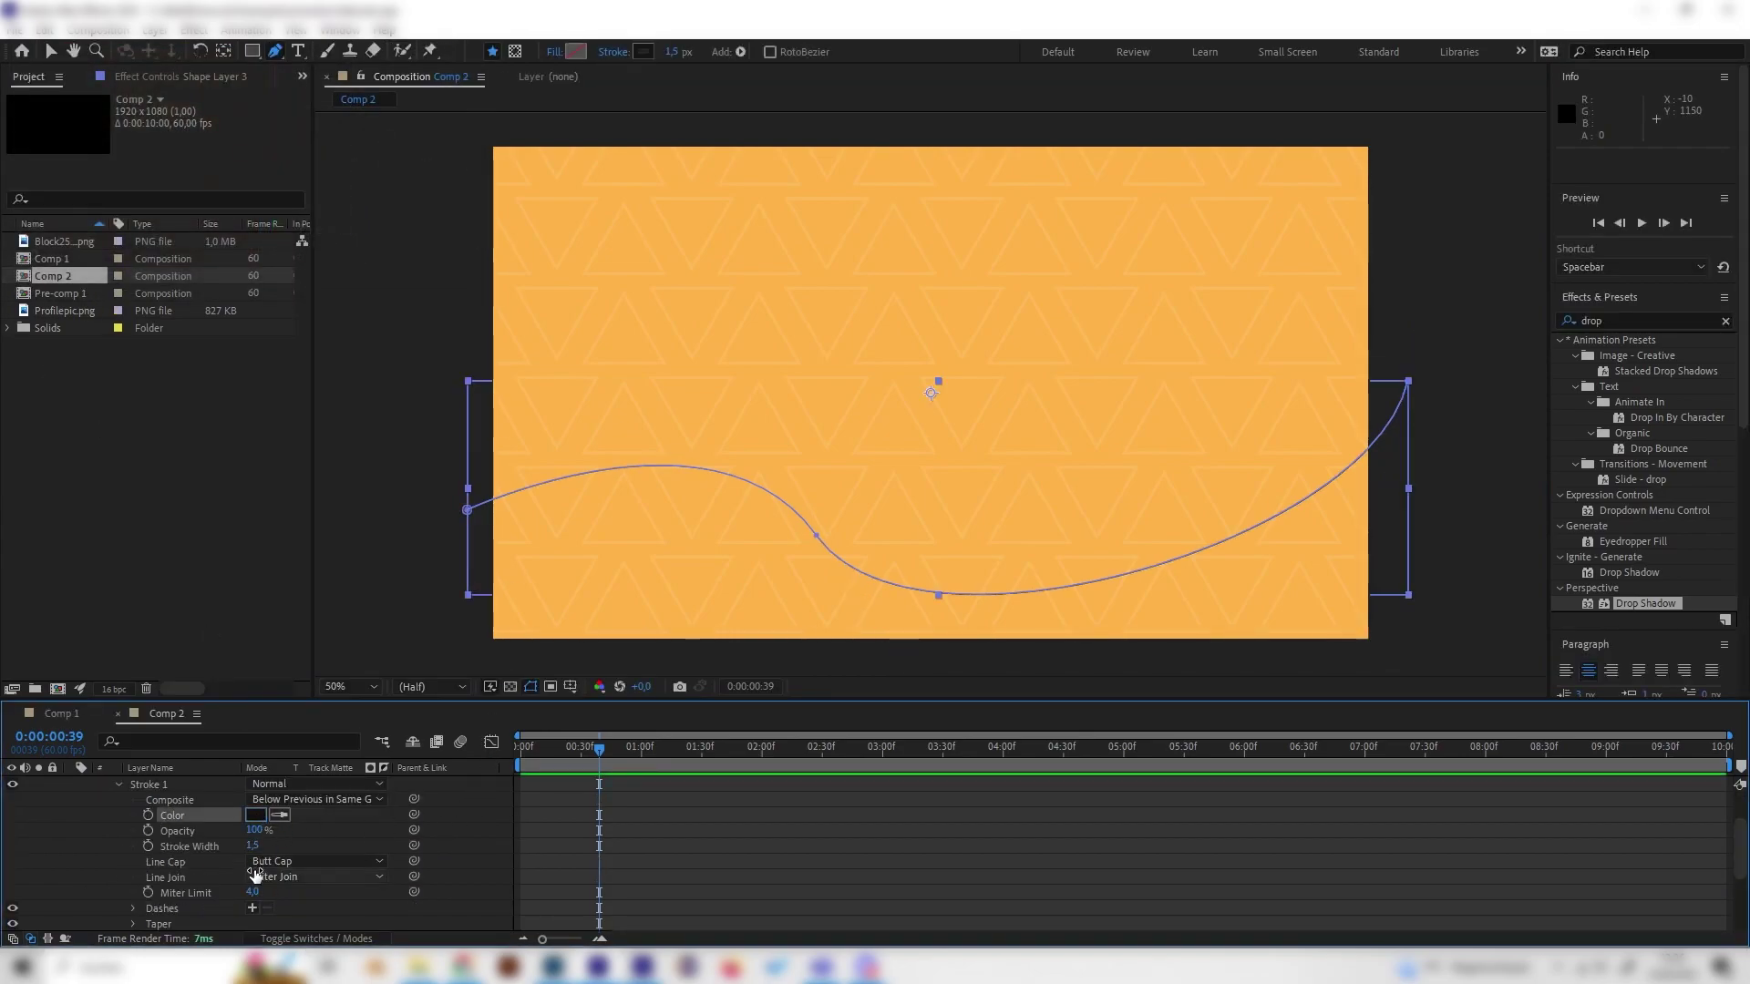
Set the wavy path's Stroke Width to 35.5.
drag(253, 846, 304, 848)
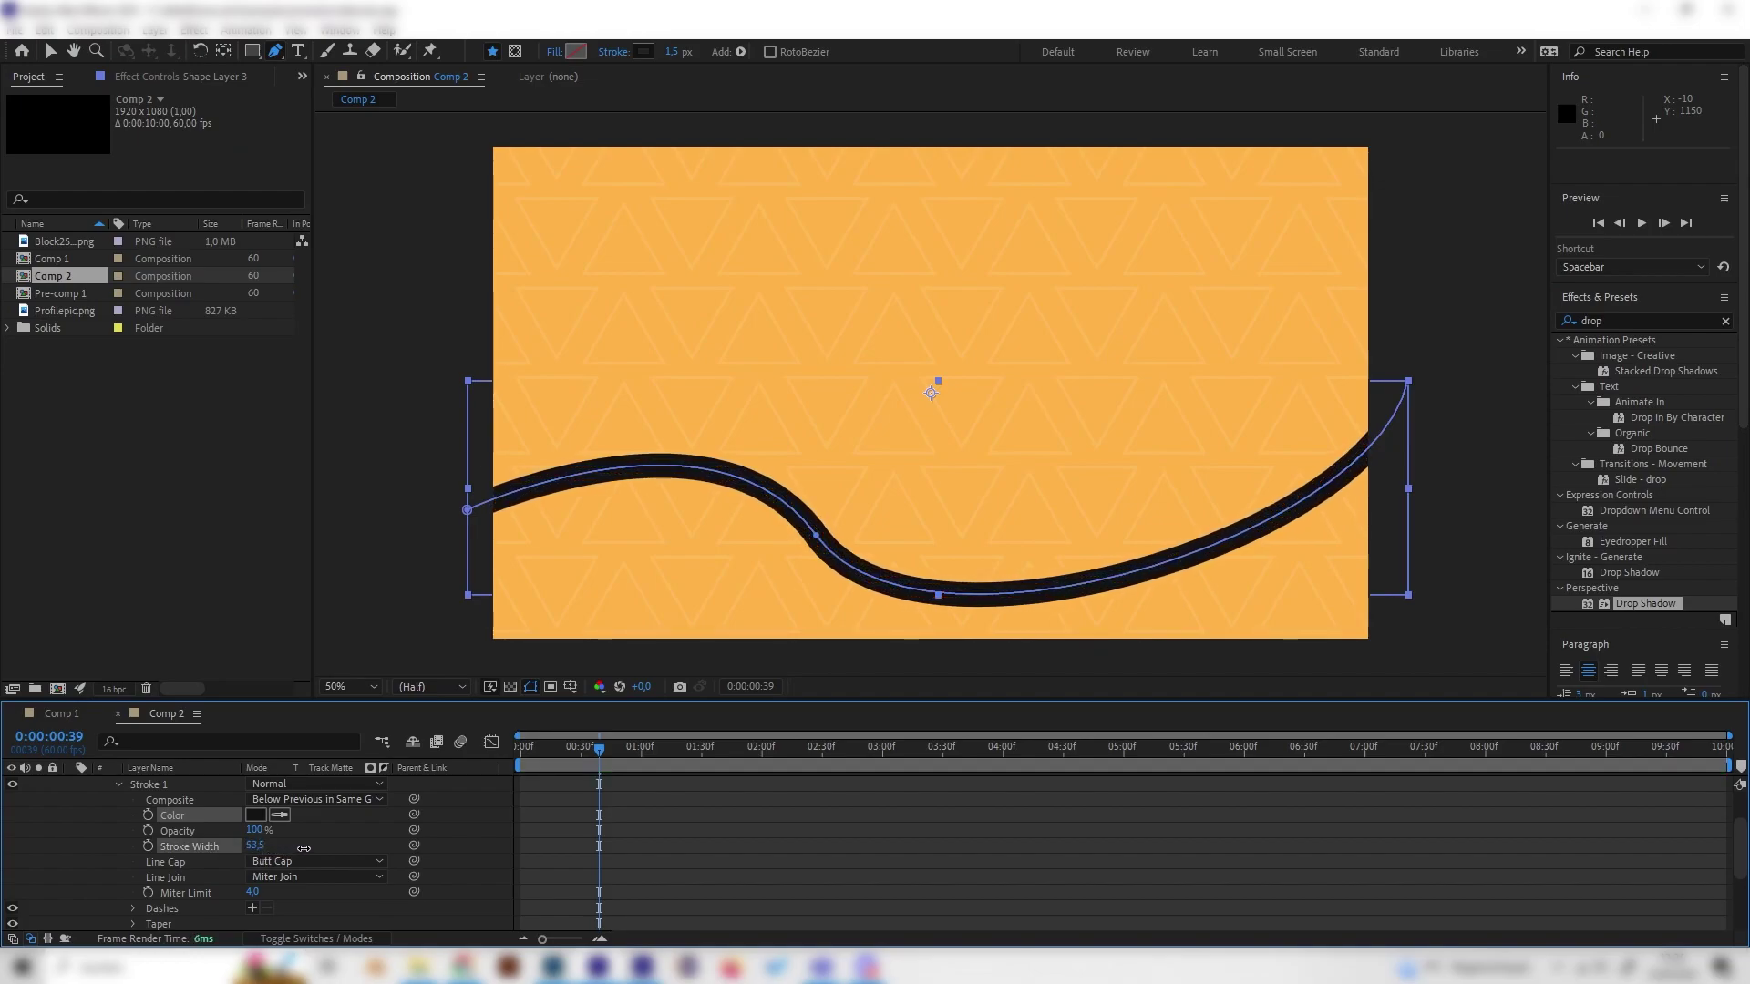
click(474, 809)
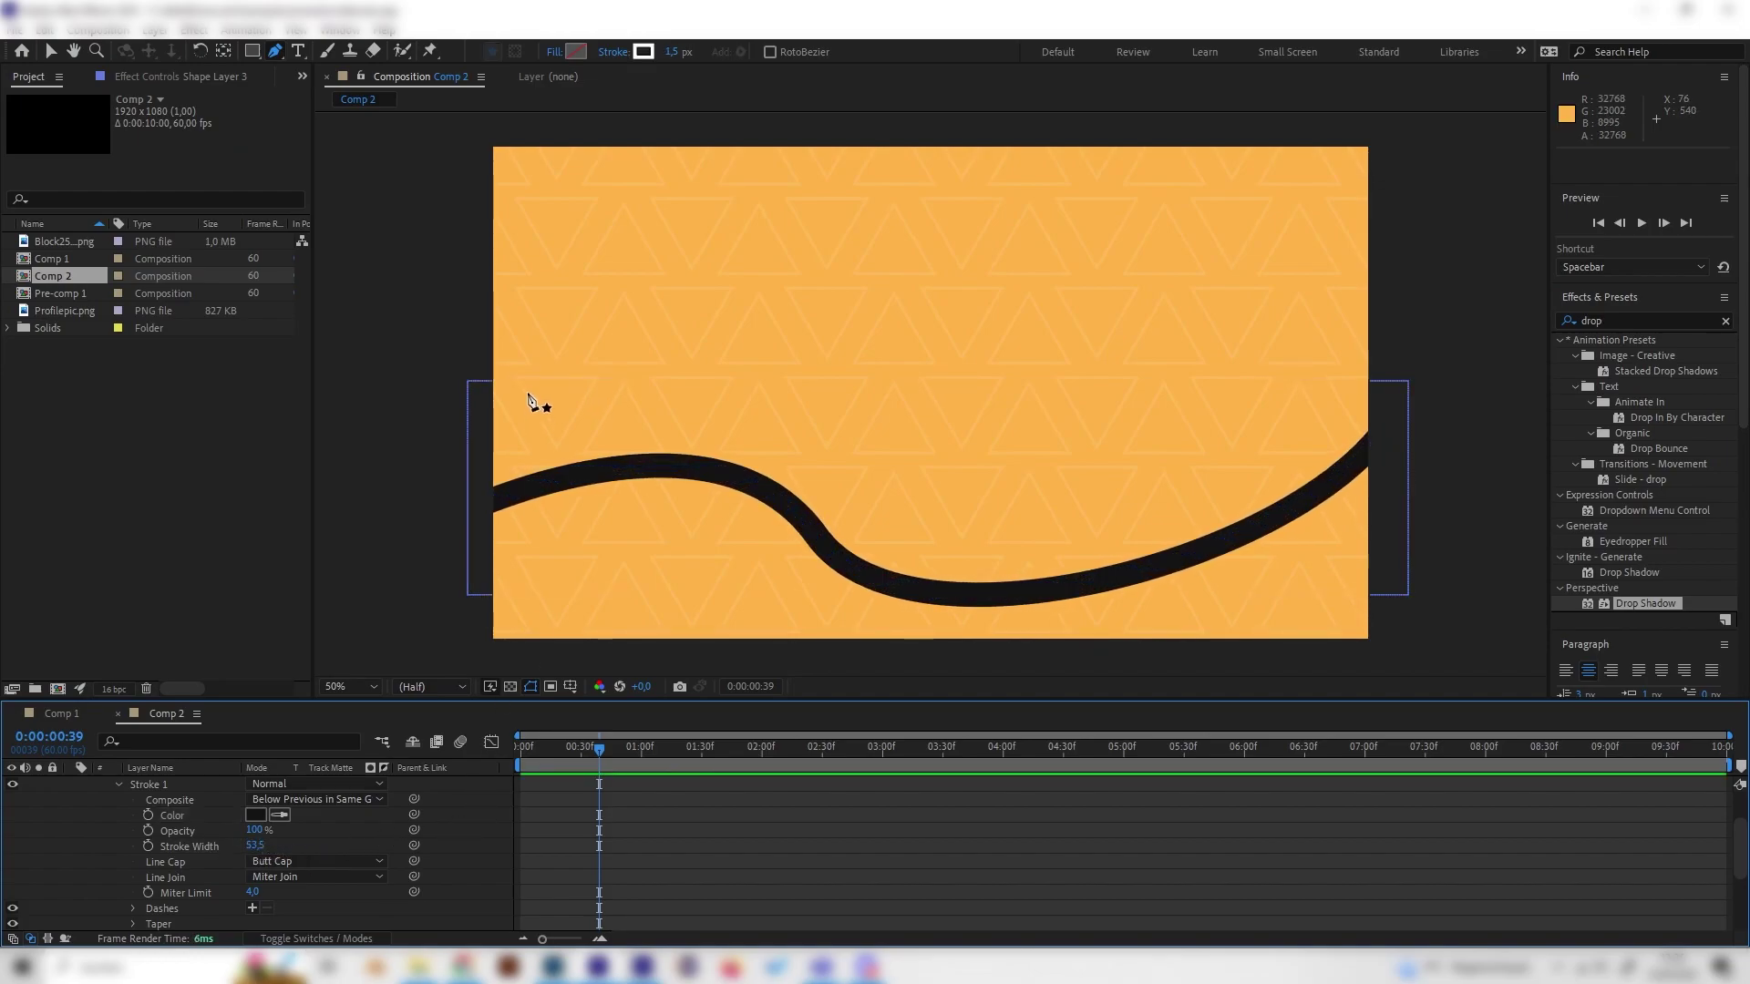
drag(257, 845, 240, 847)
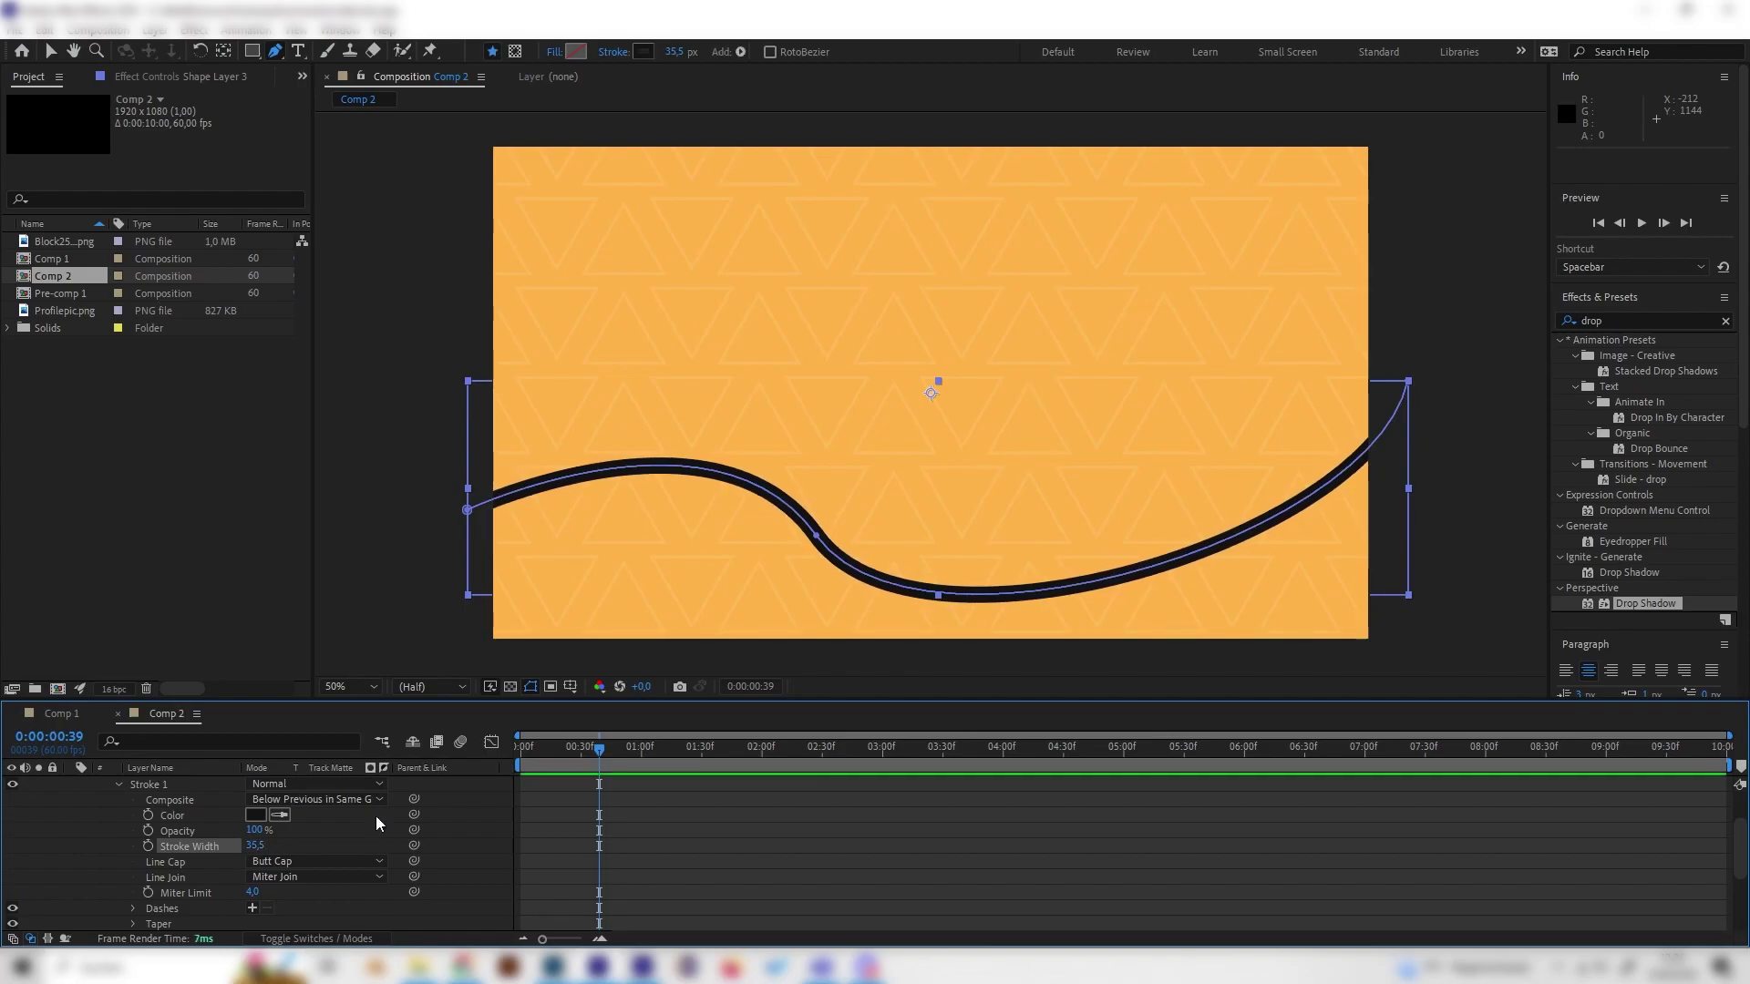
Add Trim Paths to Shape 1 and keyframe its End at 0% at the start of the timeline.
scroll(381, 811, up, 2)
click(381, 802)
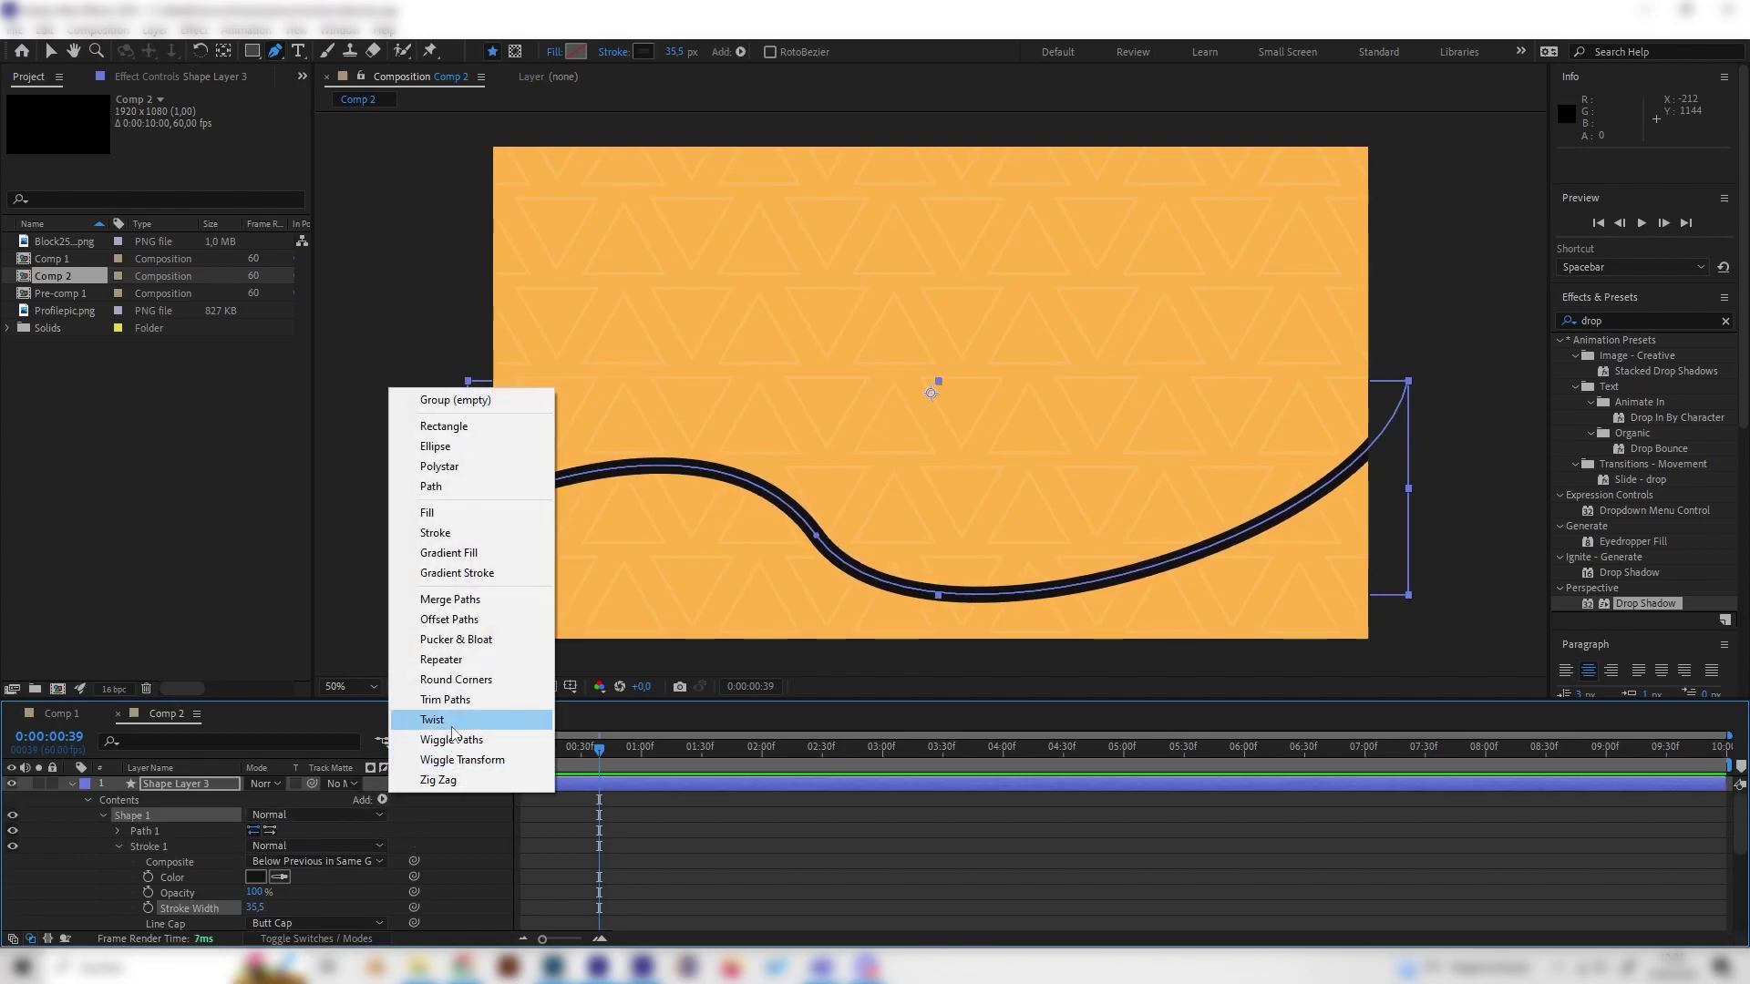
click(444, 700)
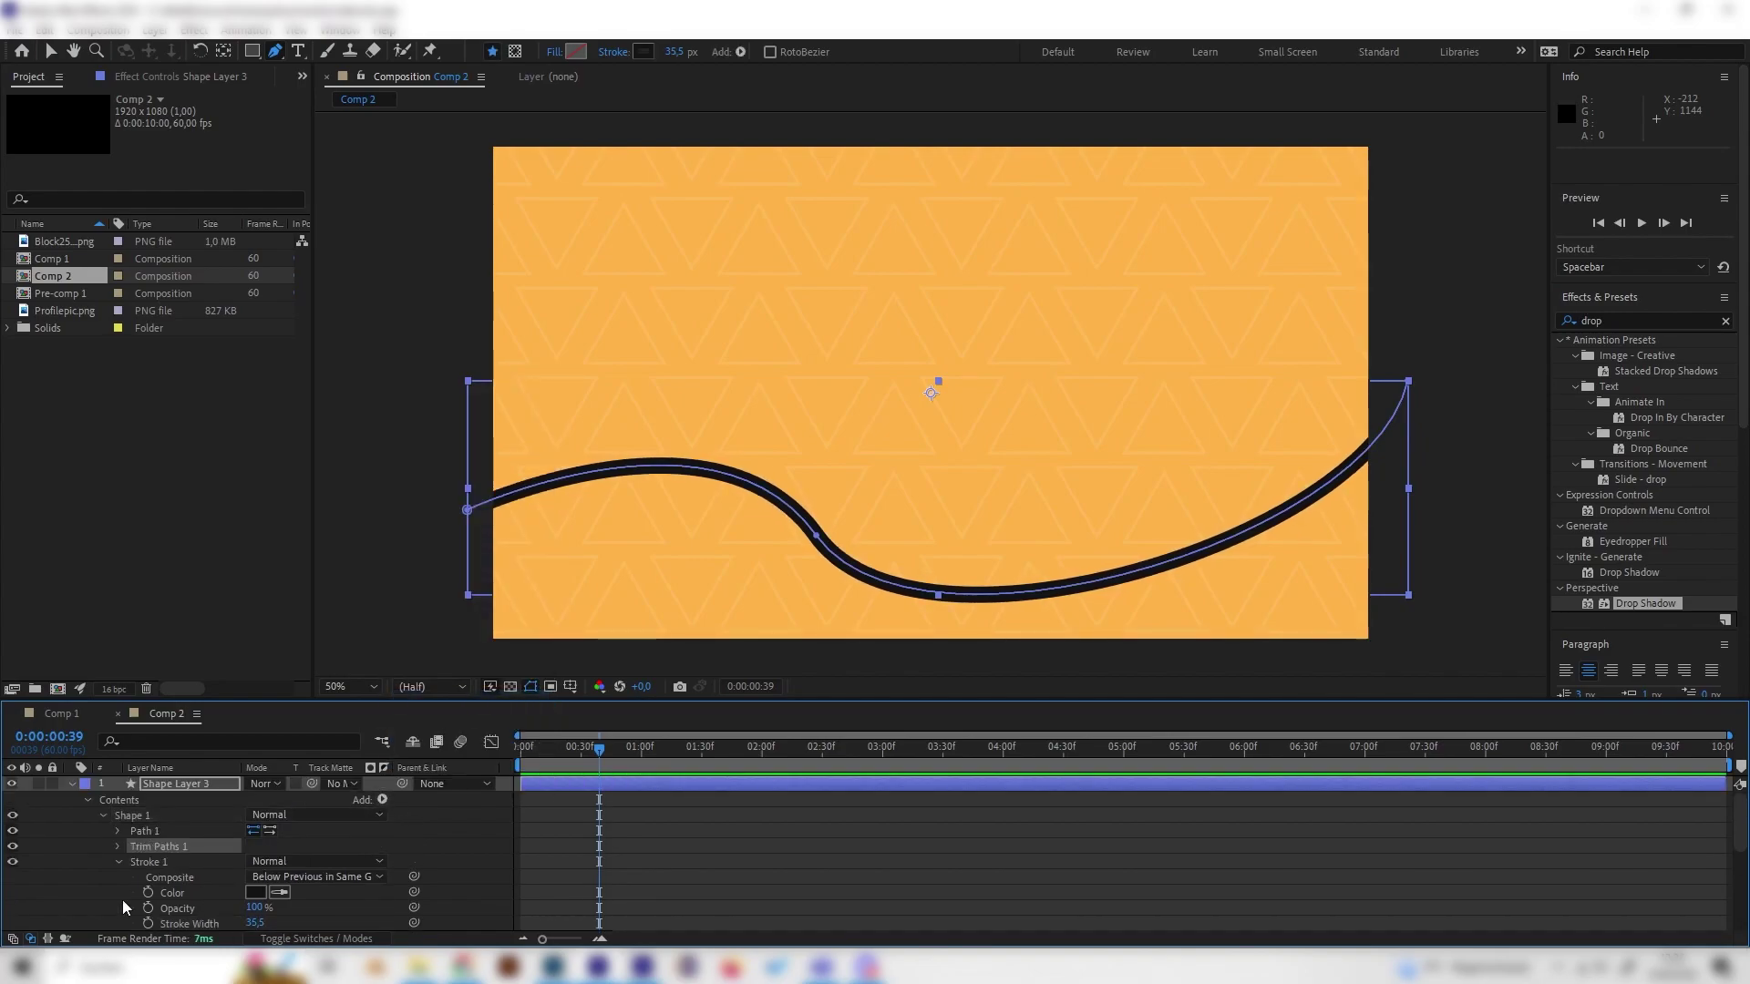
click(118, 848)
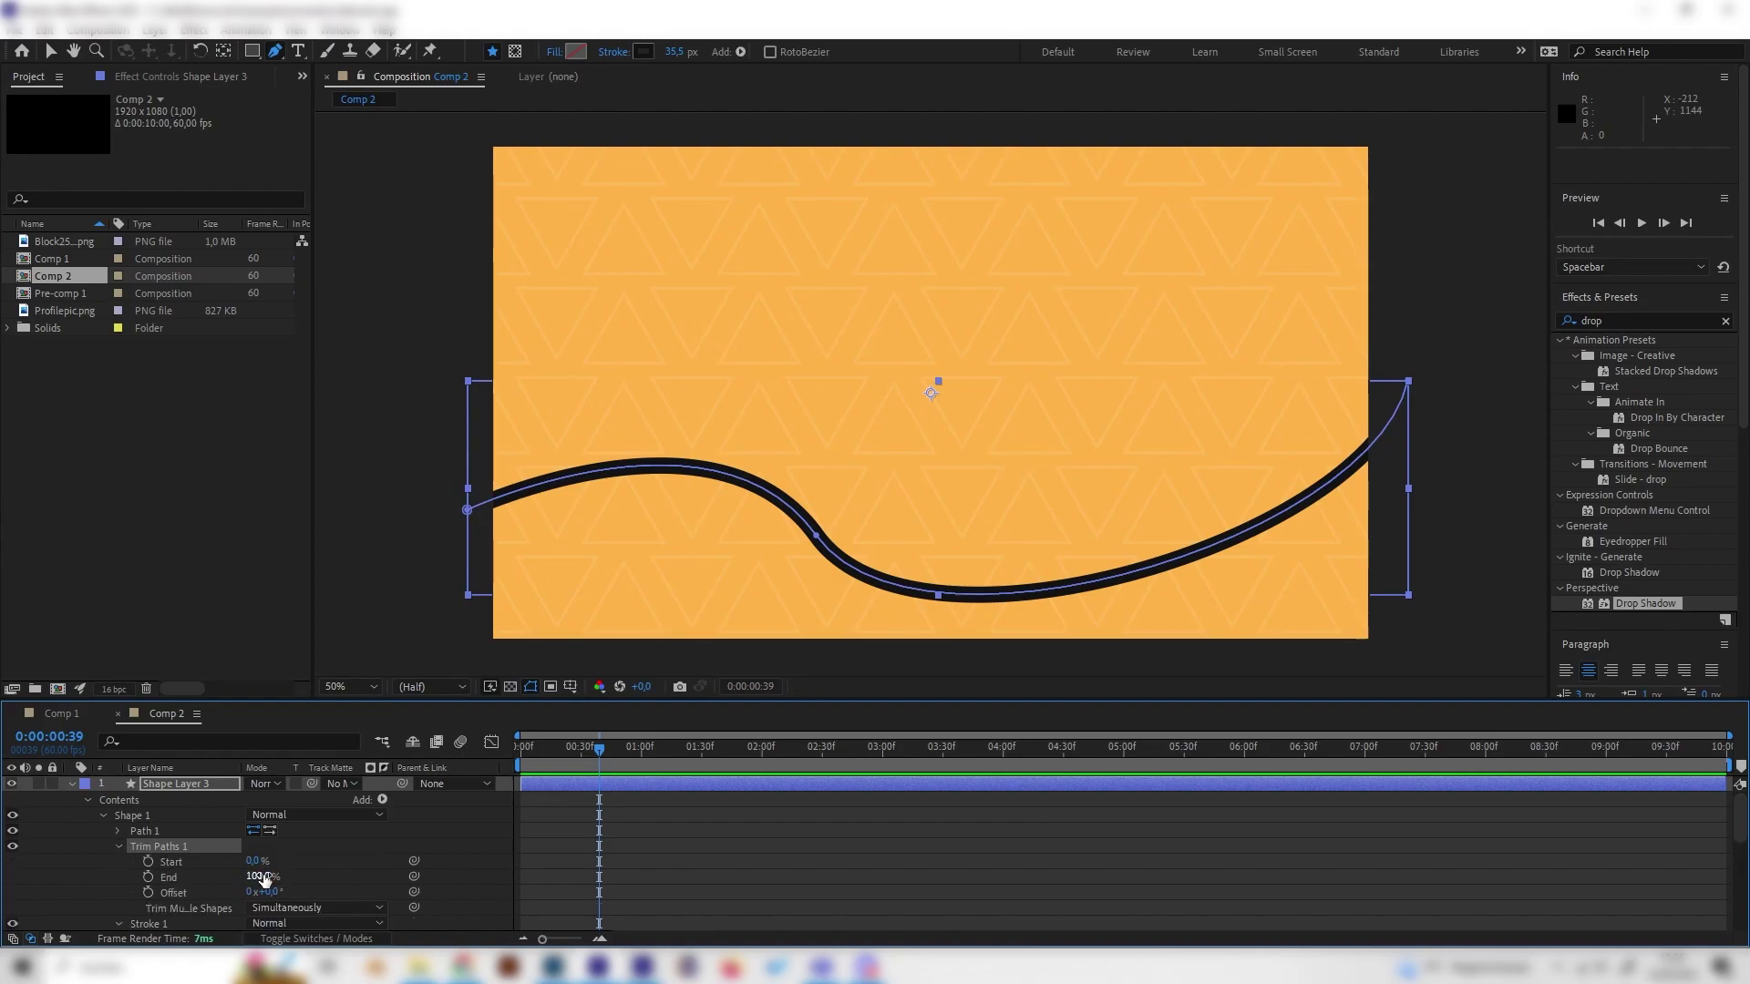
drag(261, 876, 221, 866)
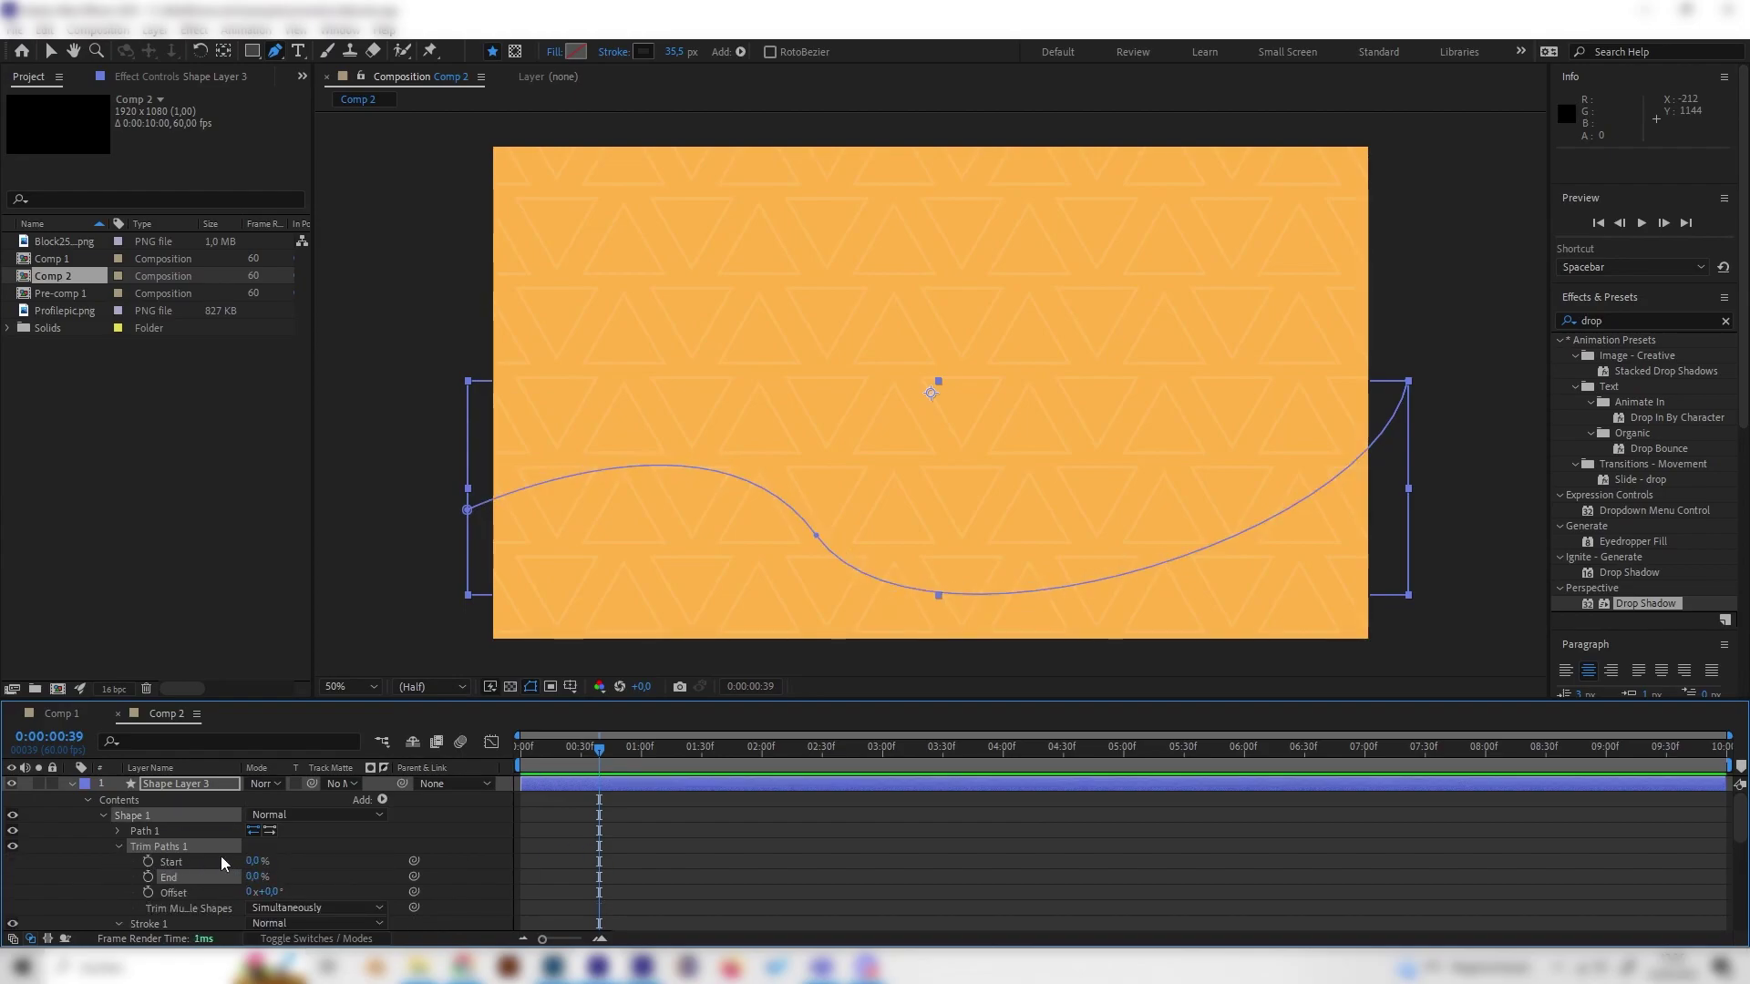
click(149, 877)
drag(598, 877, 521, 886)
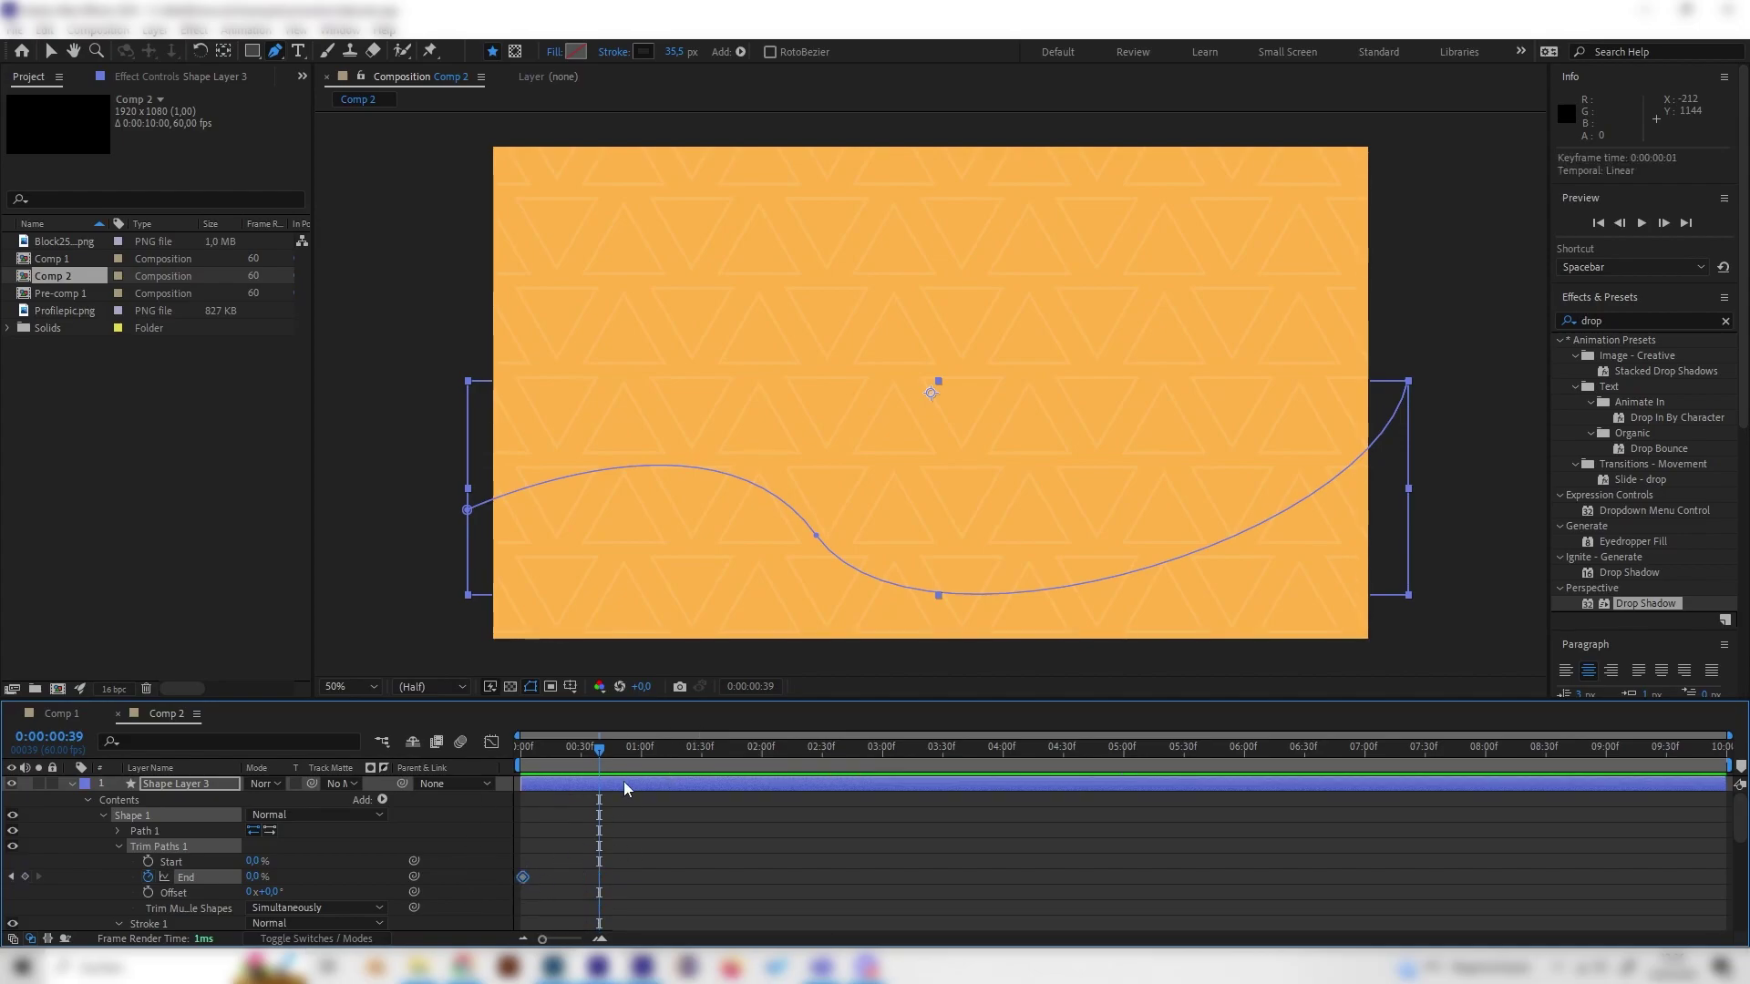
Keyframe the Trim Paths End at 100% at 2:30 and preview the line drawing on from the start.
key(Home)
drag(521, 749, 822, 749)
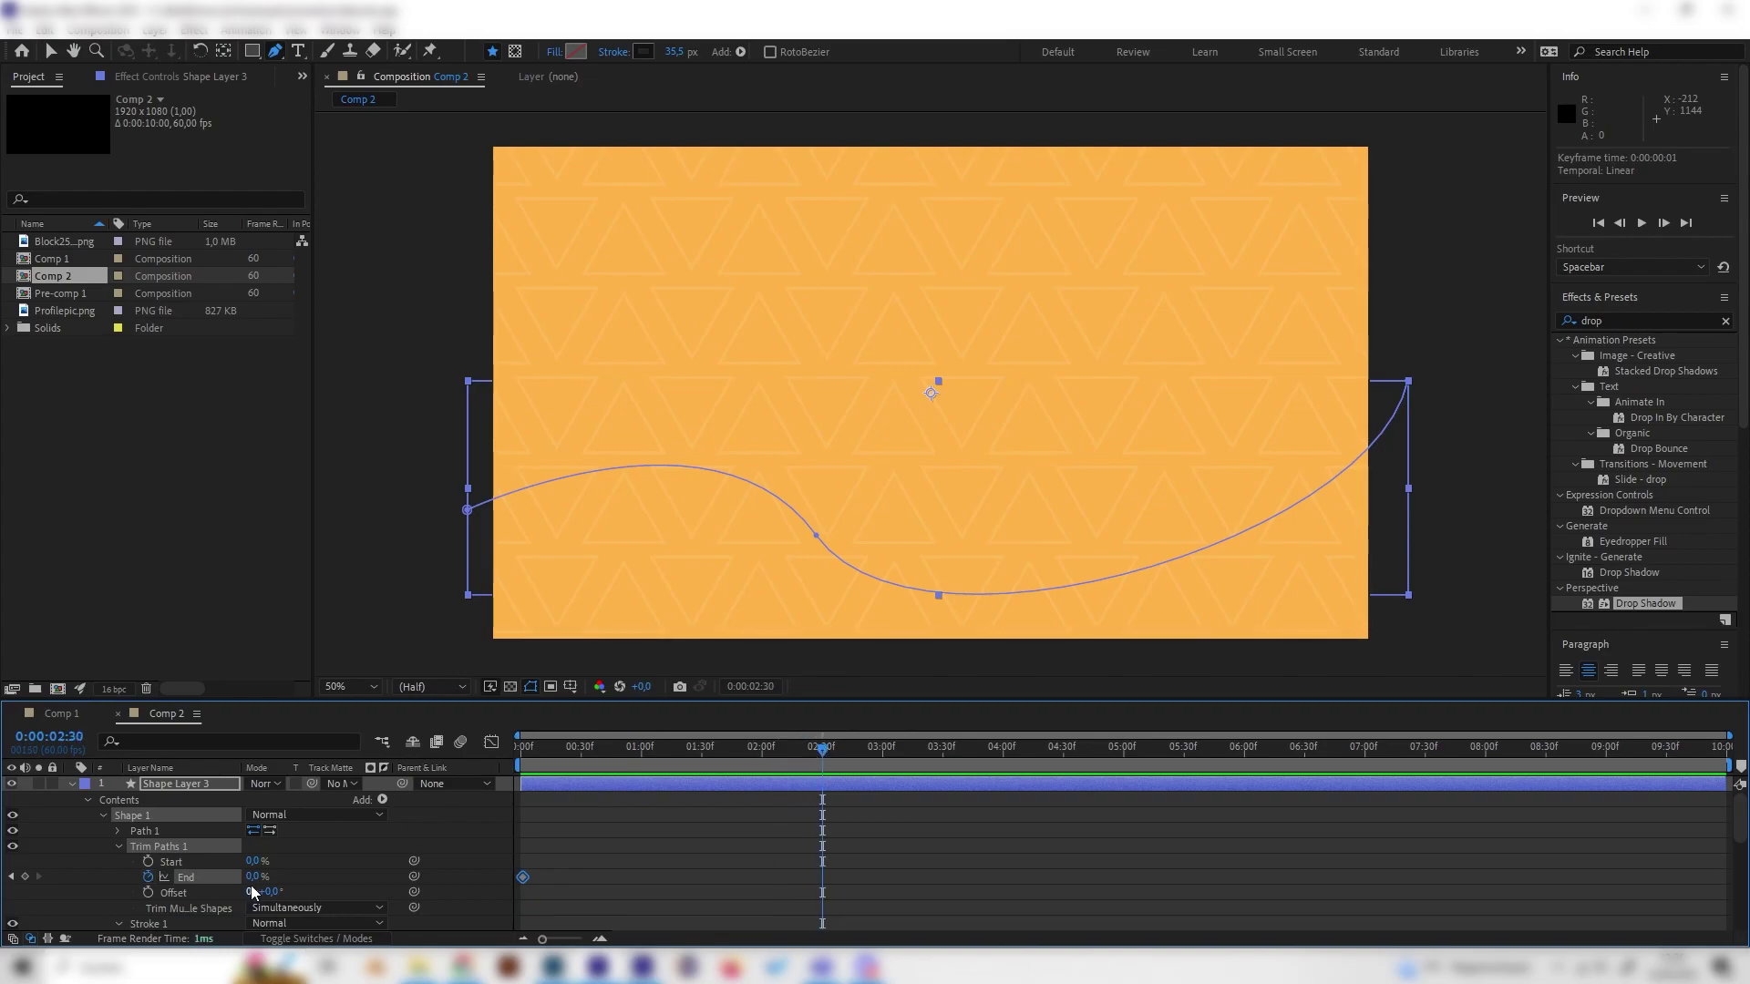
drag(291, 877, 392, 874)
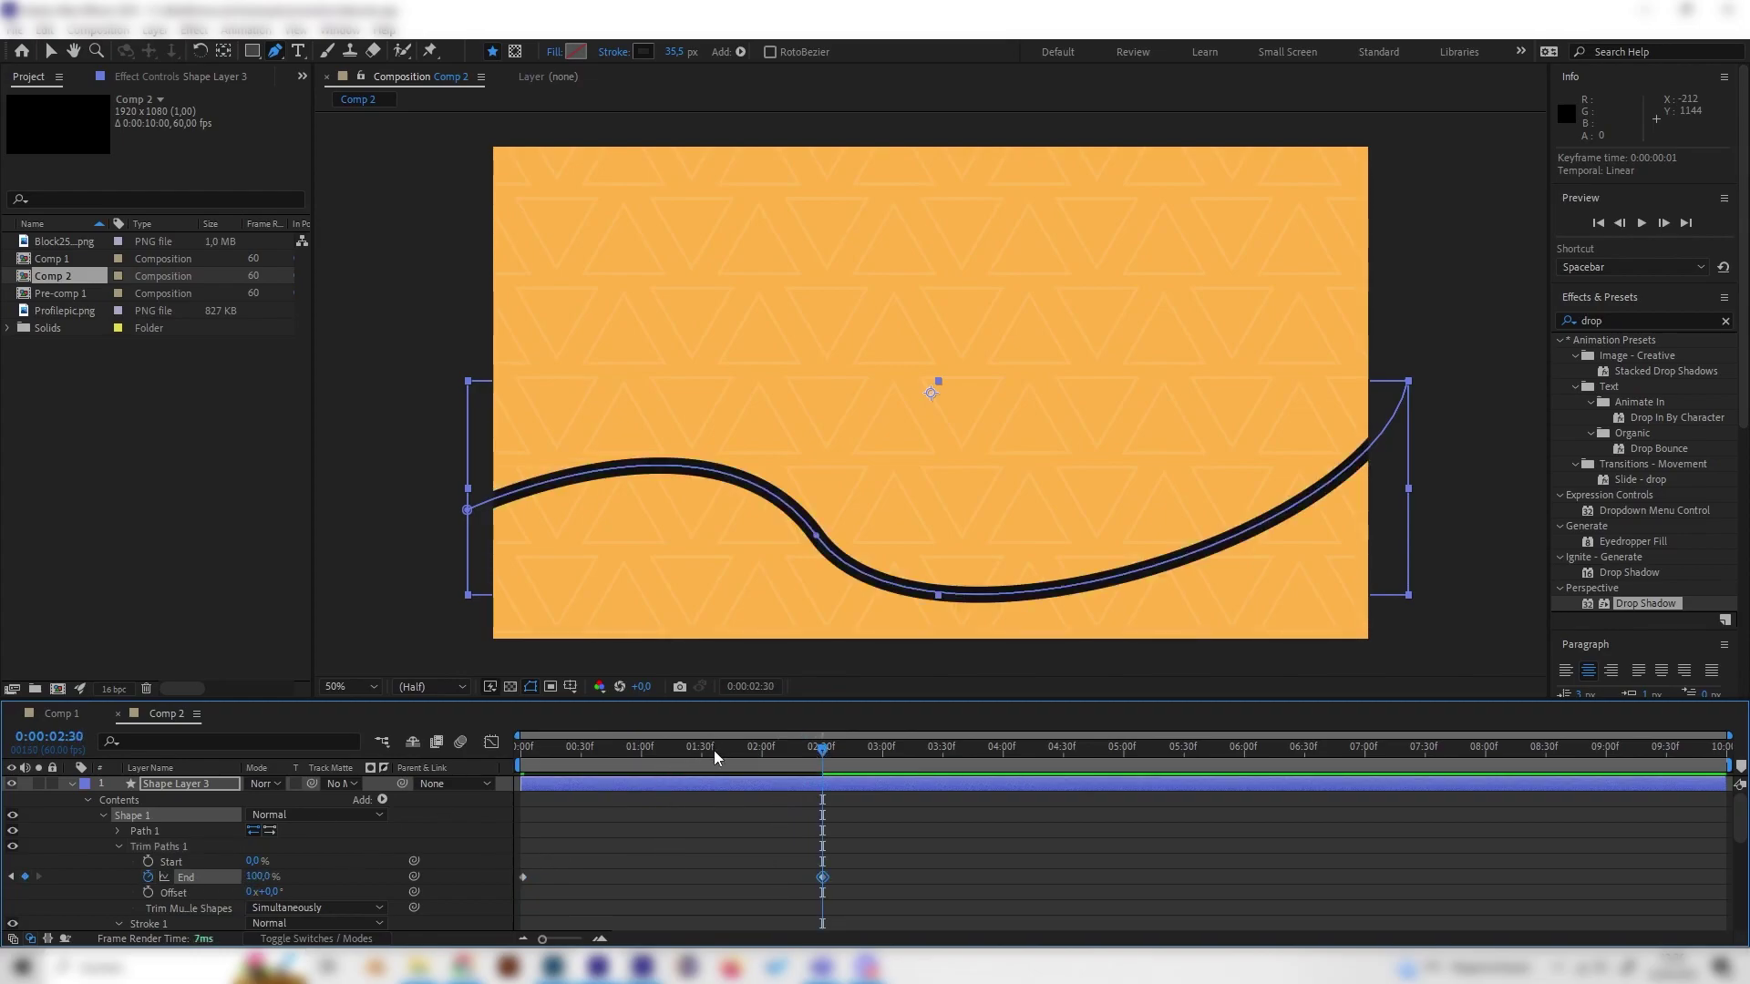
drag(716, 749, 522, 749)
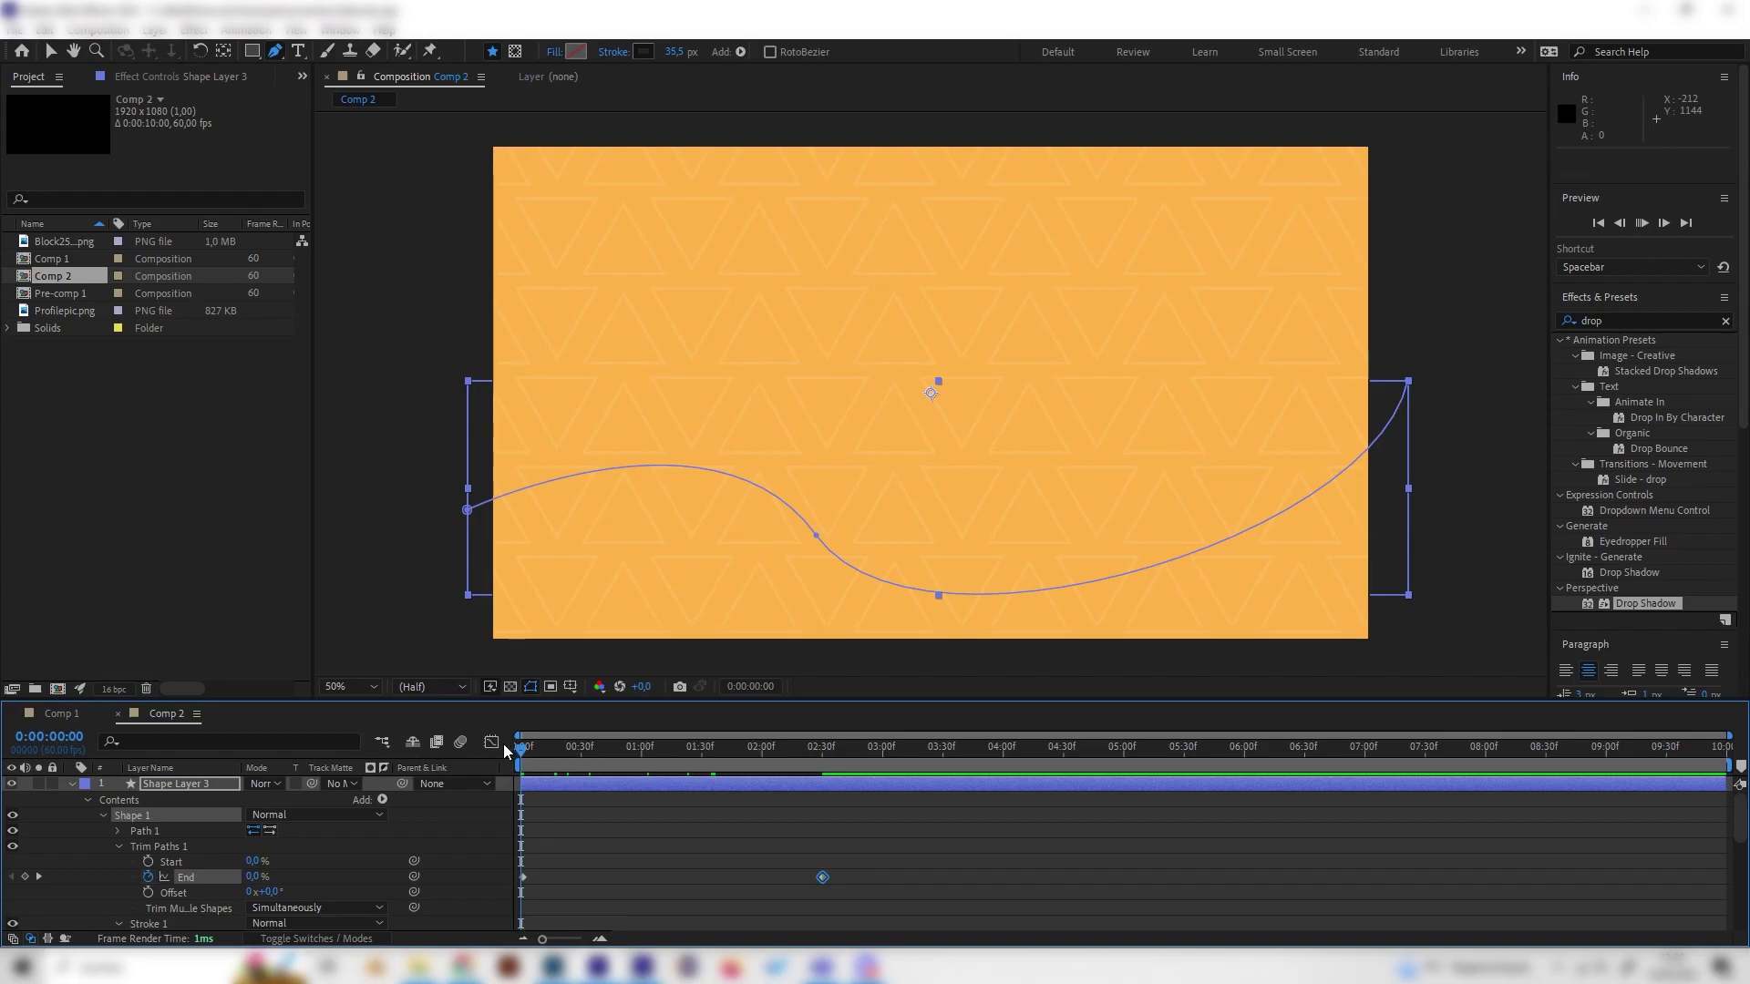
key(space)
Keyframe the Trim Paths Start at 0% at 0:37 and 100% at 2:59, and preview the travelling line from the beginning.
drag(550, 749, 595, 752)
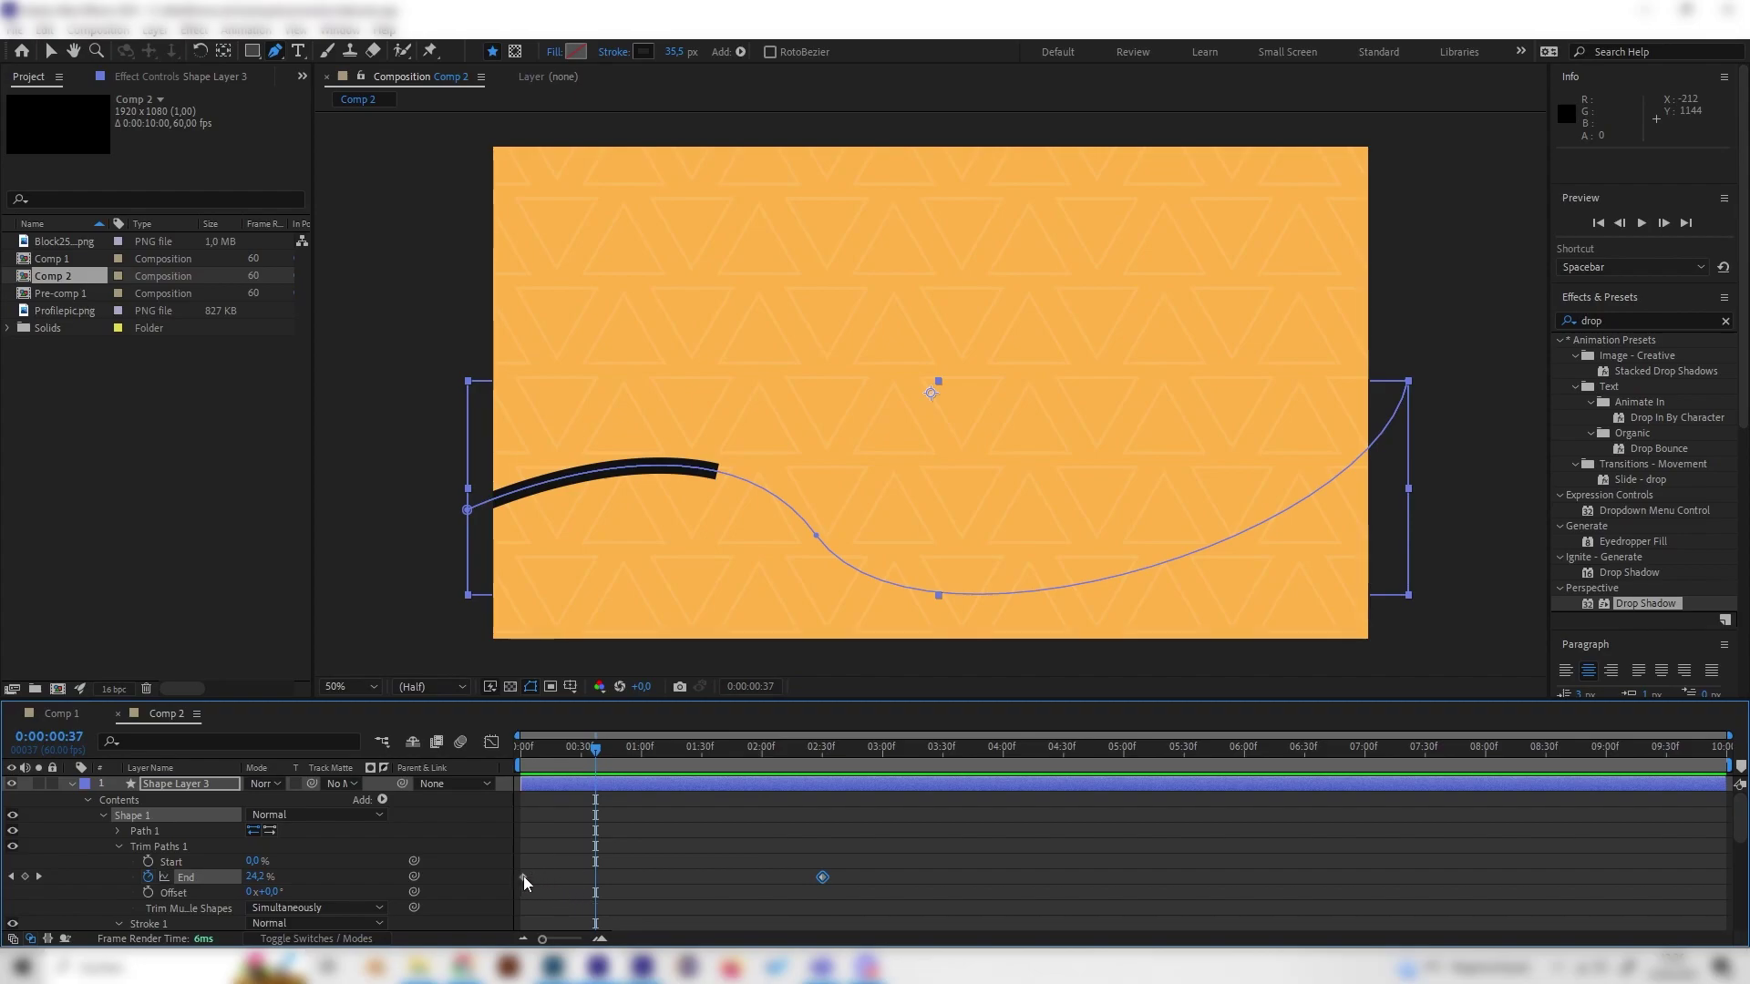
click(148, 861)
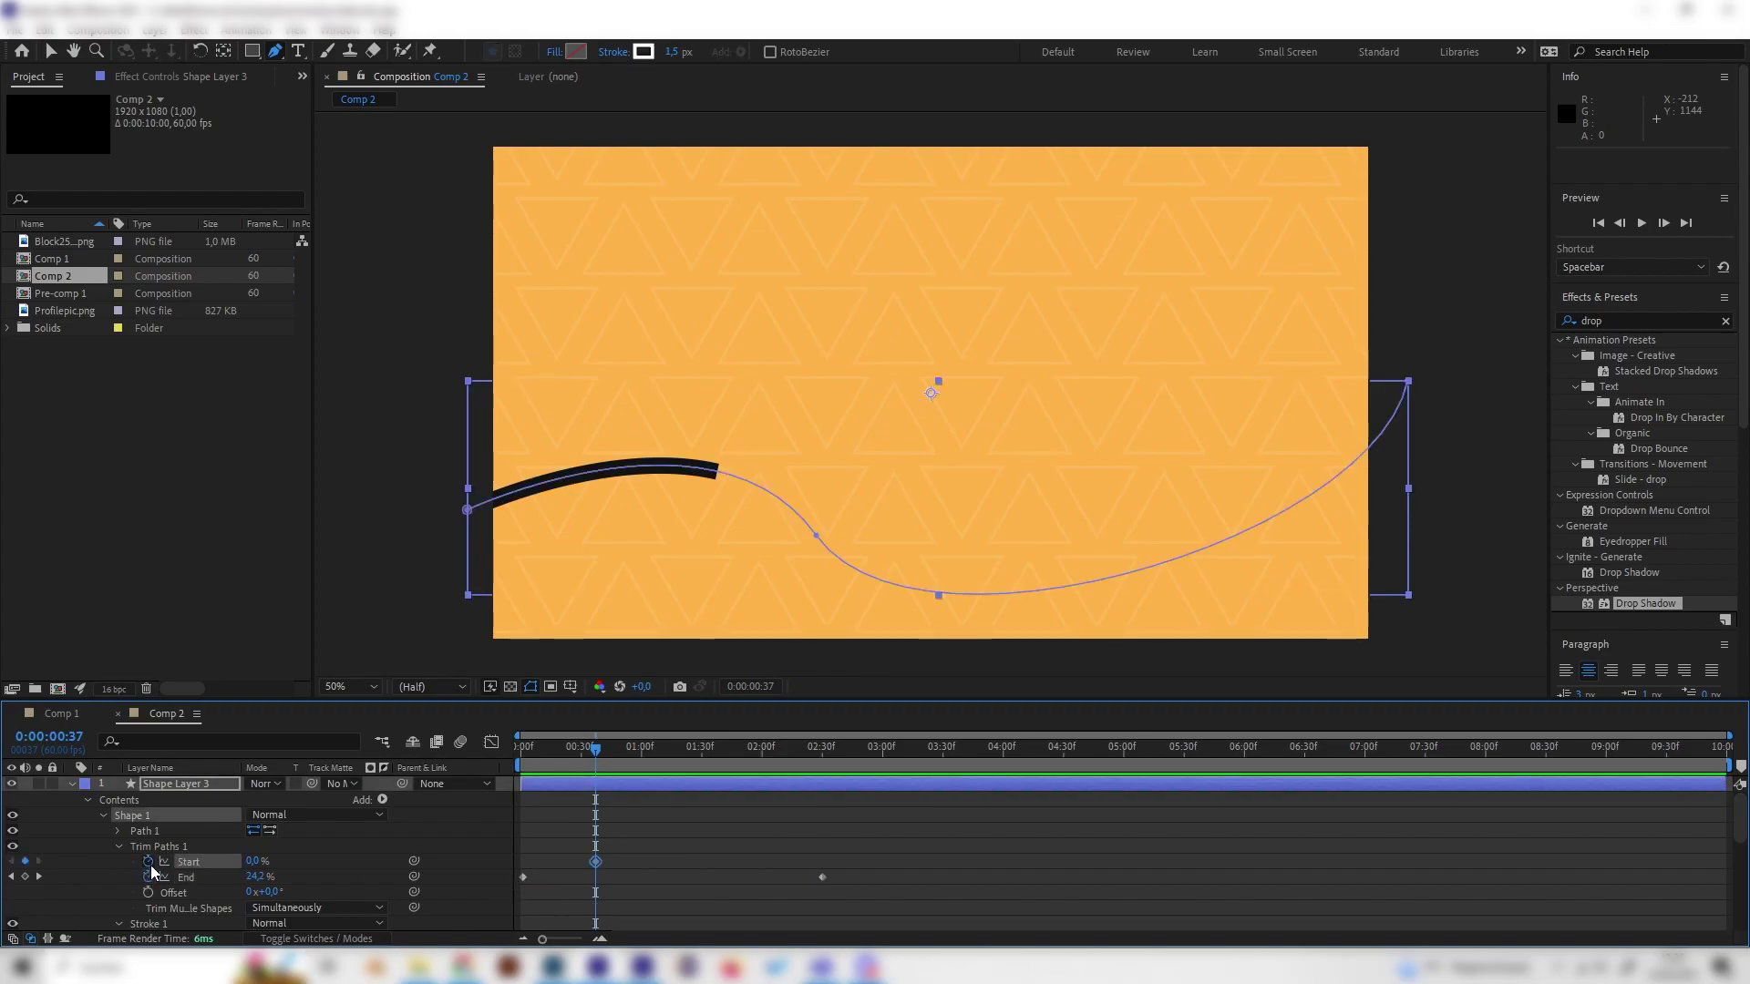
drag(820, 762, 881, 765)
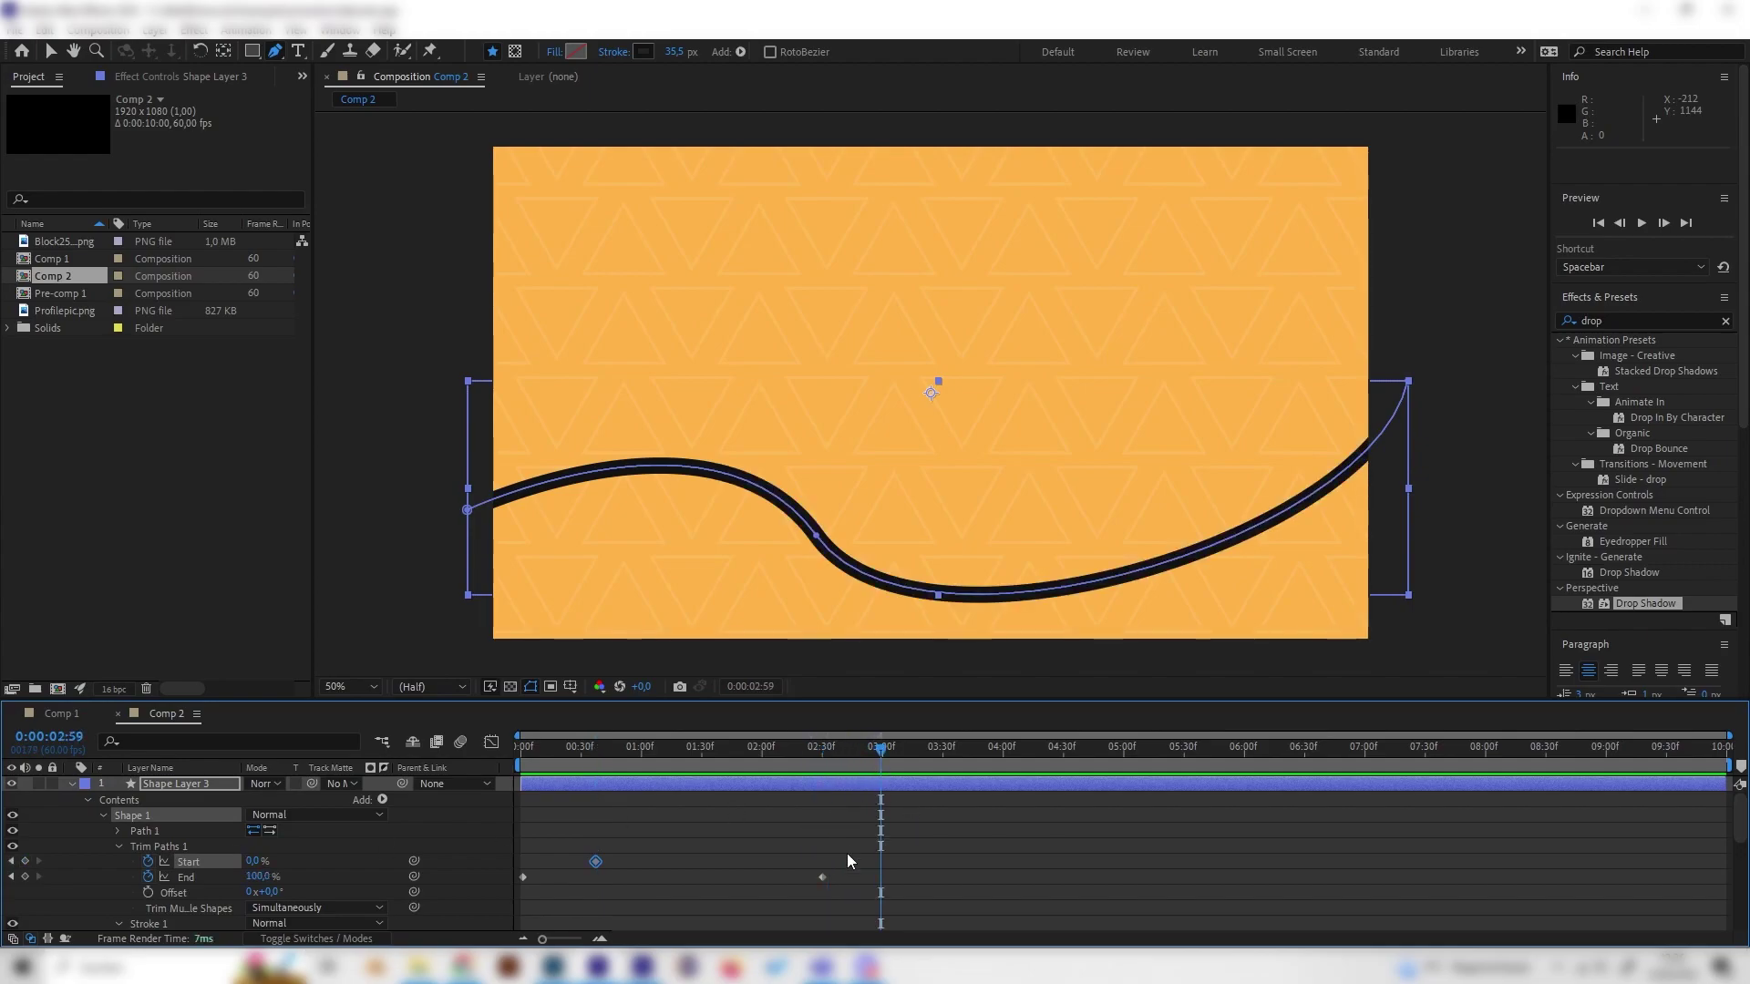
click(838, 902)
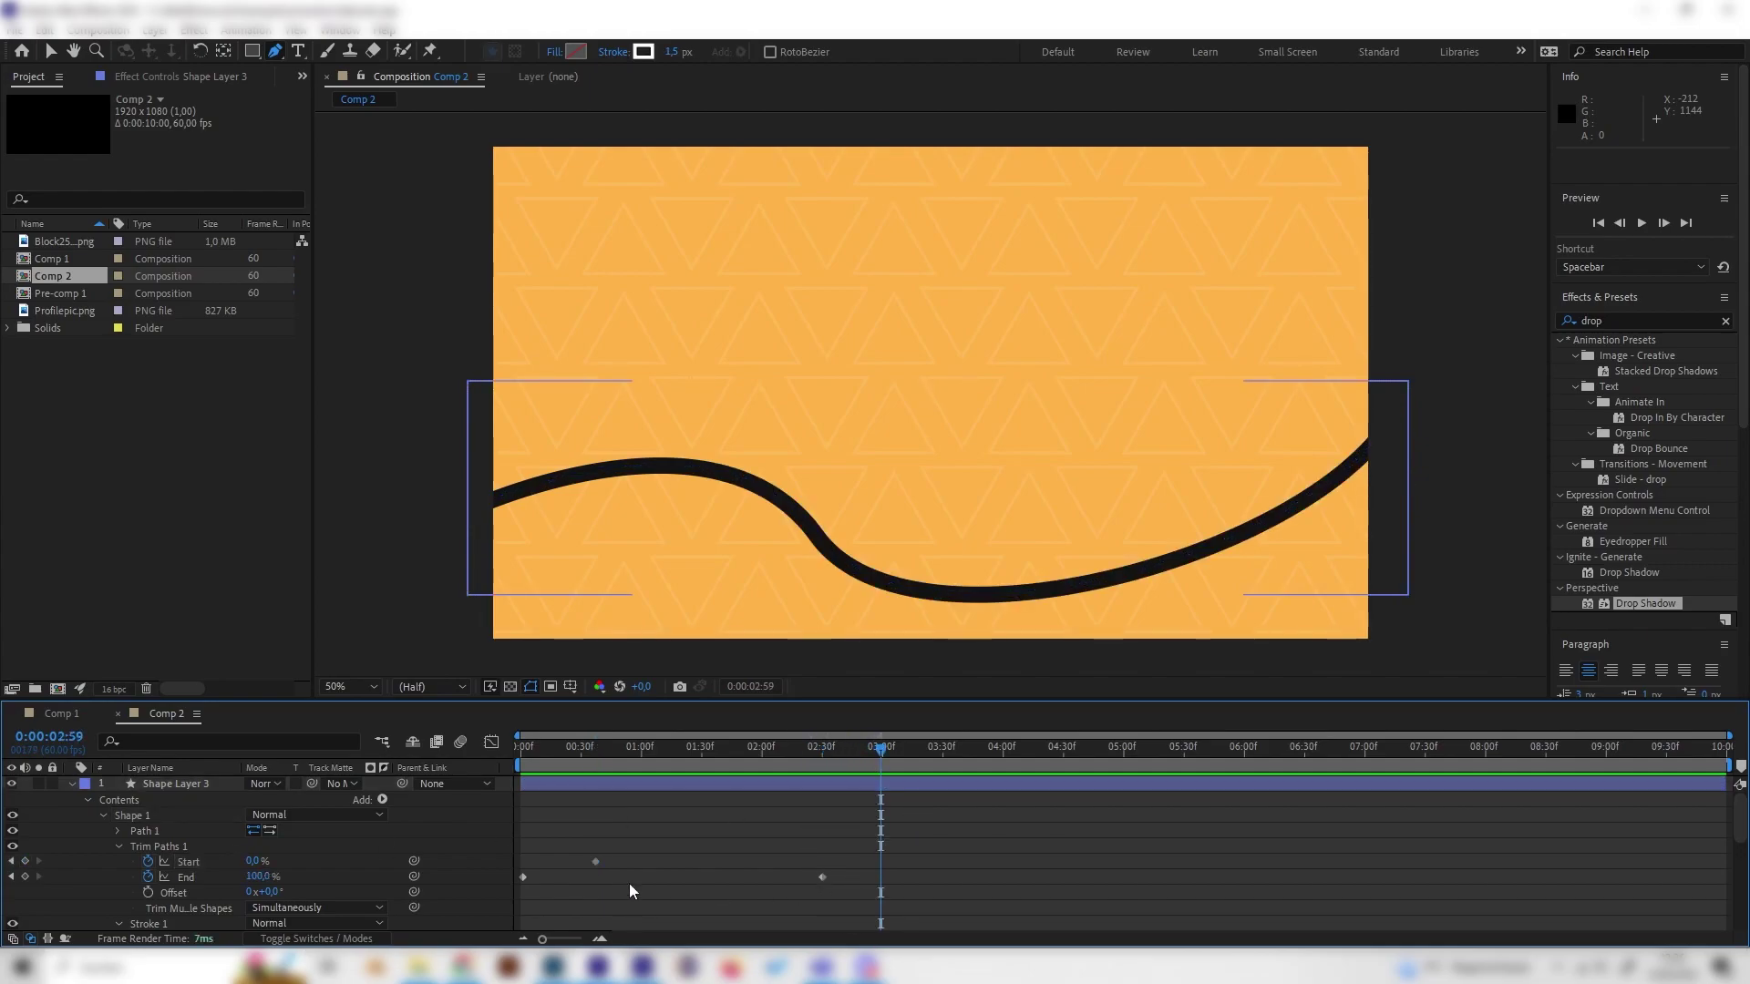
drag(254, 864, 735, 785)
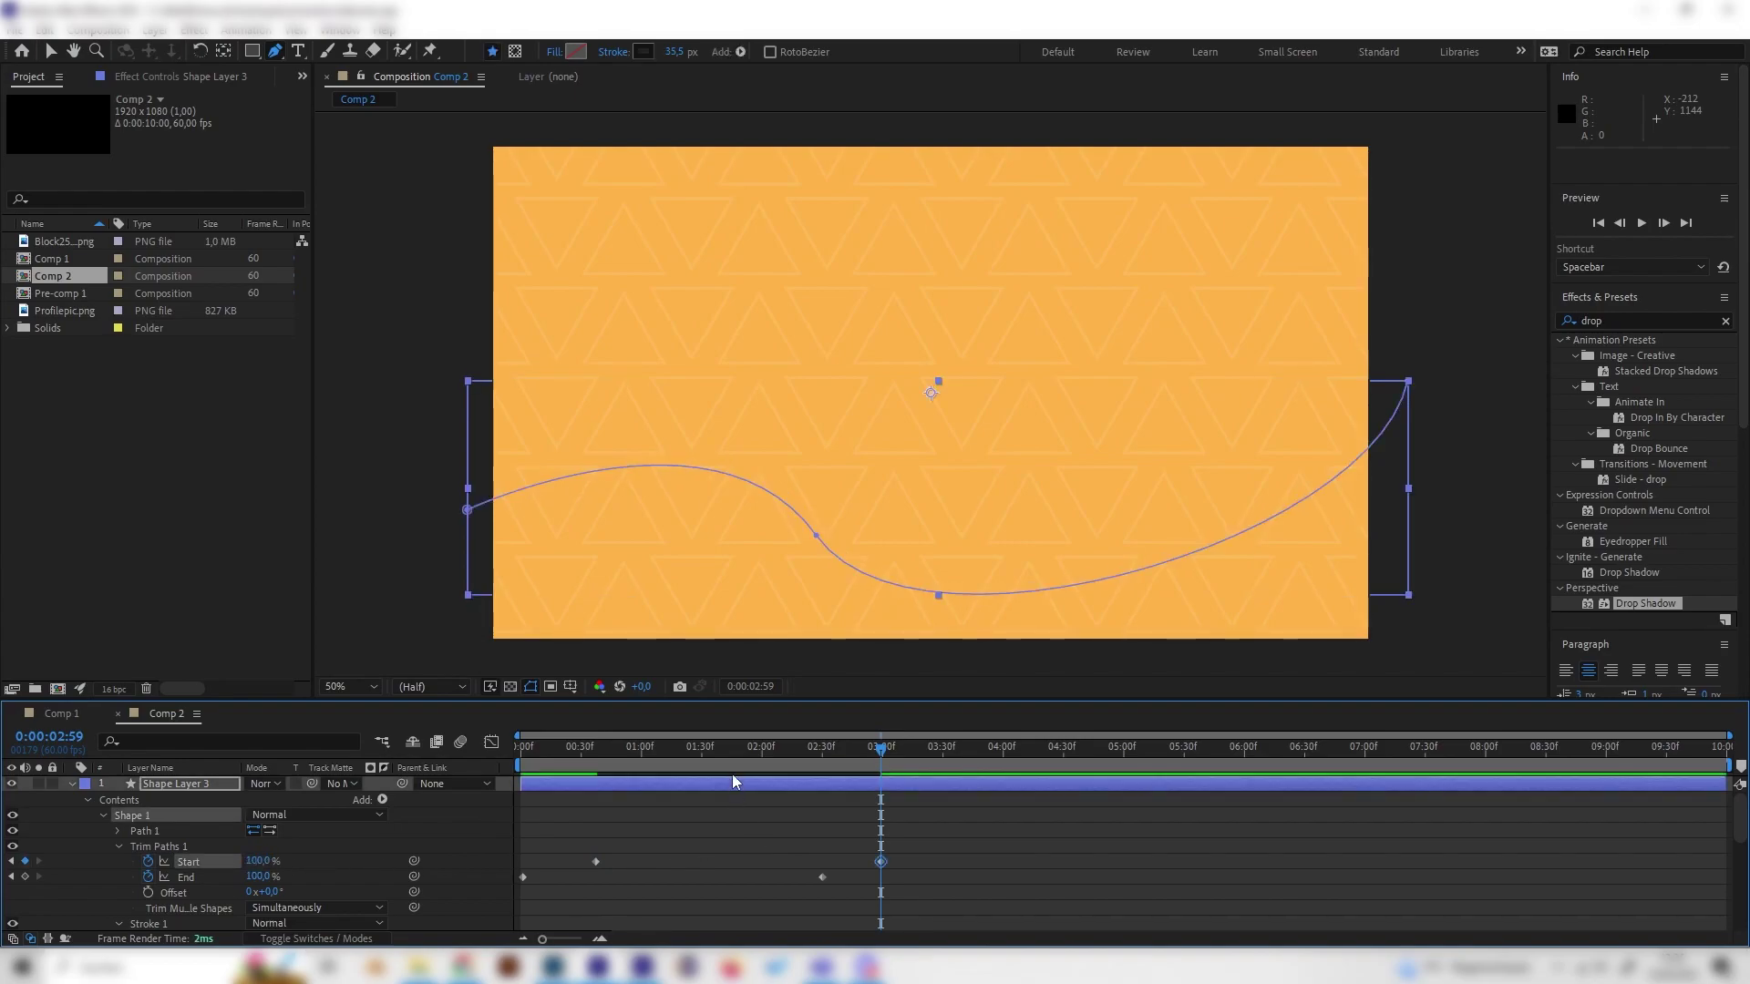
key(Home)
key(space)
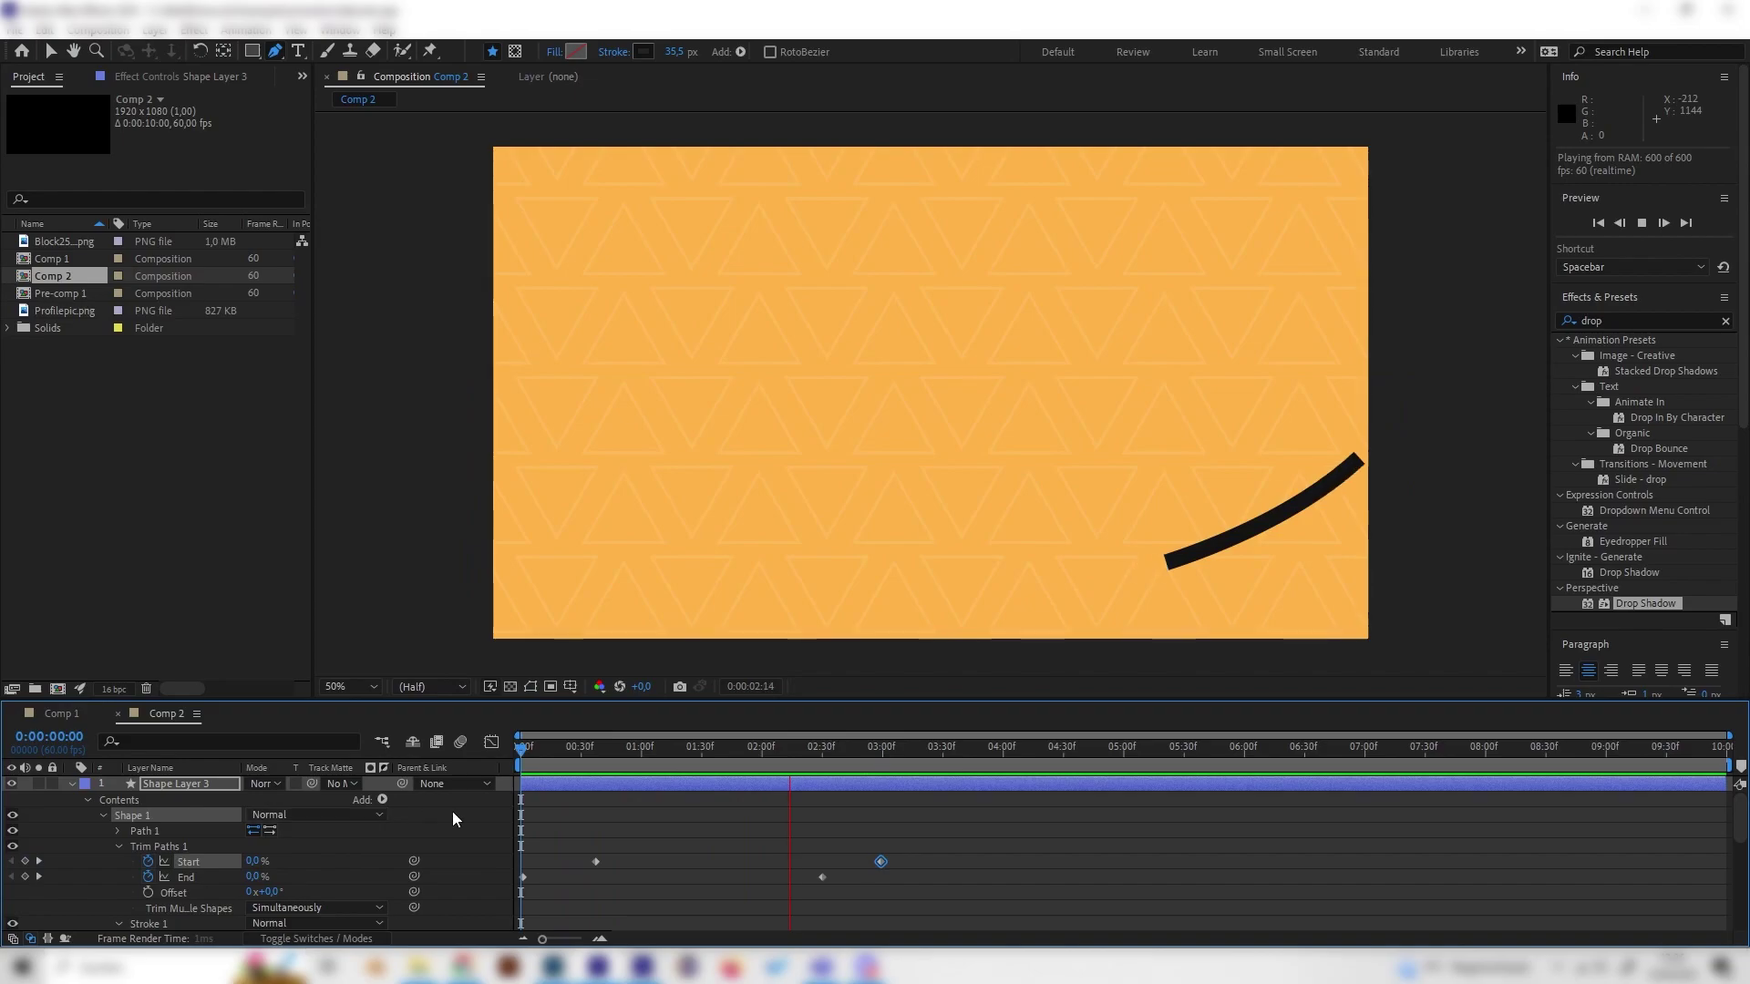
Set the wavy line's stroke Line Cap to Round Cap and preview the animation from the beginning.
mouse_move(593, 751)
mouse_down()
mouse_move(653, 773)
mouse_move(596, 758)
mouse_move(636, 757)
mouse_up()
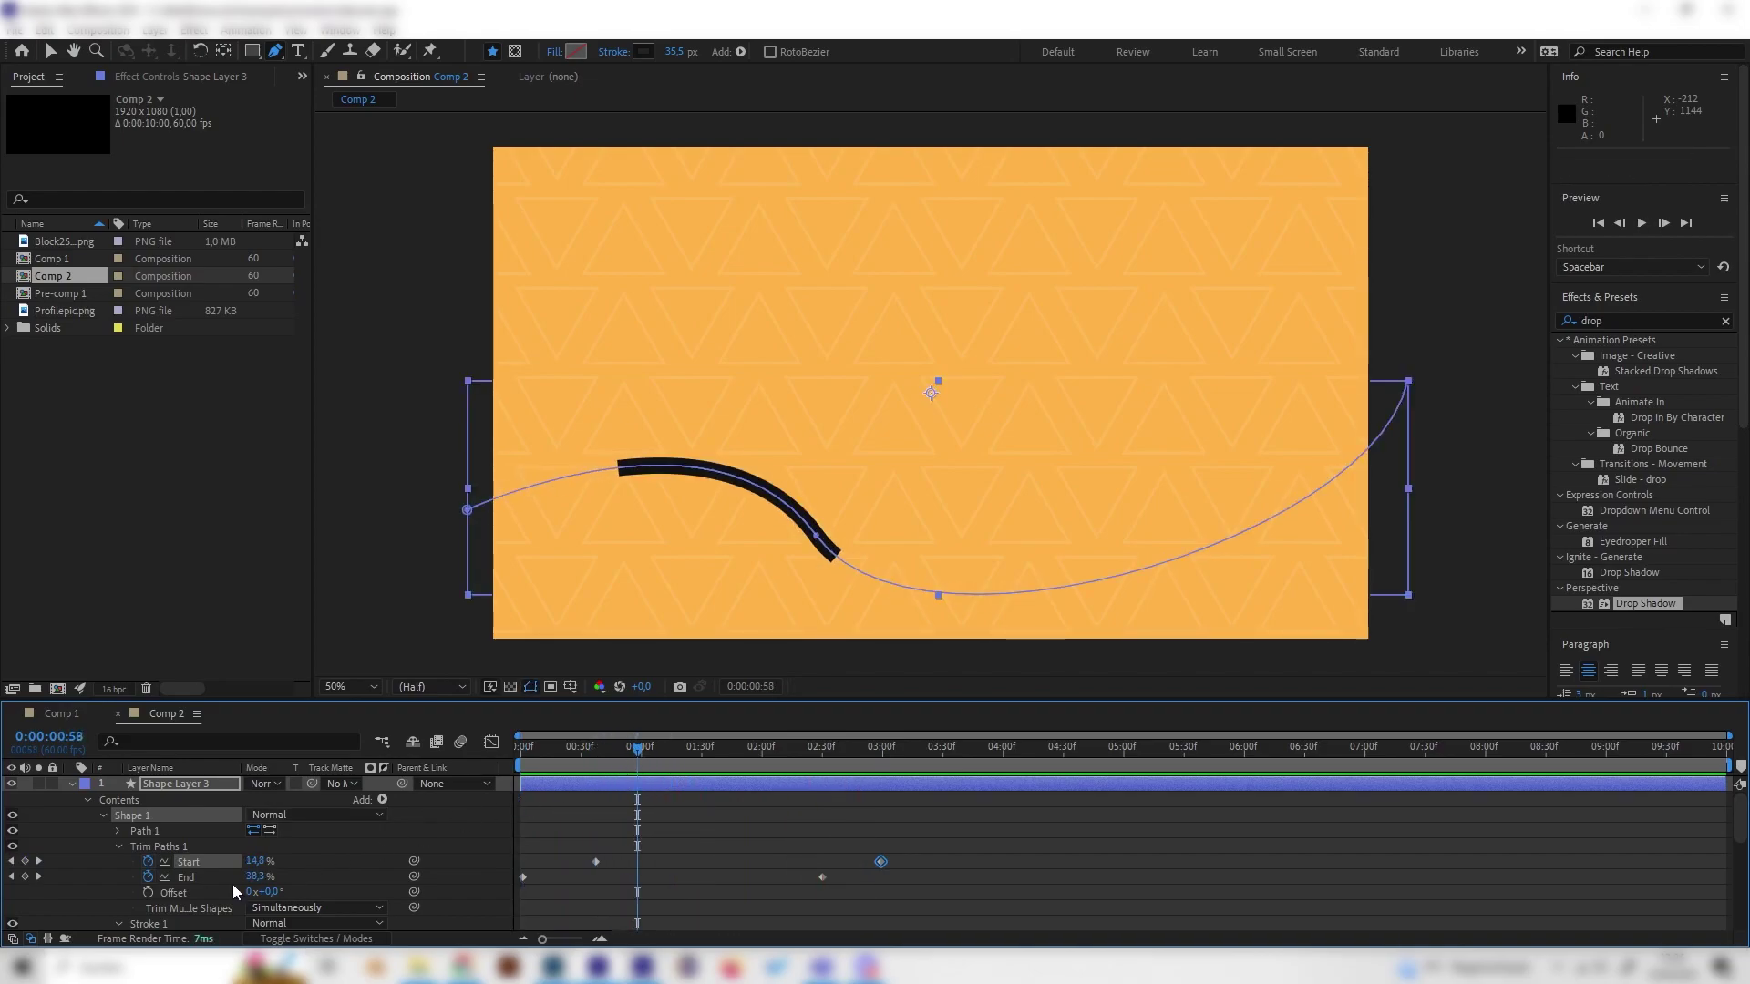
scroll(141, 909, down, 1)
scroll(126, 906, down, 1)
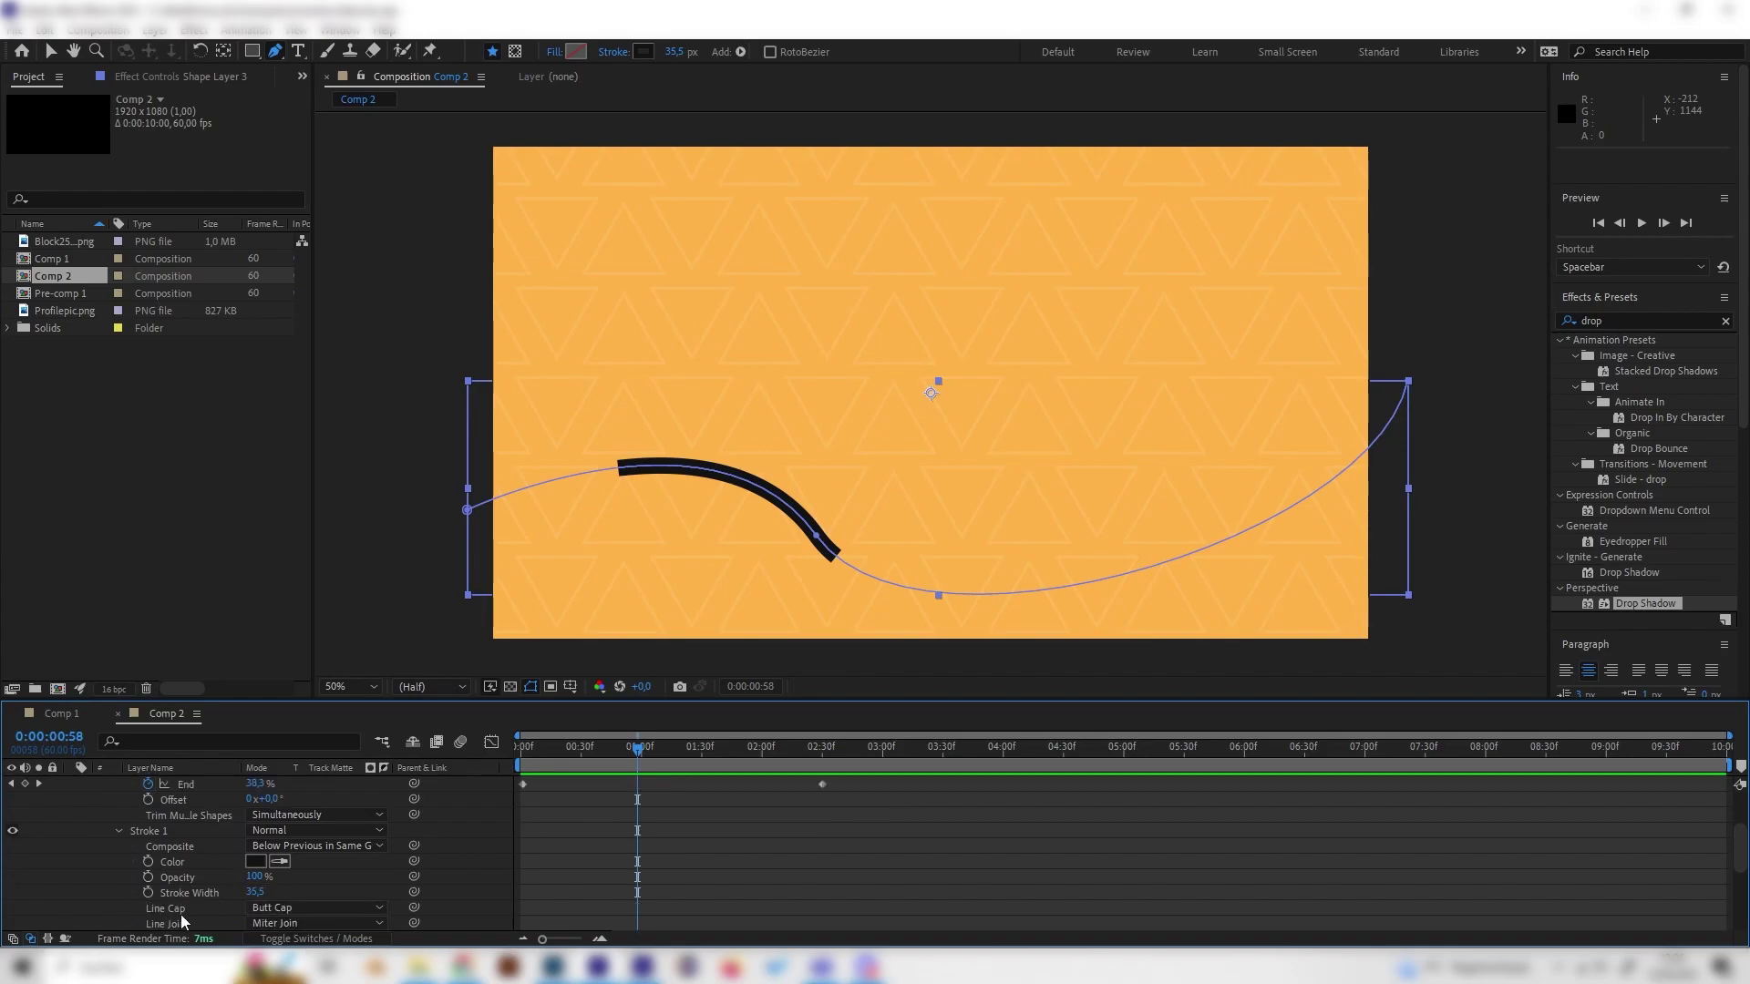
click(271, 907)
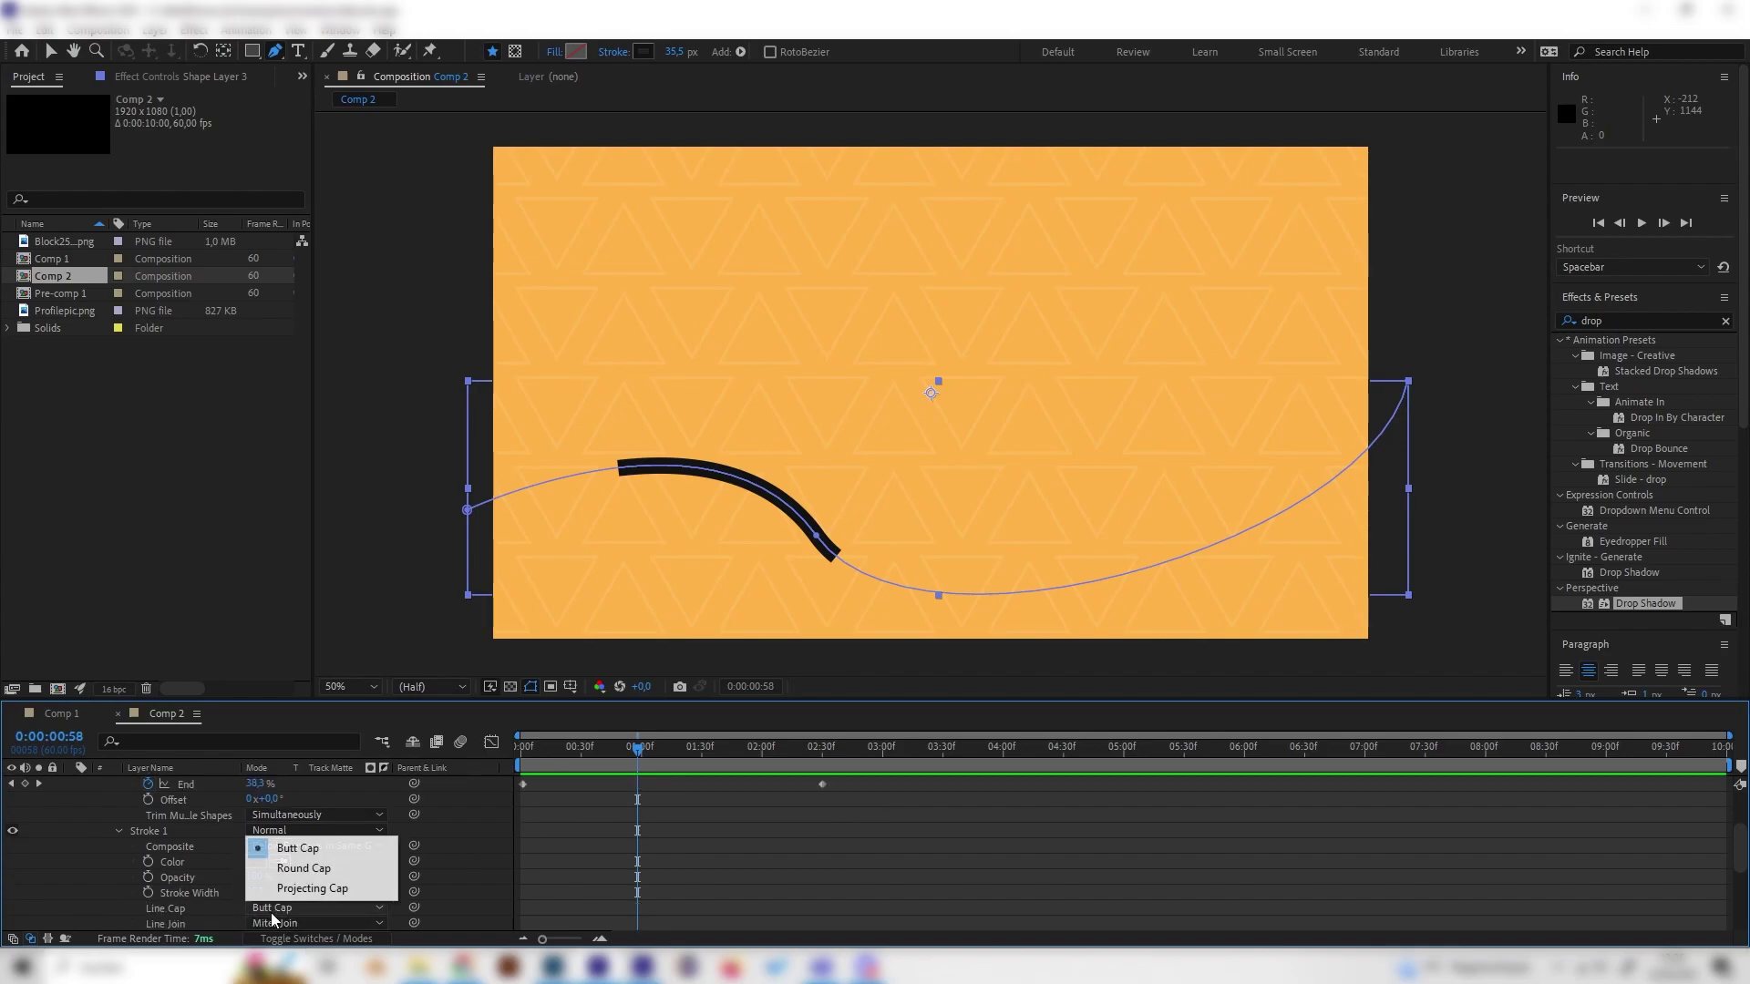
click(291, 867)
scroll(947, 567, up, 2)
scroll(843, 595, down, 2)
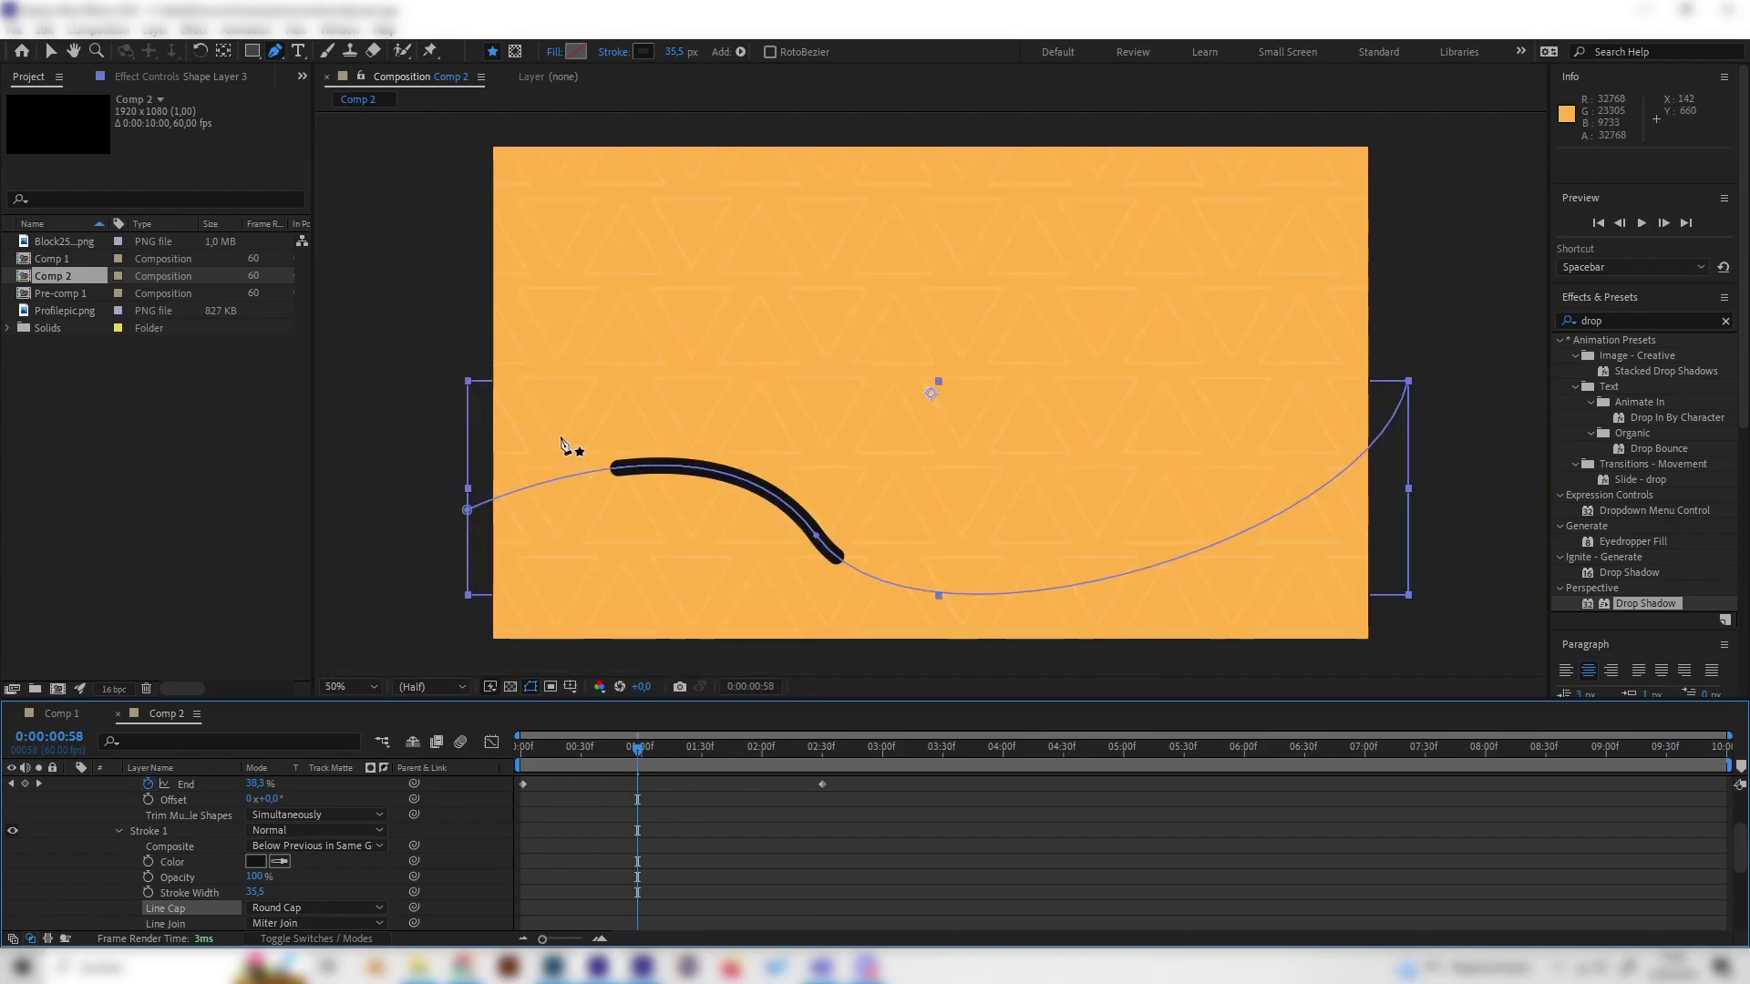
key(Home)
key(space)
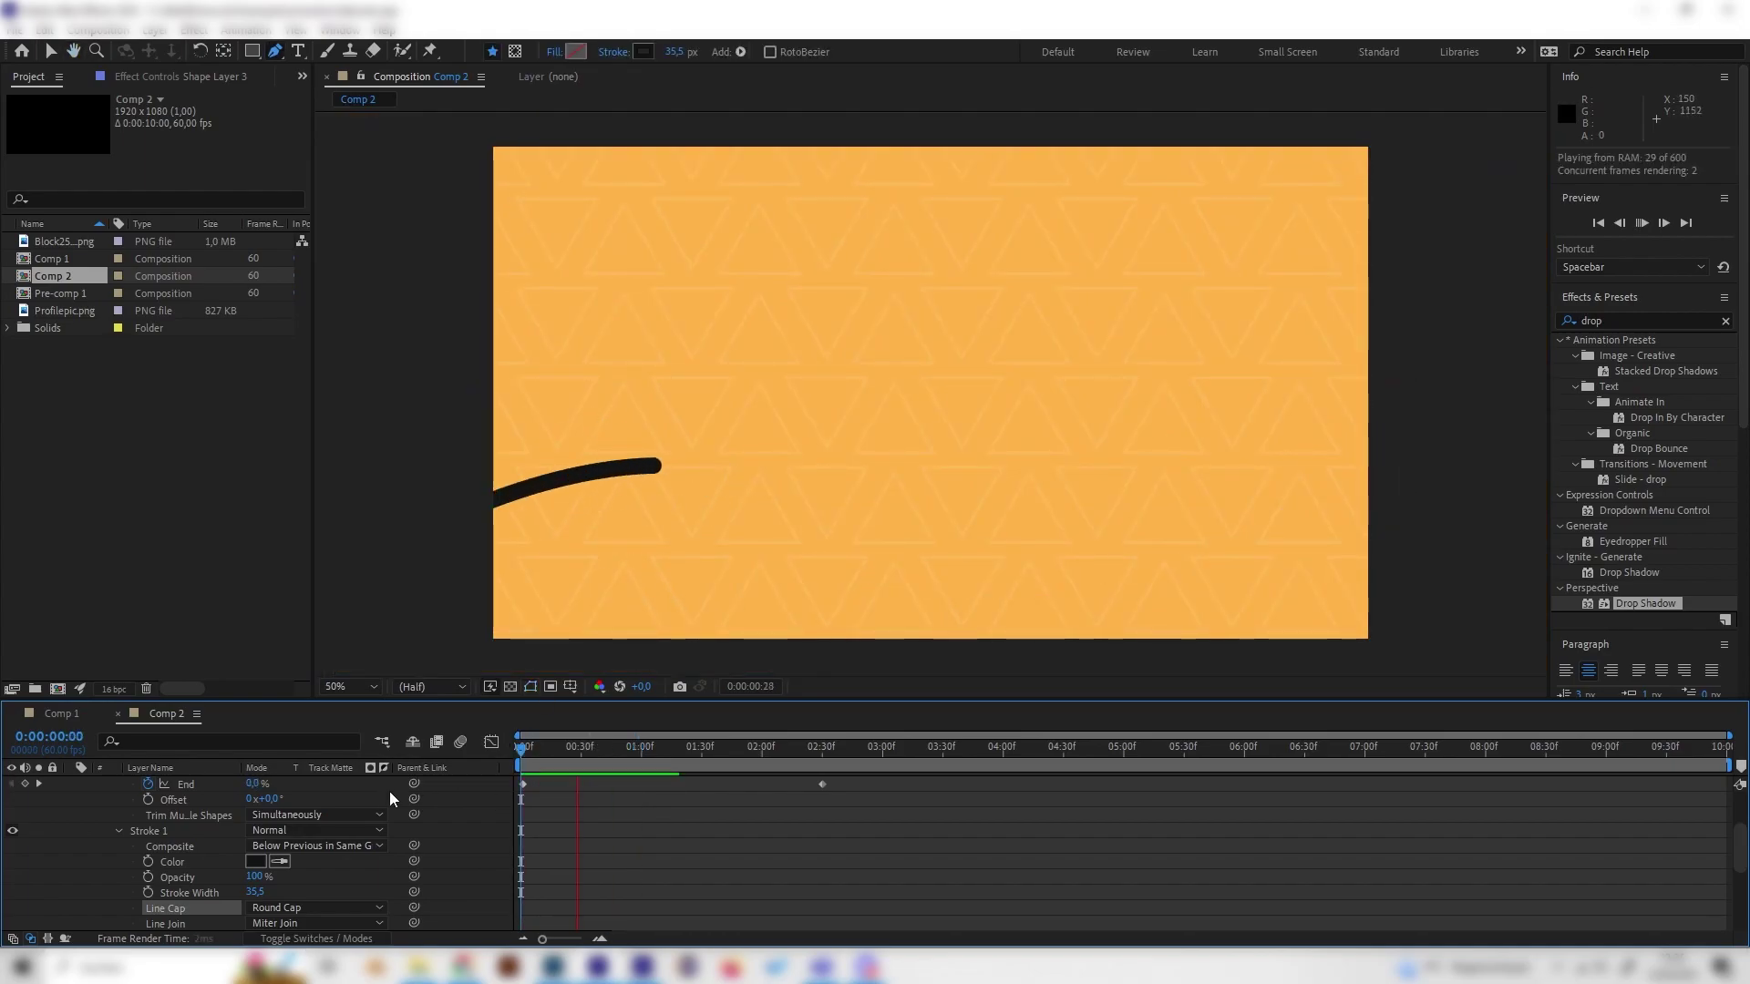
key(space)
Set the stroke's Taper Start Length to 100% and preview the tapered line from the beginning.
scroll(212, 866, down, 3)
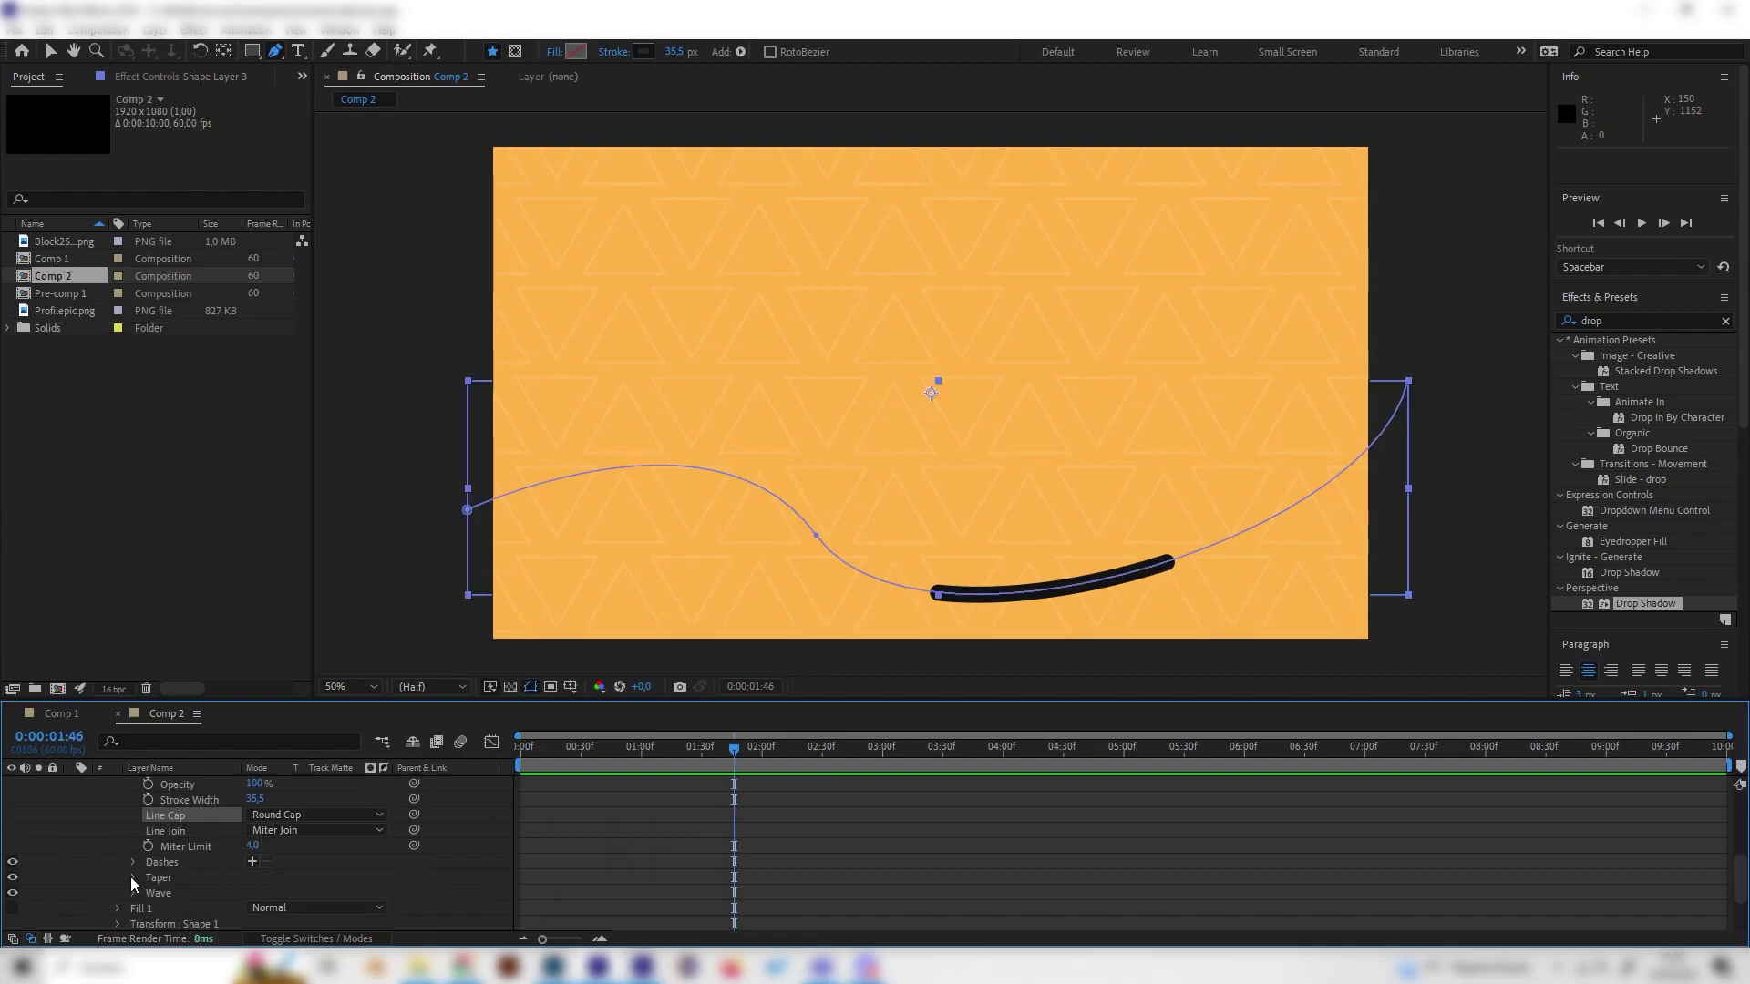
click(132, 877)
drag(248, 844, 347, 837)
key(Home)
key(space)
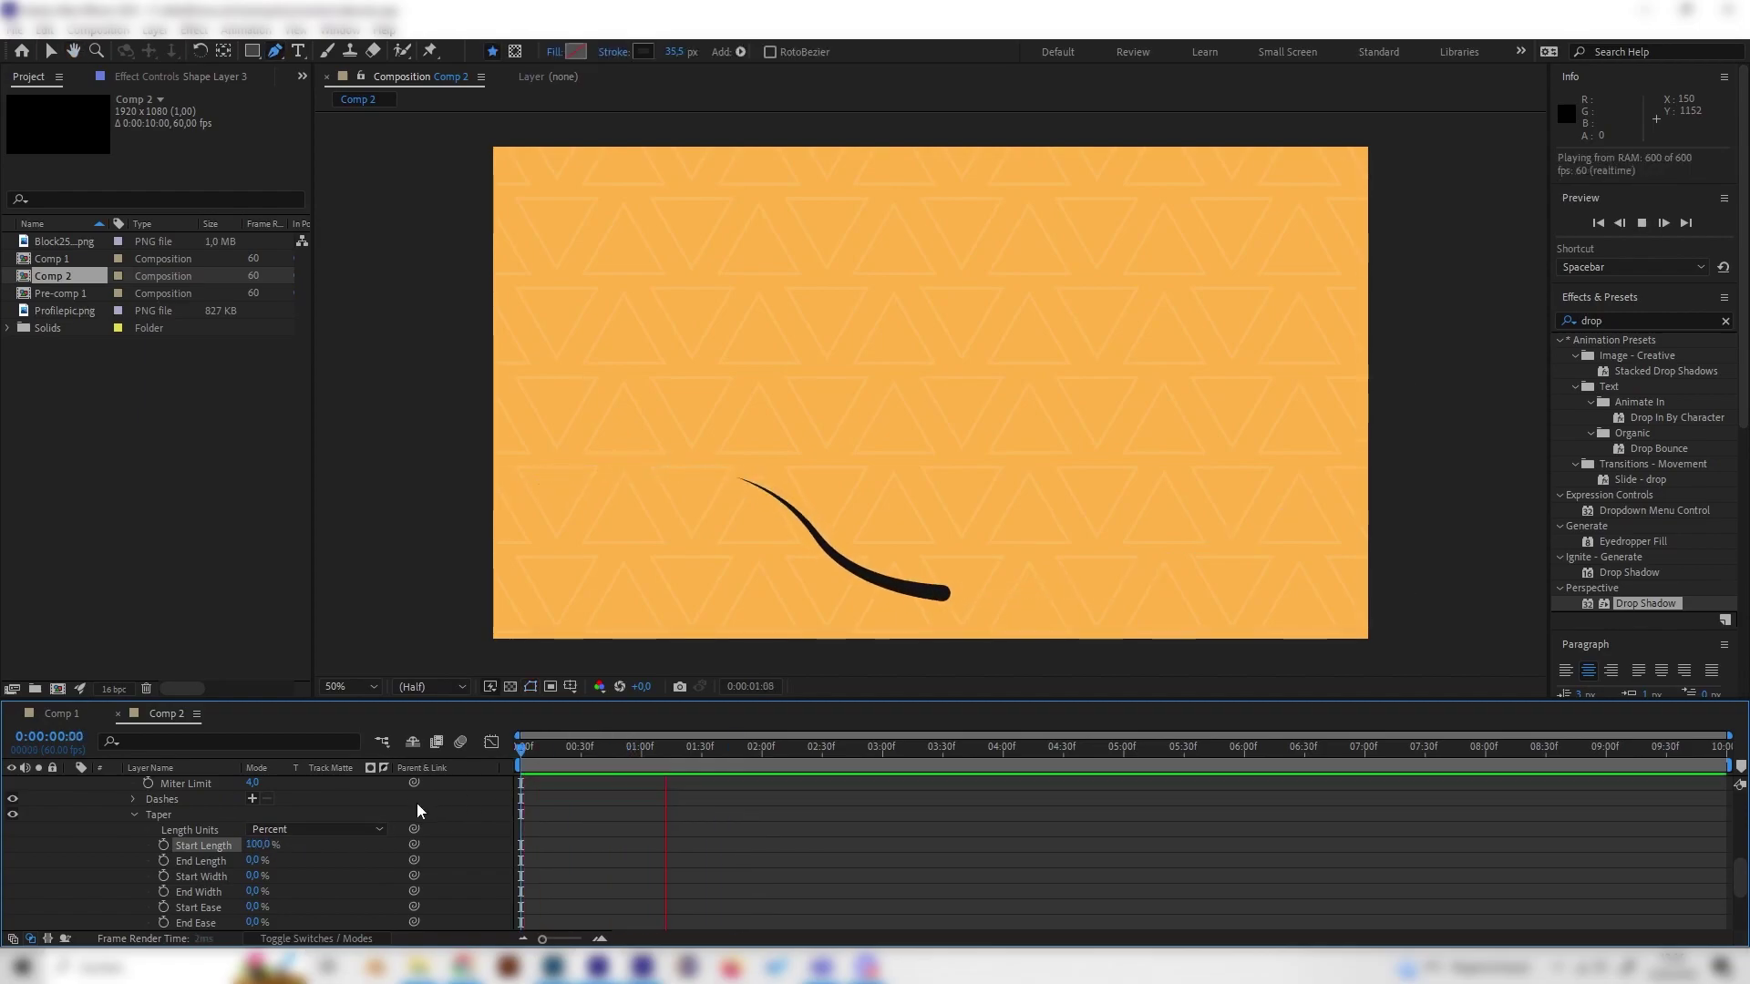
key(space)
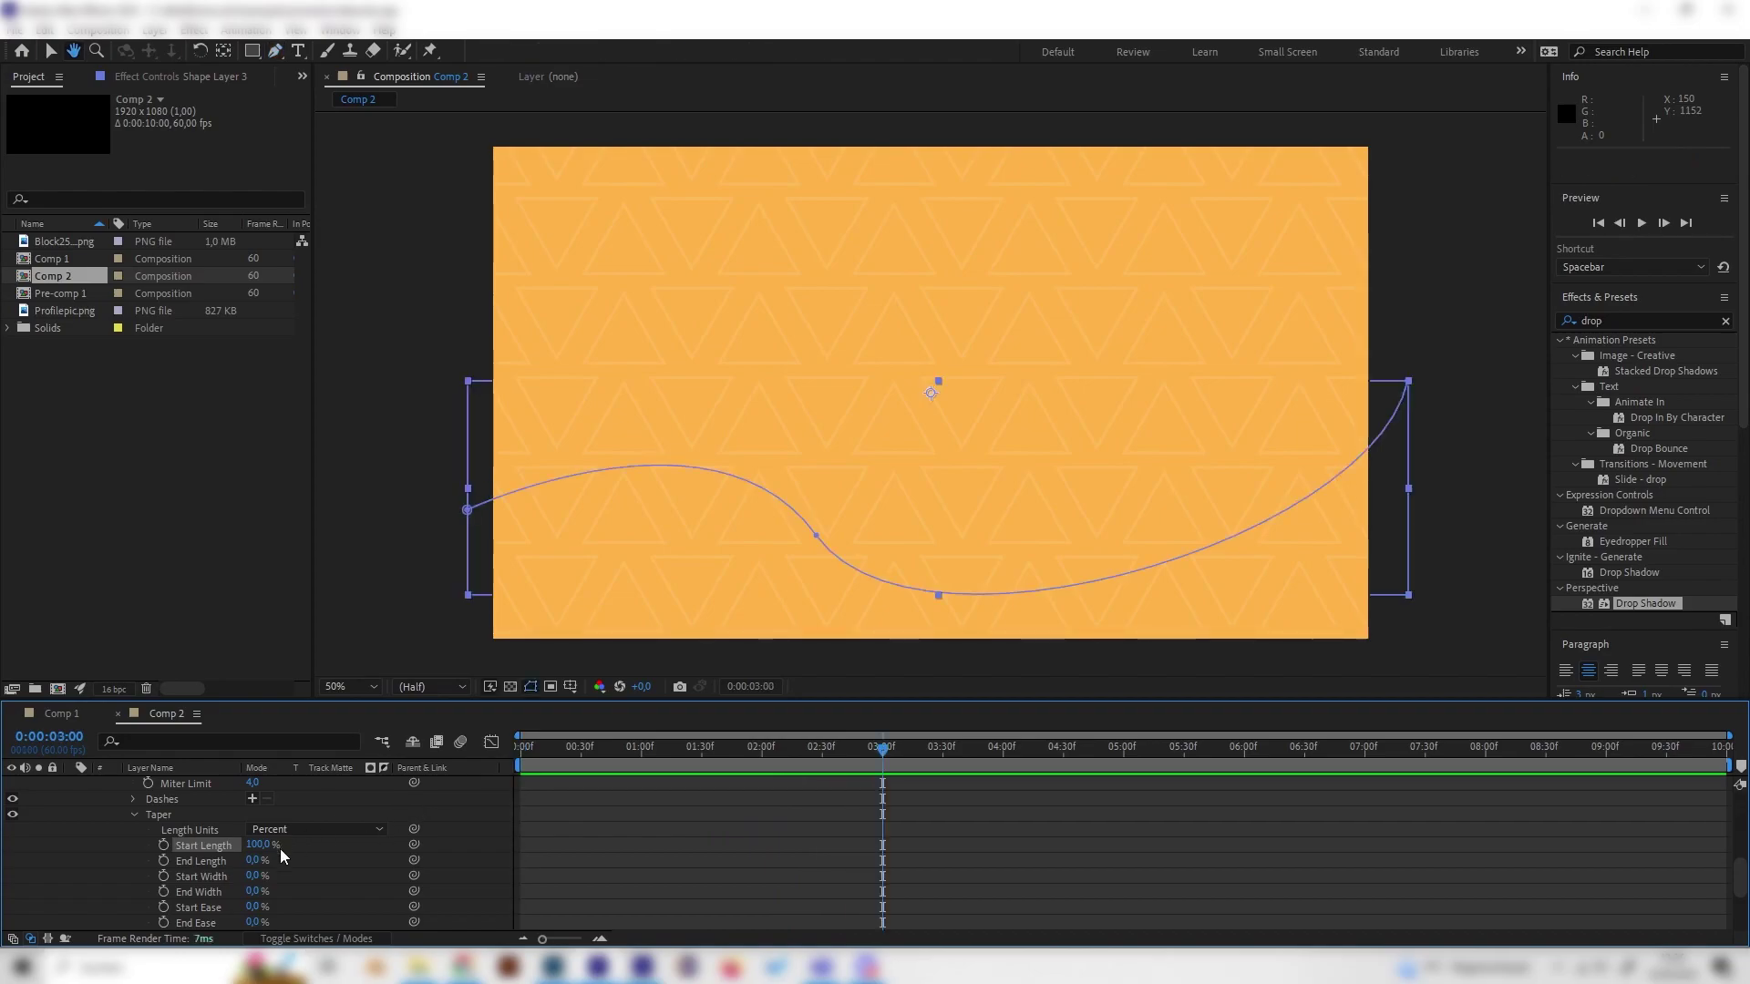
Try the taper's Start Ease at 100%, return it to 0%, and set the End Ease to 36%.
click(638, 754)
drag(256, 907, 362, 896)
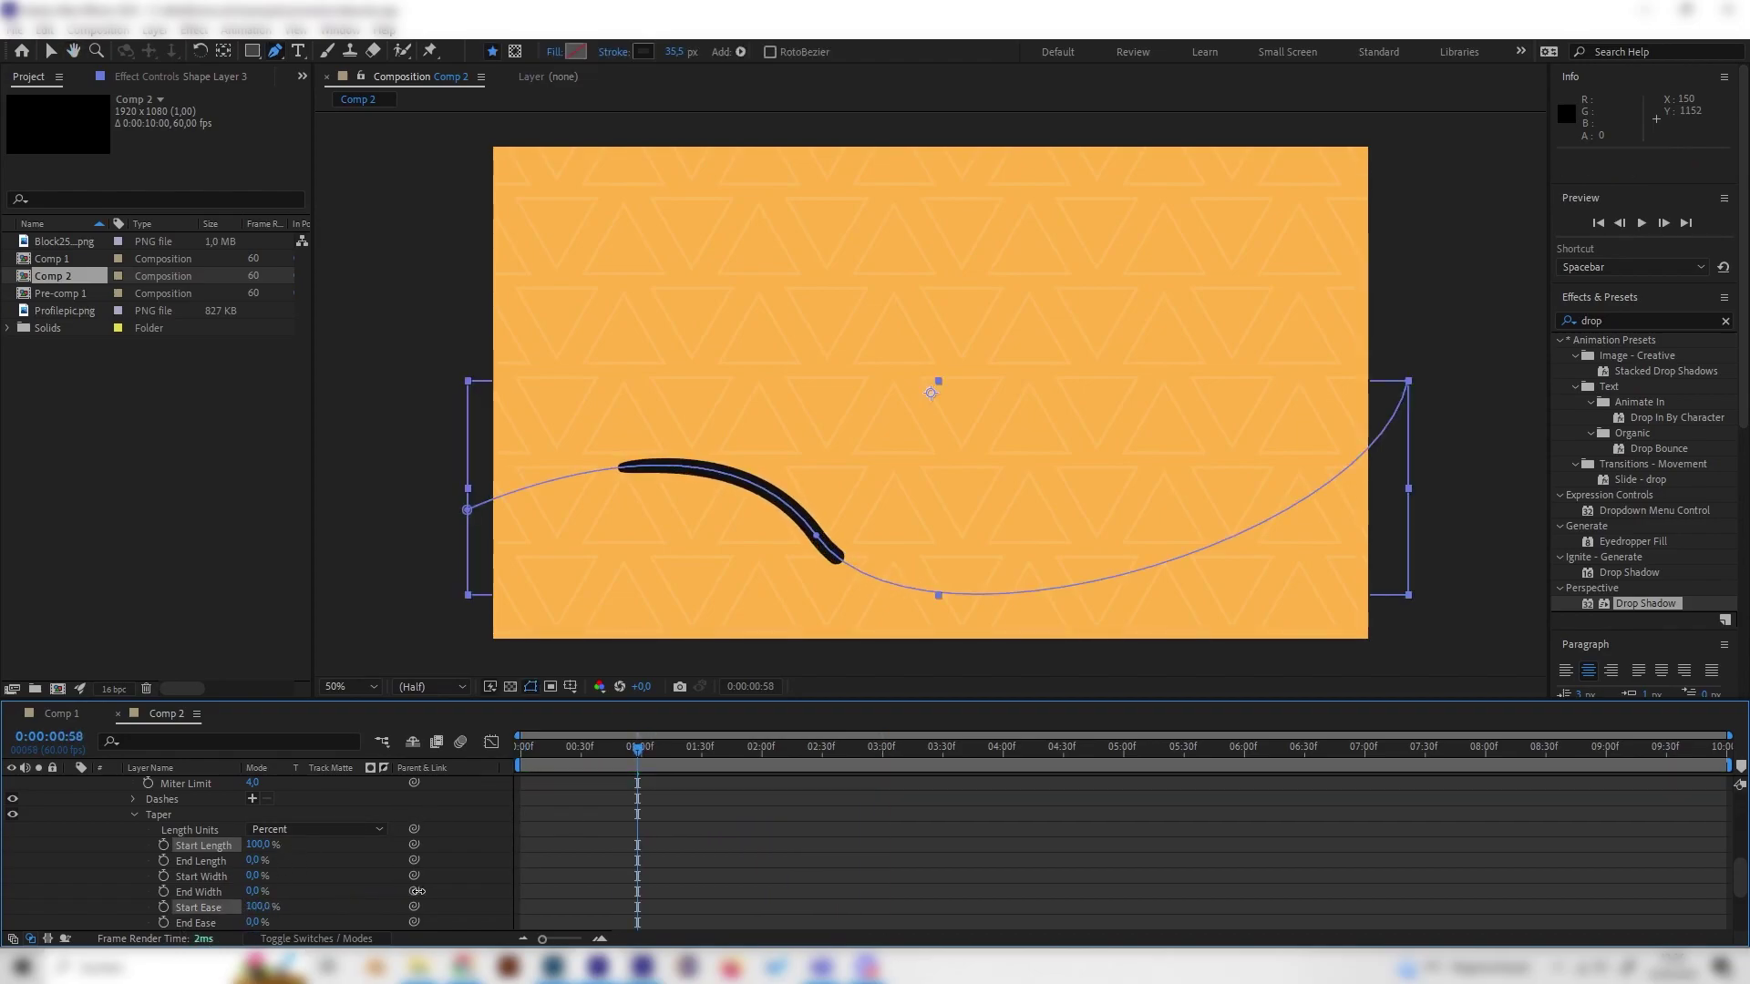
mouse_move(255, 908)
mouse_down()
mouse_move(187, 920)
mouse_move(339, 924)
mouse_up()
Try a stroke Wave Amount of 60%, preview the rippled line, and remove the wave again.
scroll(310, 895, down, 2)
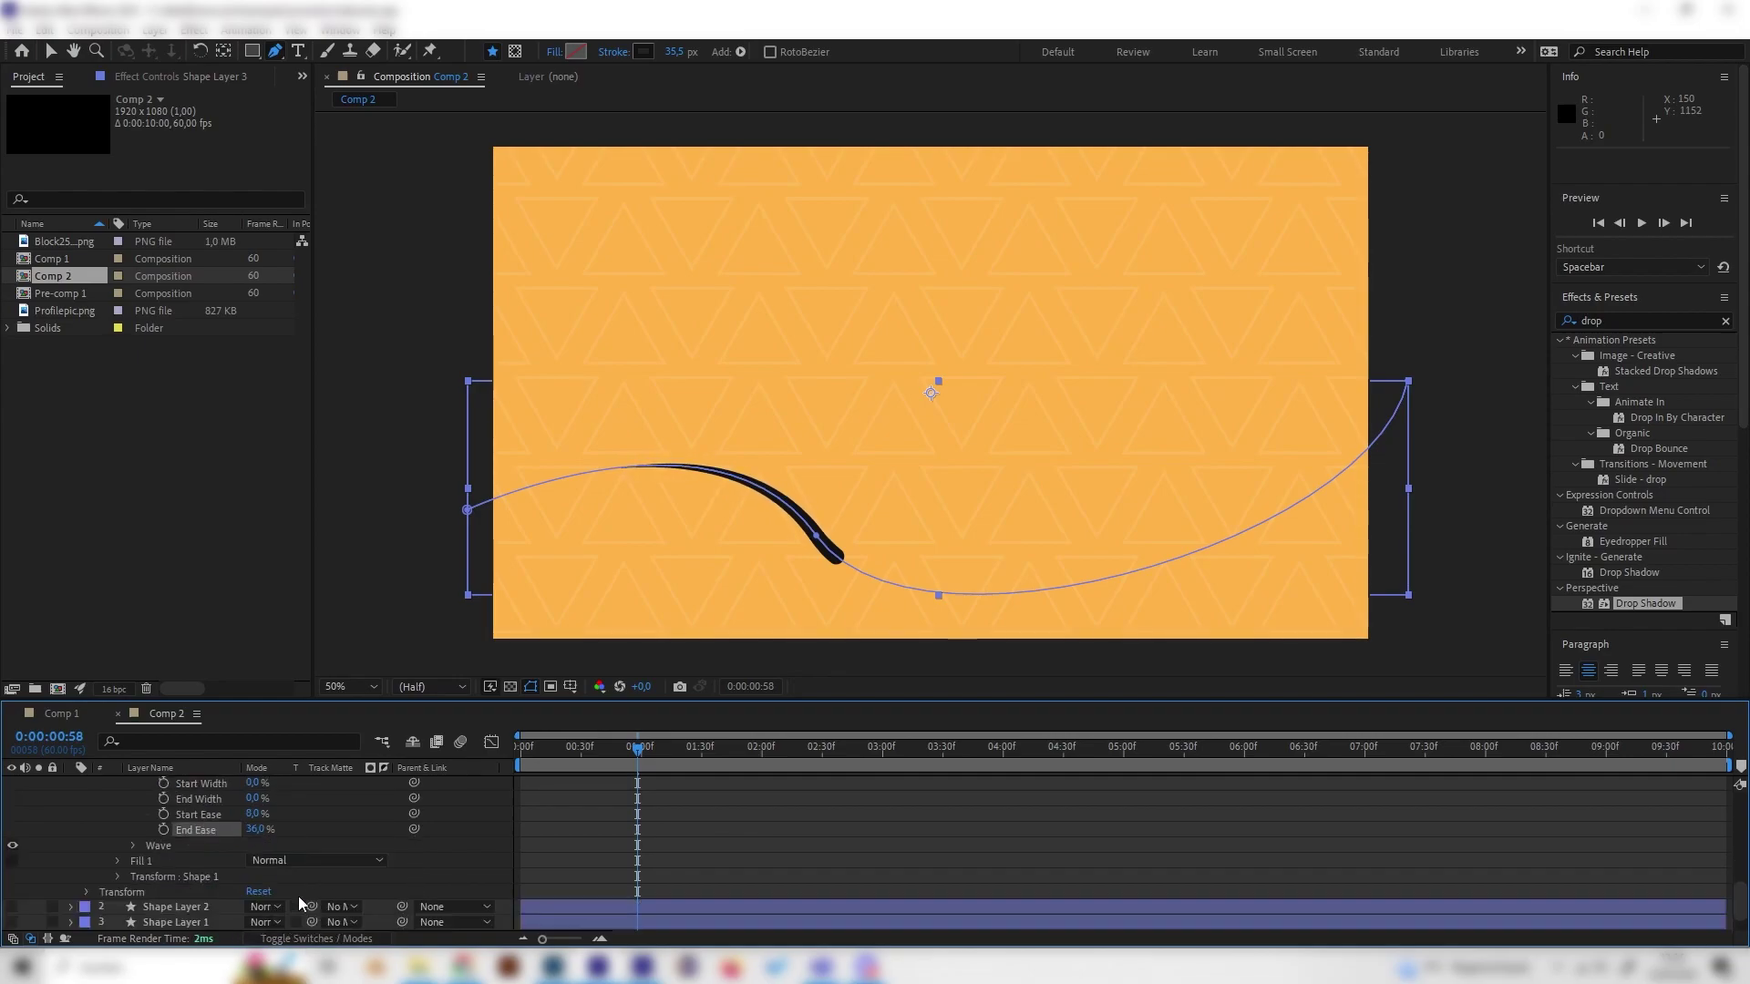
click(133, 845)
drag(255, 862, 320, 860)
key(space)
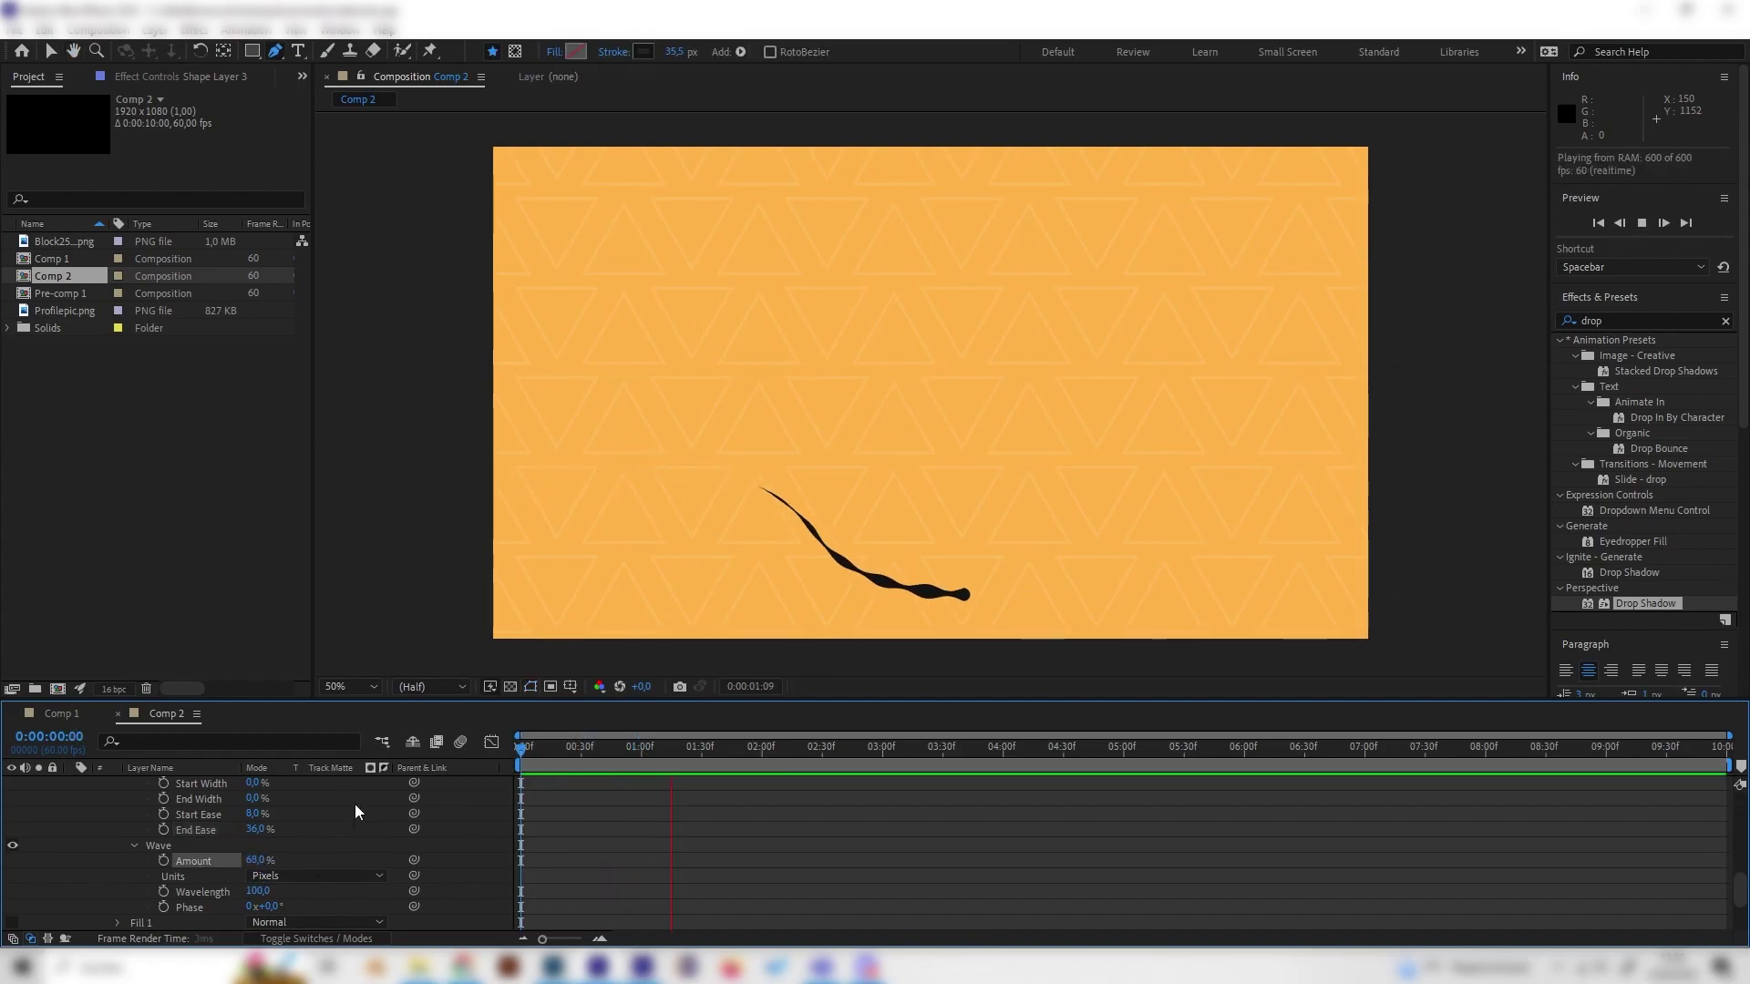
drag(569, 746, 626, 779)
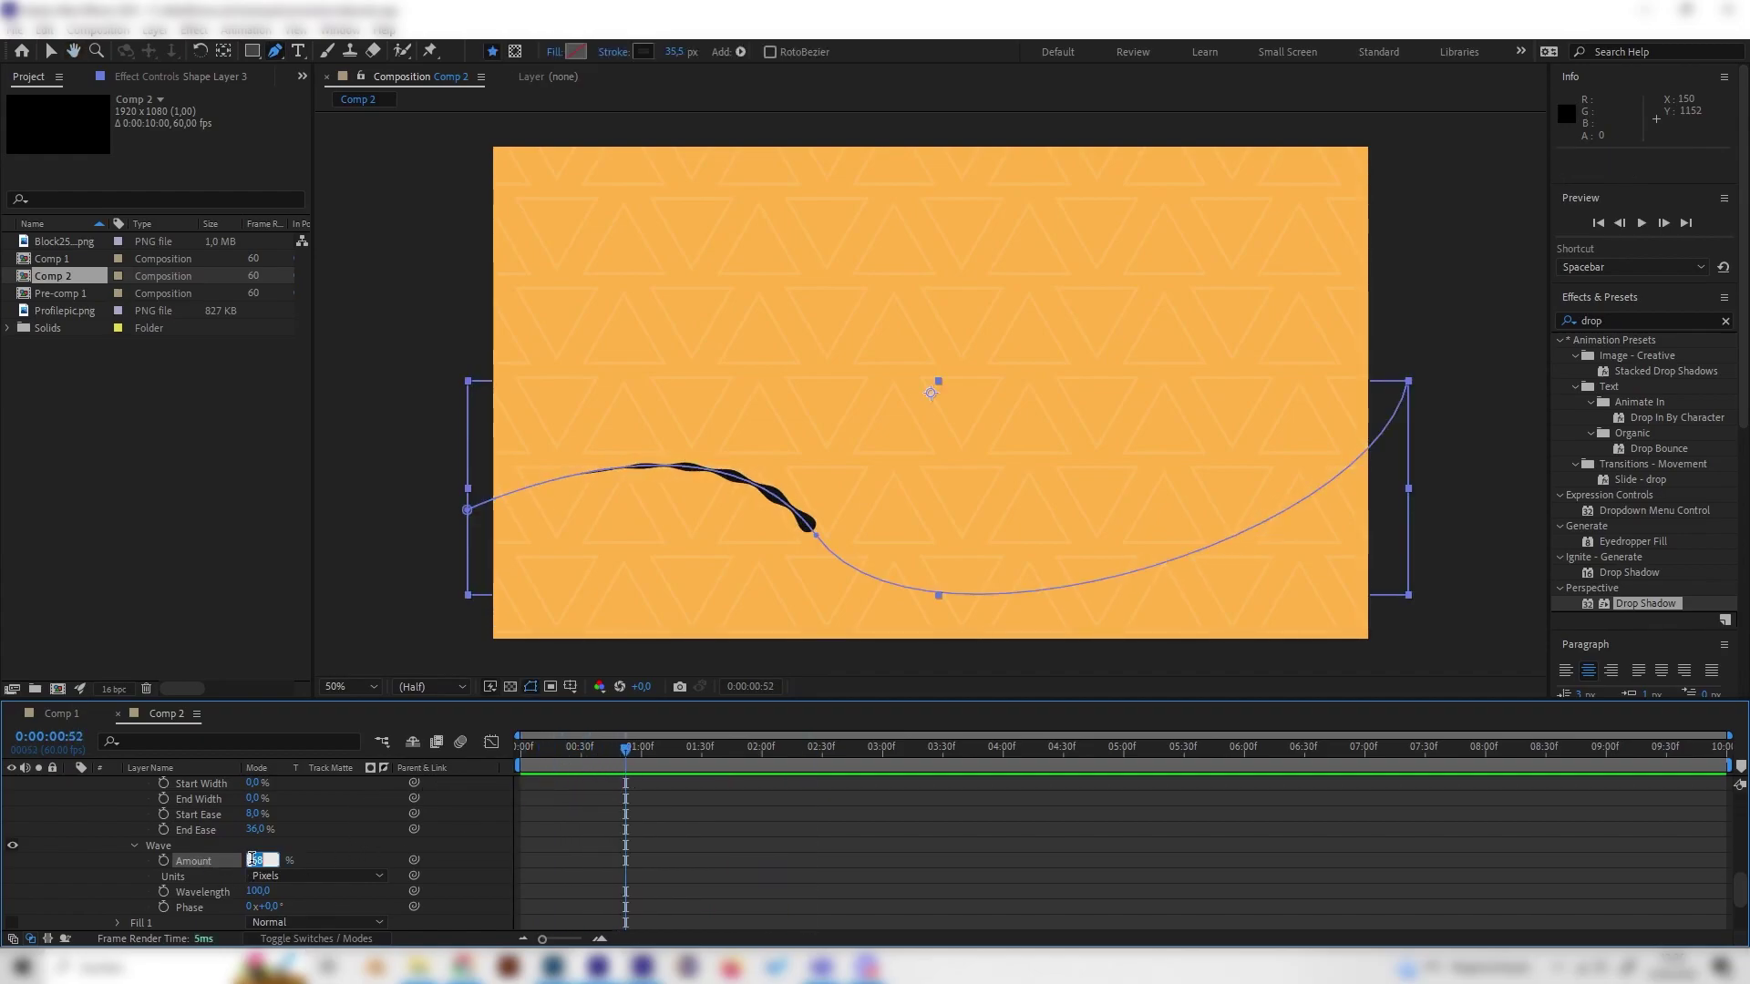
click(352, 855)
Duplicate Shape Layer 3 and set the duplicate's Rotation to 180°.
scroll(291, 839, up, 5)
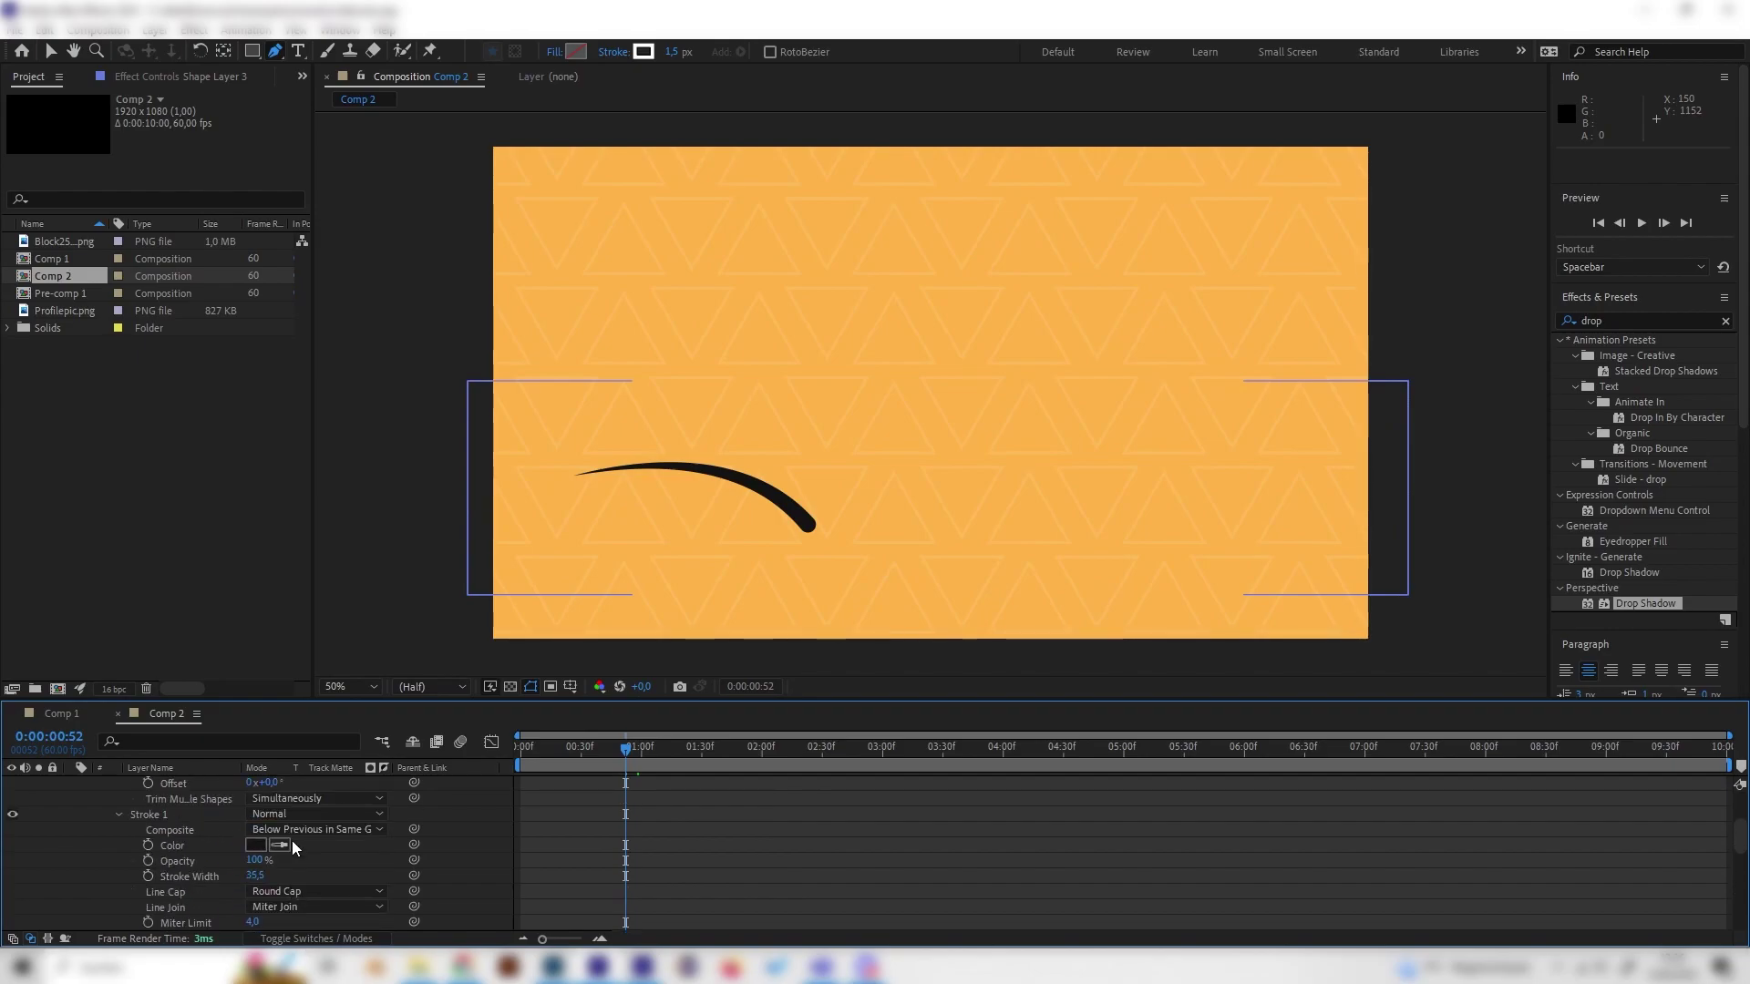
scroll(228, 811, up, 4)
click(189, 785)
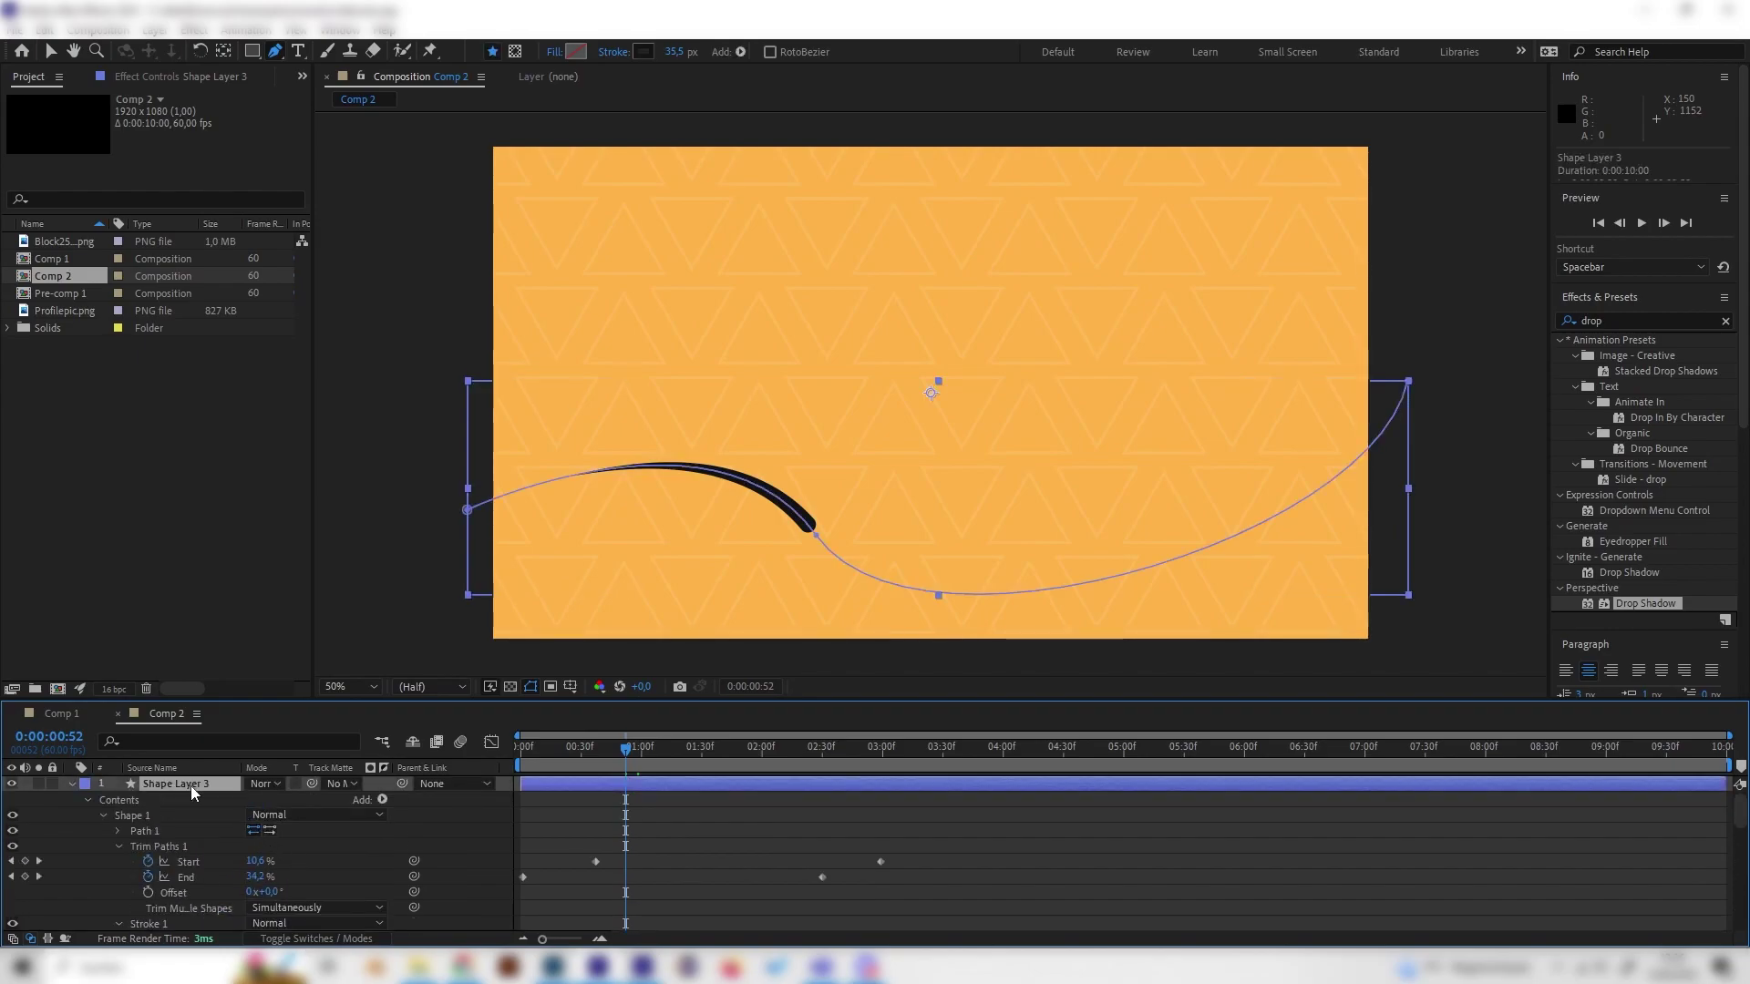
key(ctrl+d)
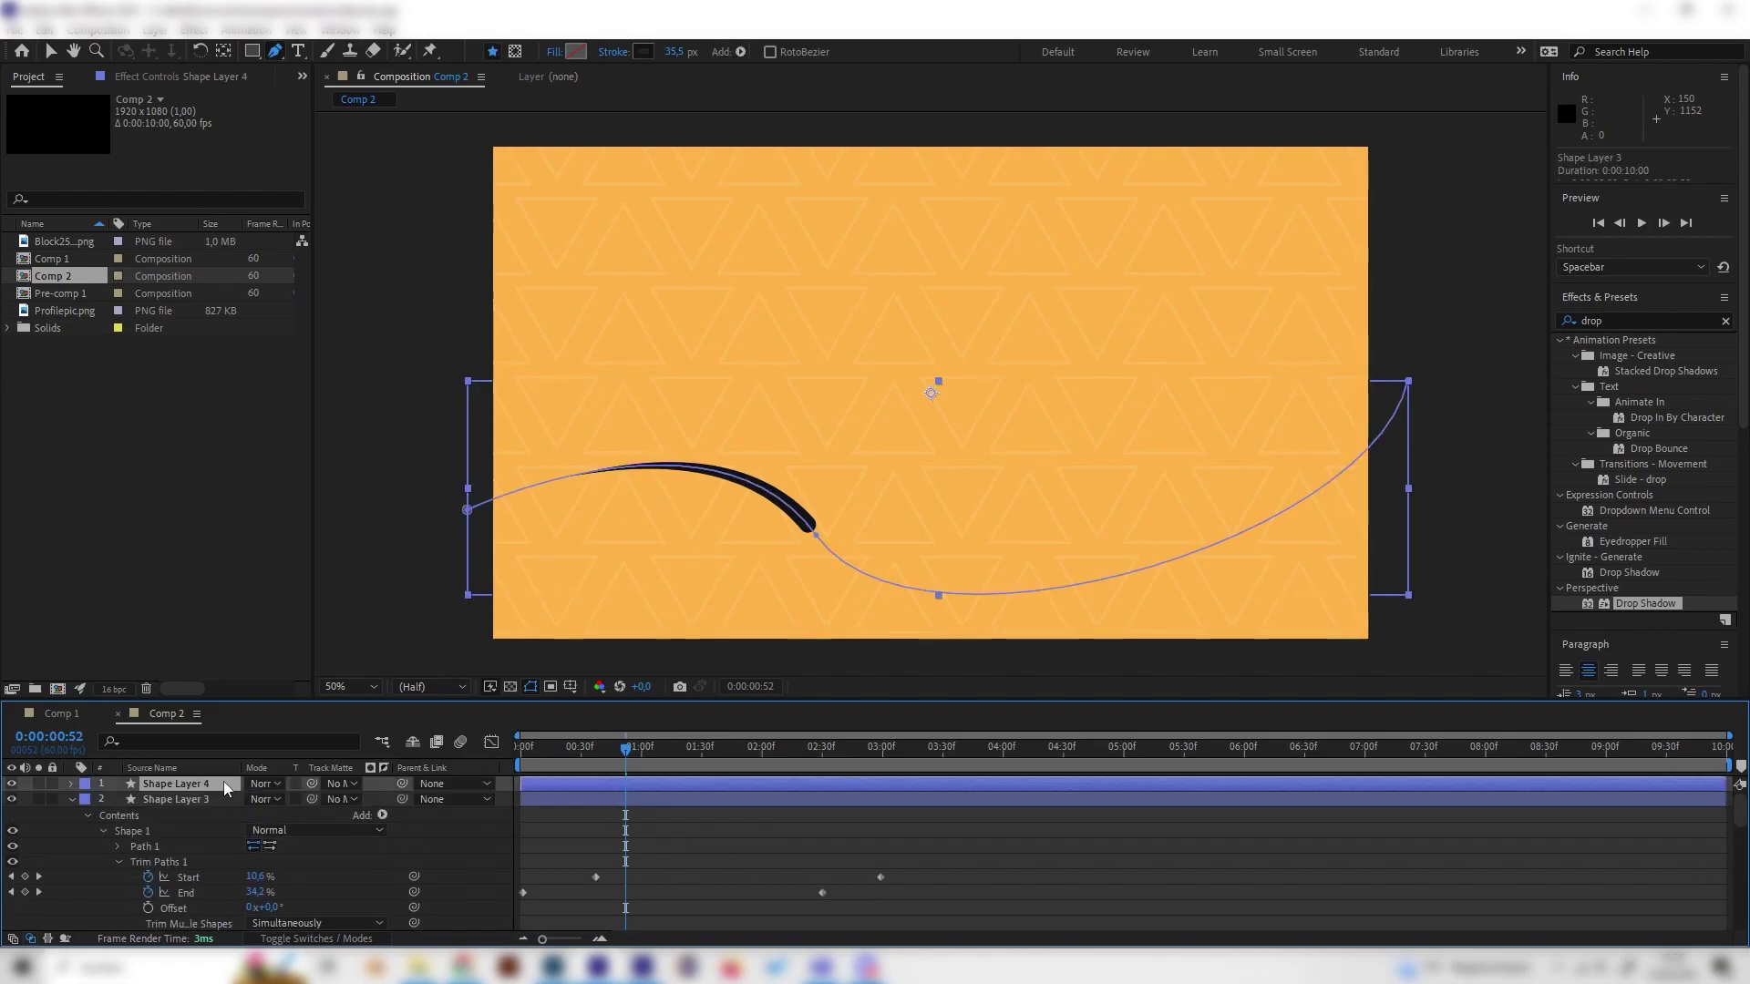
key(r)
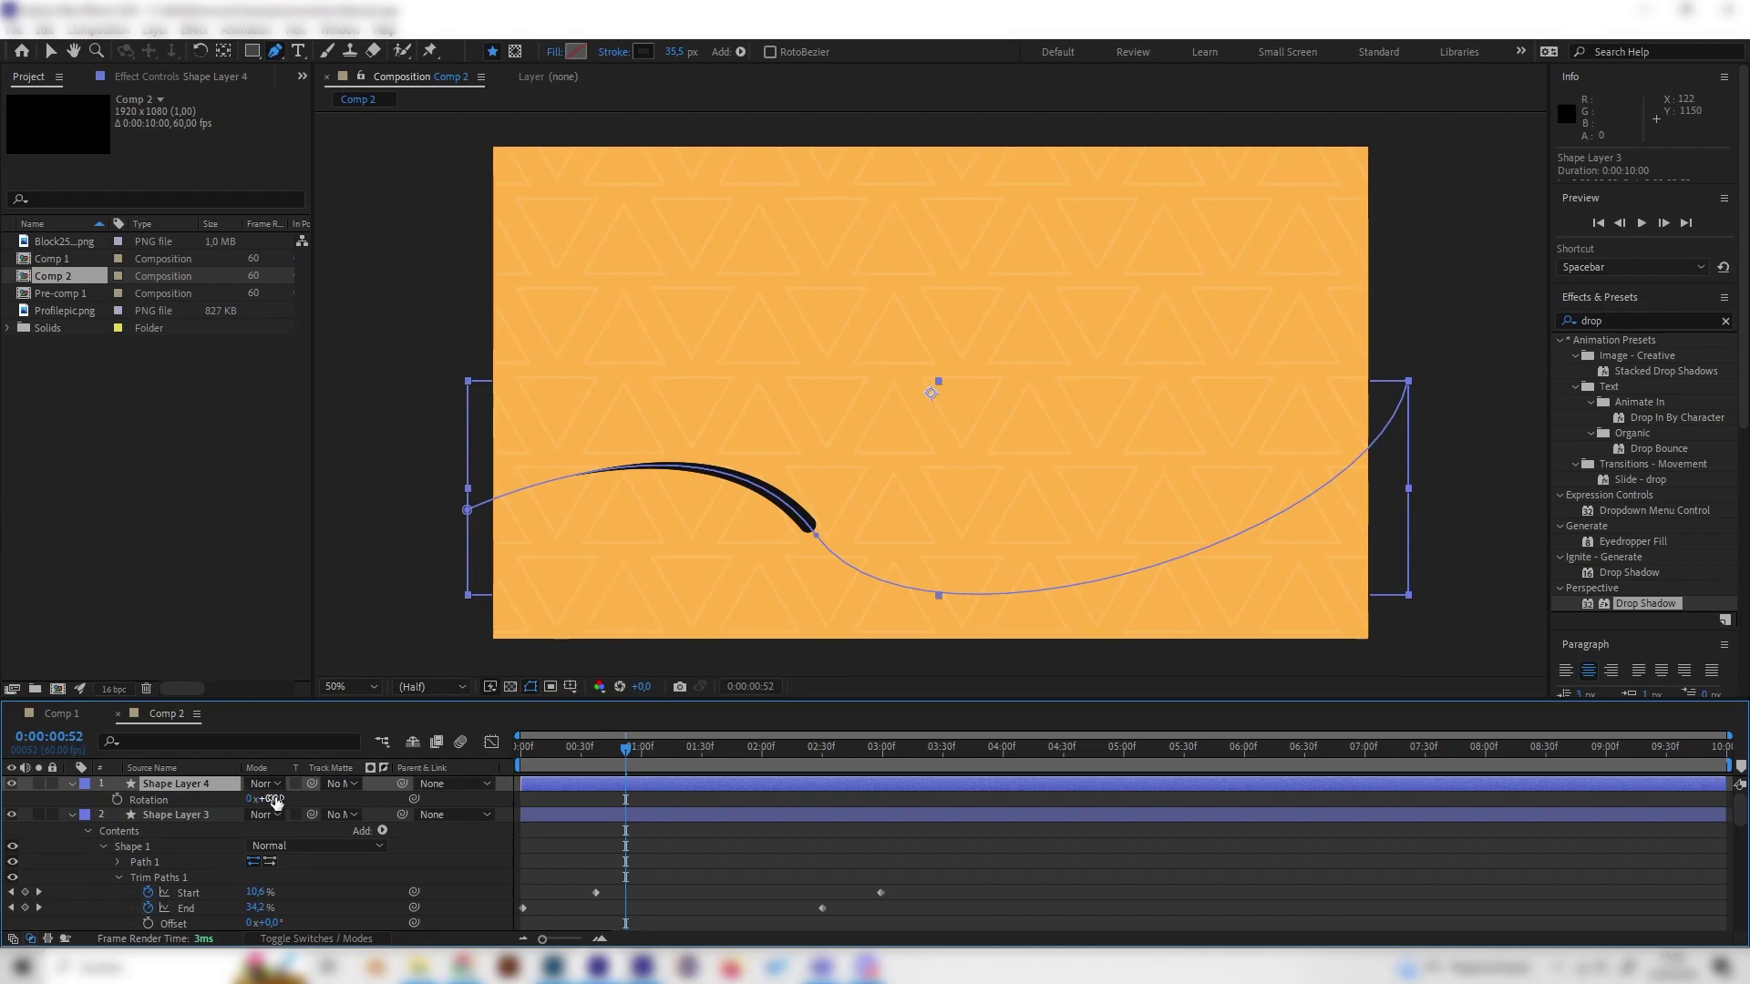
text(180)
key(Return)
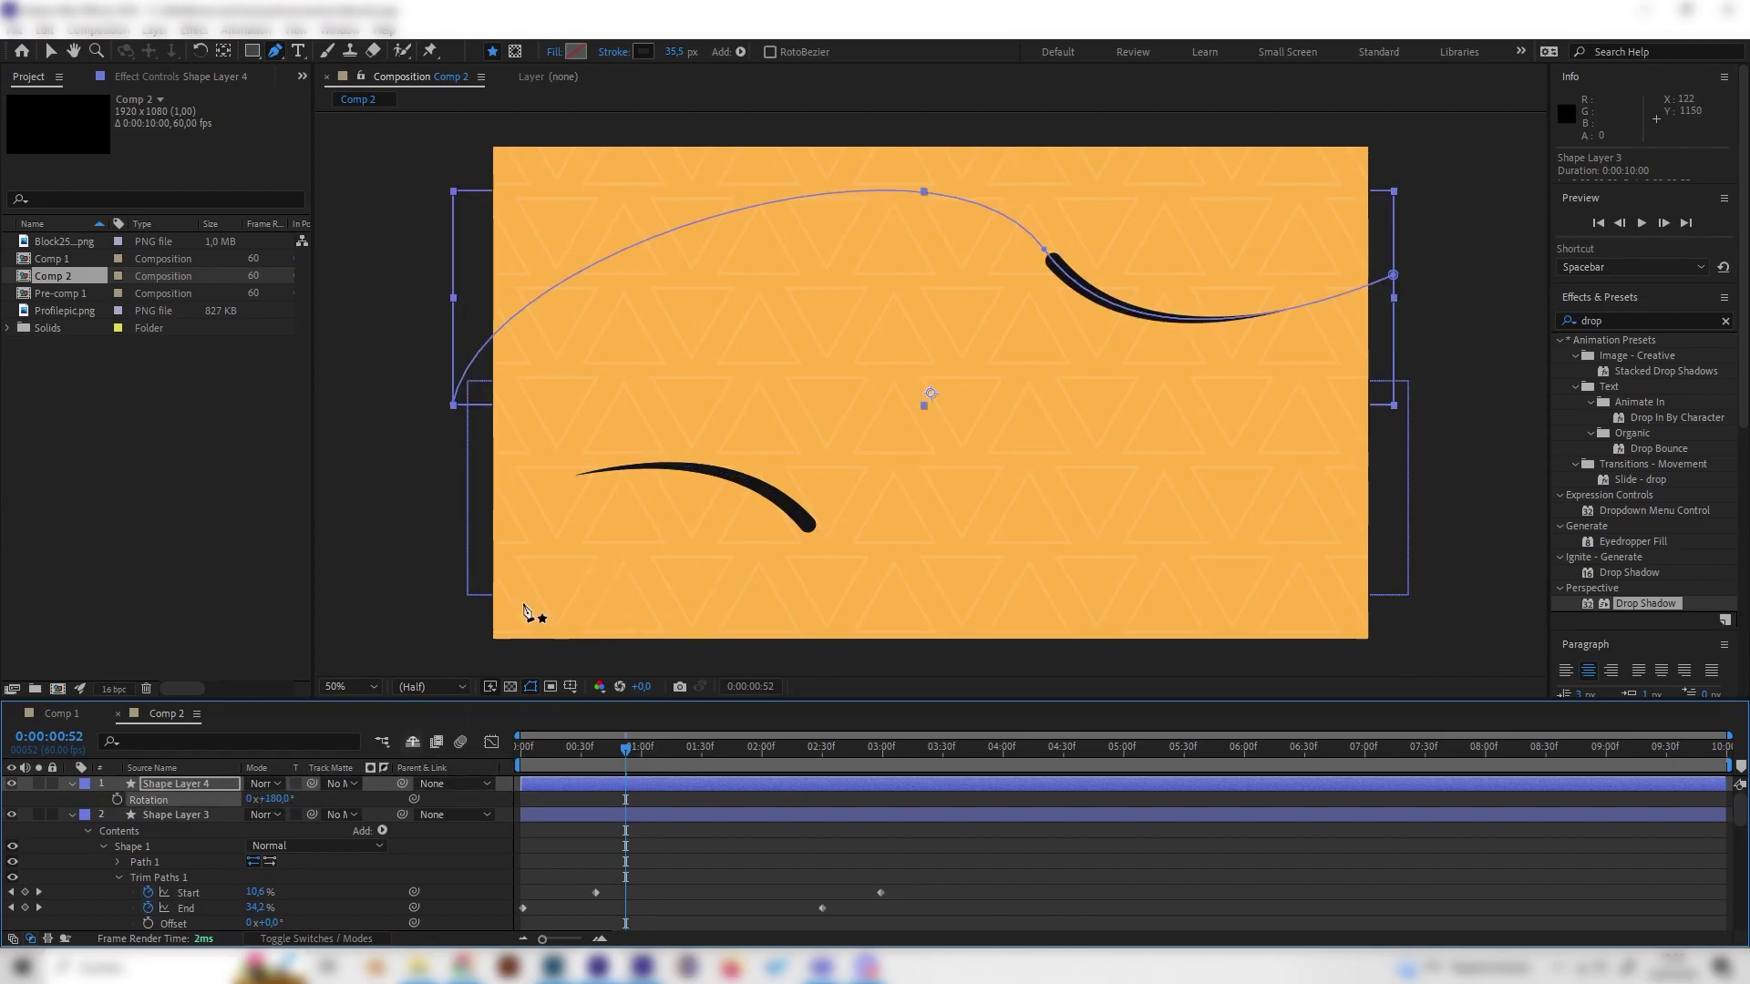
Reshape the duplicate's path by moving its middle and right-end vertices and swinging the middle vertex's handle upward, and preview both lines.
drag(1048, 257, 1081, 402)
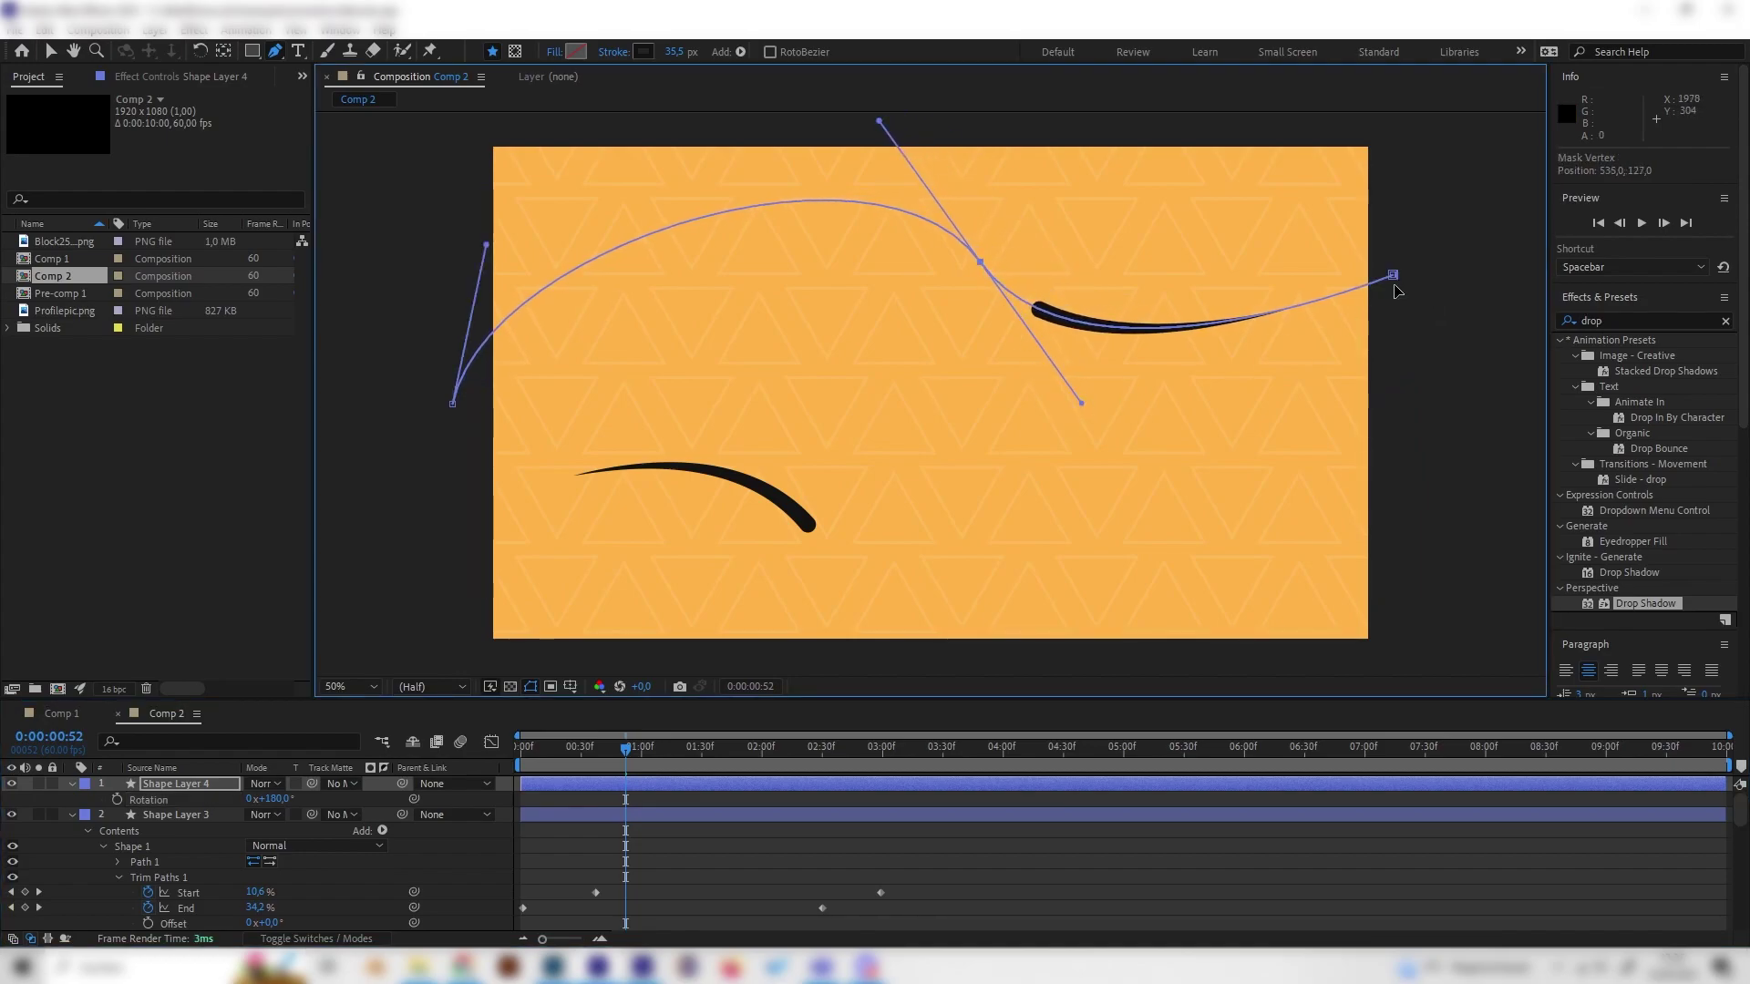
drag(1392, 275, 1378, 312)
mouse_move(1080, 403)
mouse_down()
mouse_move(1090, 371)
mouse_move(1037, 220)
mouse_move(976, 199)
mouse_up()
key(space)
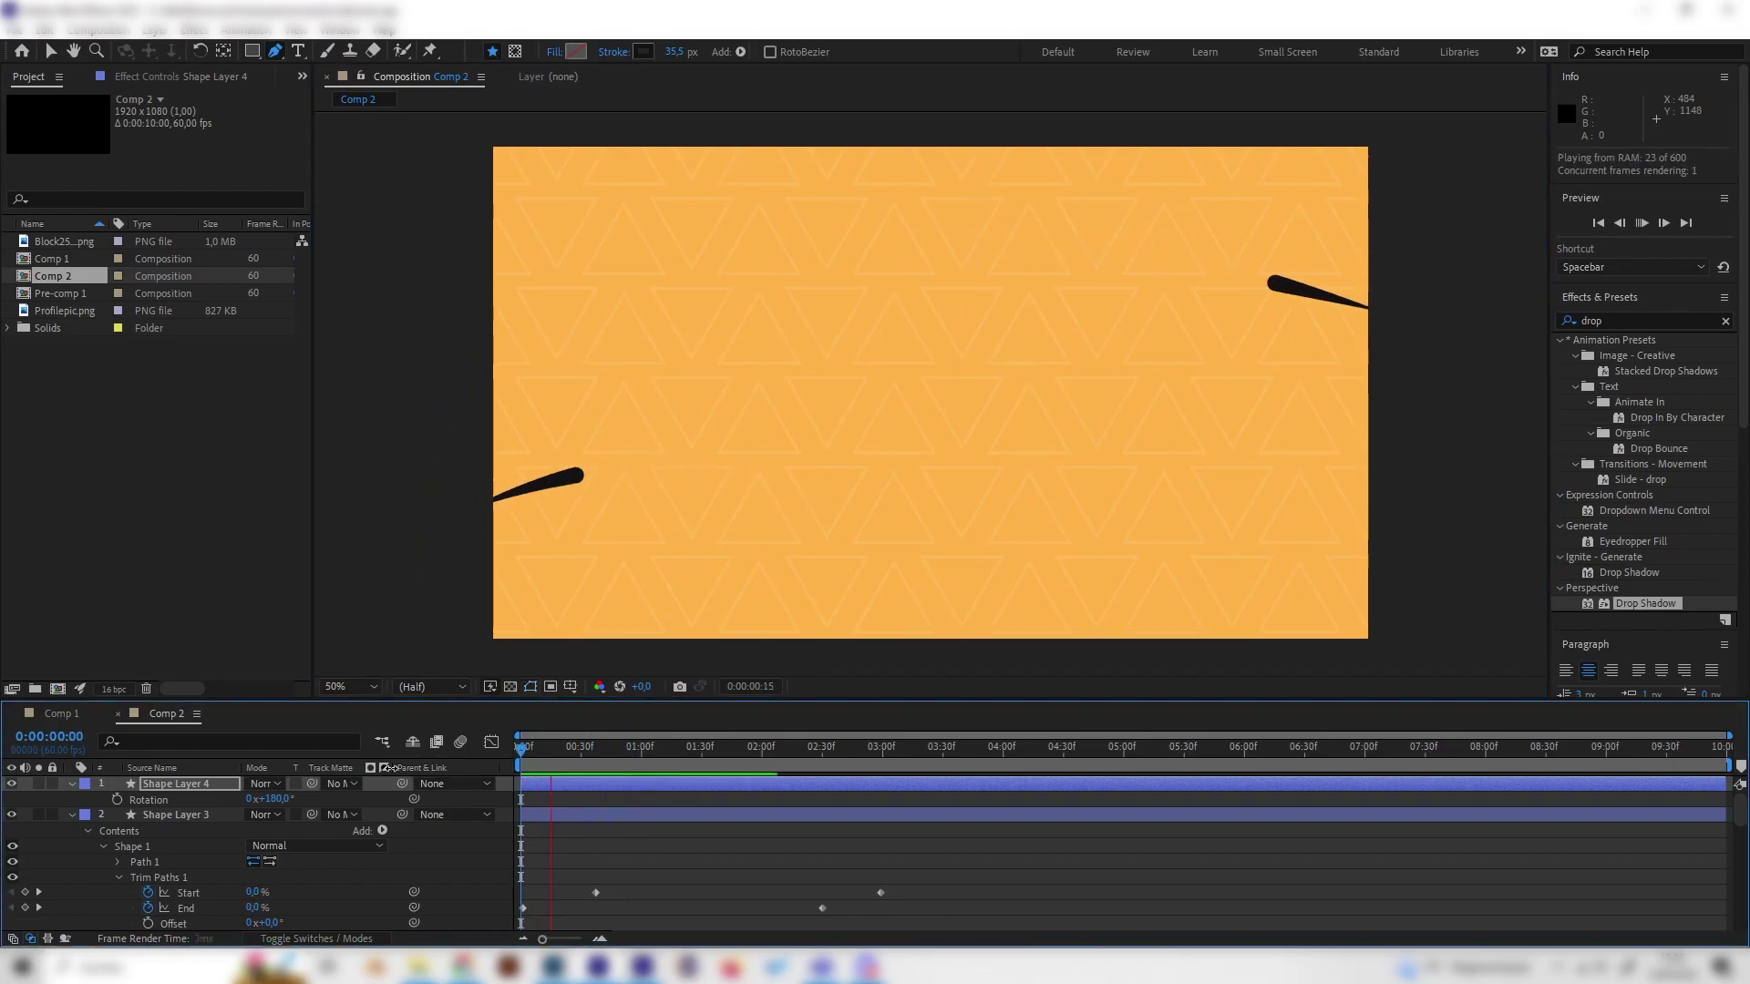
key(space)
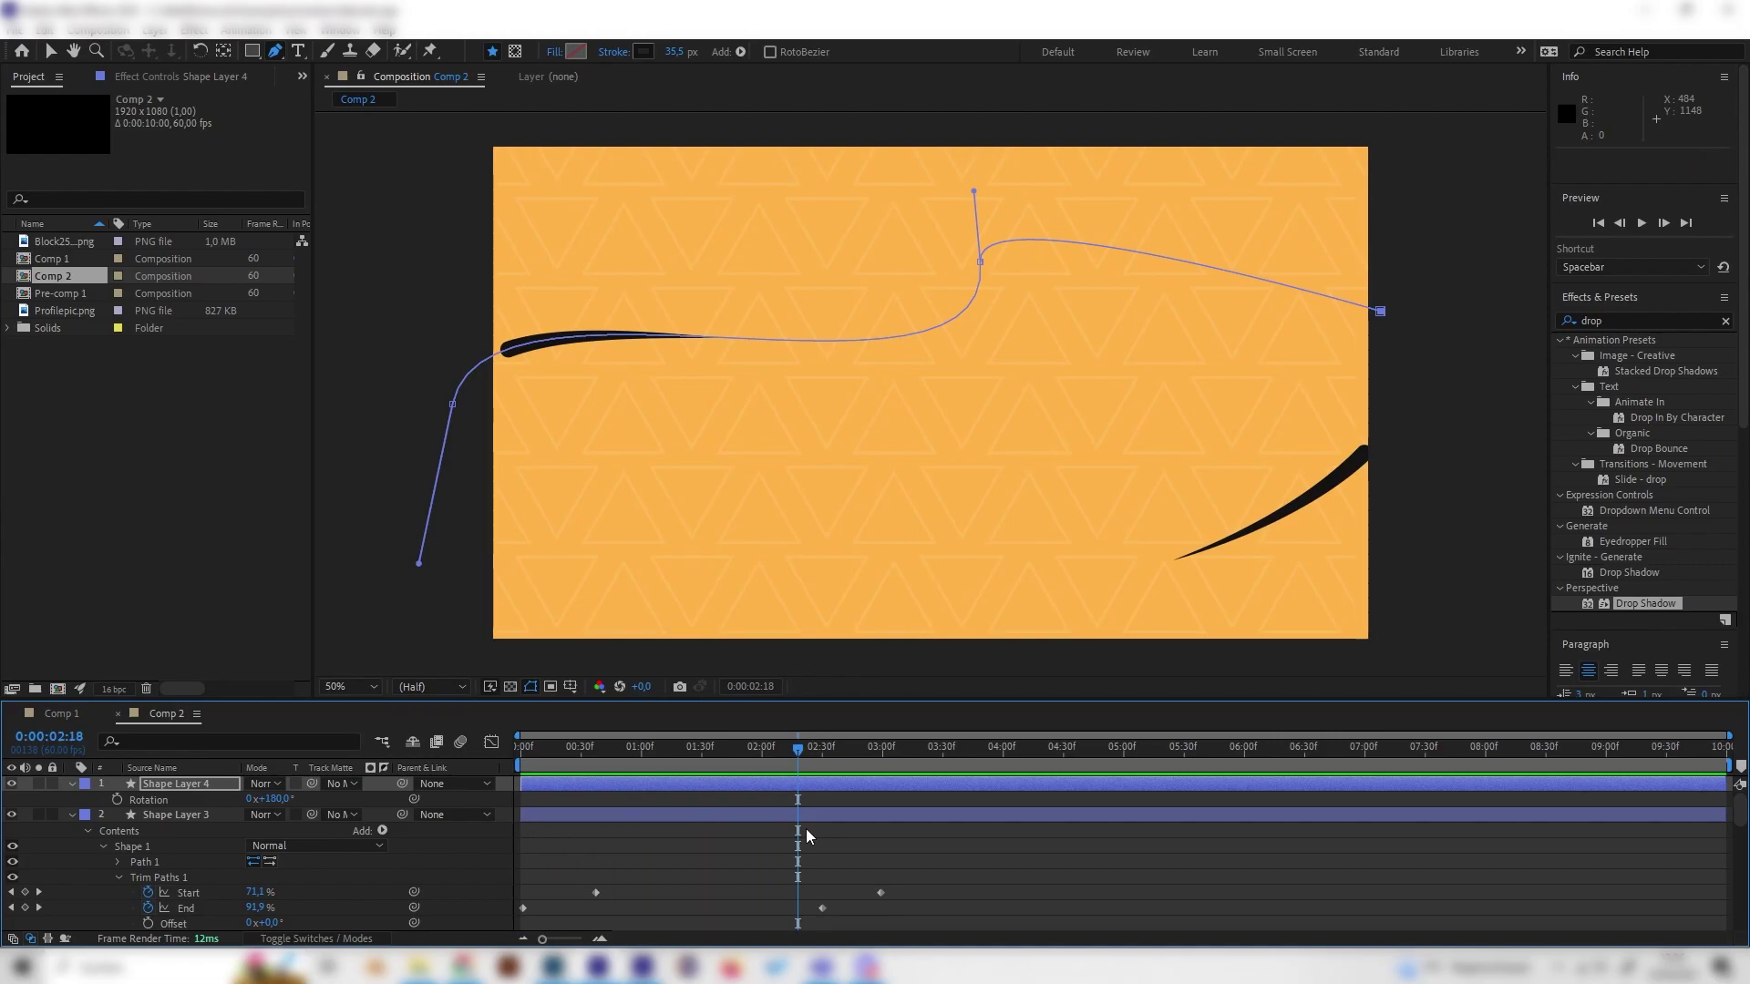